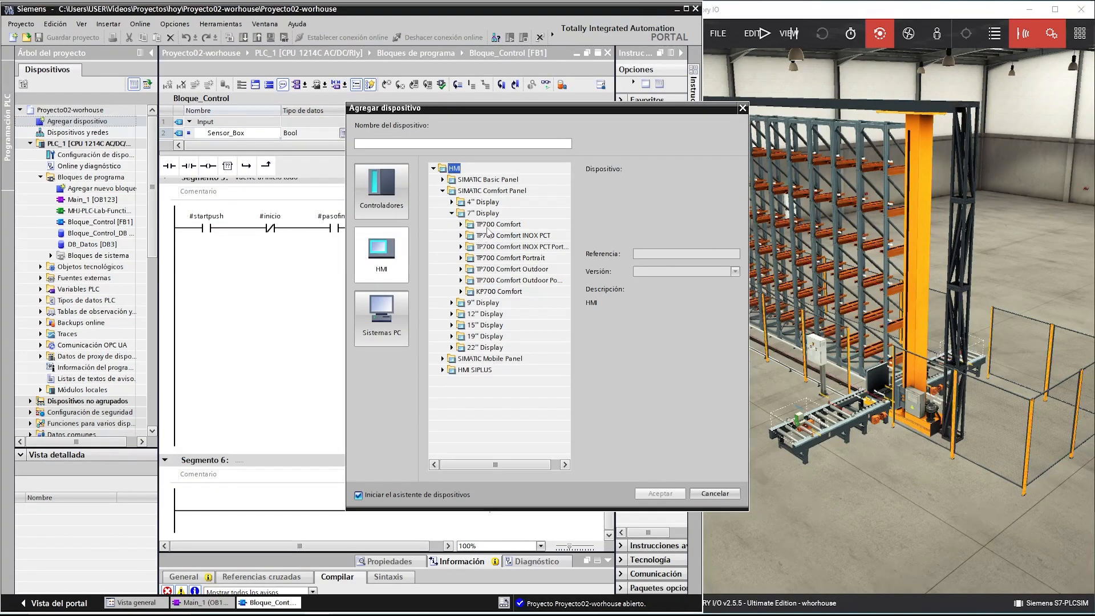
- Add a 7" TP700 Comfort HMI device, reference 6AV2 124-0GC01-0AX0, to the project with its setup wizard
left_click(460, 224)
left_click(520, 235)
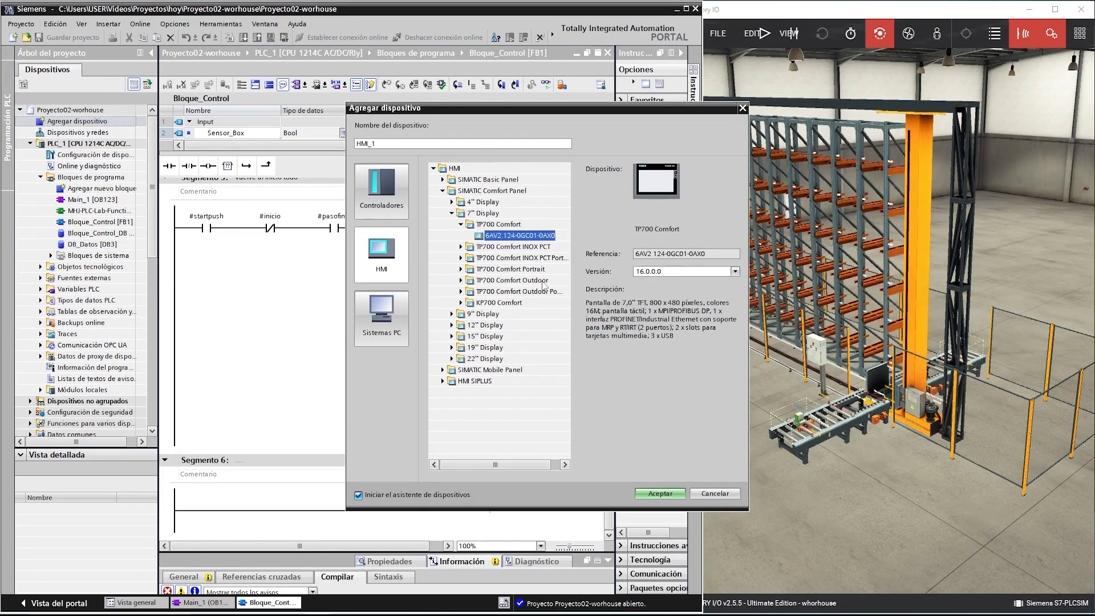
left_click(659, 493)
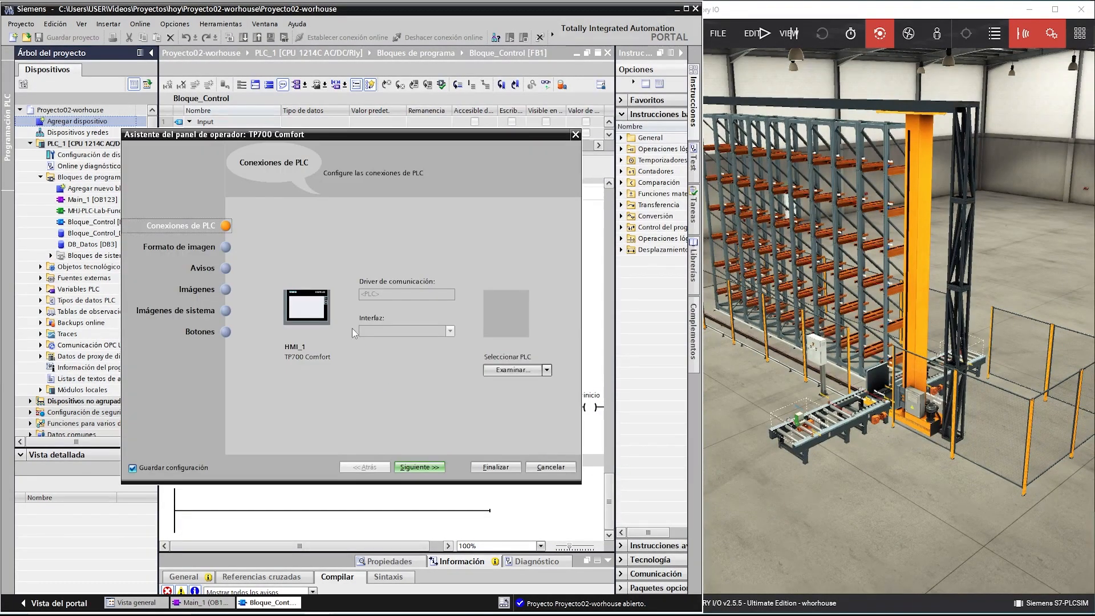
- Connect the new HMI panel to PLC_1 in the device wizard
left_click(546, 369)
left_click(514, 422)
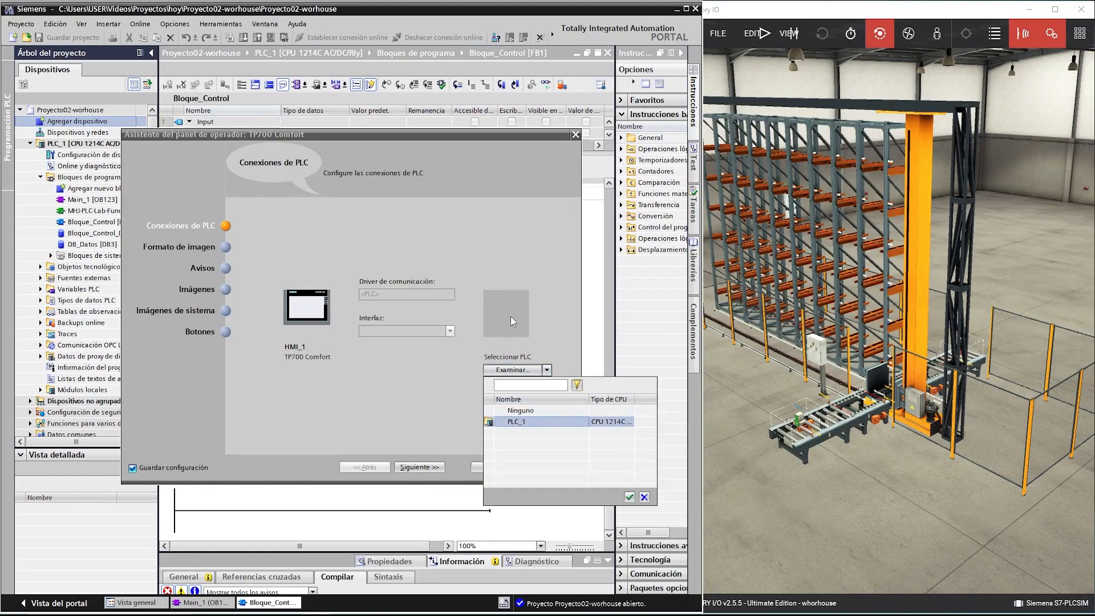
left_click(629, 497)
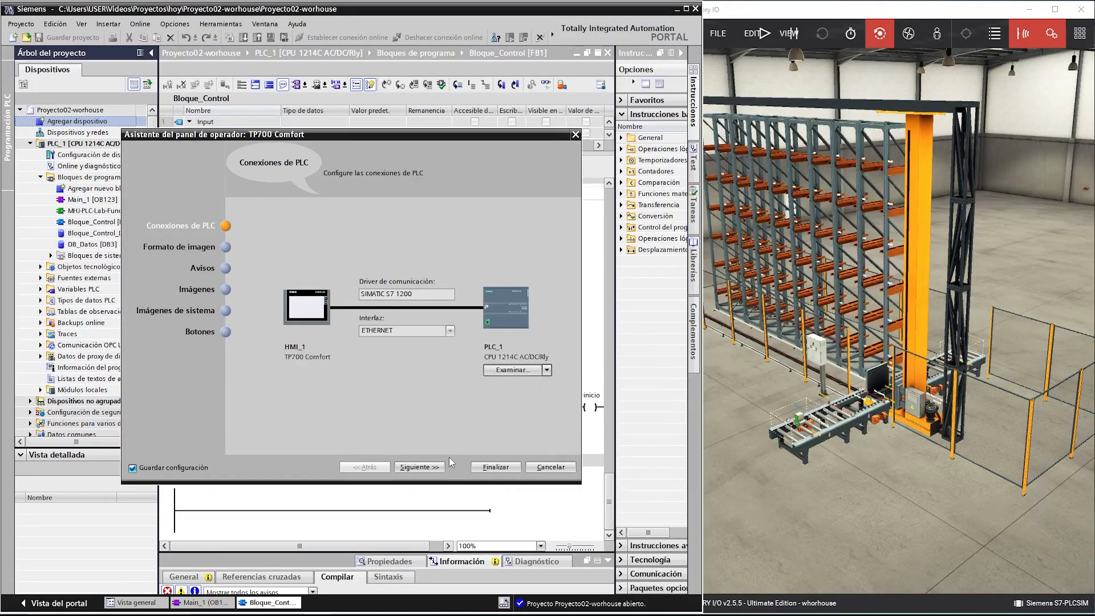
- Go through the remaining HMI wizard pages with their default settings and finish the panel setup
left_click(426, 467)
left_click(426, 467)
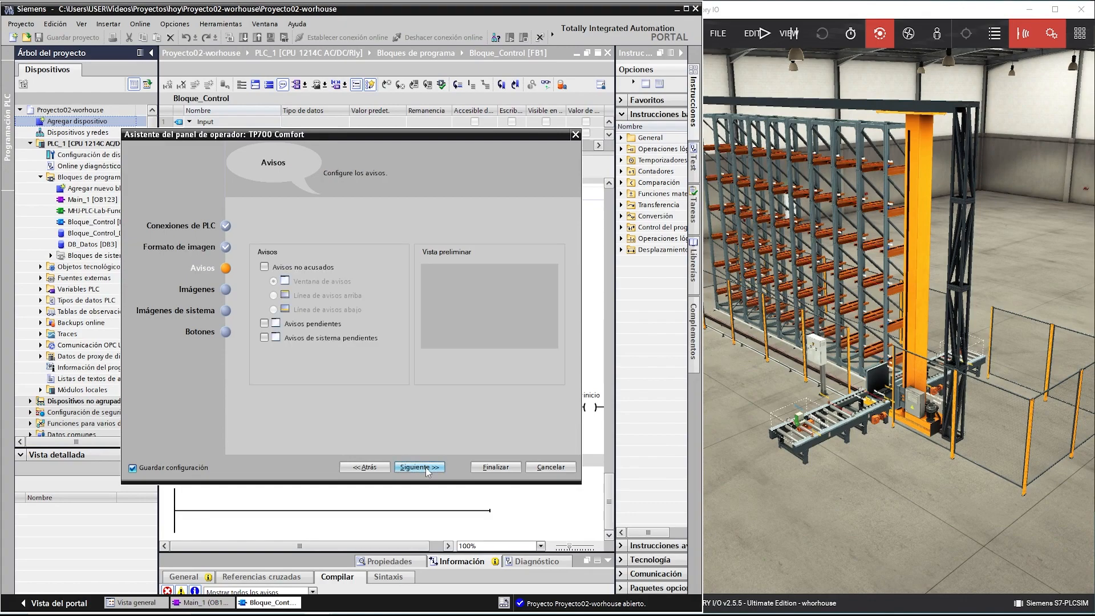
left_click(426, 466)
left_click(426, 467)
left_click(425, 467)
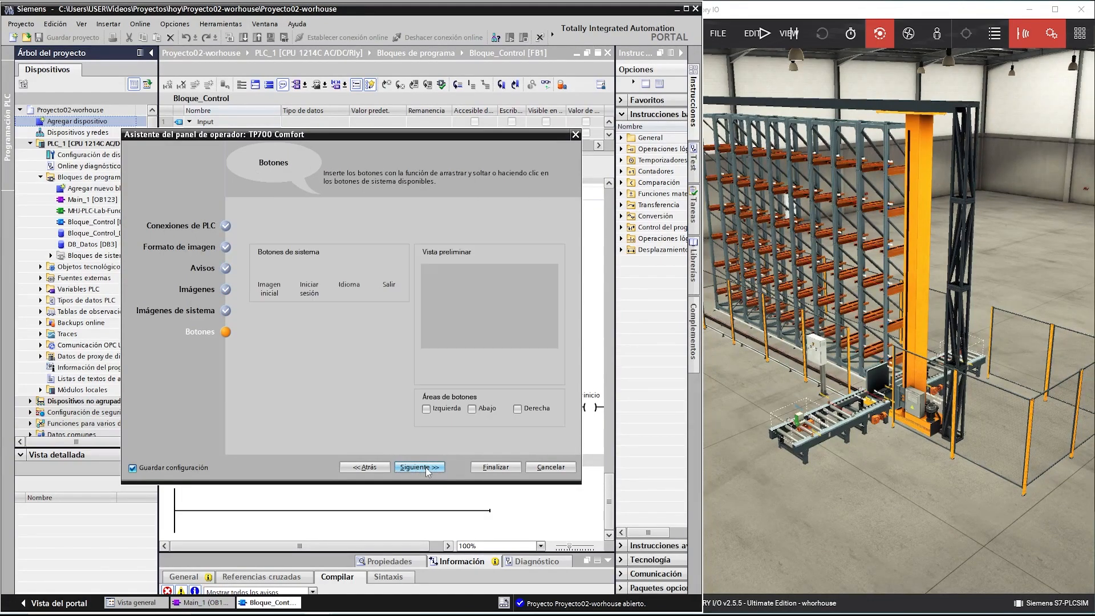
left_click(494, 466)
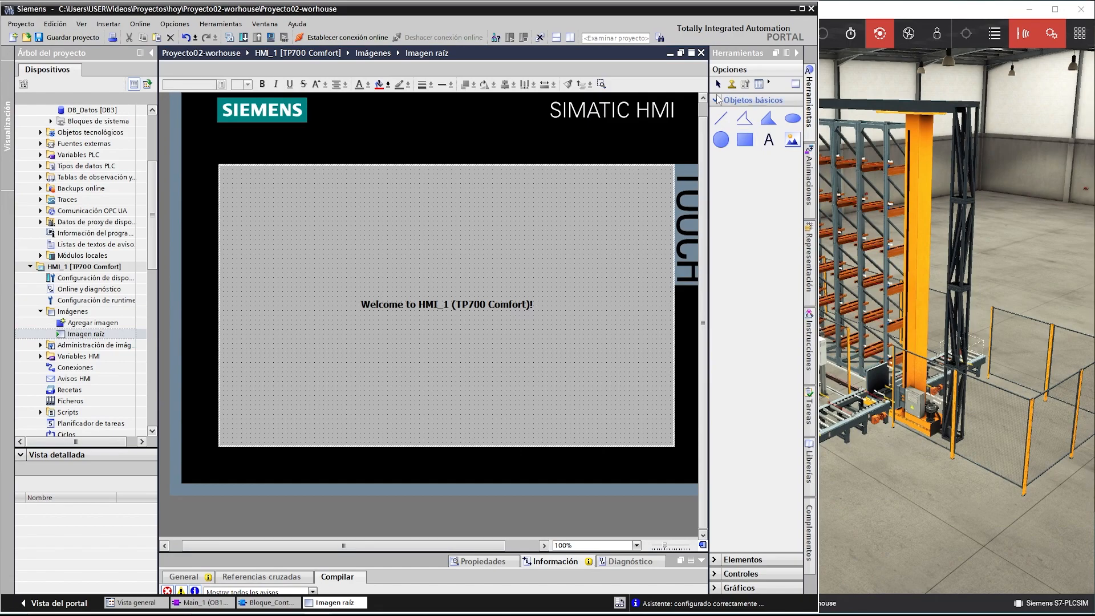
left_click(717, 99)
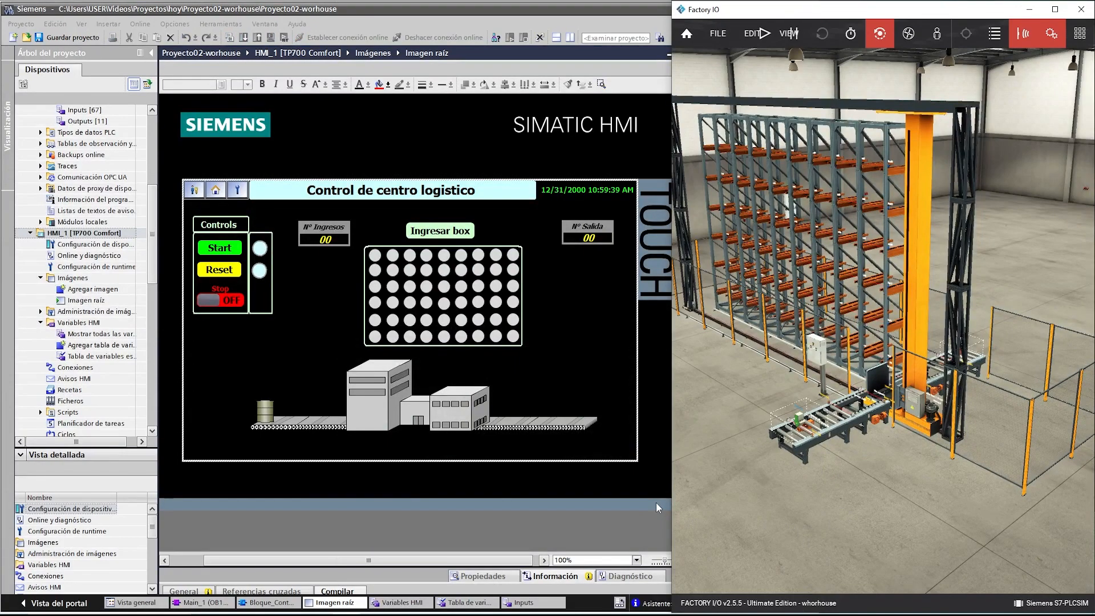
left_click(583, 336)
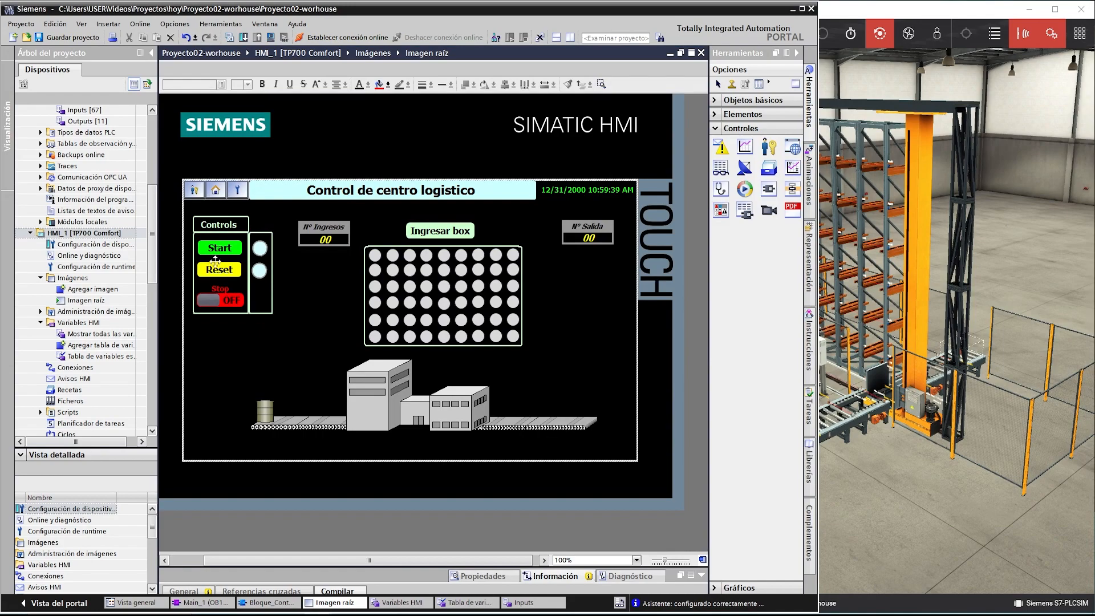
left_click(227, 249)
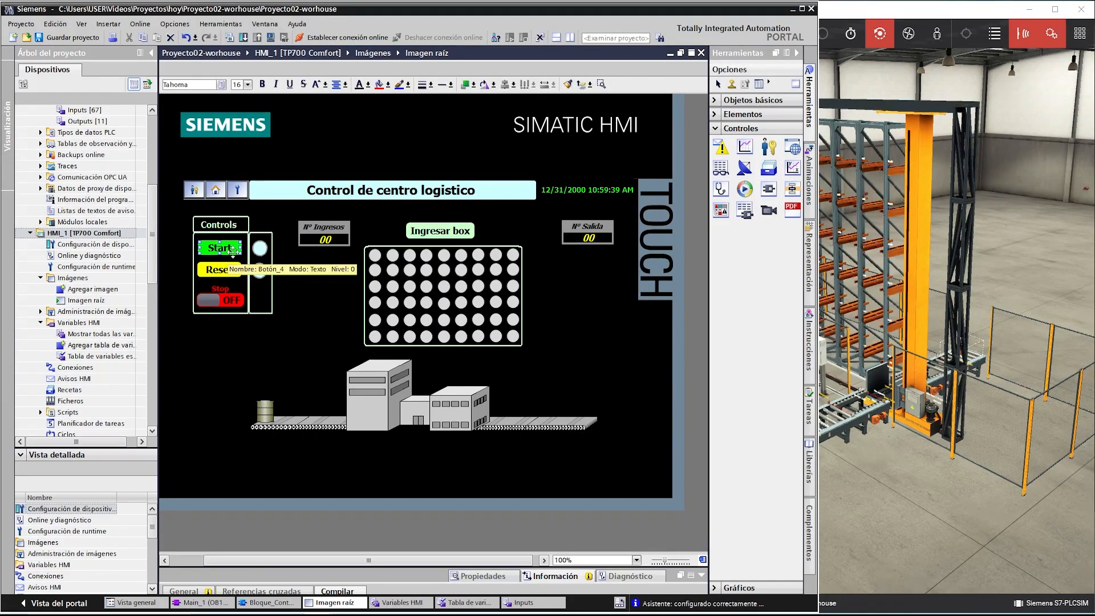
- Change the text of the yellow Reset button on the root screen to "Pause"
left_click(228, 270)
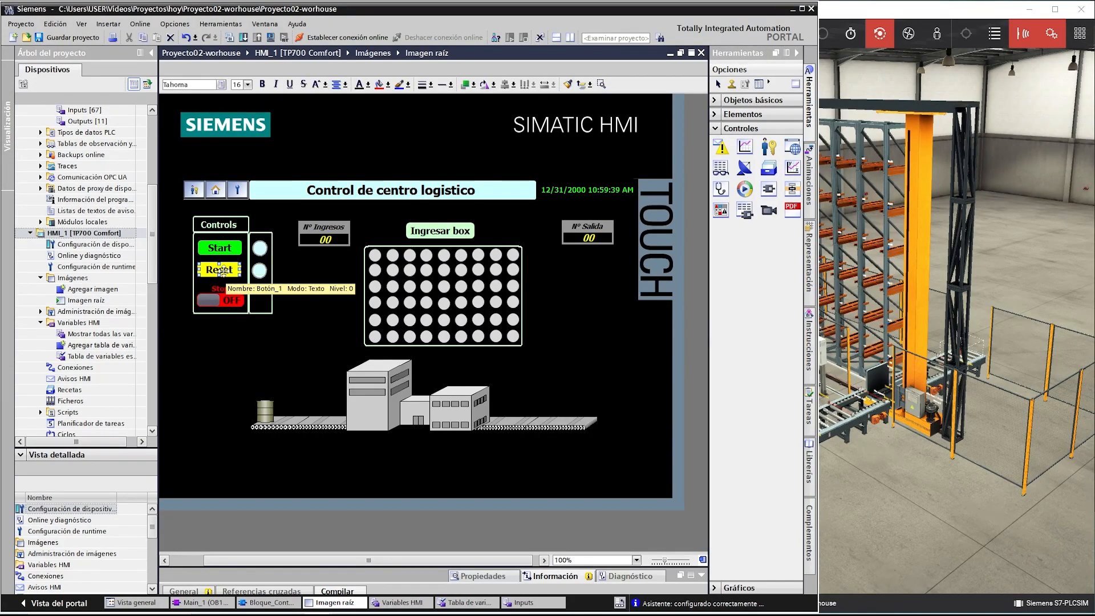
double_click(233, 270)
key("BackSpace")
key("BackSpace")
key("BackSpace")
key("BackSpace")
key("BackSpace")
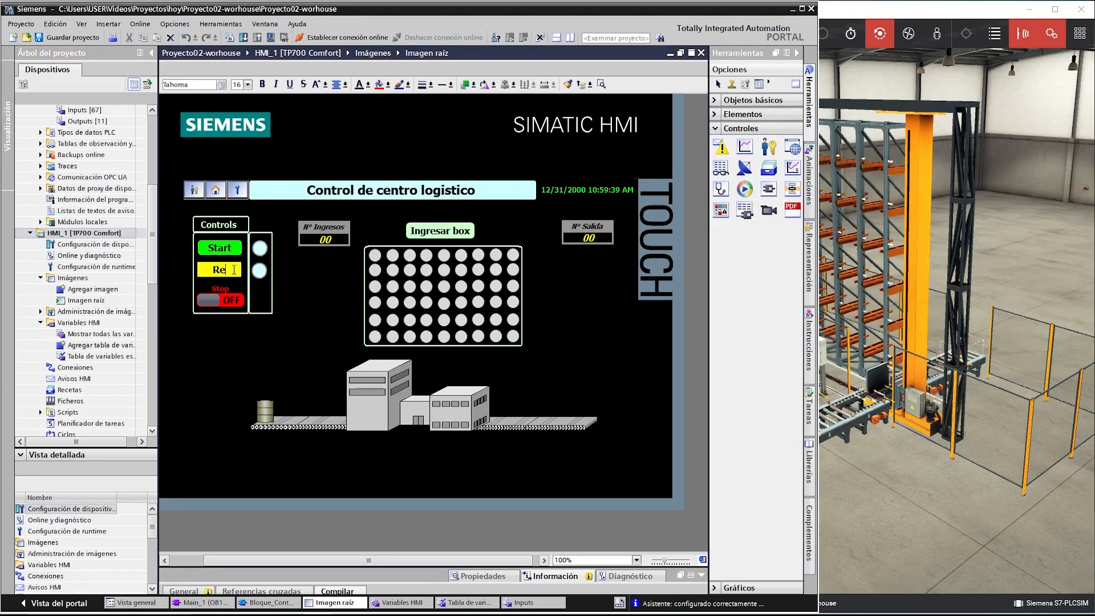
type("Pause")
left_click(221, 301)
left_click(269, 340)
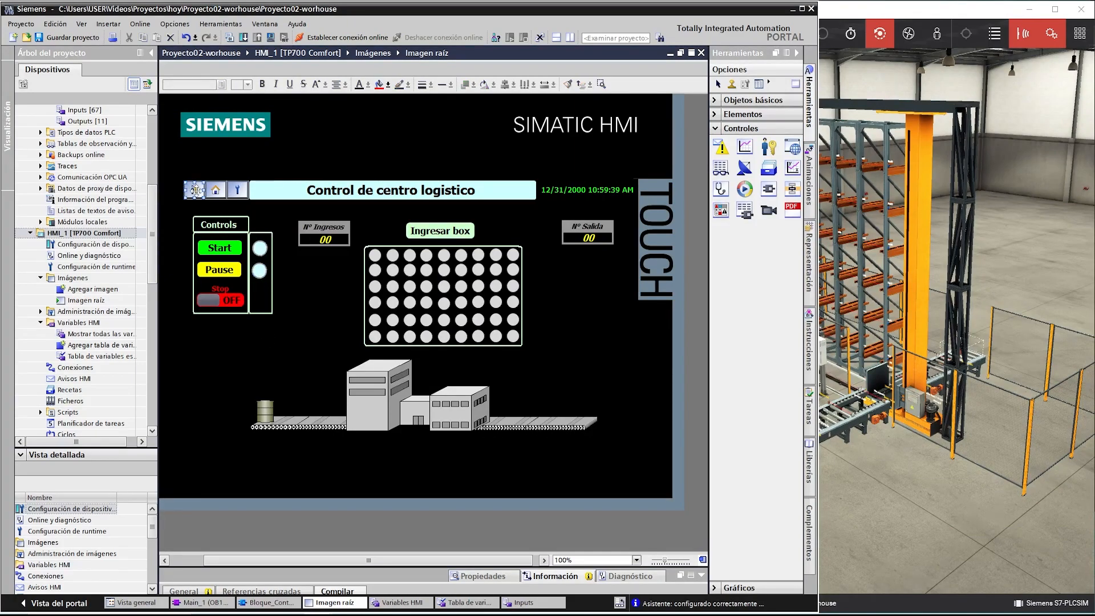
left_click(238, 190)
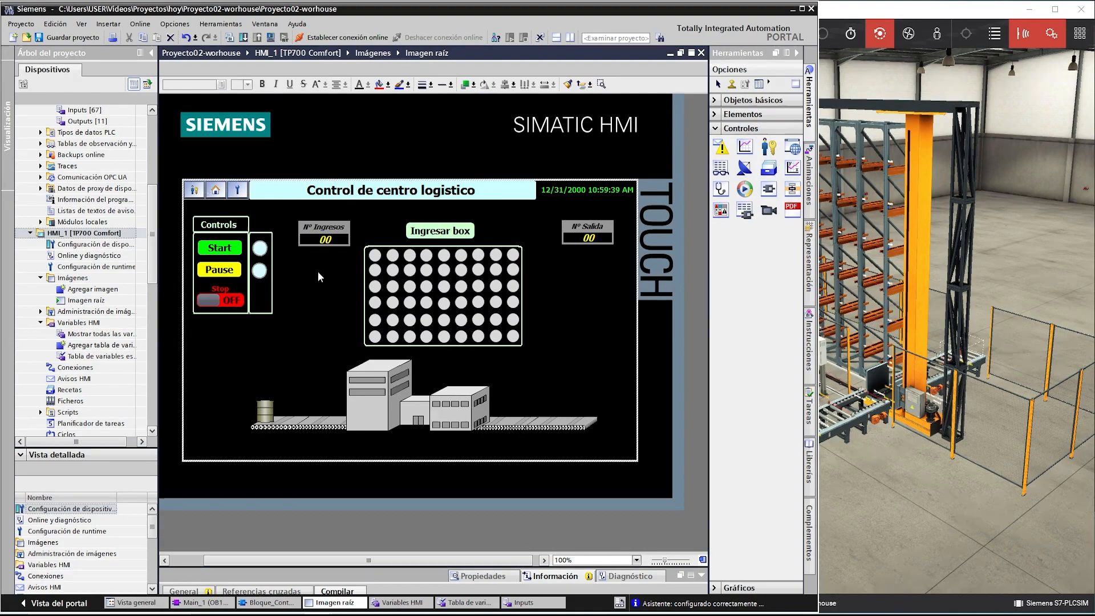
left_click(327, 240)
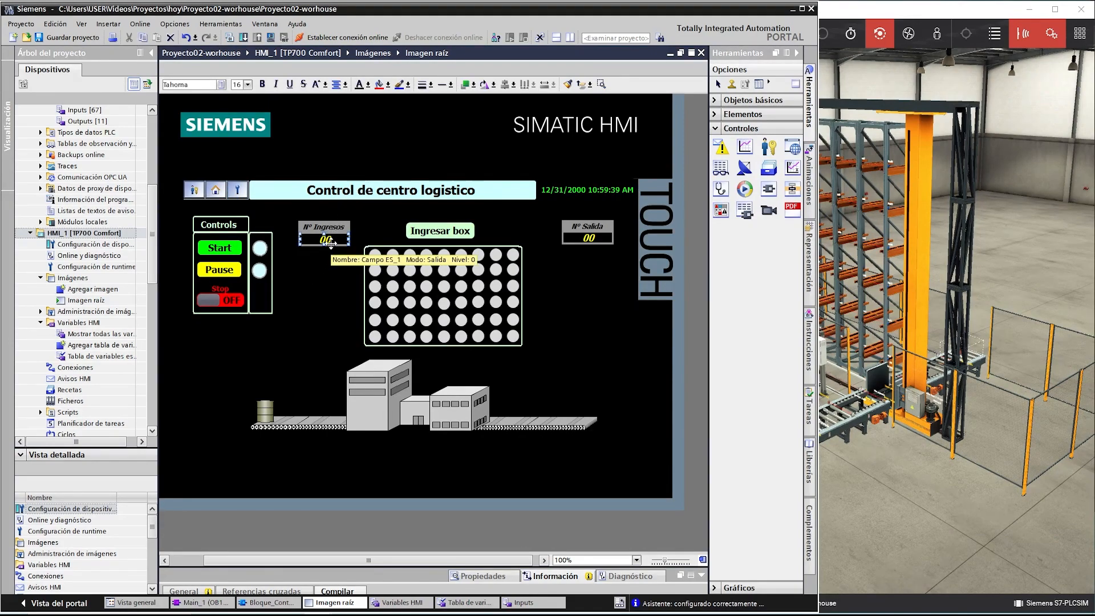
left_click(329, 279)
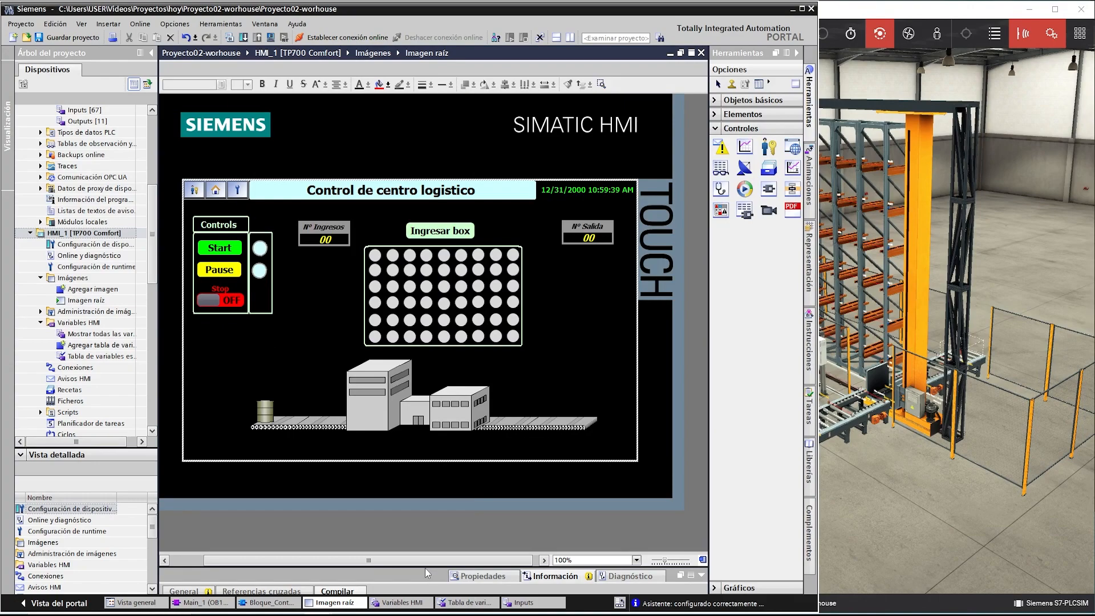
- Enlarge the inspector area below the HMI screen editor
left_click_drag(424, 567, 439, 473)
scroll(603, 346, "down", 1)
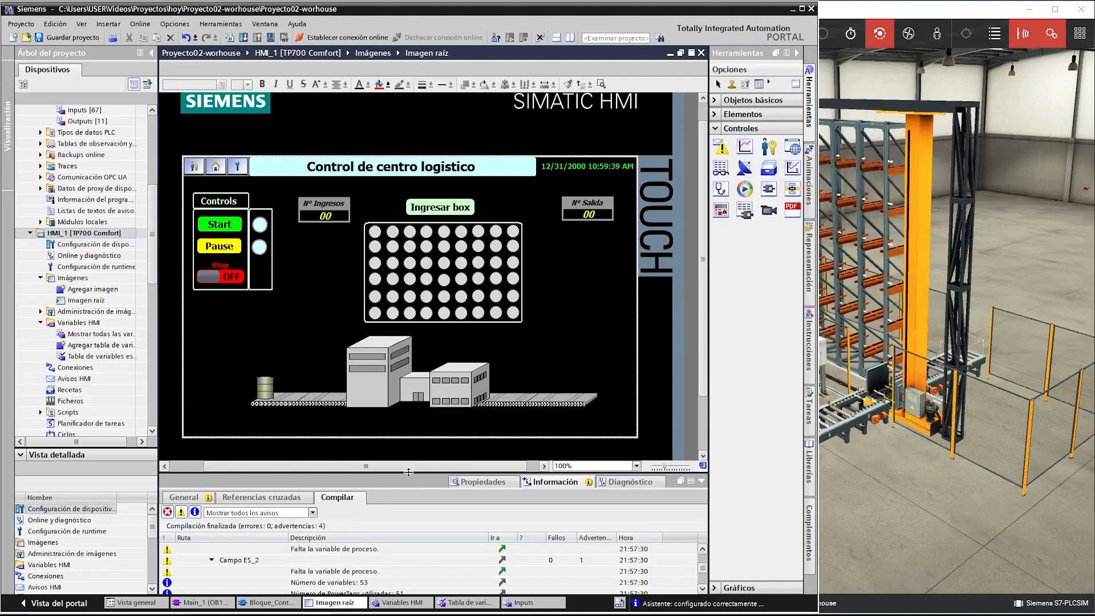
left_click_drag(418, 444, 415, 424)
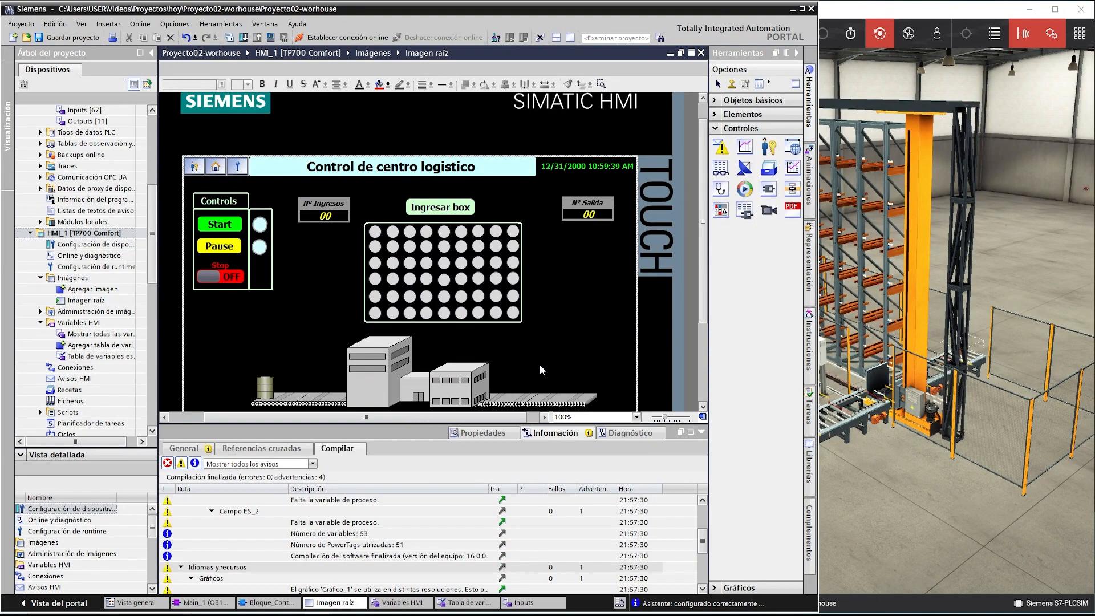
scroll(542, 365, "down", 3)
scroll(523, 293, "up", 3)
- Open the event function list in the properties of the green Start button
left_click(222, 225)
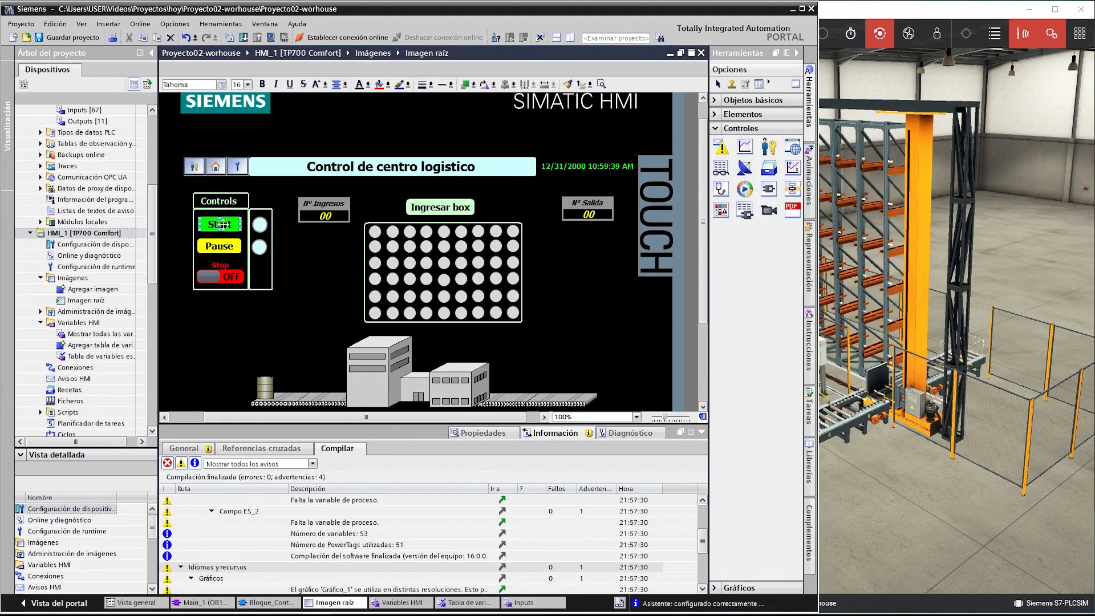
left_click(483, 433)
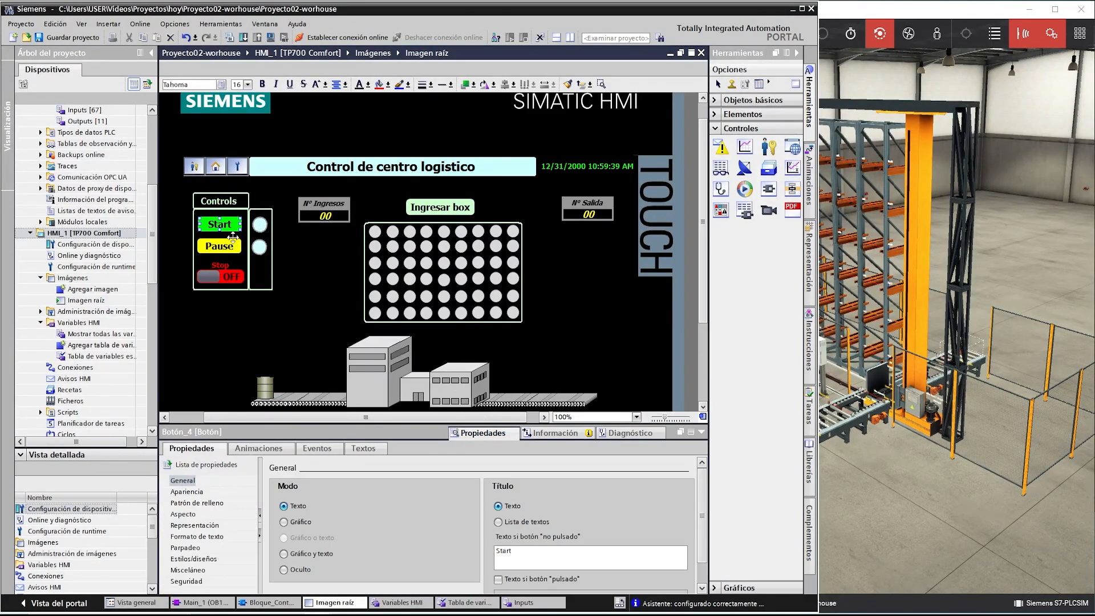
left_click(317, 448)
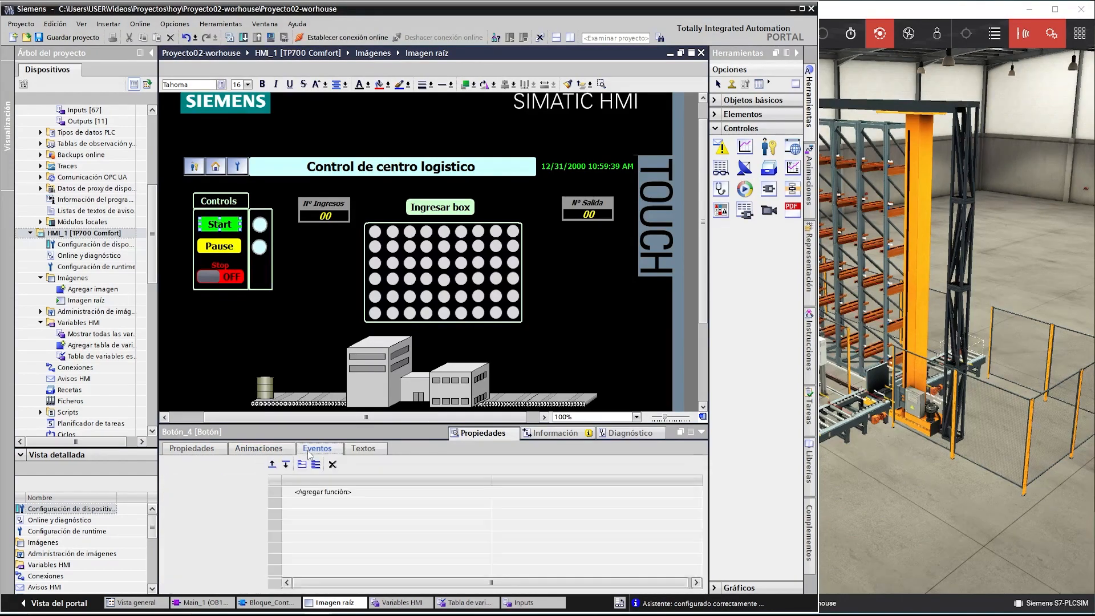
left_click(318, 494)
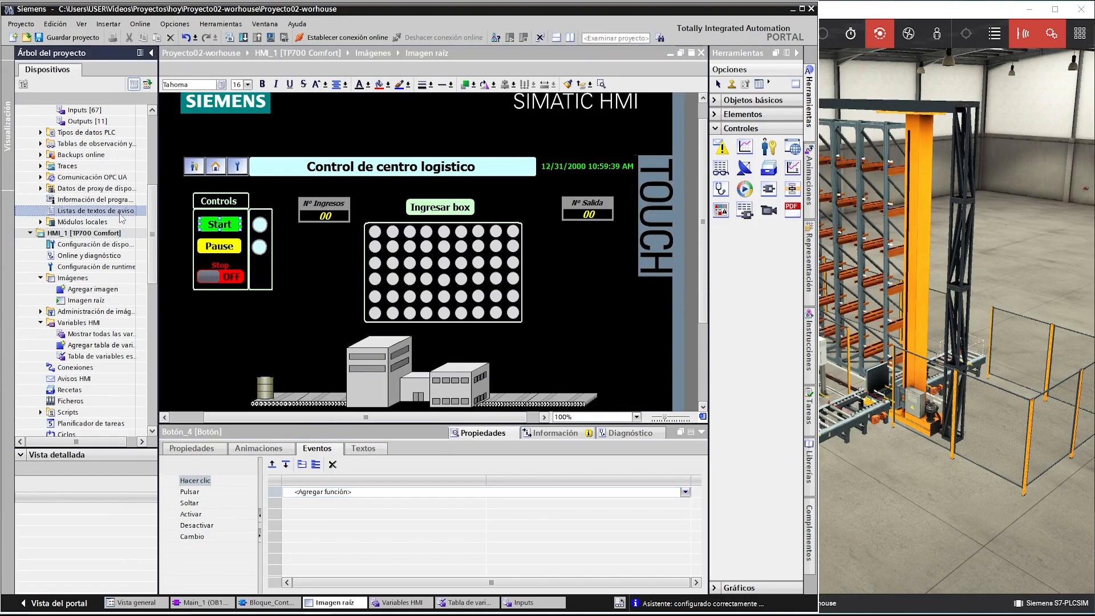
- Open the DB_Datos data block and add a Bool variable named HMI_start below Int_Box
scroll(87, 258, "up", 7)
double_click(91, 244)
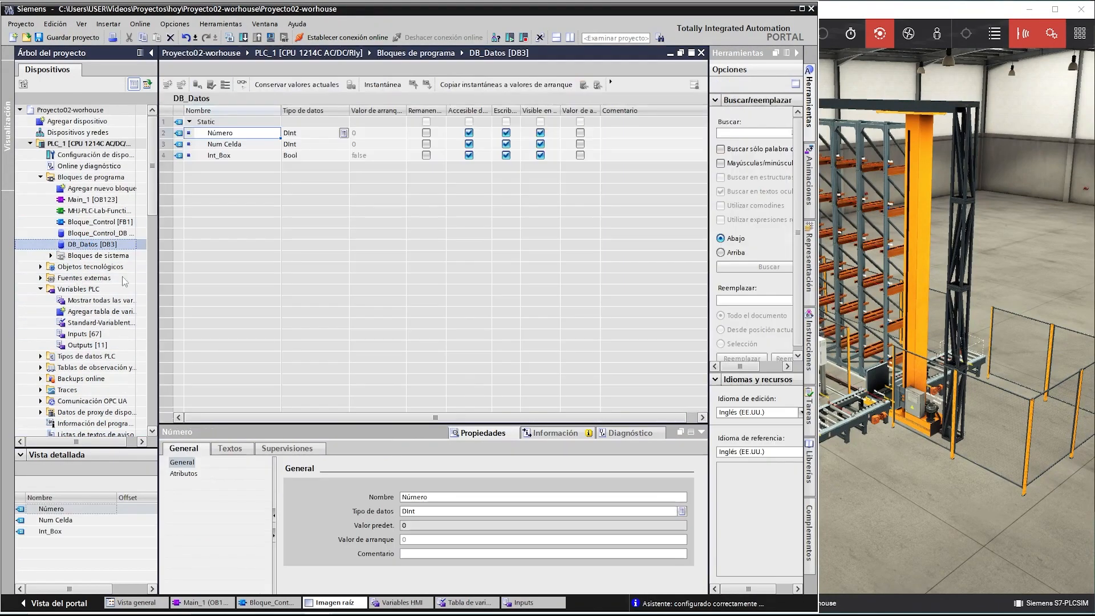
left_click(228, 159)
left_click(181, 85)
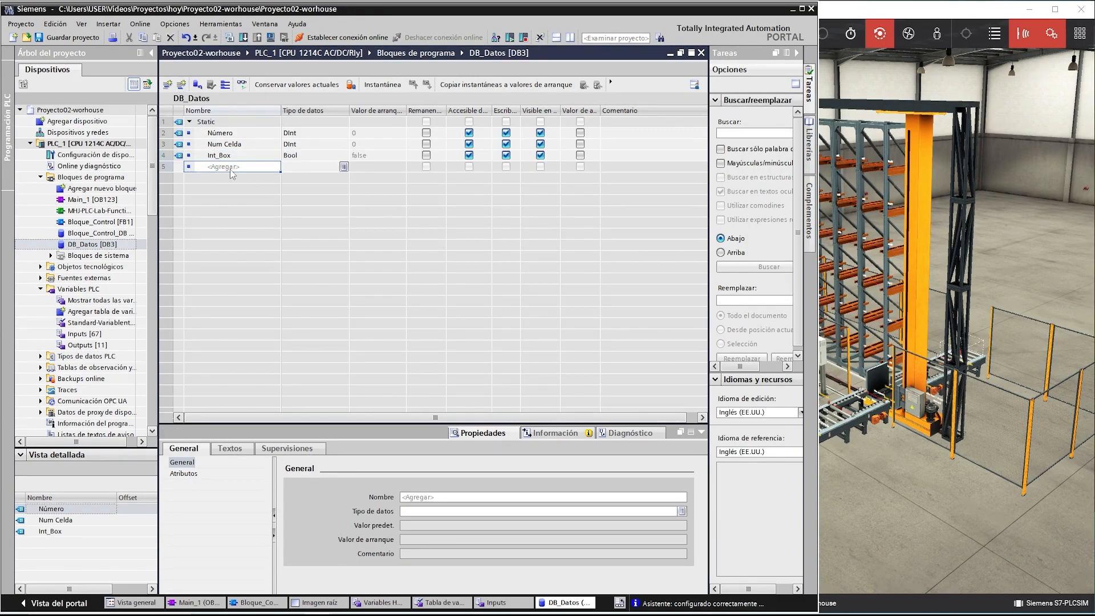
type("HMI_start")
key("Return")
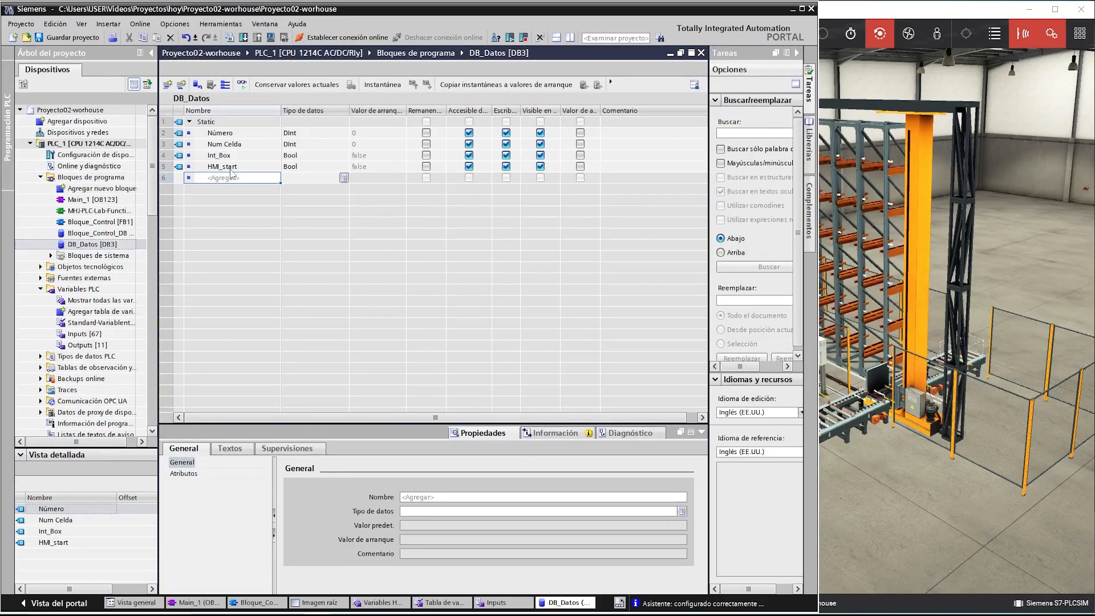
- Add two more Bool variables to DB_Datos, named HMI_stop and HMI_pause
type("HMI_stop")
key("Return")
type("HMI")
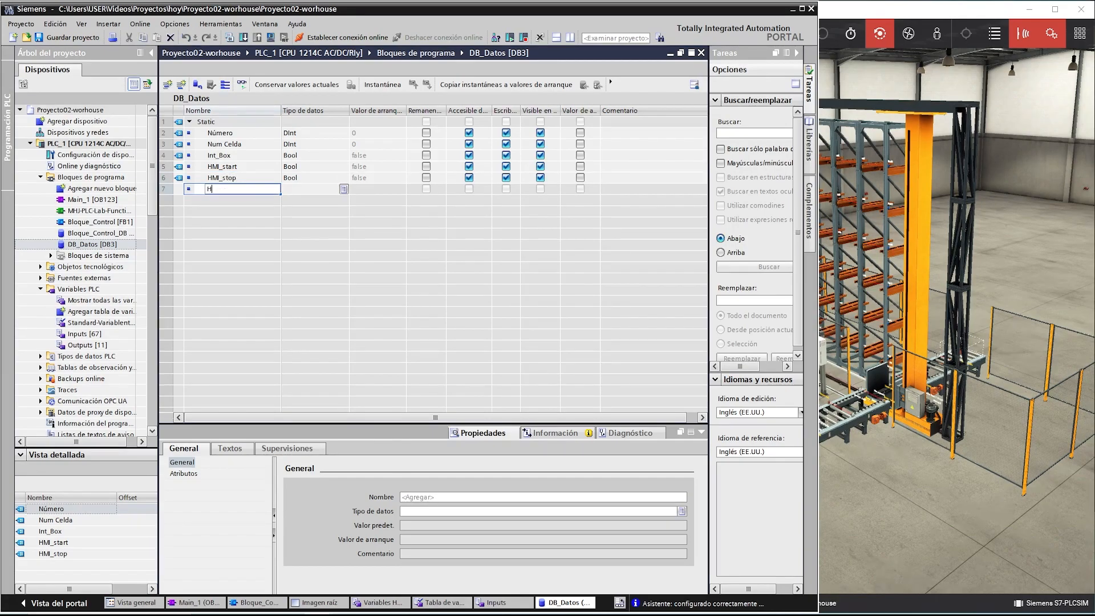
type("_")
type("r")
key("BackSpace")
type("pause")
key("Return")
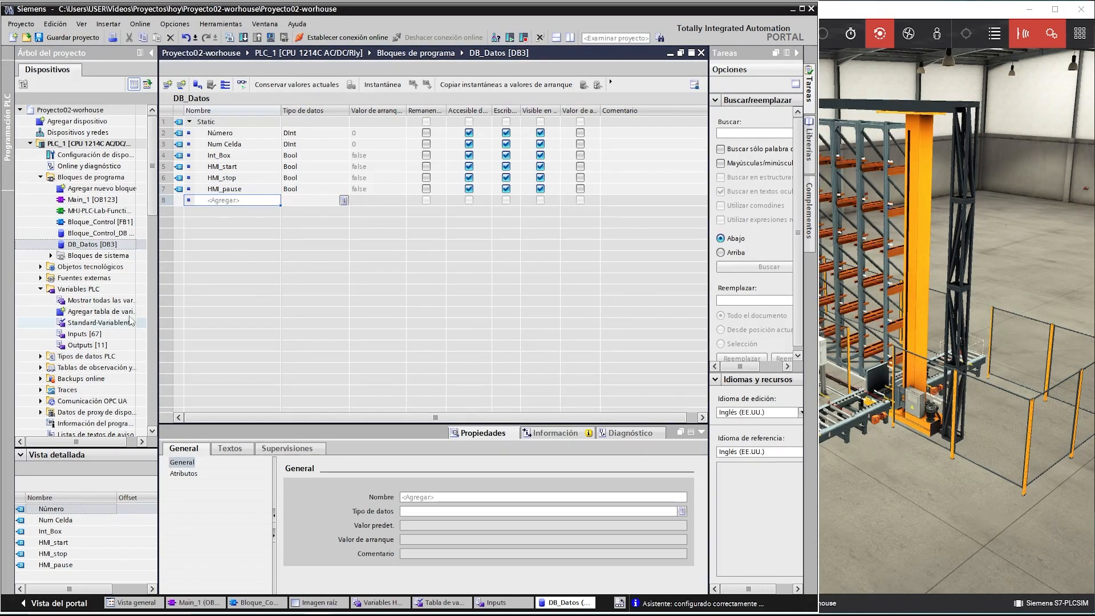
- Maximize the program window and split the editor area vertically to show DB_Datos and the HMI root screen side by side
left_click(111, 313)
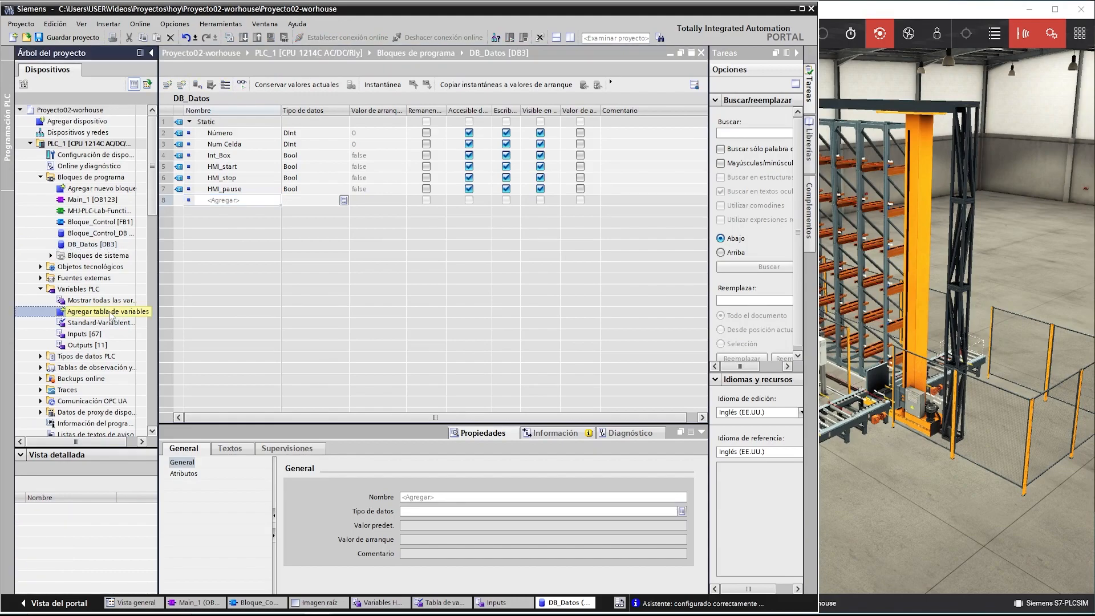
left_click(801, 9)
left_click(569, 36)
left_click(604, 384)
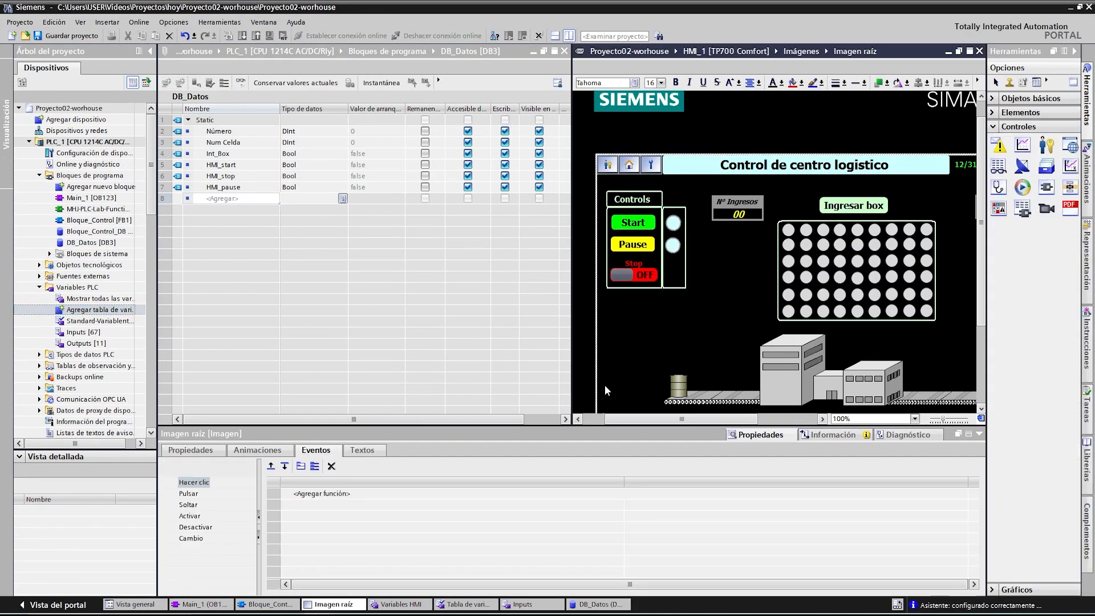
- Add the ActivarBit function to the Pulsar event of the green Start button
left_click(633, 223)
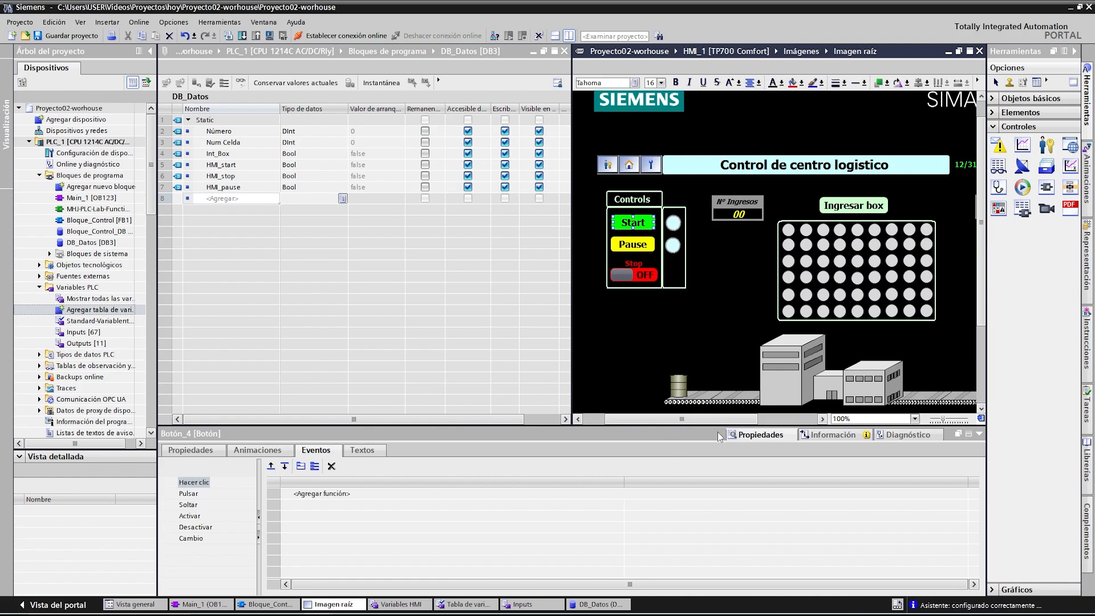
left_click_drag(703, 426, 476, 376)
left_click(310, 443)
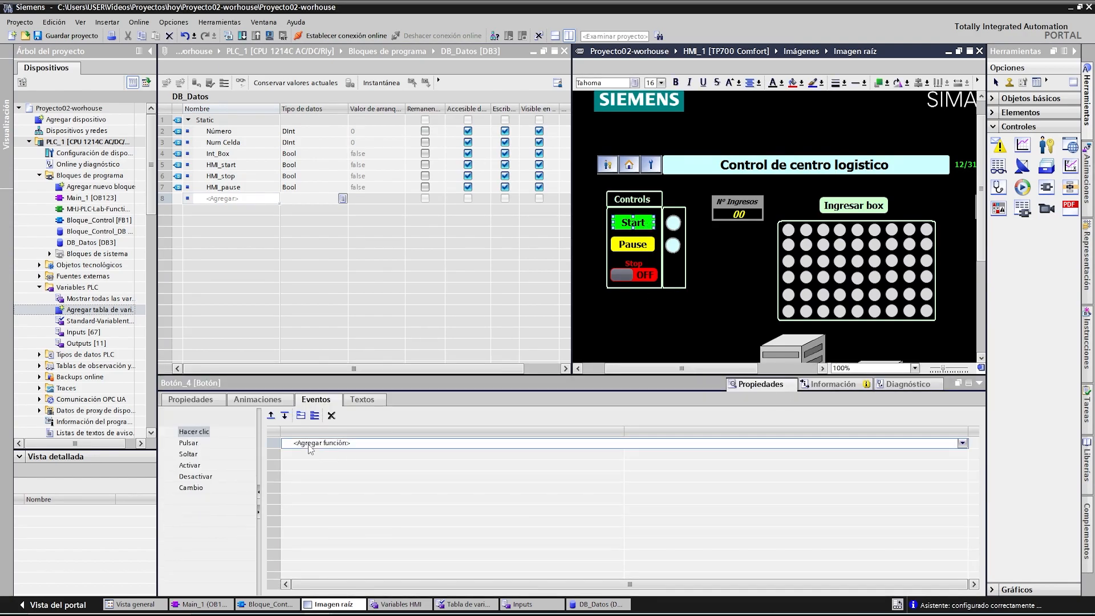
left_click(188, 443)
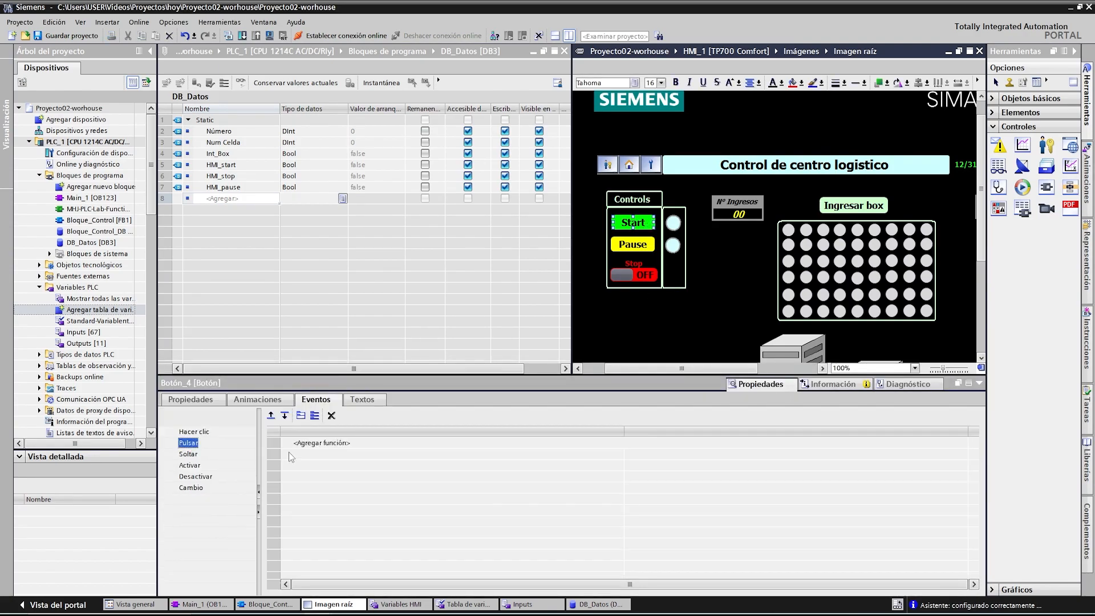
left_click(314, 443)
type("activar")
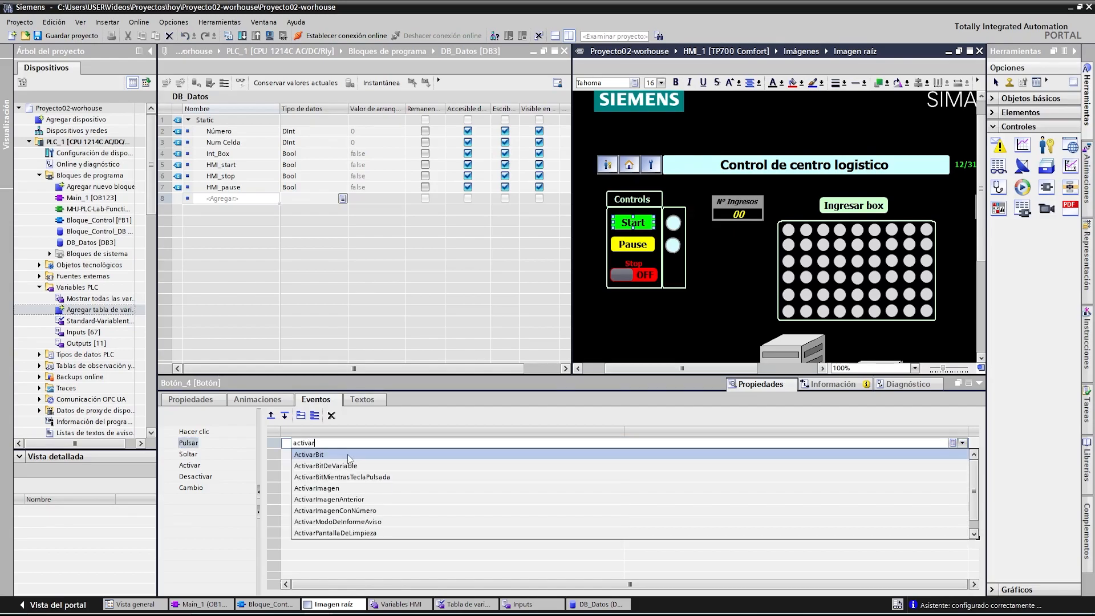
left_click(349, 455)
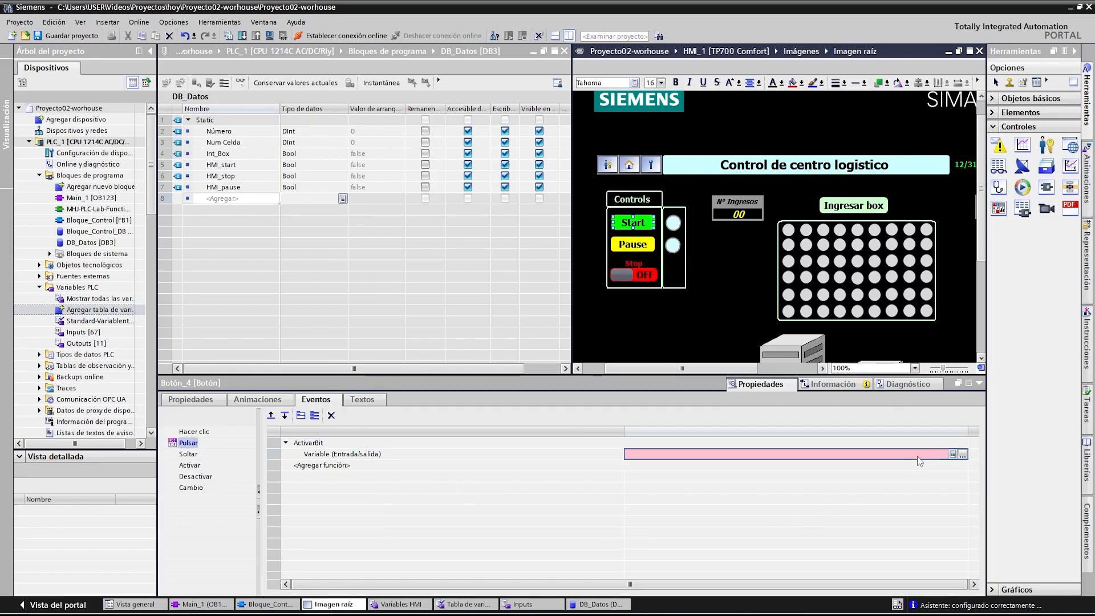
- Assign the HMI_start variable from DB_Datos to the Start button's ActivarBit function
left_click(963, 454)
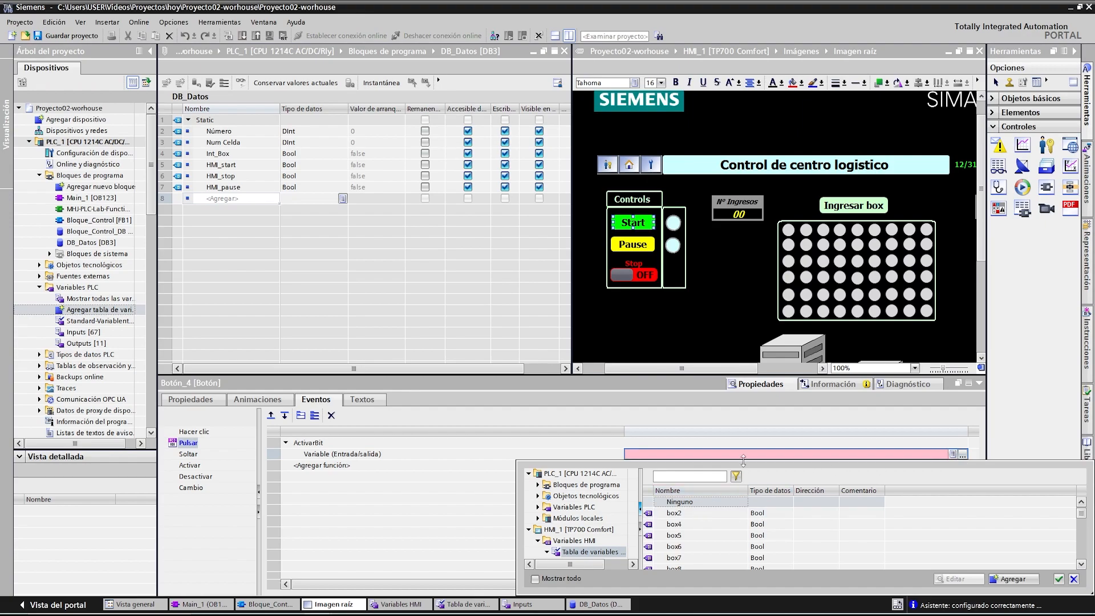
left_click_drag(750, 459, 741, 260)
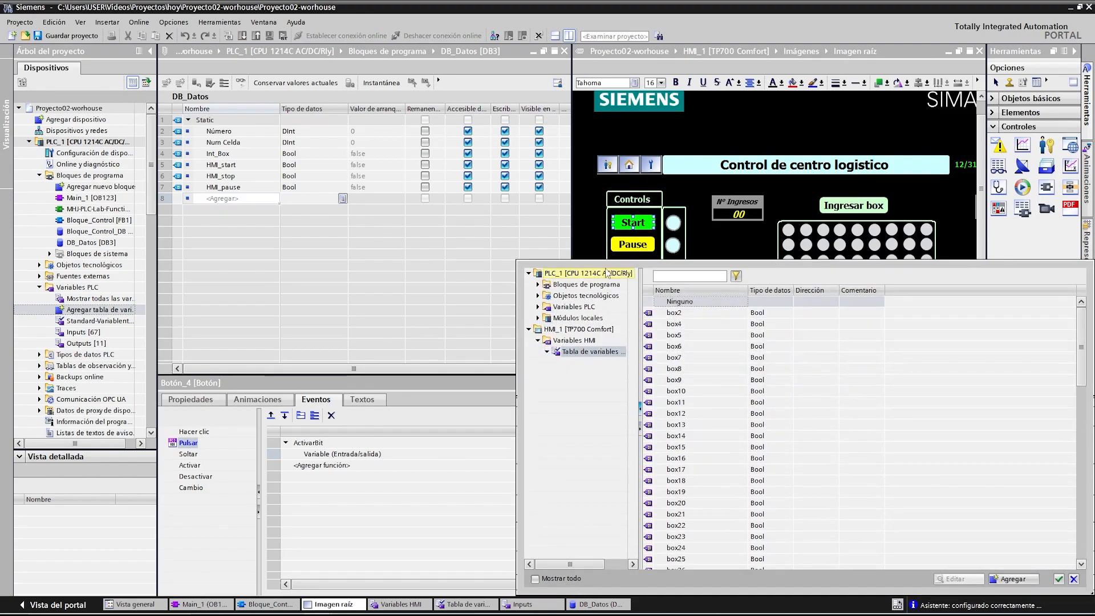
left_click(538, 284)
left_click(586, 308)
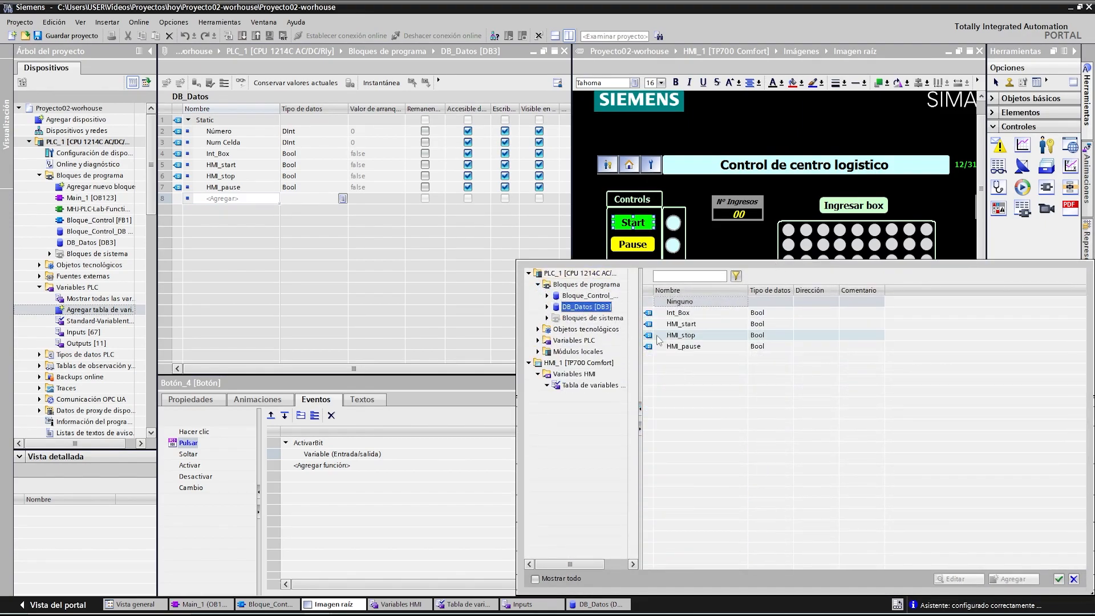
left_click(684, 325)
left_click(1058, 580)
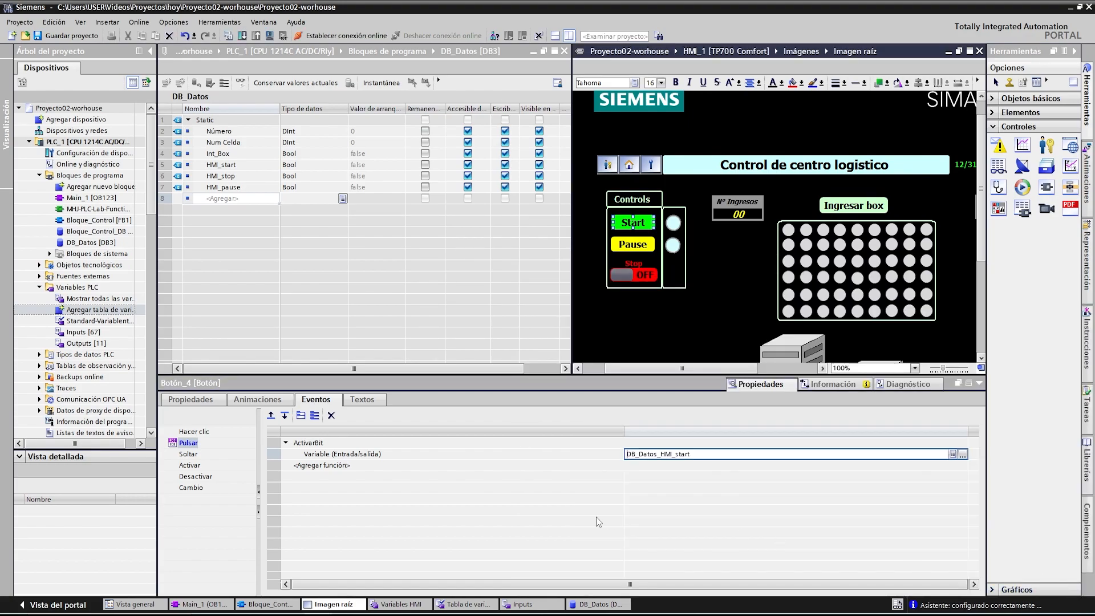
- Add the DesactivarBit function to the Start button's Soltar event and assign it HMI_start from DB_Datos
left_click(189, 454)
left_click(319, 442)
type("des")
key("Return")
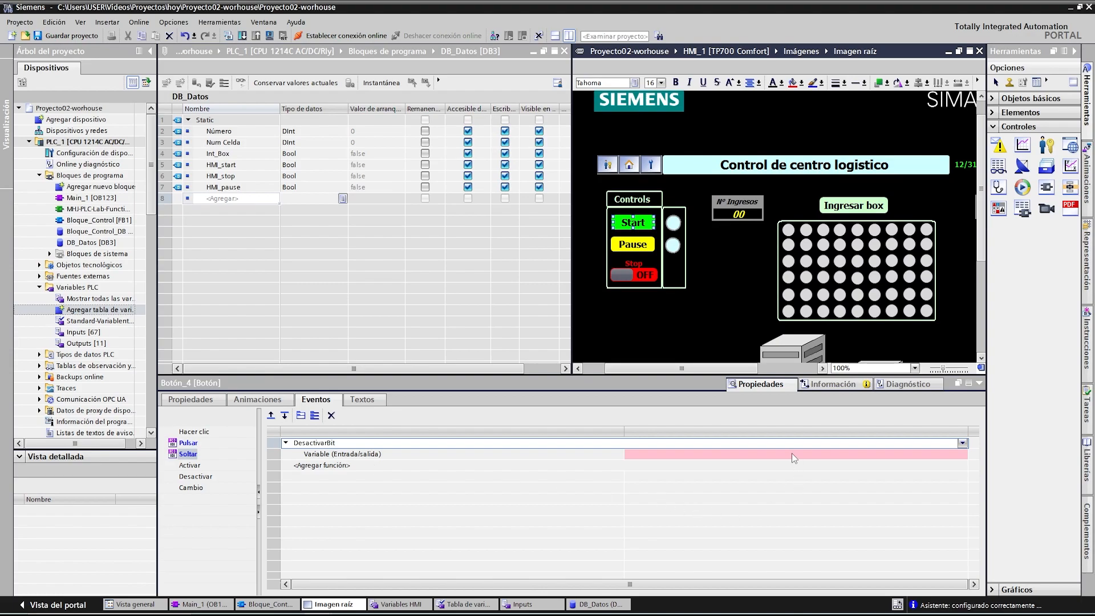
left_click(963, 454)
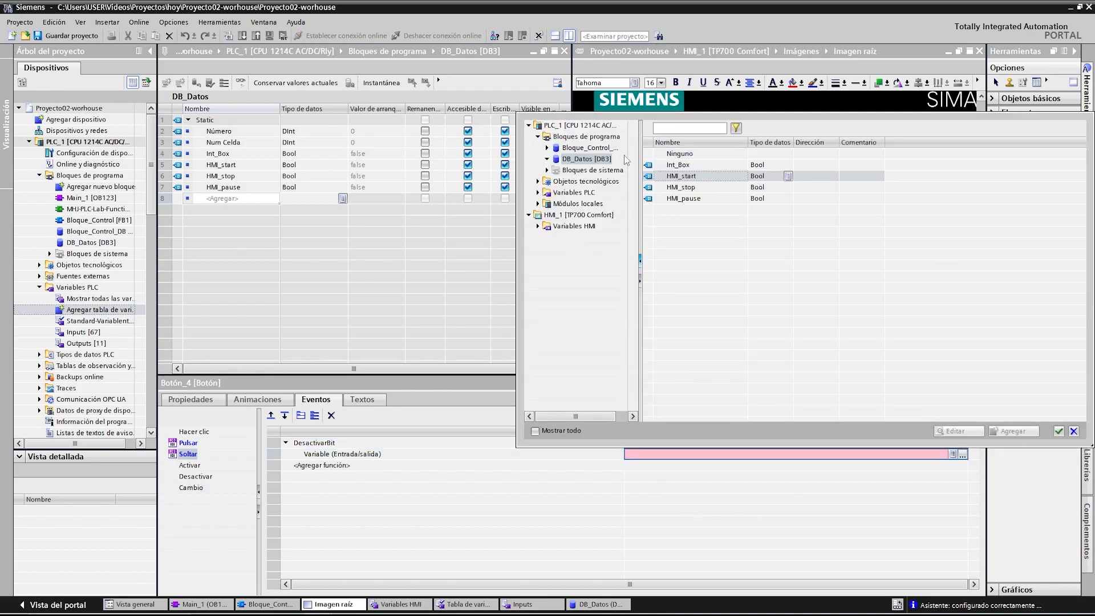
left_click(1058, 431)
- Add the ActivarBit function to the yellow Pause button's Pulsar event and assign it HMI_pause from DB_Datos
left_click(637, 245)
left_click(188, 442)
left_click(399, 446)
type("act")
left_click(335, 456)
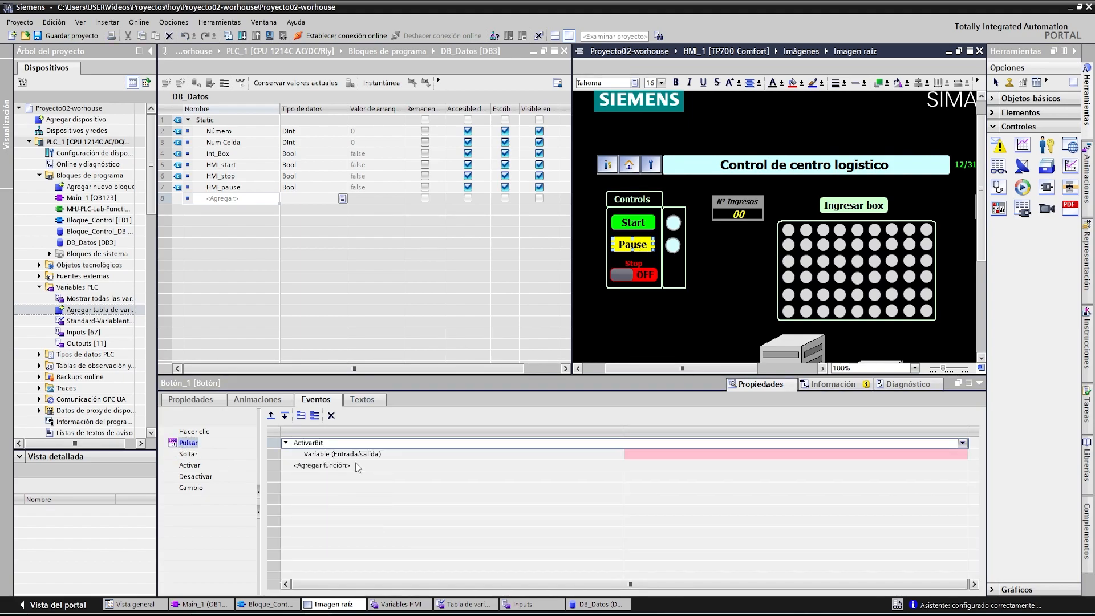
left_click(964, 454)
left_click(962, 454)
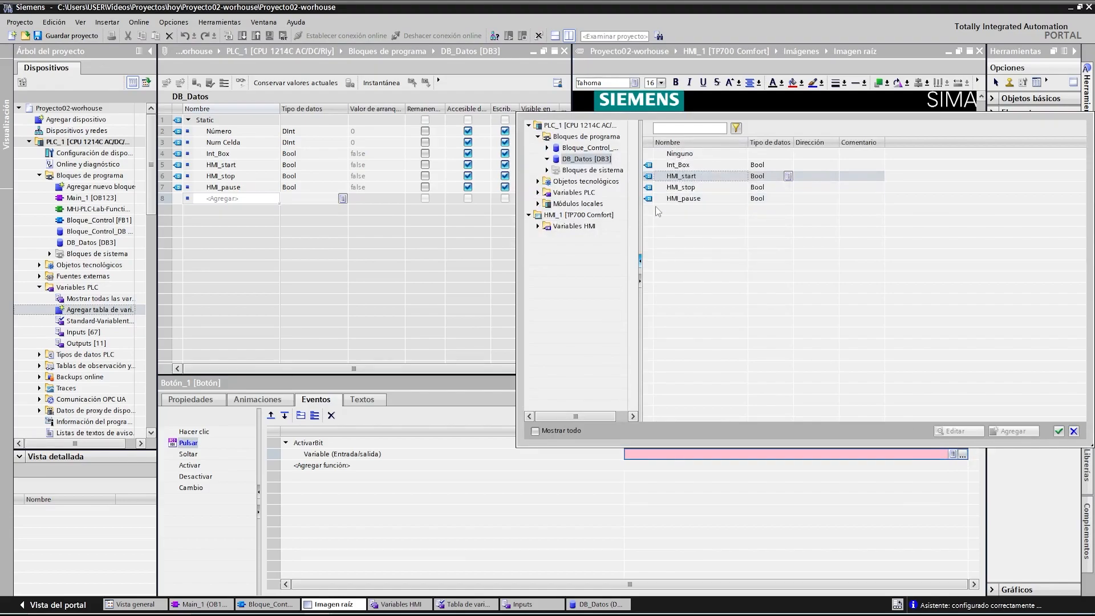
left_click(702, 196)
left_click(1058, 432)
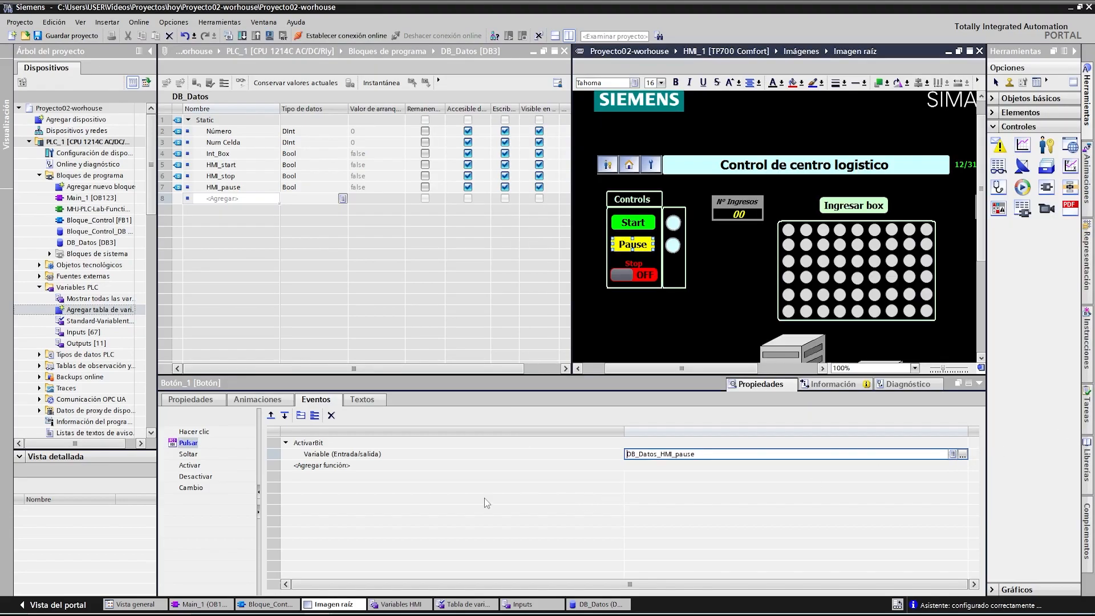
- Add the DesactivarBit function to the Pause button's Soltar event and assign it HMI_pause from DB_Datos
left_click(188, 454)
left_click(322, 442)
type("desac")
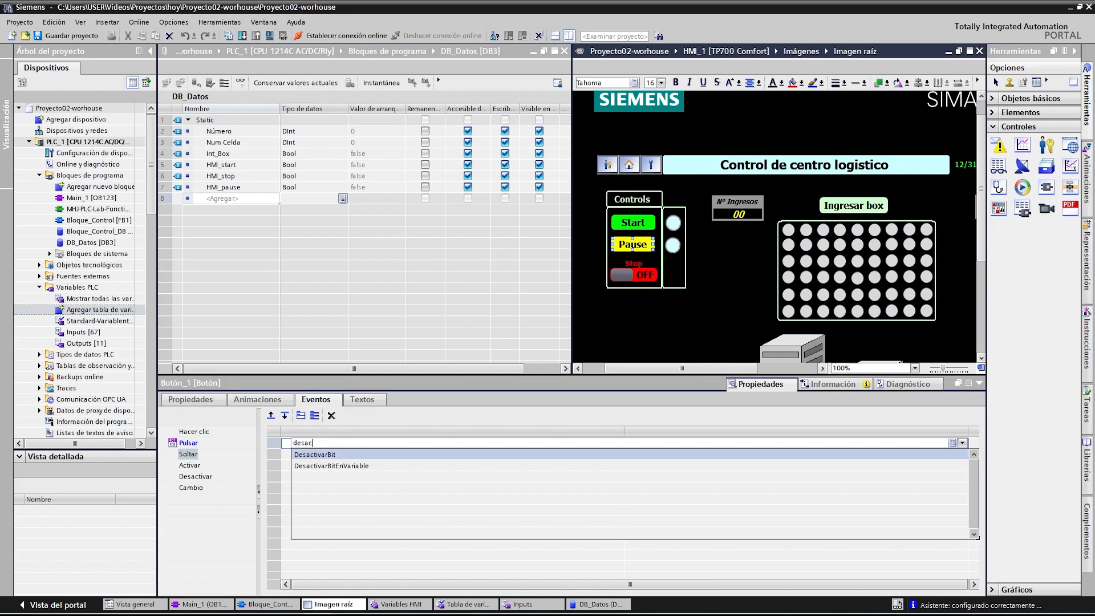
left_click(323, 455)
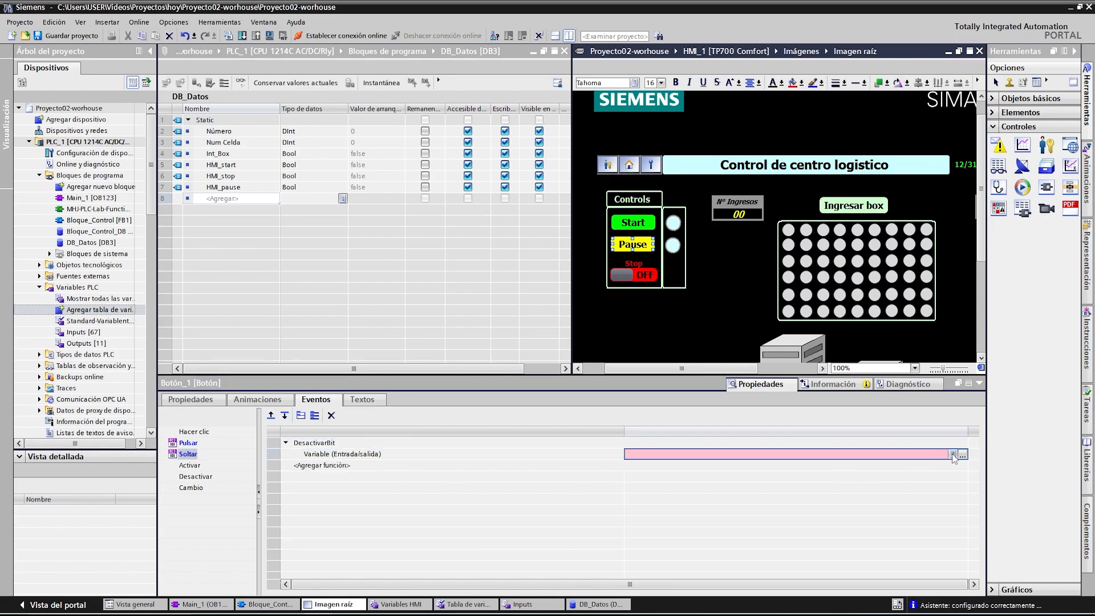
left_click(962, 454)
left_click(706, 199)
left_click(1059, 431)
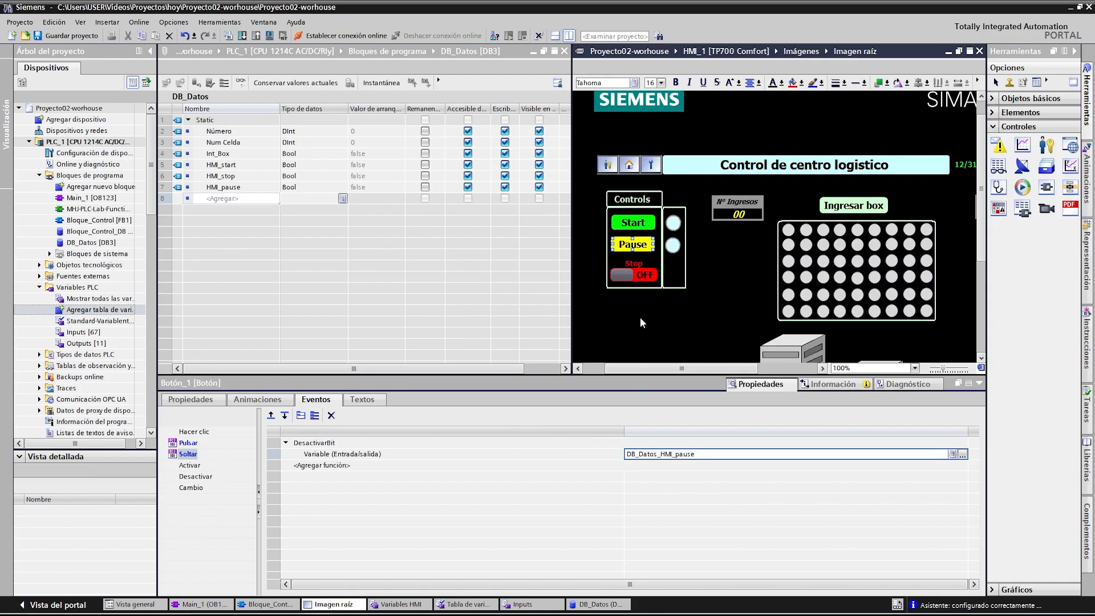
- Set HMI_stop from DB_Datos as the process variable of the Stop switch, and shrink the properties area to enlarge the editors
left_click(634, 277)
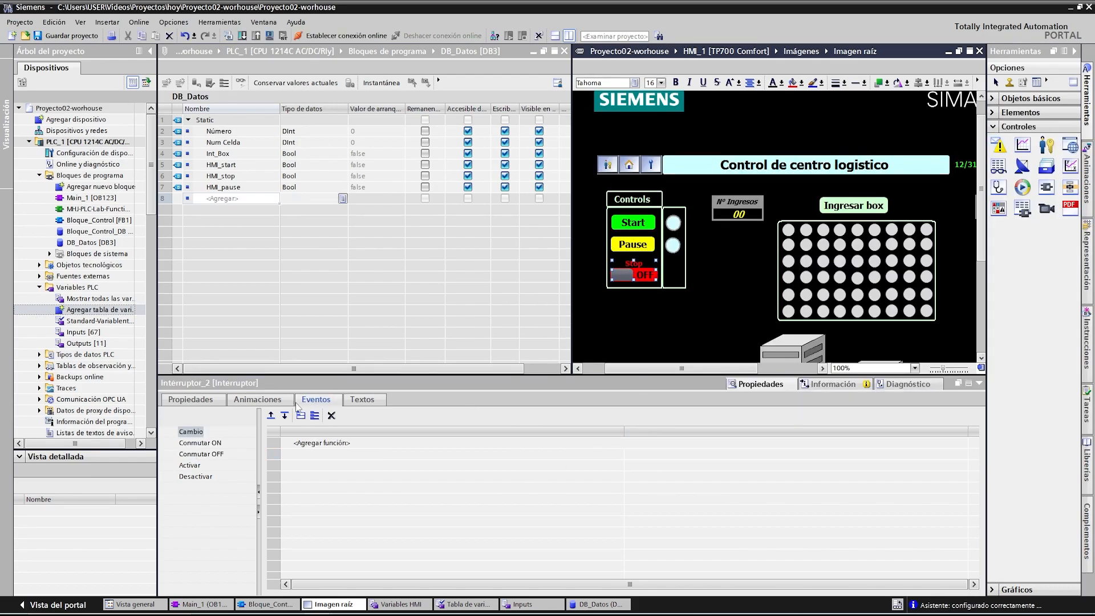
left_click(205, 402)
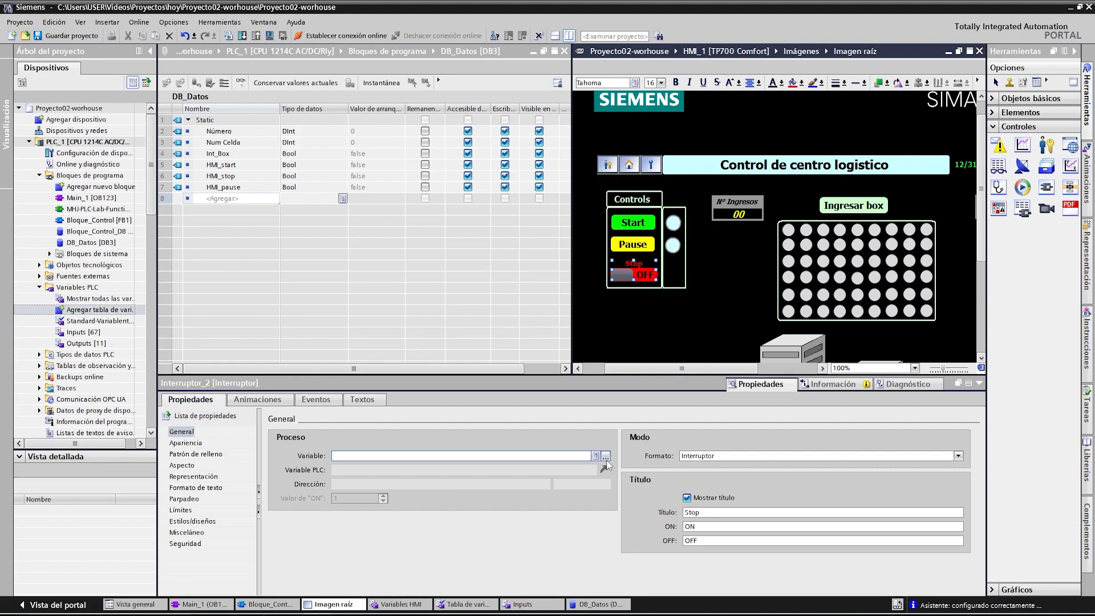
left_click(605, 455)
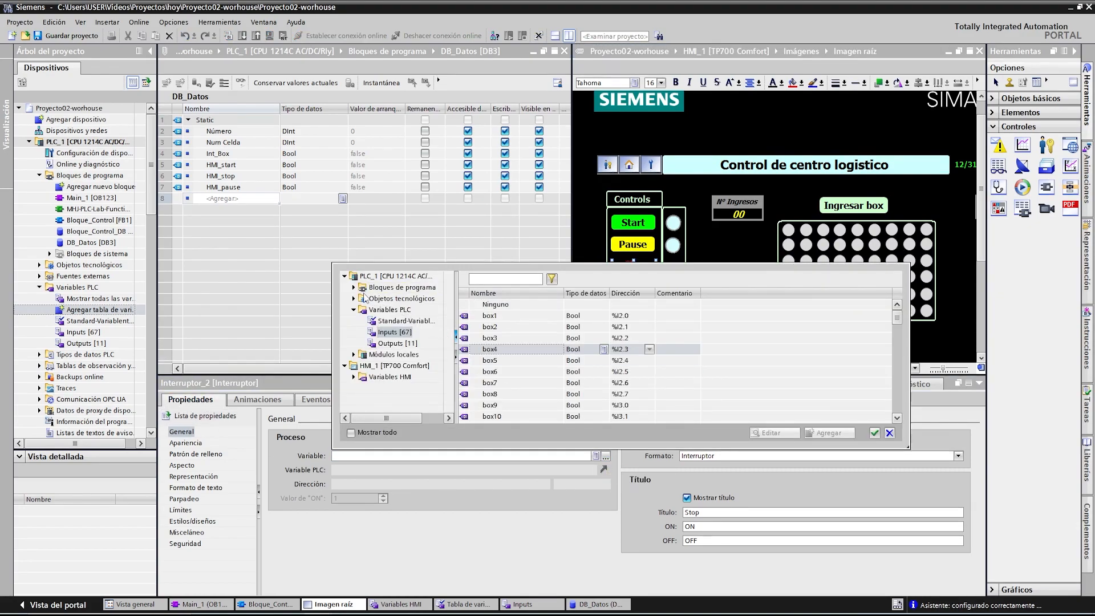
left_click(354, 288)
left_click(402, 310)
left_click(496, 361)
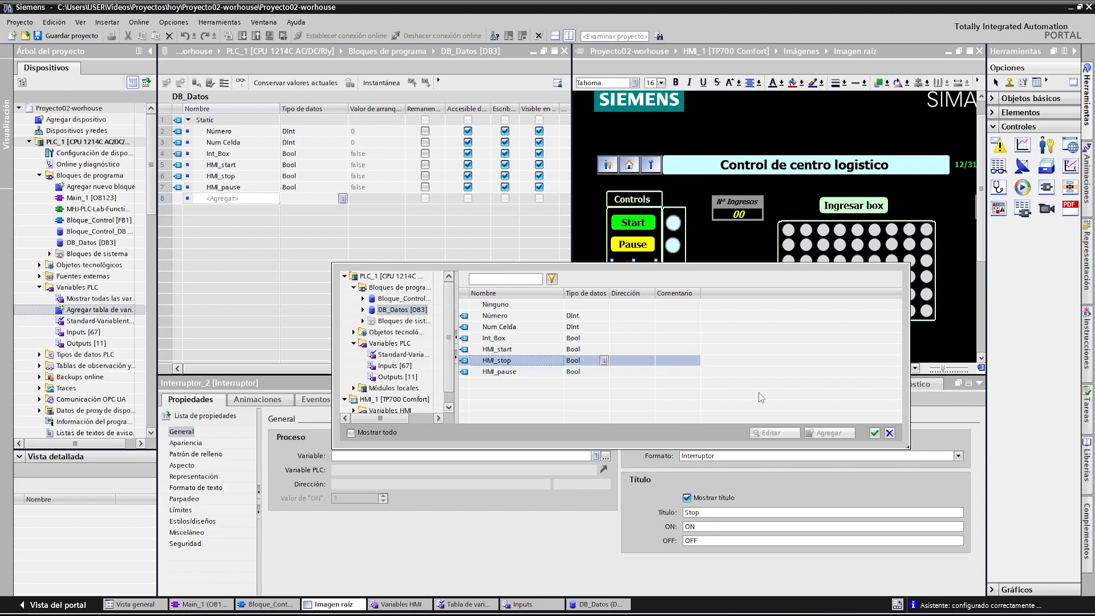
left_click(874, 433)
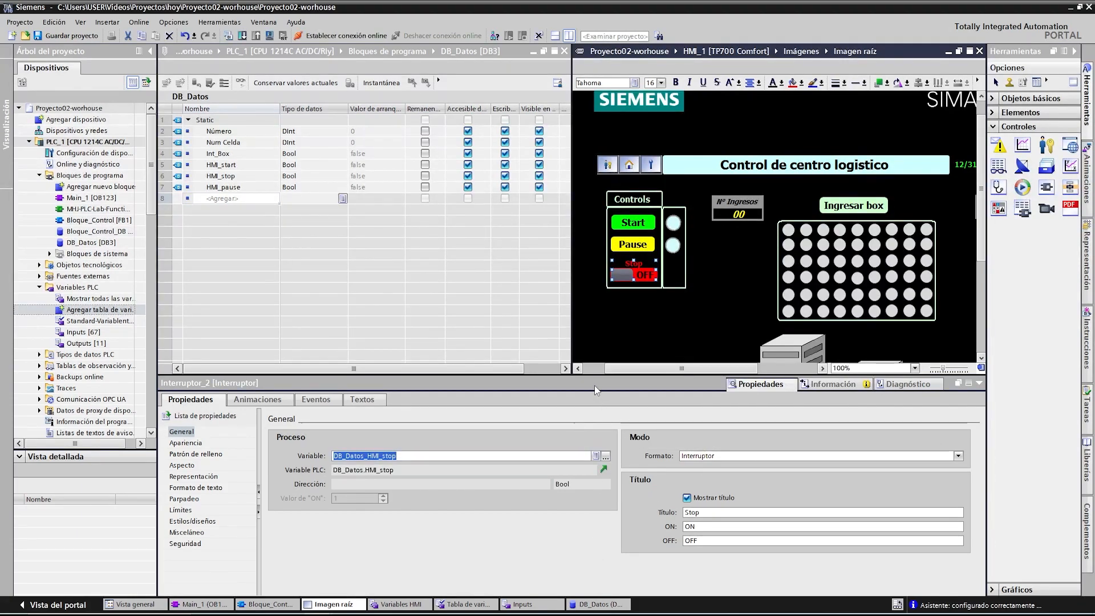
left_click_drag(588, 374, 587, 508)
left_click(635, 372)
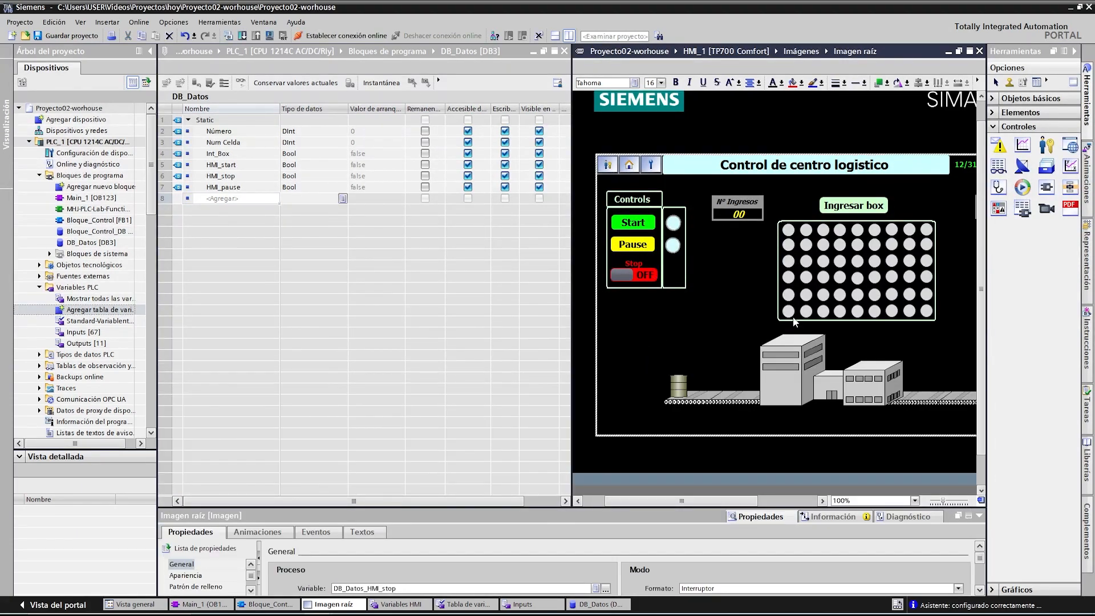
- Open Bloque_Control and Main_1 side by side in the split editor area
double_click(88, 220)
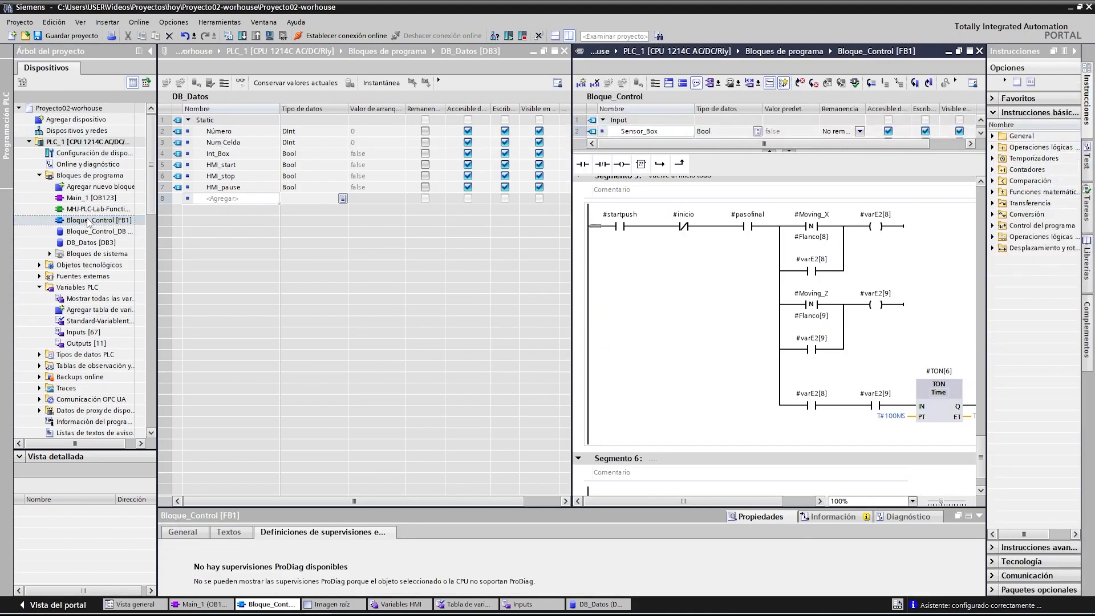
left_click(569, 36)
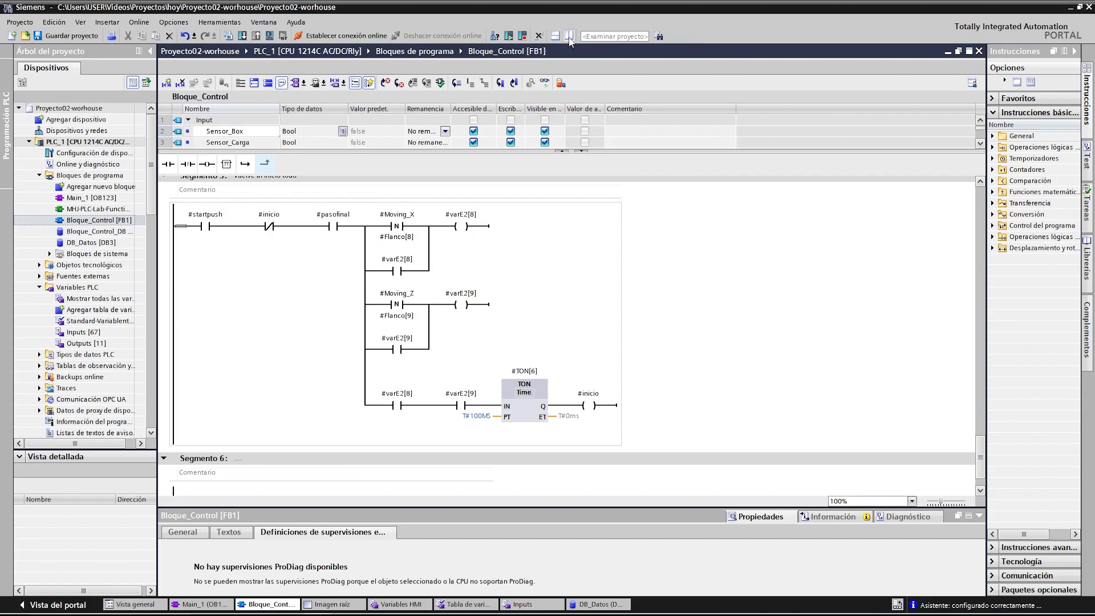
left_click(569, 36)
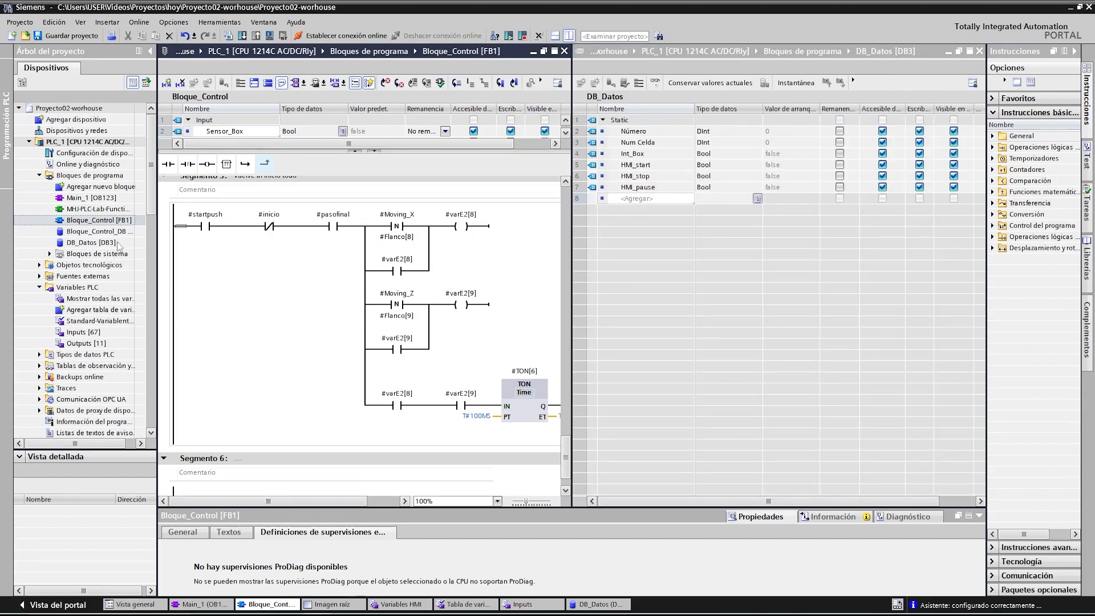
left_click(83, 221)
double_click(85, 199)
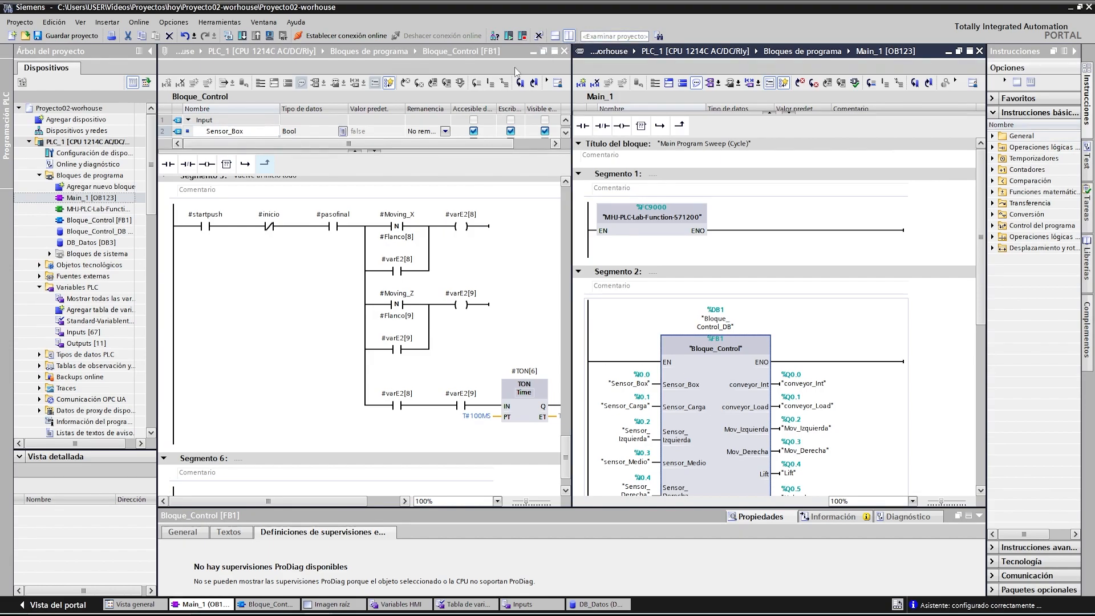
- Open the HMI root screen and the Main_1 block side by side in the split editor area
left_click(72, 320)
scroll(83, 399, "down", 3)
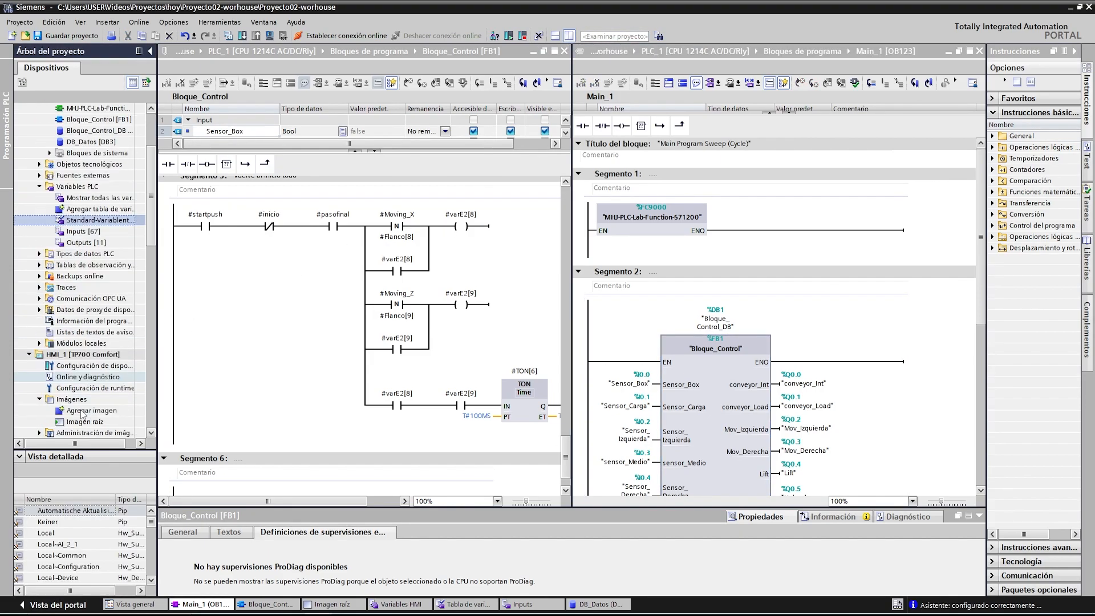
double_click(85, 421)
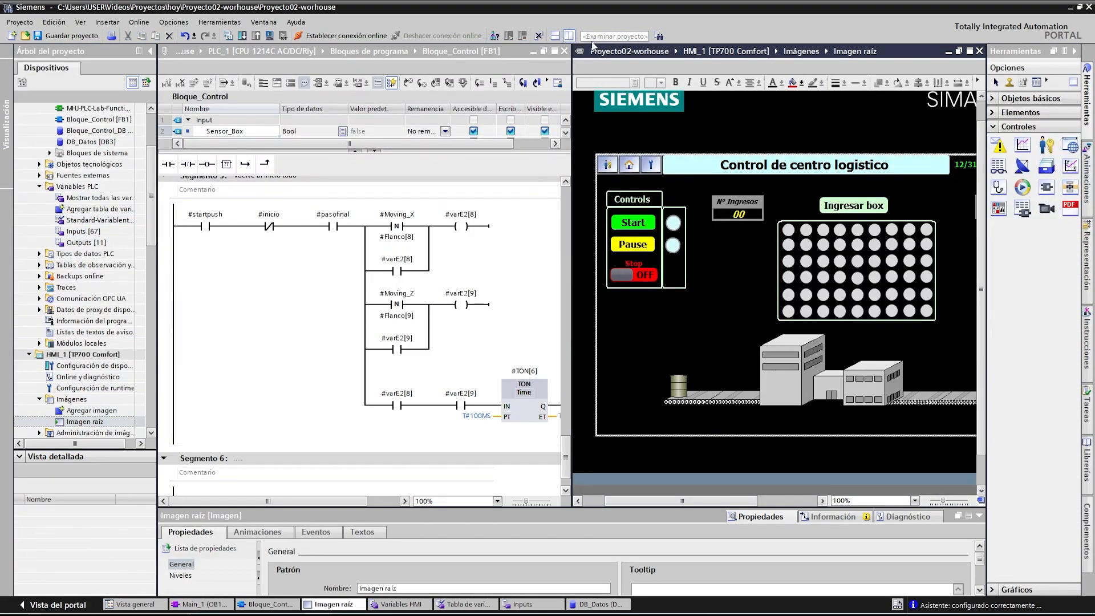
left_click(571, 37)
left_click(571, 37)
left_click(86, 243)
scroll(96, 221, "up", 3)
double_click(91, 197)
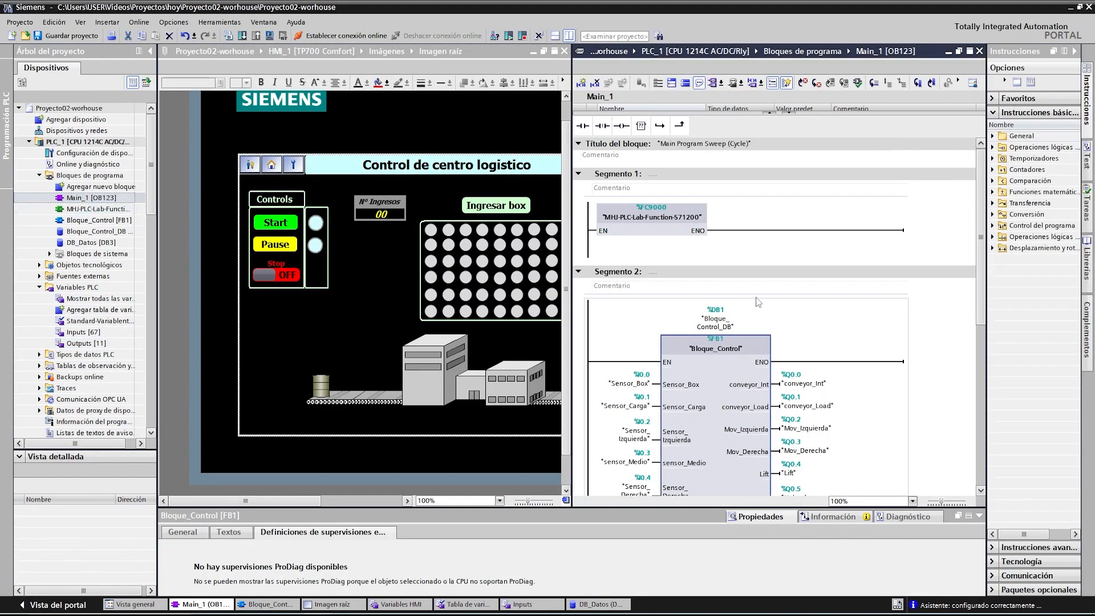
- Insert a normally open contact at the start input of the Bloque_Control call in Segment 2 of Main_1
left_click(811, 318)
scroll(799, 318, "down", 5)
scroll(770, 318, "up", 2)
scroll(744, 320, "down", 2)
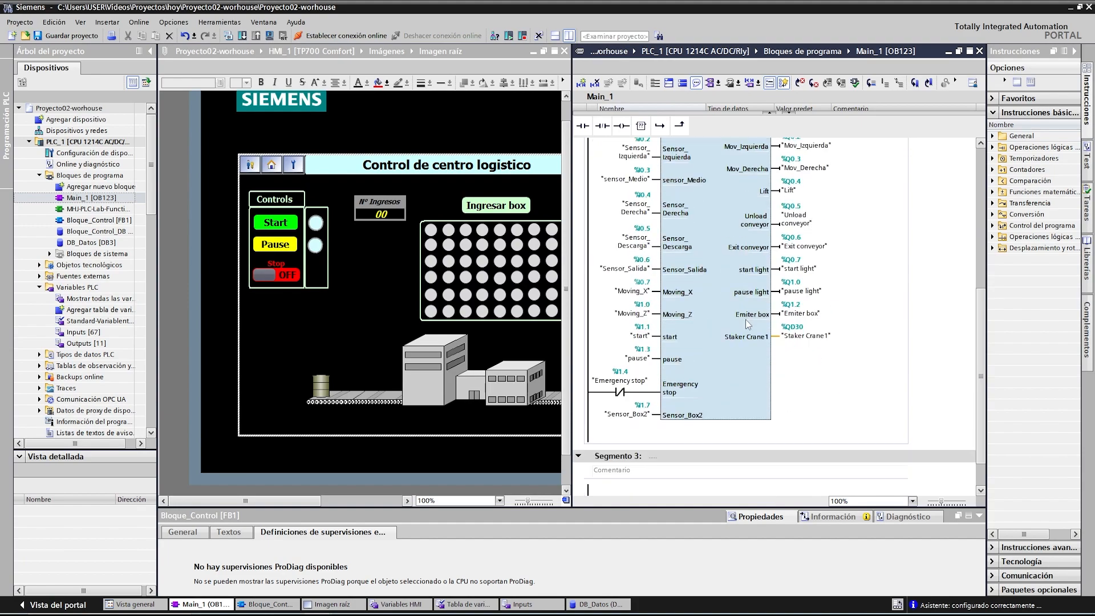
left_click(642, 338)
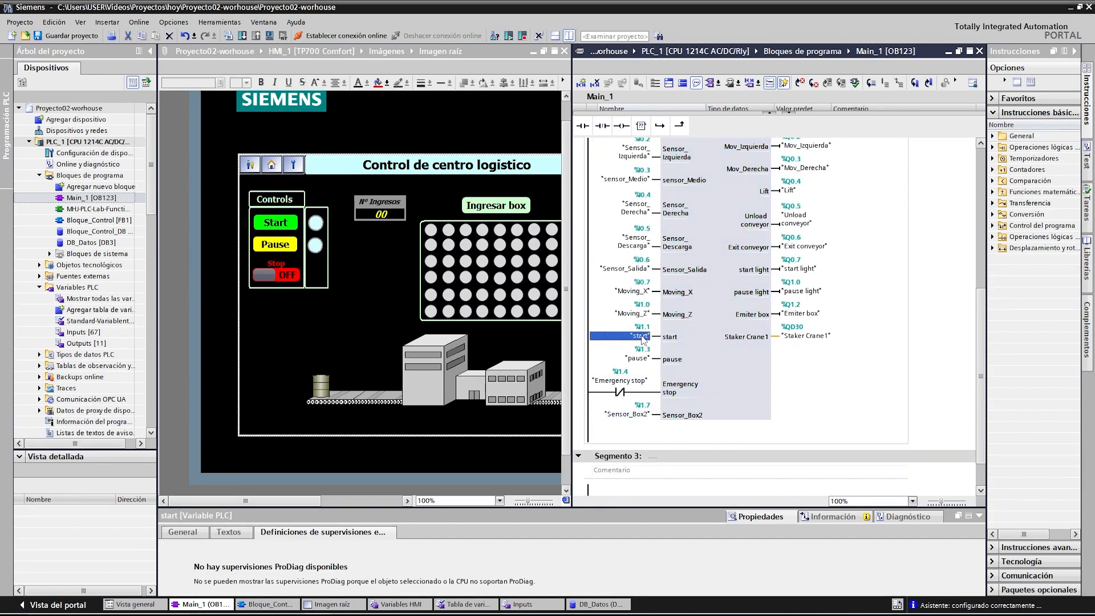
left_click_drag(582, 125, 654, 326)
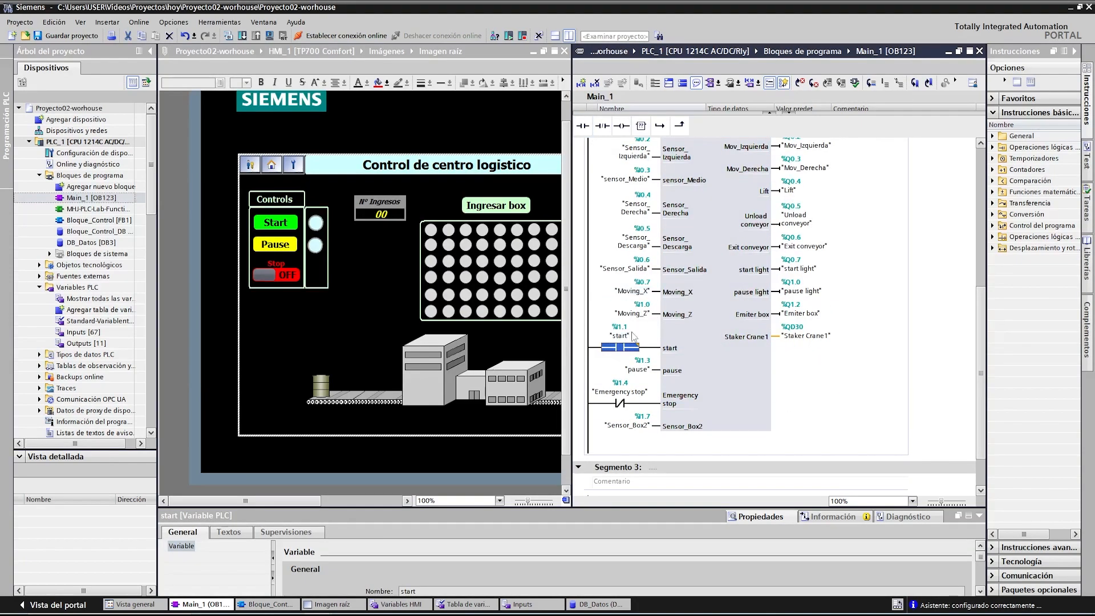
- Add a parallel branch under the start contact in Segment 2 with a normally open contact assigned to "DB_Datos".HMI_start
scroll(633, 337, "down", 1)
left_click(603, 298)
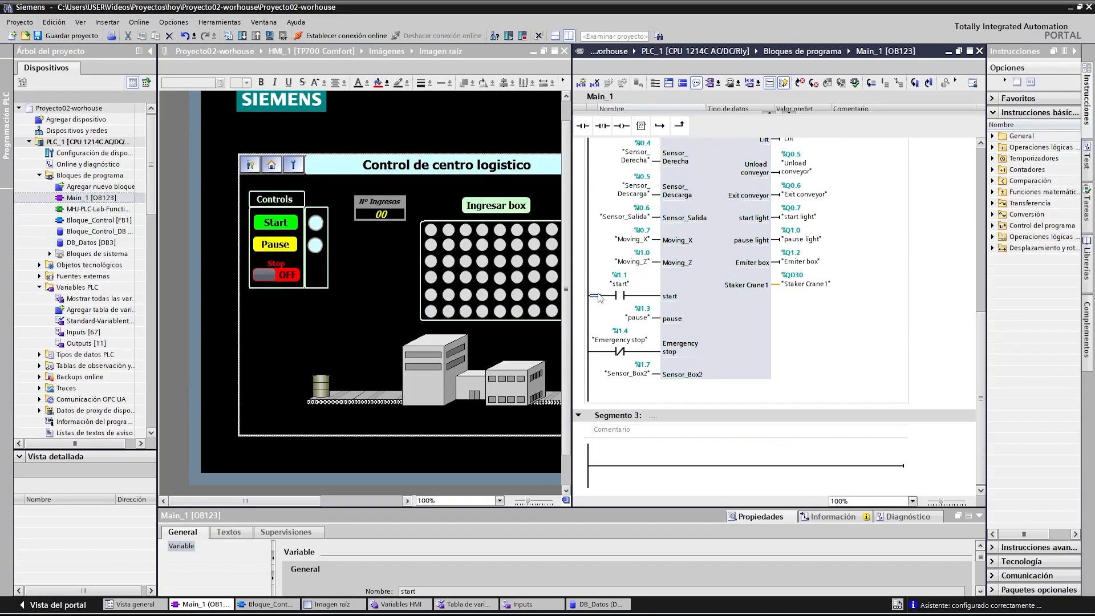
left_click(660, 125)
left_click_drag(679, 125, 628, 323)
left_click(627, 317)
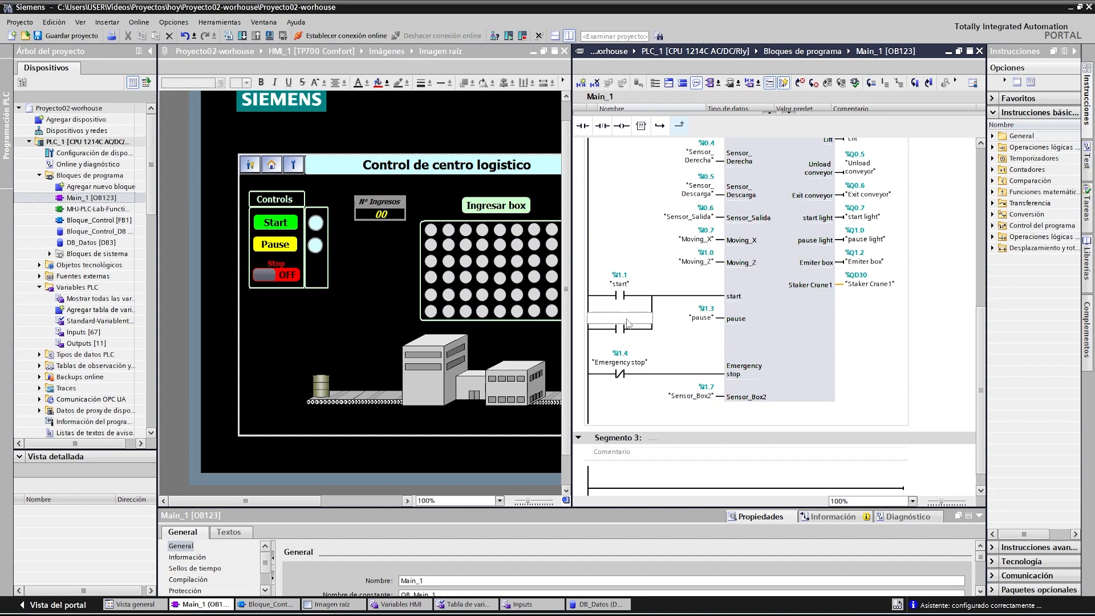
type("\"DB_Datos\".")
left_click(627, 342)
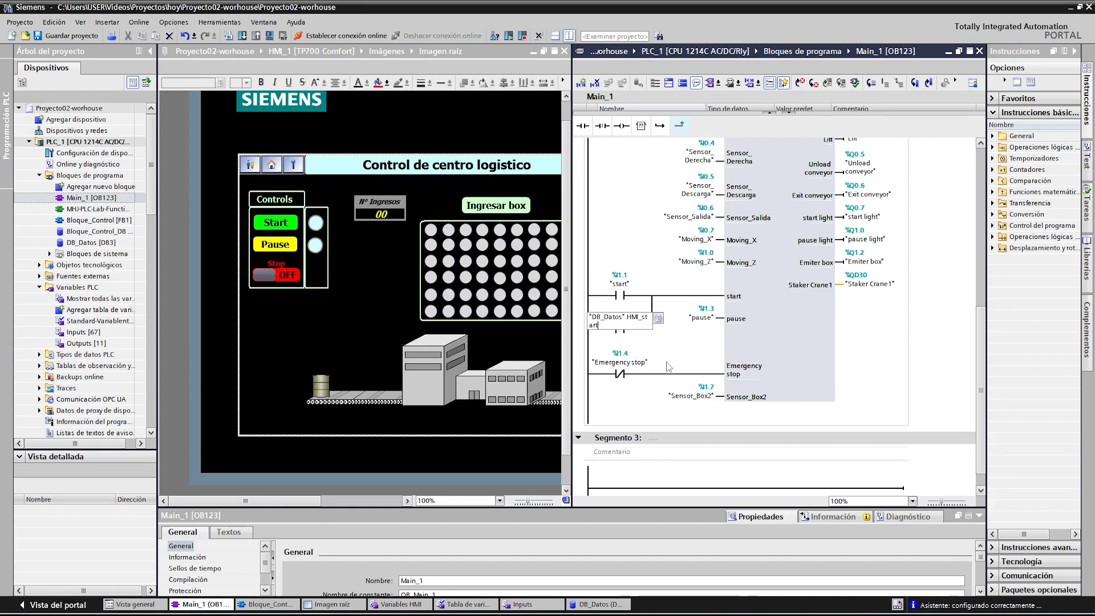
- Insert a normally open contact at the pause input and a parallel normally open contact assigned to "DB_Datos".HMI_pause
left_click(700, 320)
left_click_drag(582, 126, 603, 324)
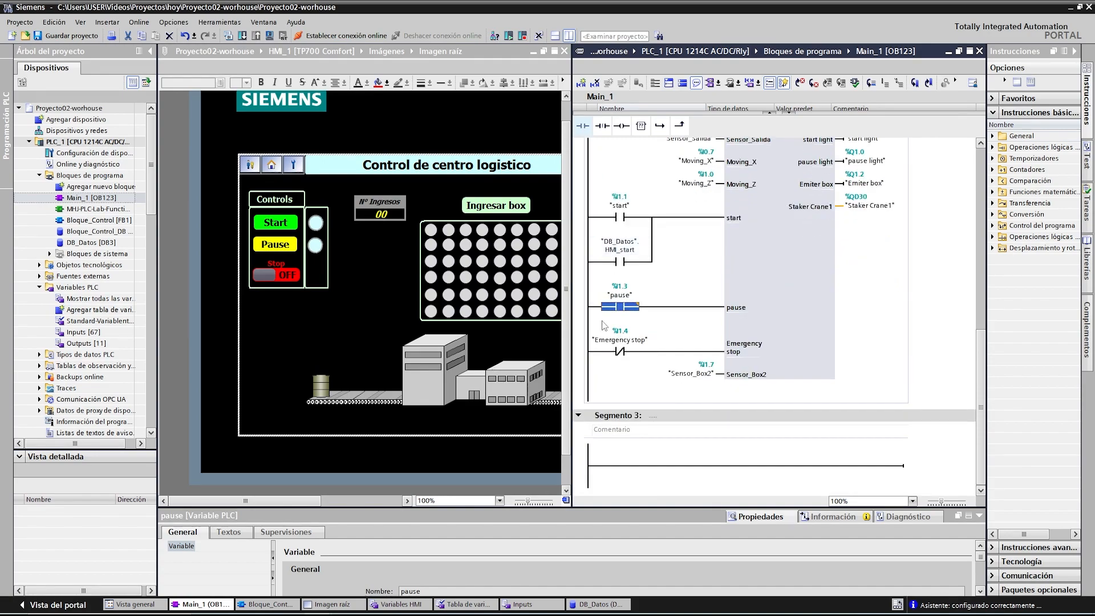
left_click(660, 125)
left_click(582, 126)
left_click(677, 126)
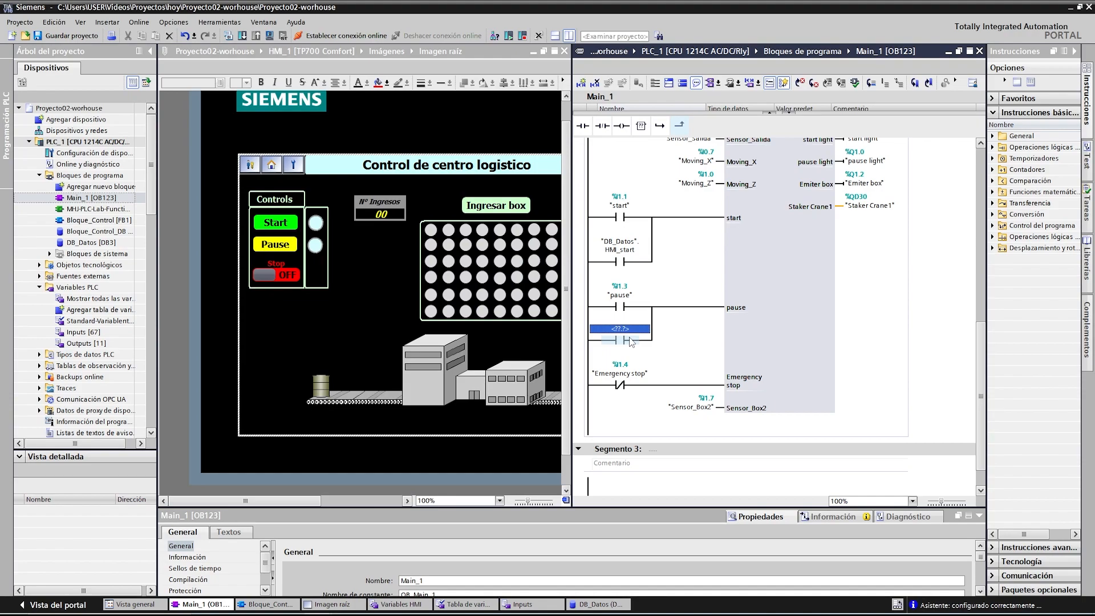
type("\"DB_Datos\".HMI_pause")
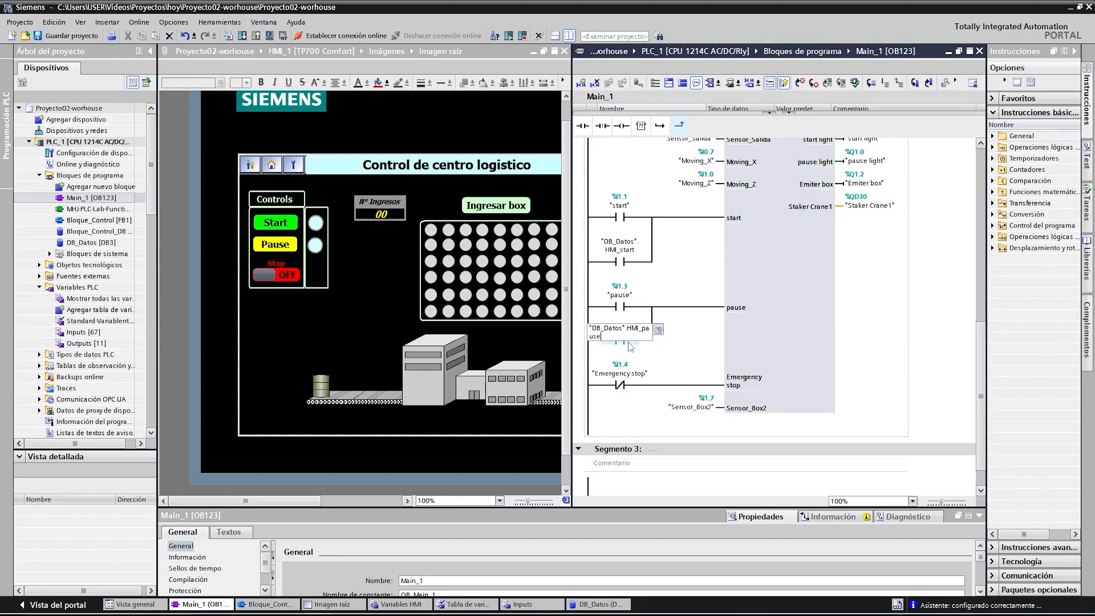
key("Return")
- Add a parallel branch under the Emergency stop contact with a normally open contact assigned to "DB_Datos".HMI_stop
left_click(659, 125)
left_click(582, 125)
left_click(678, 125)
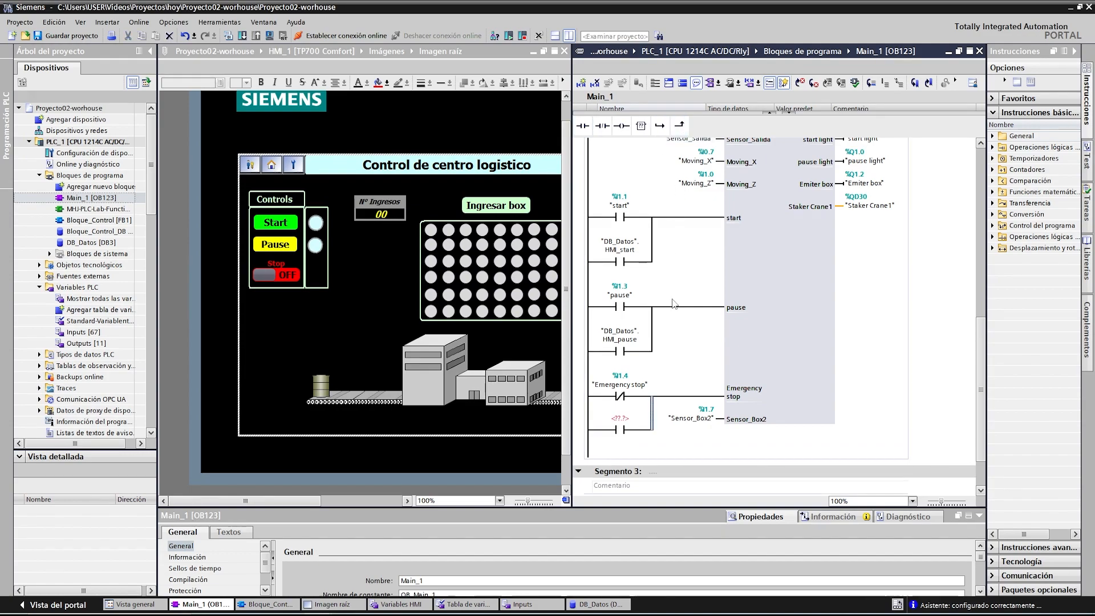
left_click(622, 420)
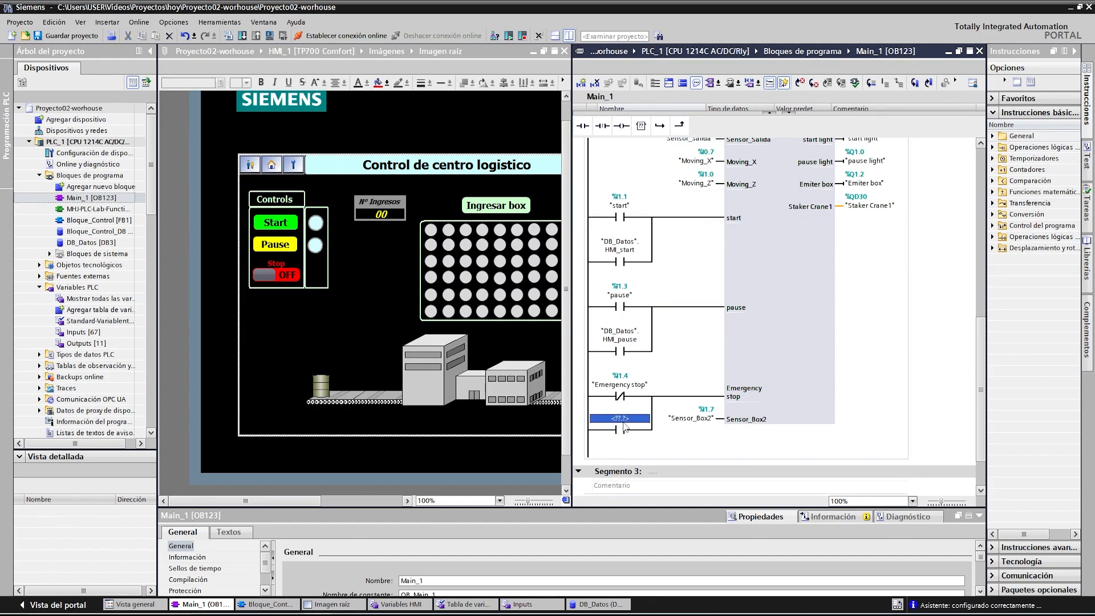
type("\"DB_Datos\".")
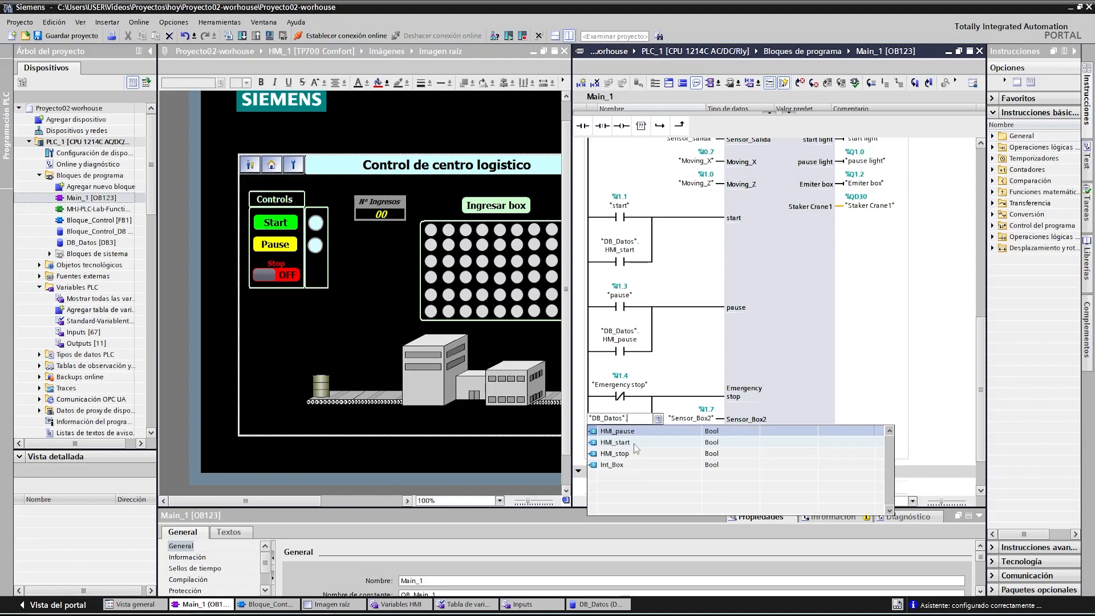
left_click(627, 454)
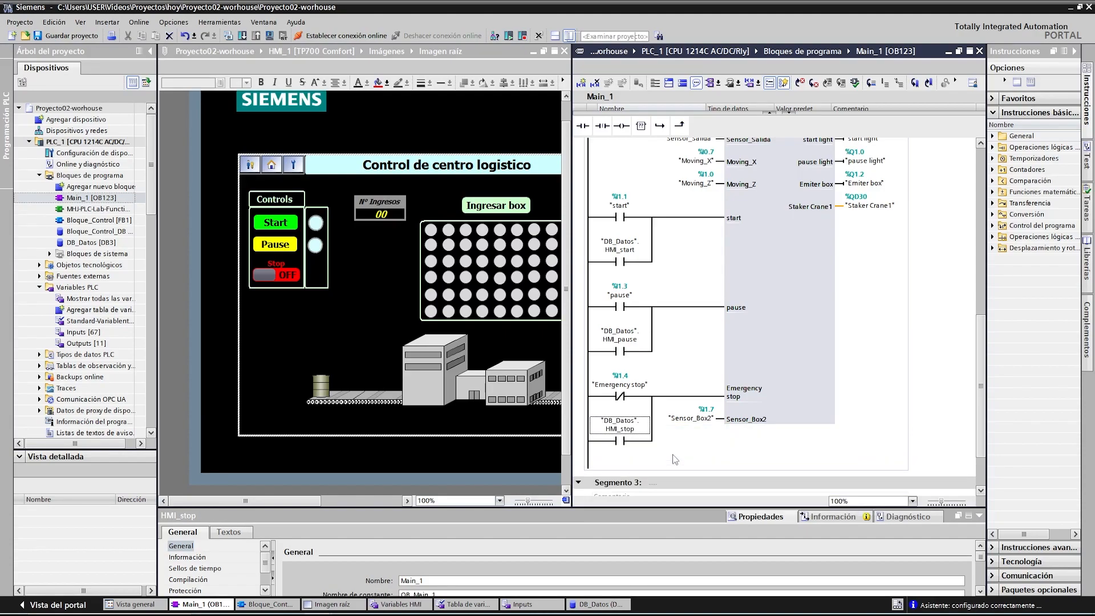
- Look over the Bloque_Control call in Main_1, and return to the HMI root screen in a single, unsplit editor
scroll(689, 330, "up", 3)
scroll(689, 330, "up", 5)
scroll(691, 329, "down", 10)
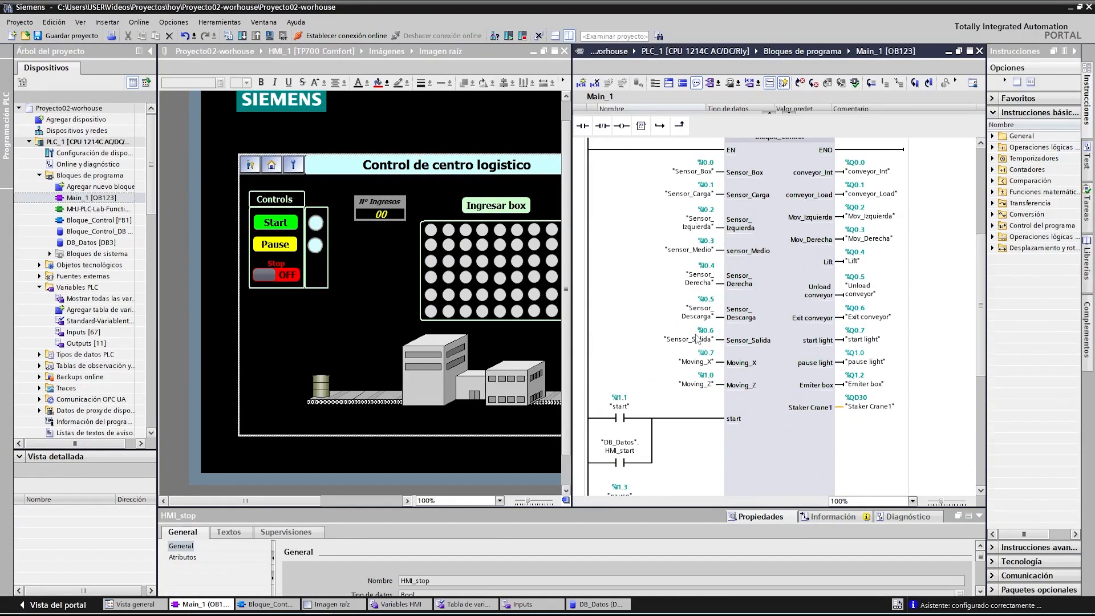
scroll(692, 327, "up", 6)
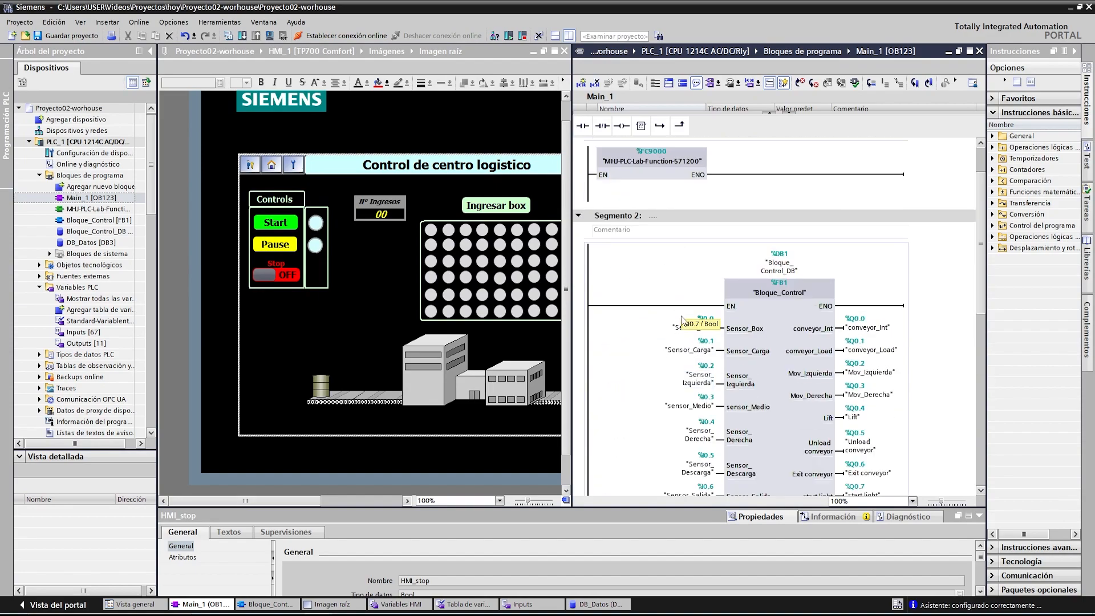
left_click(569, 36)
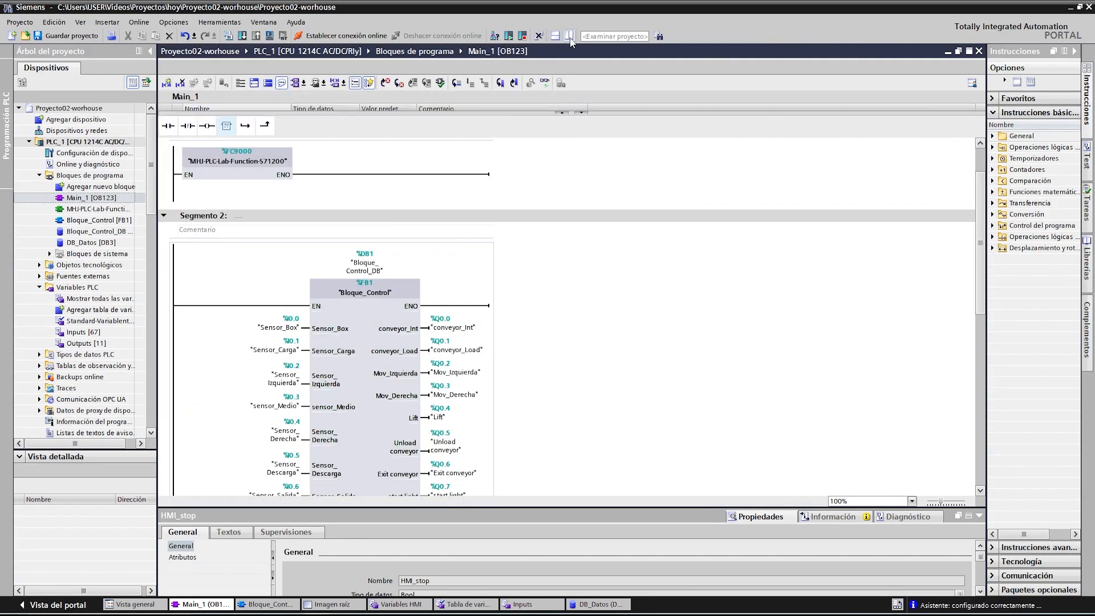
left_click(569, 36)
left_click(624, 147)
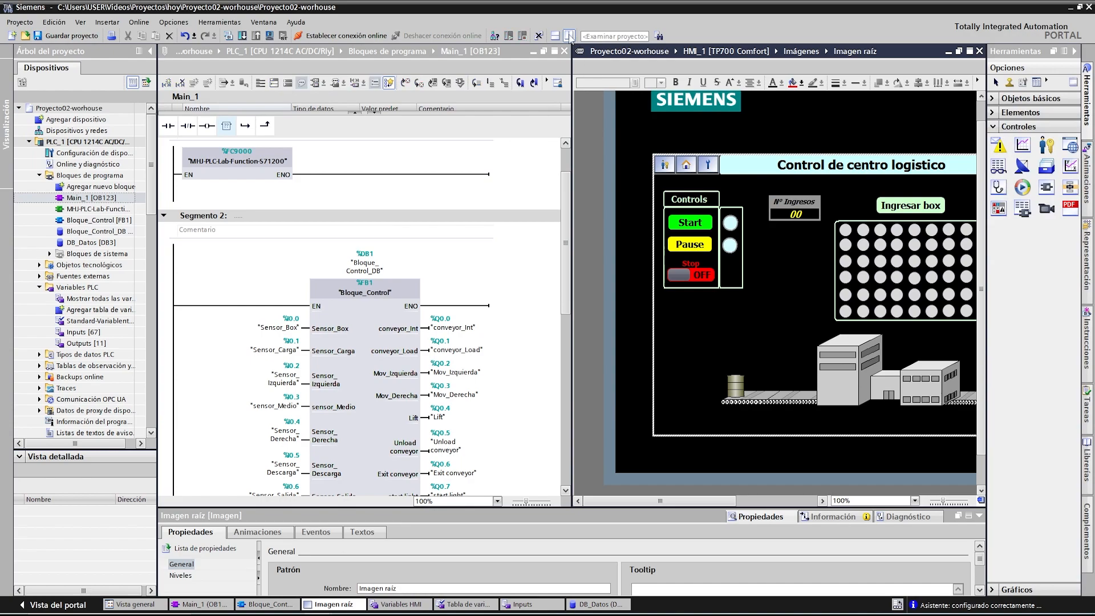
left_click(570, 36)
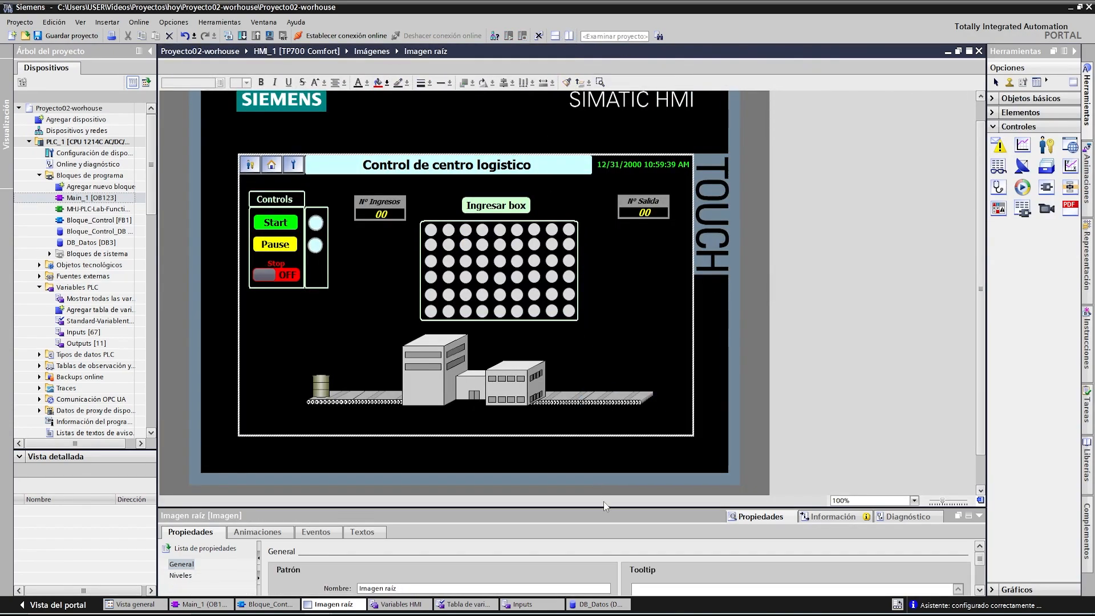
- Enlarge the properties area and add an appearance animation to the circle in the last row and last column of the grid
left_click_drag(601, 505, 618, 432)
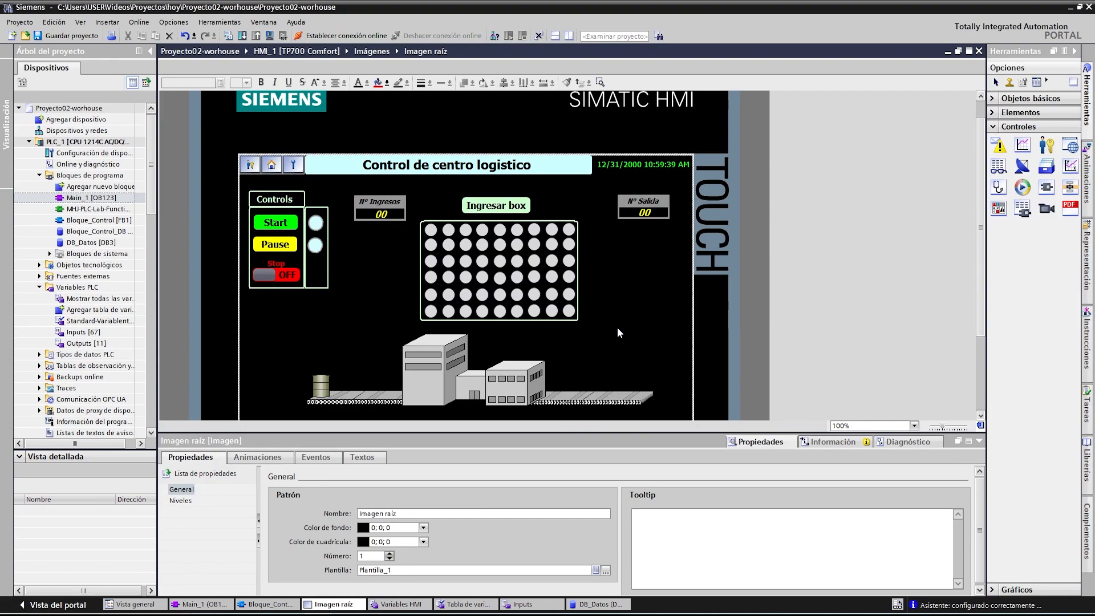
left_click(569, 311)
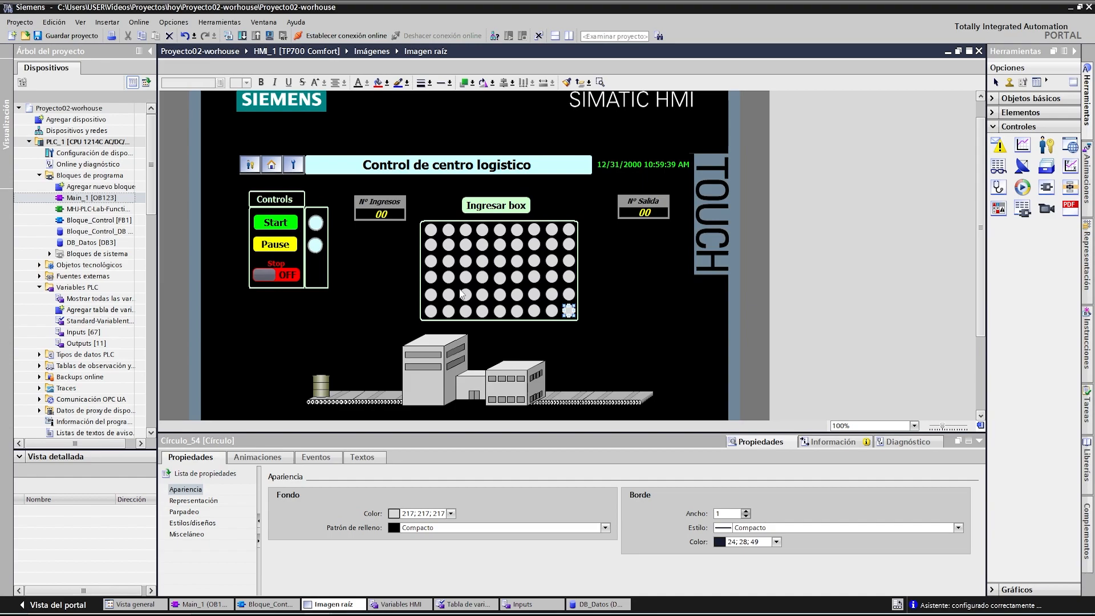
left_click_drag(438, 433, 462, 378)
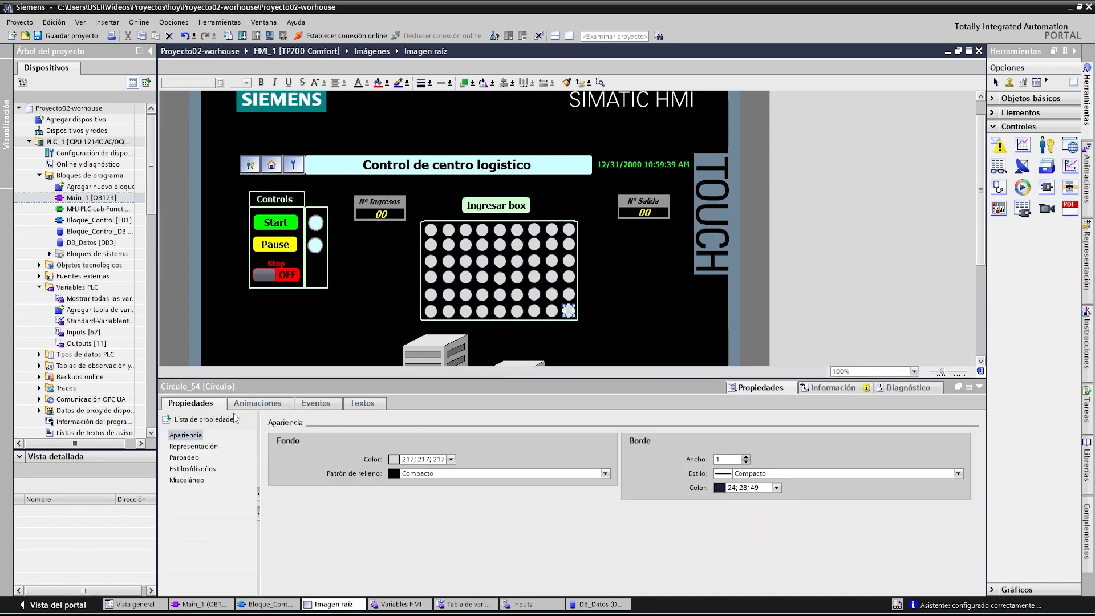
left_click(315, 403)
left_click(257, 402)
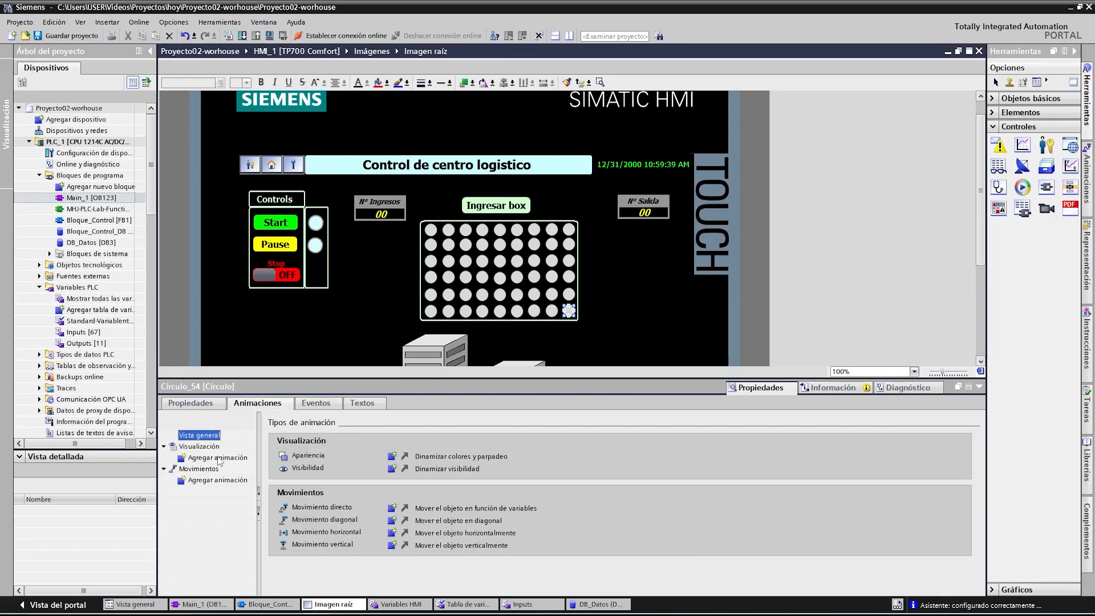
left_click(218, 458)
left_click(438, 281)
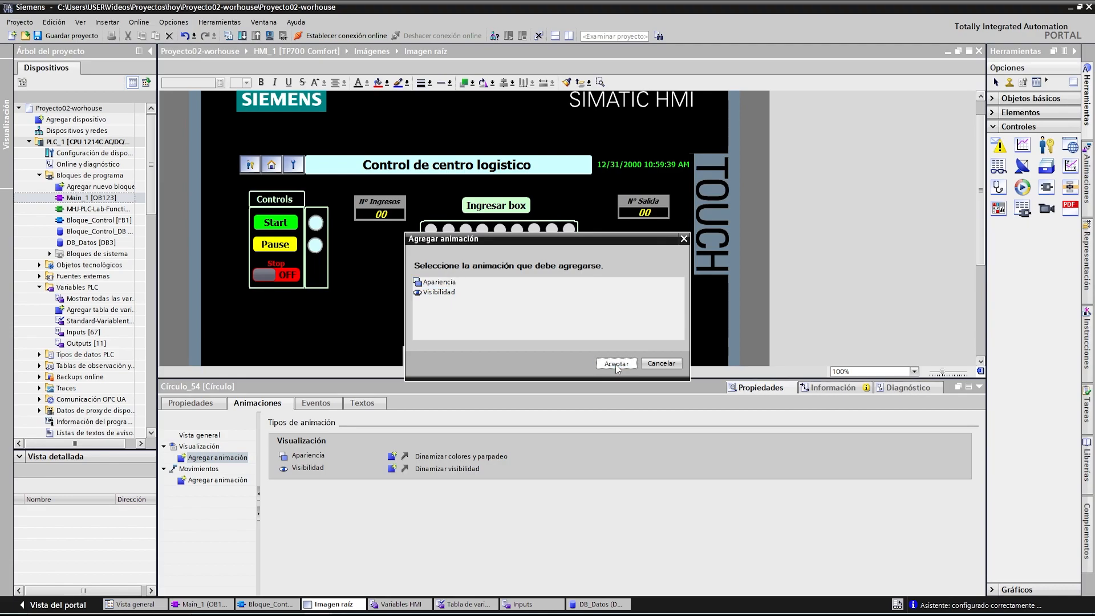
left_click(615, 363)
left_click(605, 456)
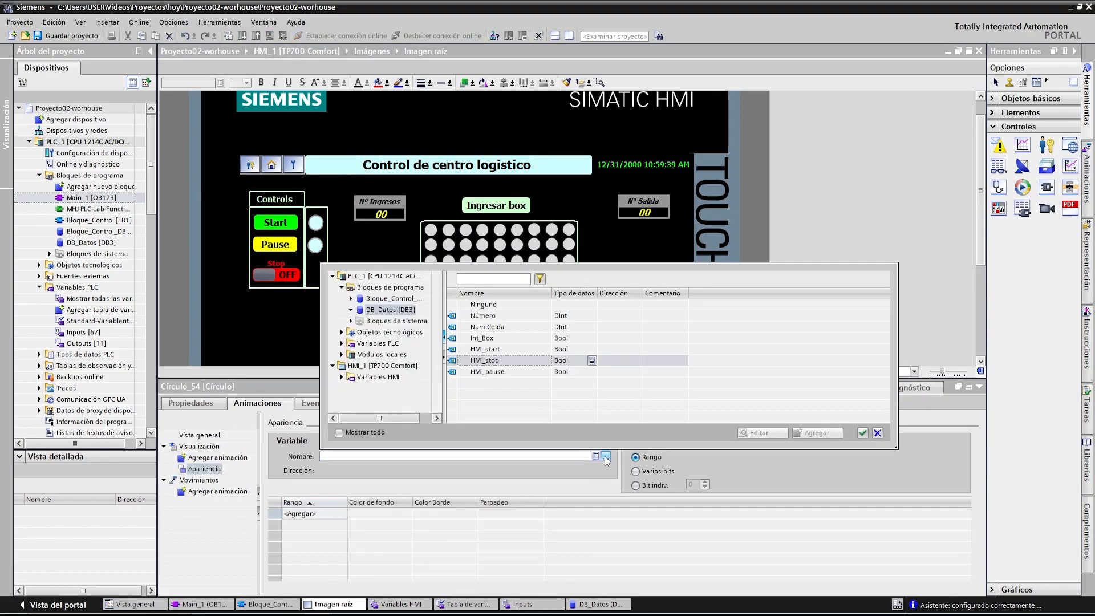
left_click_drag(617, 263, 616, 343)
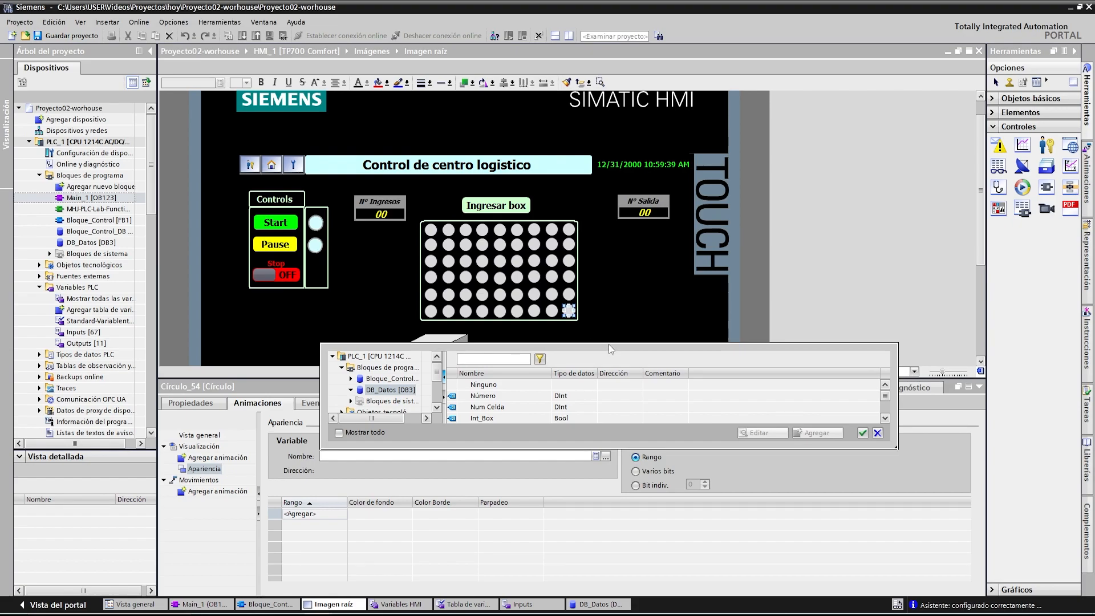
left_click_drag(607, 343, 608, 249)
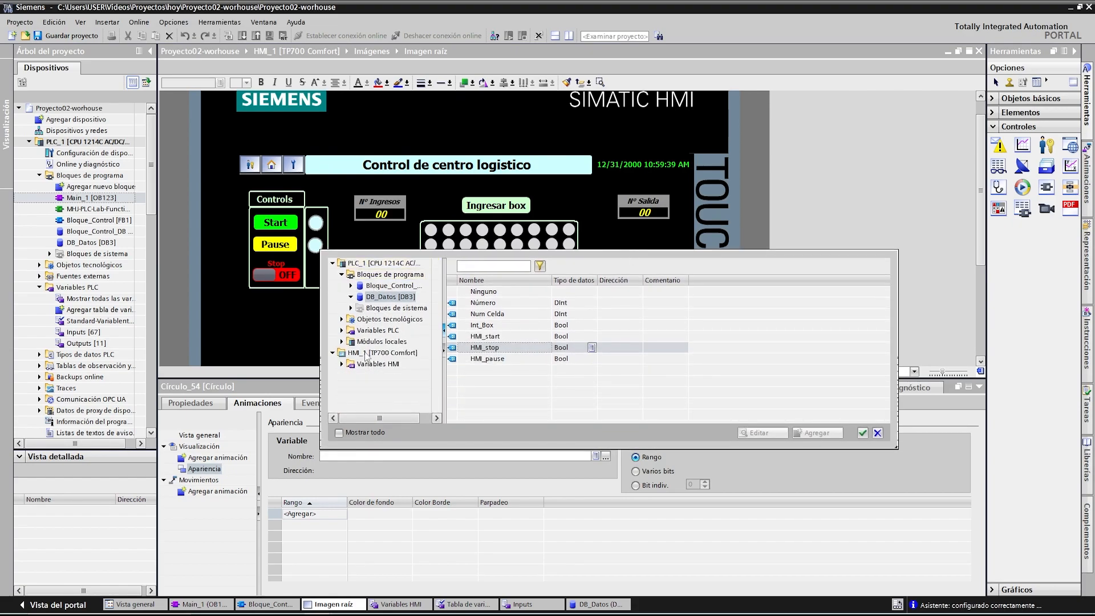
left_click(343, 330)
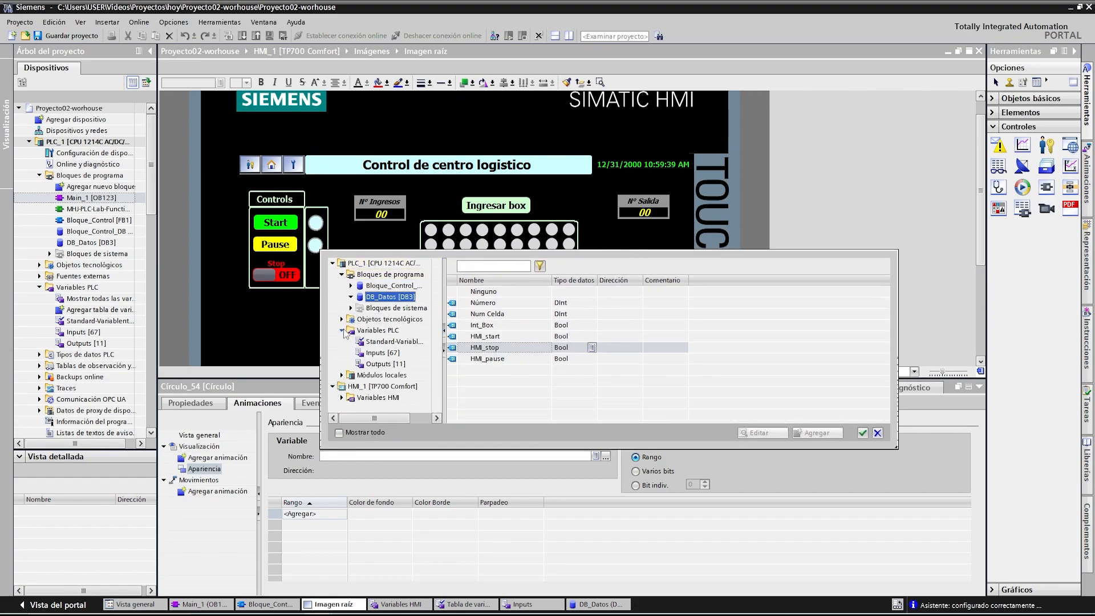
left_click(380, 354)
left_click(493, 303)
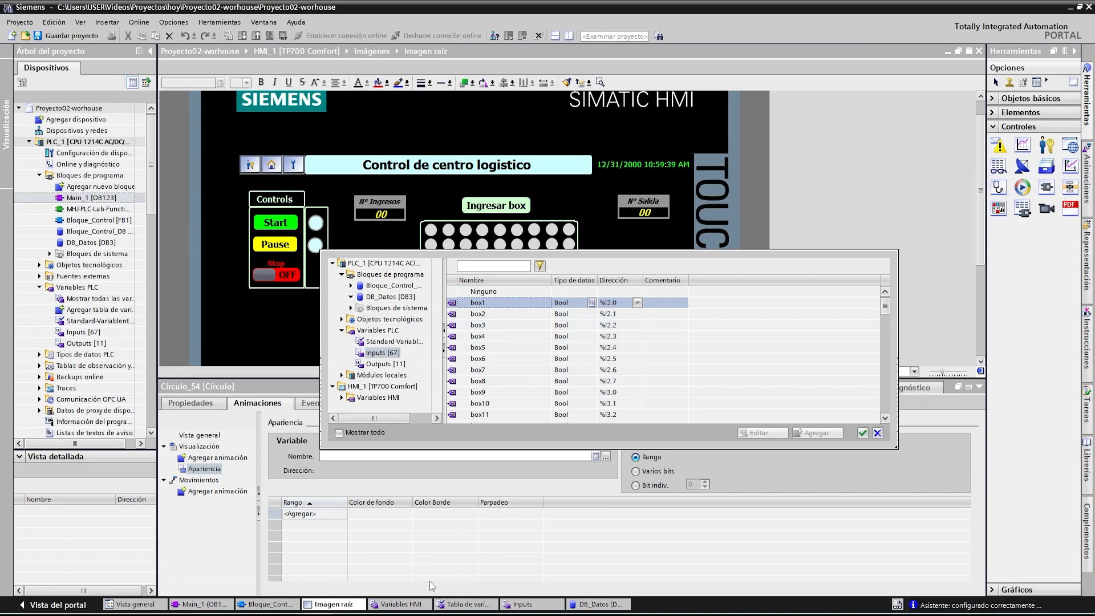
- Switch to Factory IO, examine where the box1 and box10 sensors sit in the storage rack, and return to TIA Portal
left_click(433, 614)
scroll(885, 456, "up", 10)
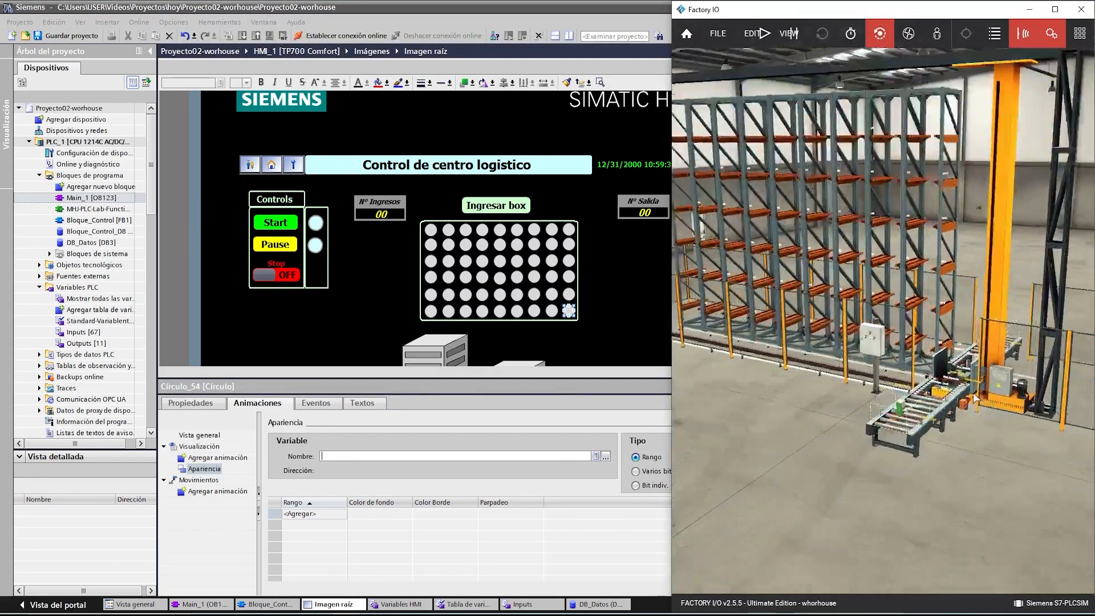
scroll(880, 474, "down", 5)
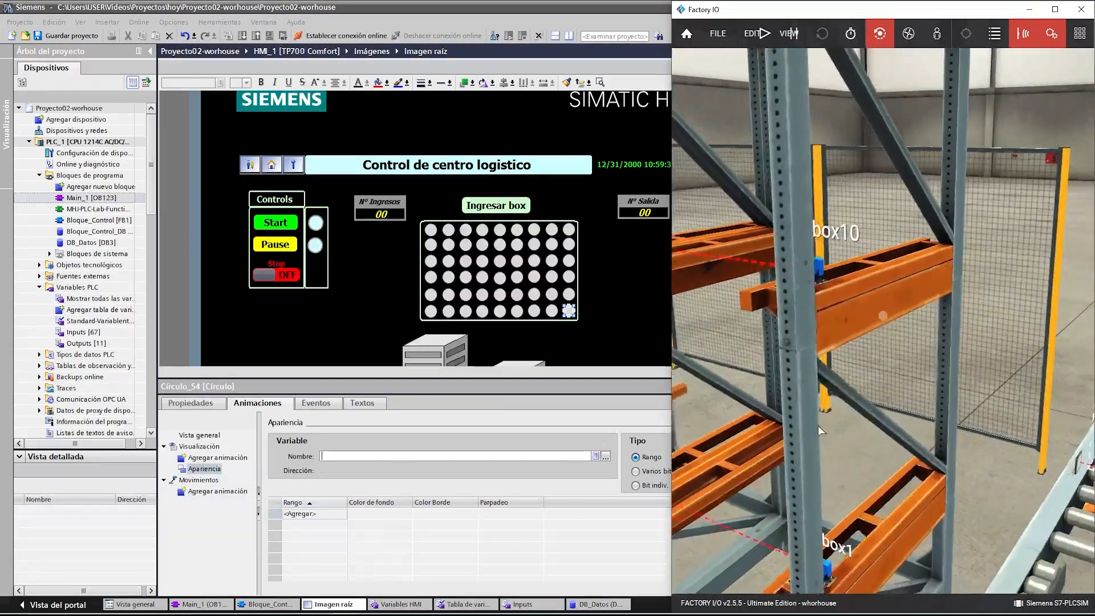
scroll(883, 390, "down", 3)
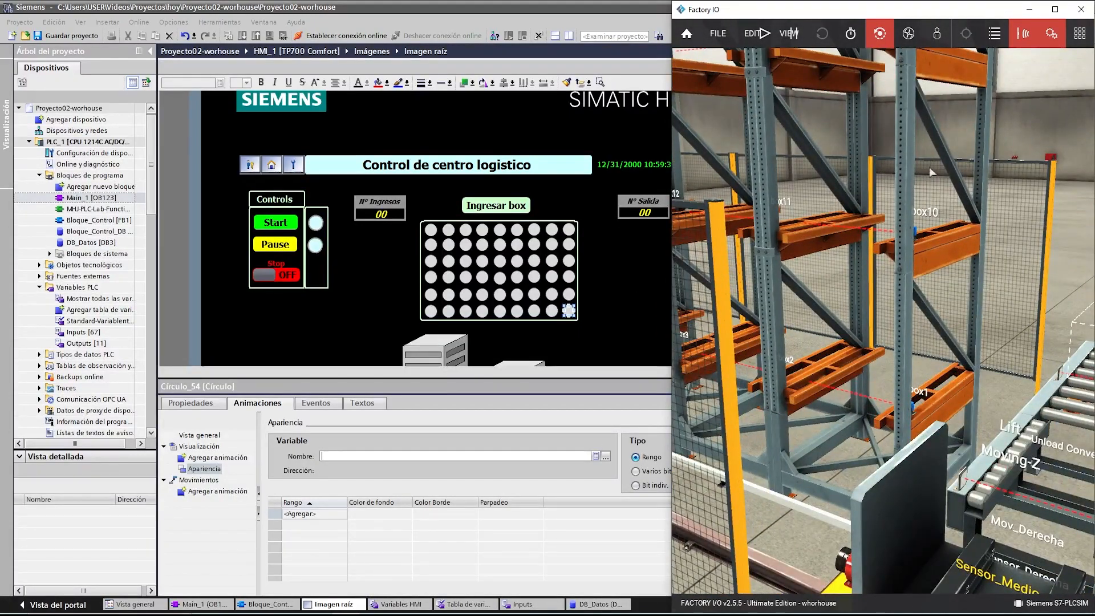
left_click(1029, 9)
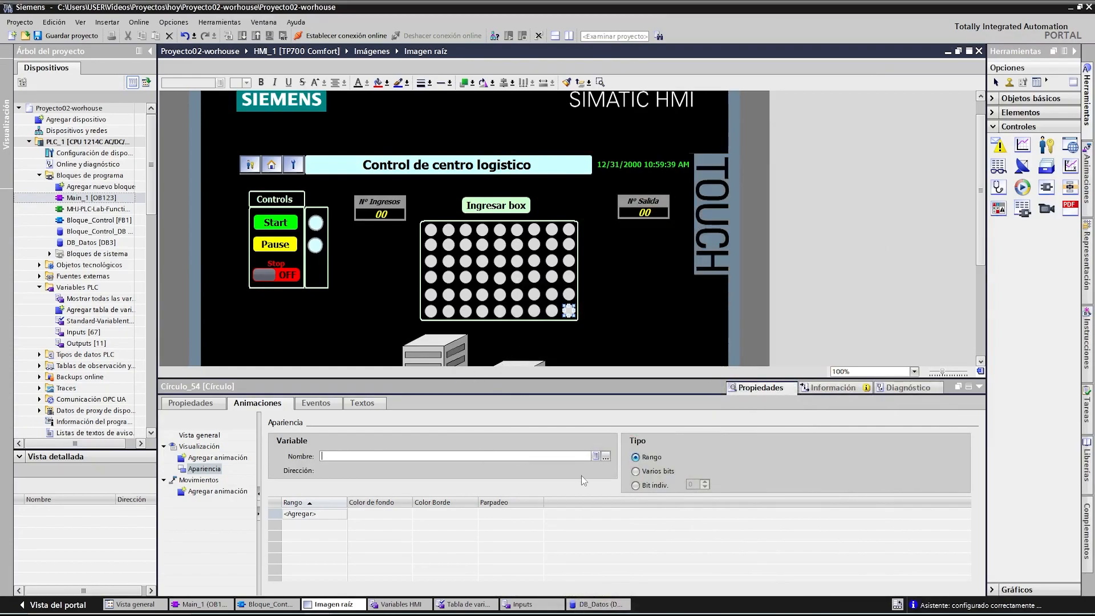
- Assign the box1 variable from the PLC Inputs table to the circle's appearance animation
left_click(605, 456)
left_click(342, 330)
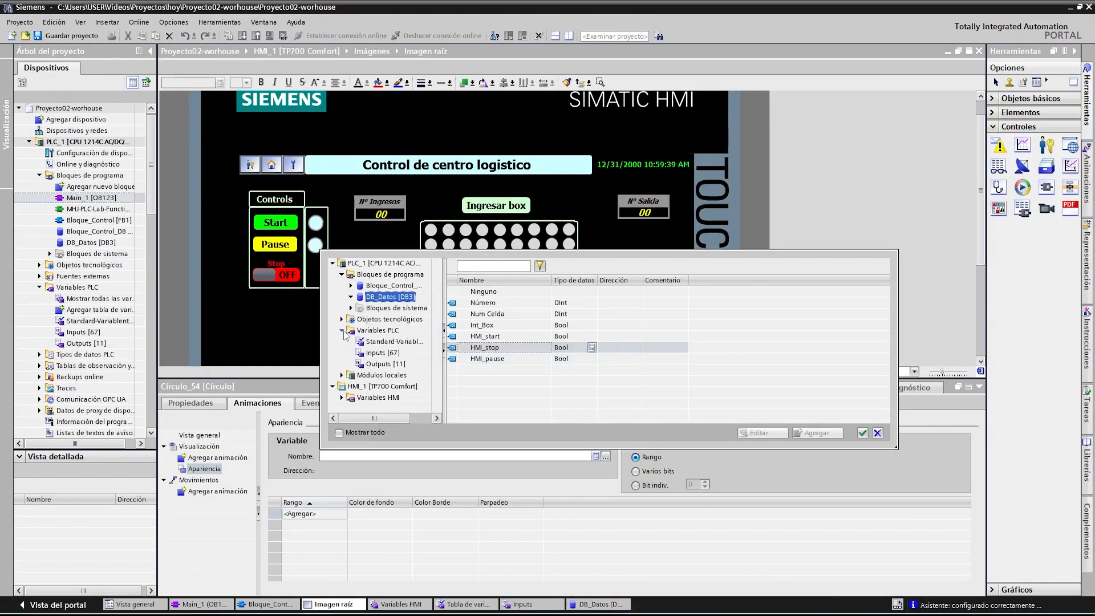
left_click(384, 352)
left_click(477, 302)
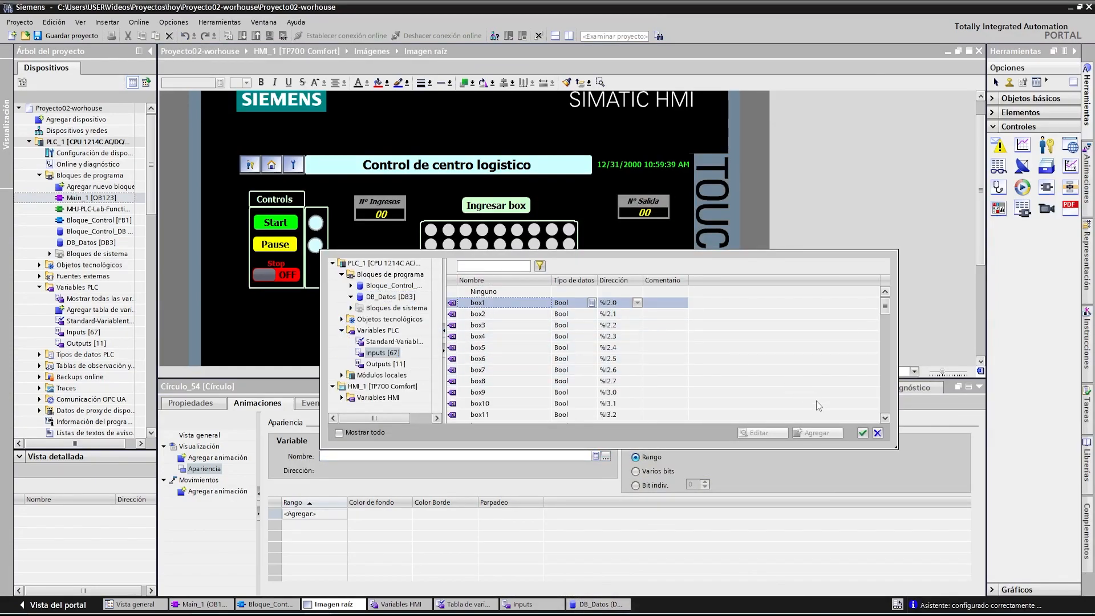
left_click(862, 434)
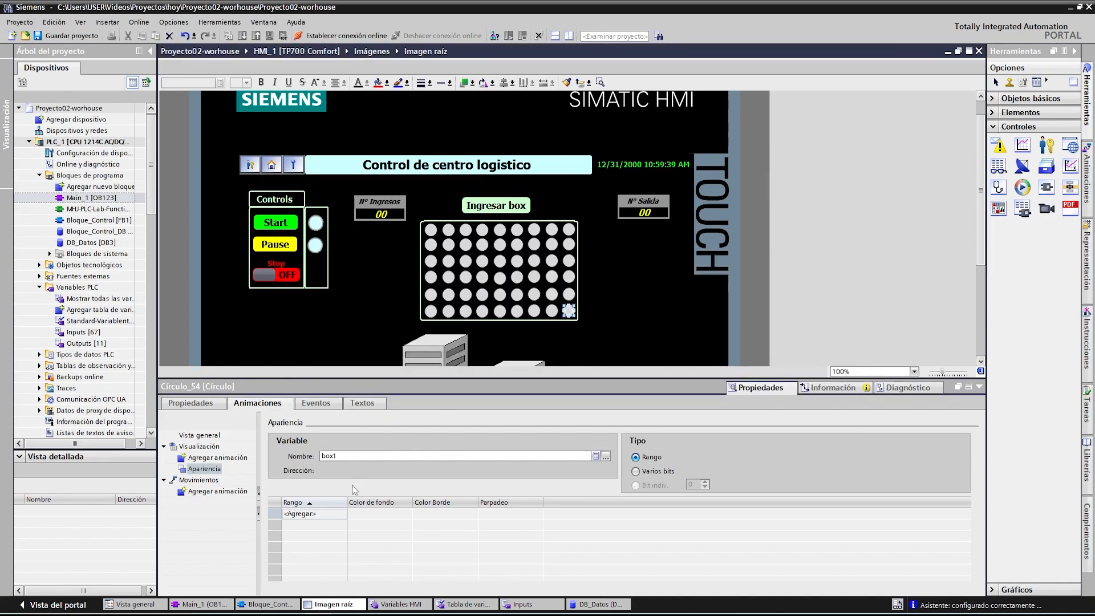
- Add range entries 0 and 1 to the appearance animation of the box1 circle
left_click(354, 513)
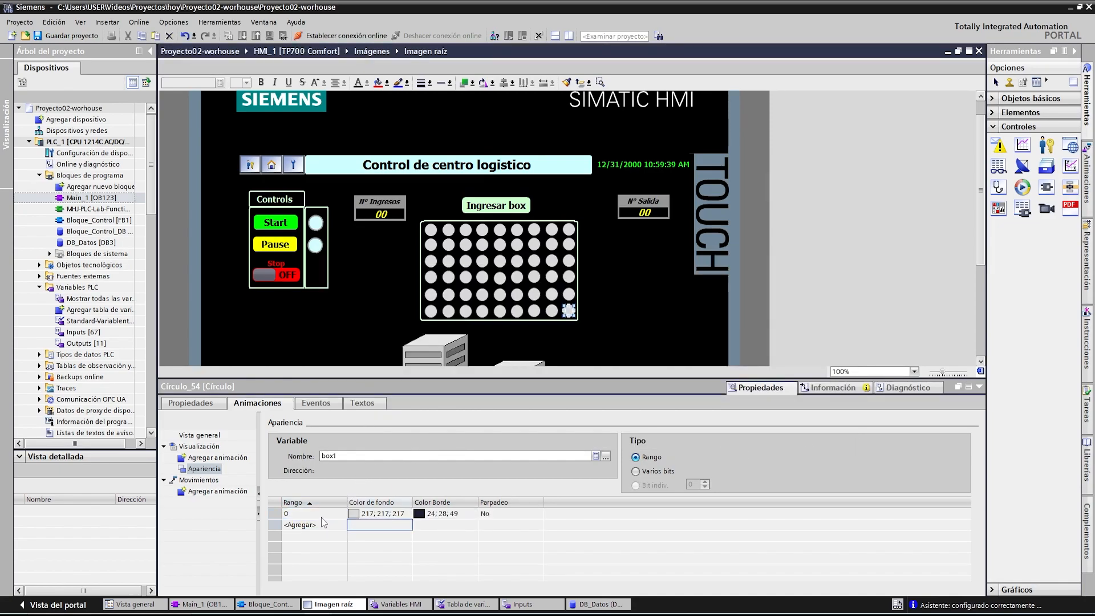
left_click(311, 515)
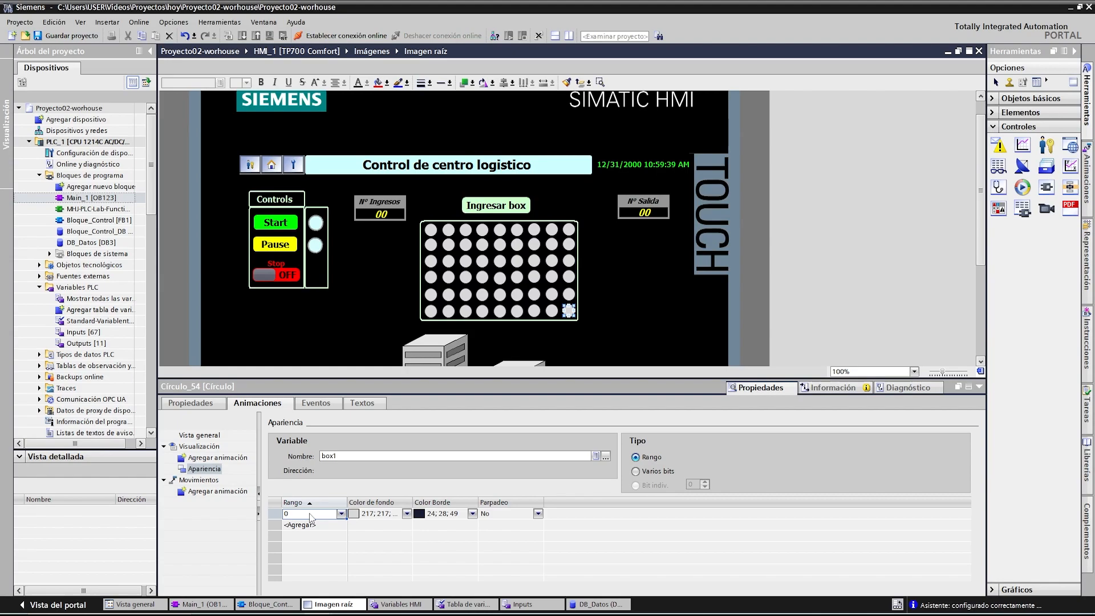
left_click(311, 526)
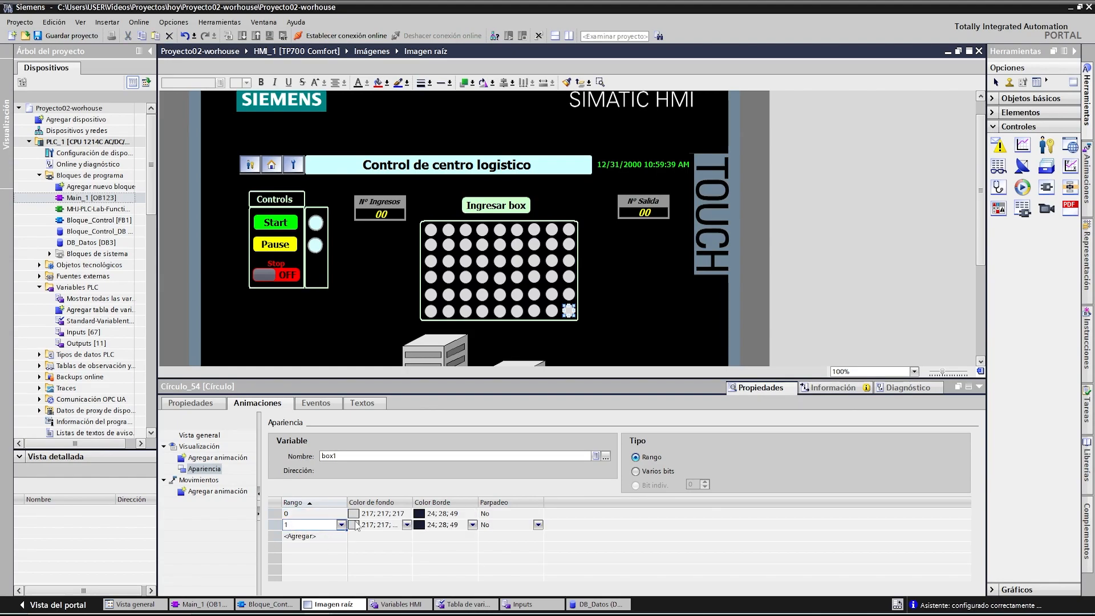
- Set the border colour for range value 1 of the box1 circle to green (0; 255; 0)
left_click(473, 525)
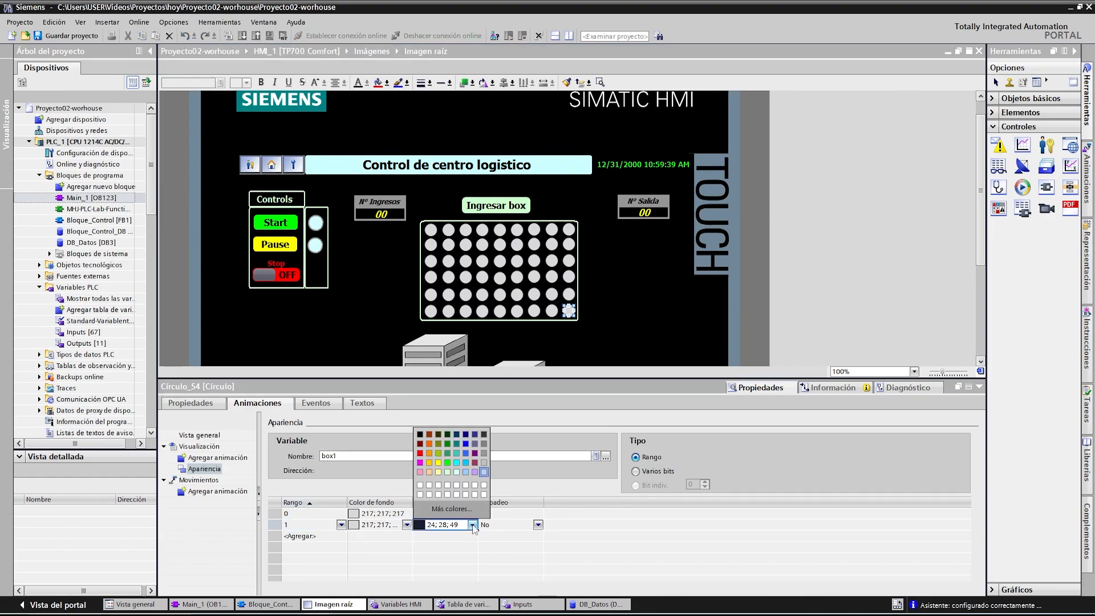
left_click(447, 463)
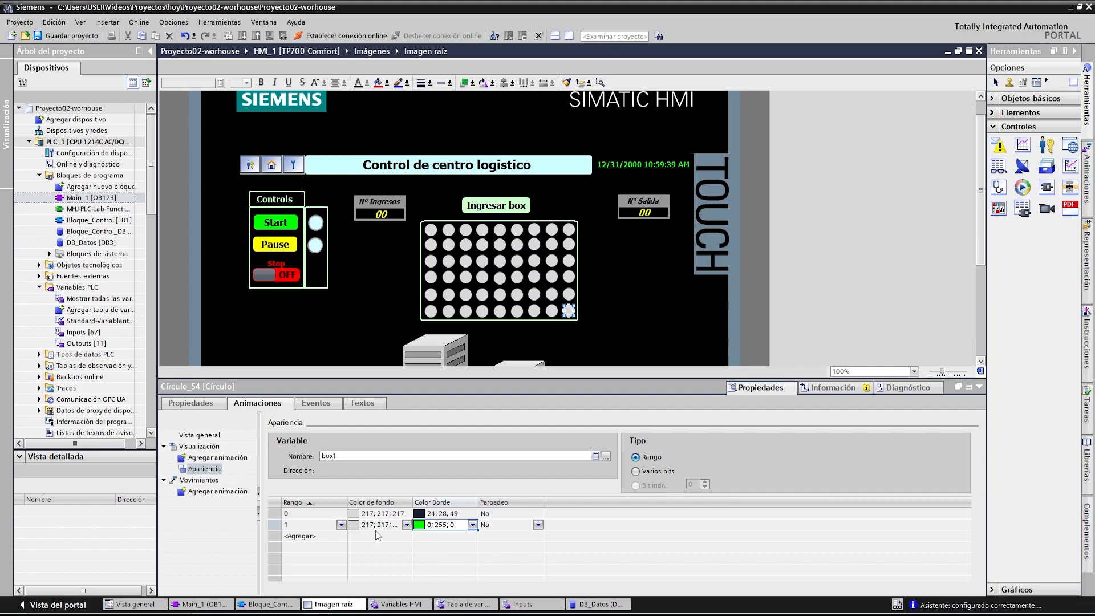
- Add an appearance animation to the second-to-last circle in the grid's last row and assign it the box2 variable
left_click(552, 311)
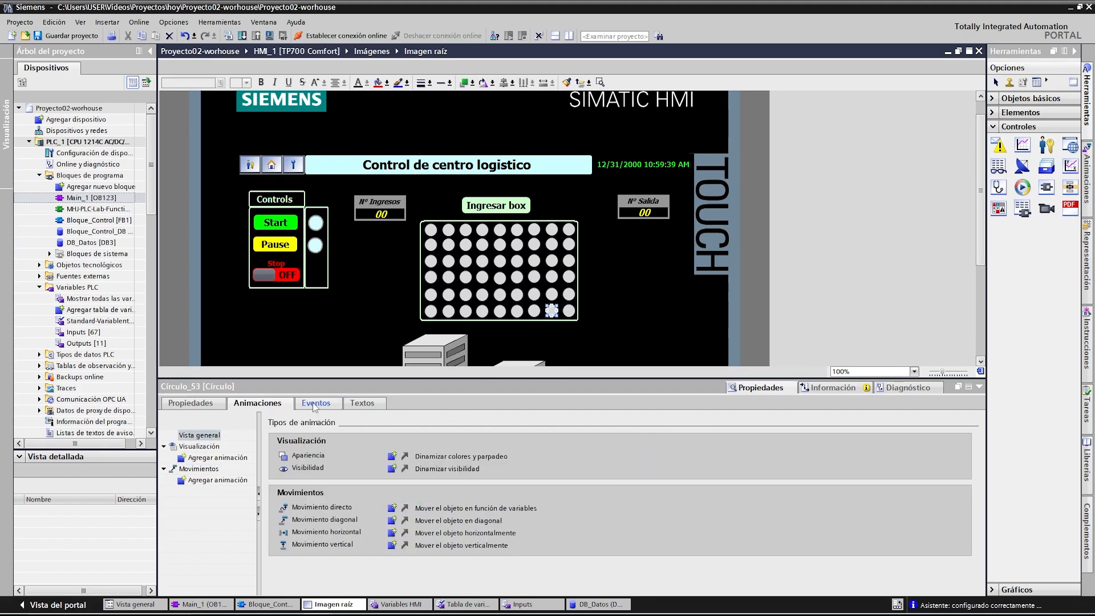
double_click(231, 458)
left_click(436, 283)
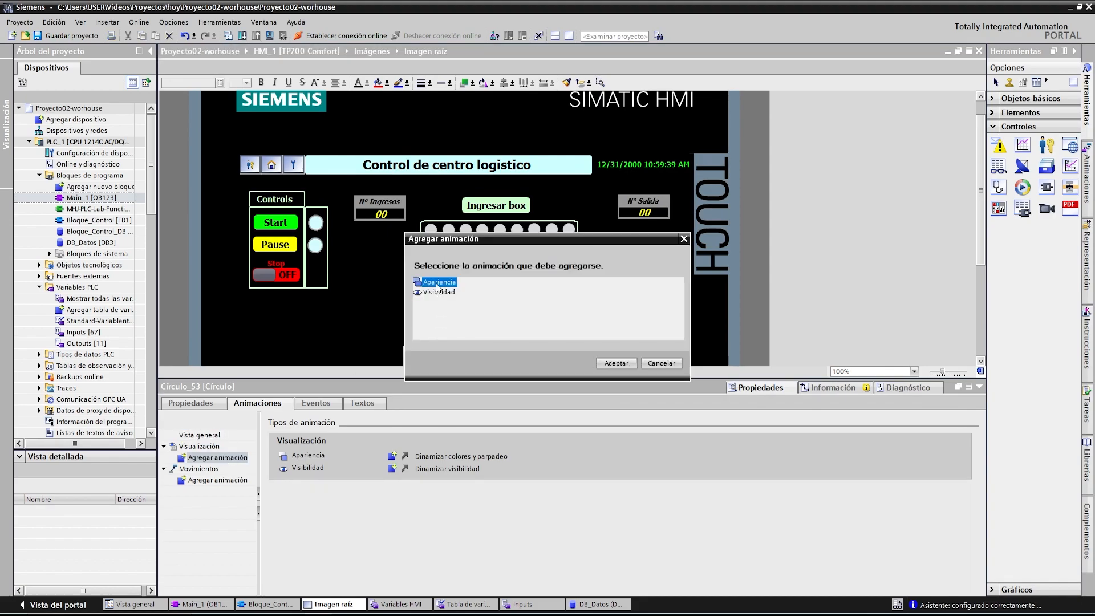
left_click(613, 361)
left_click(595, 456)
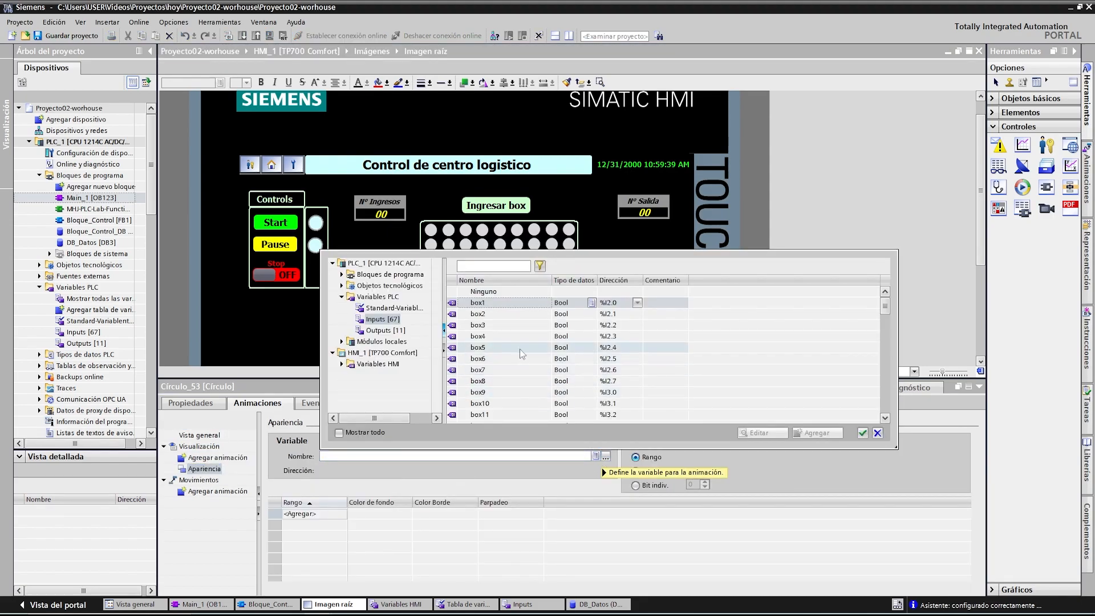
left_click(502, 313)
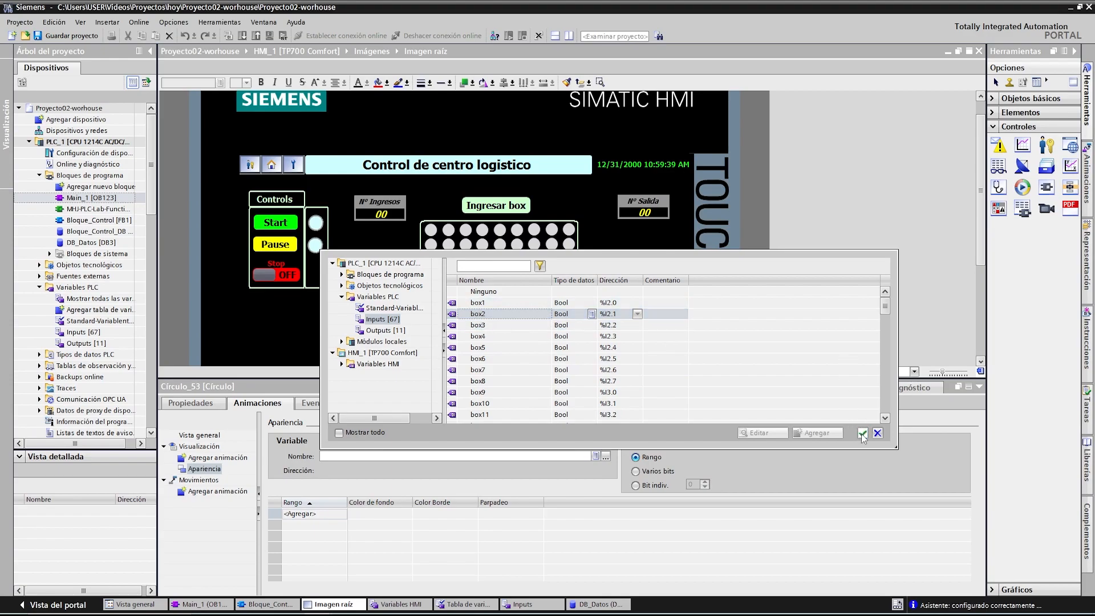
left_click(862, 434)
- Add range entries 0 and 1 to the box2 circle's appearance animation and set the border colour of 1 to green
left_click(302, 513)
left_click(313, 524)
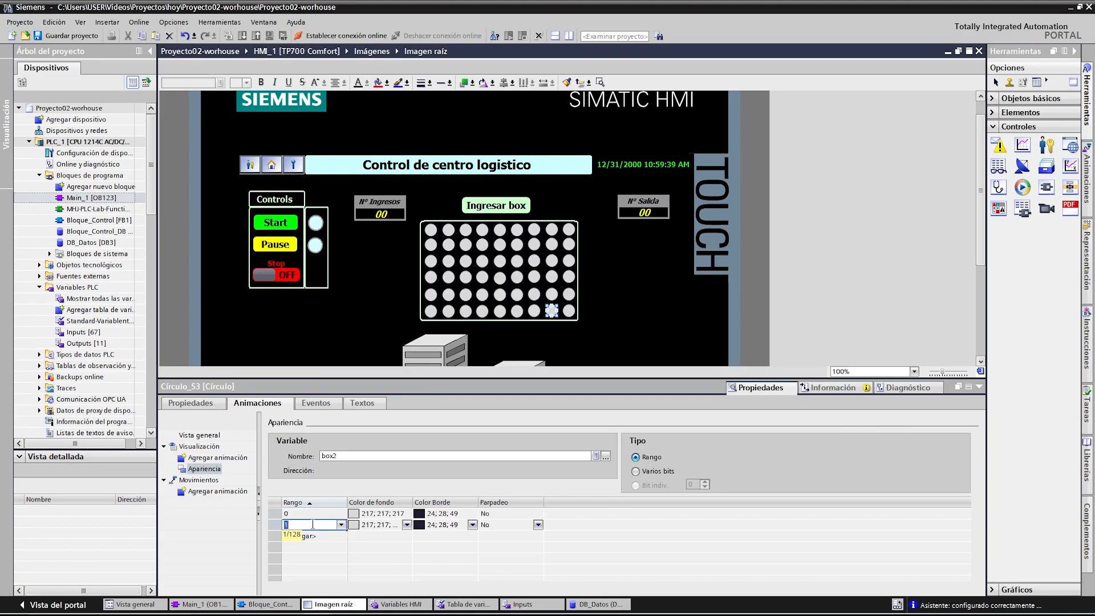
left_click(470, 525)
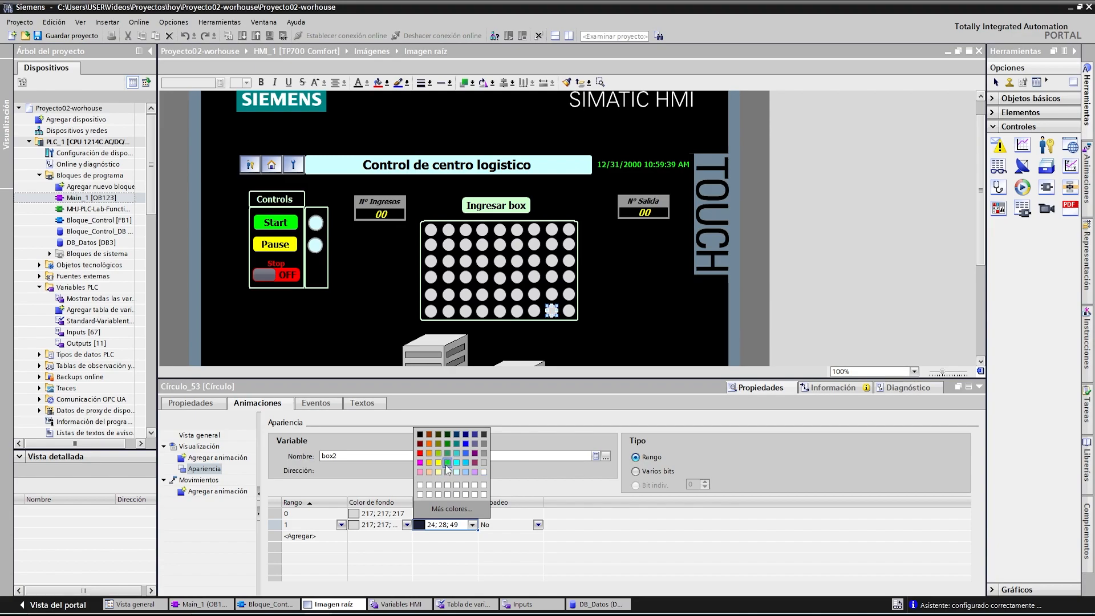
left_click(446, 464)
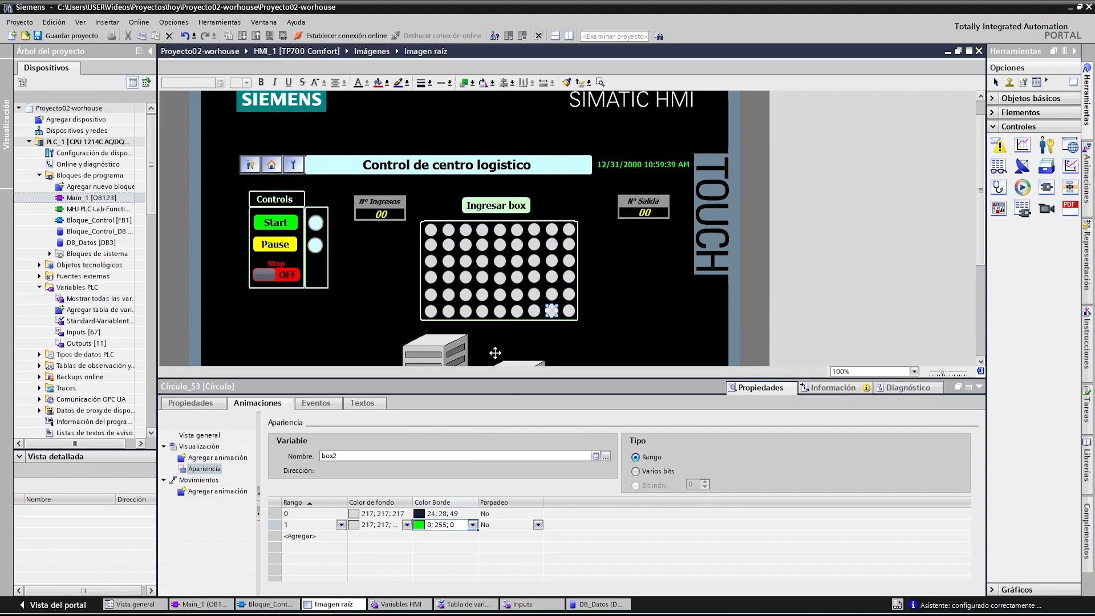
- Add an appearance animation to the third-to-last circle in the grid's last row and assign it the box3 variable
left_click(534, 310)
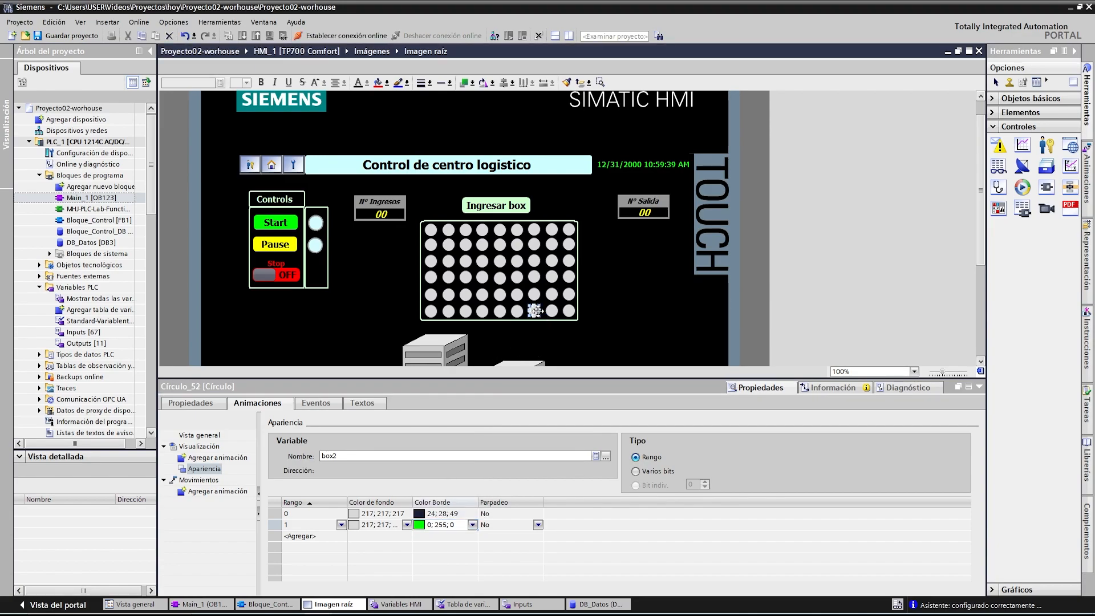
left_click(219, 459)
left_click(438, 282)
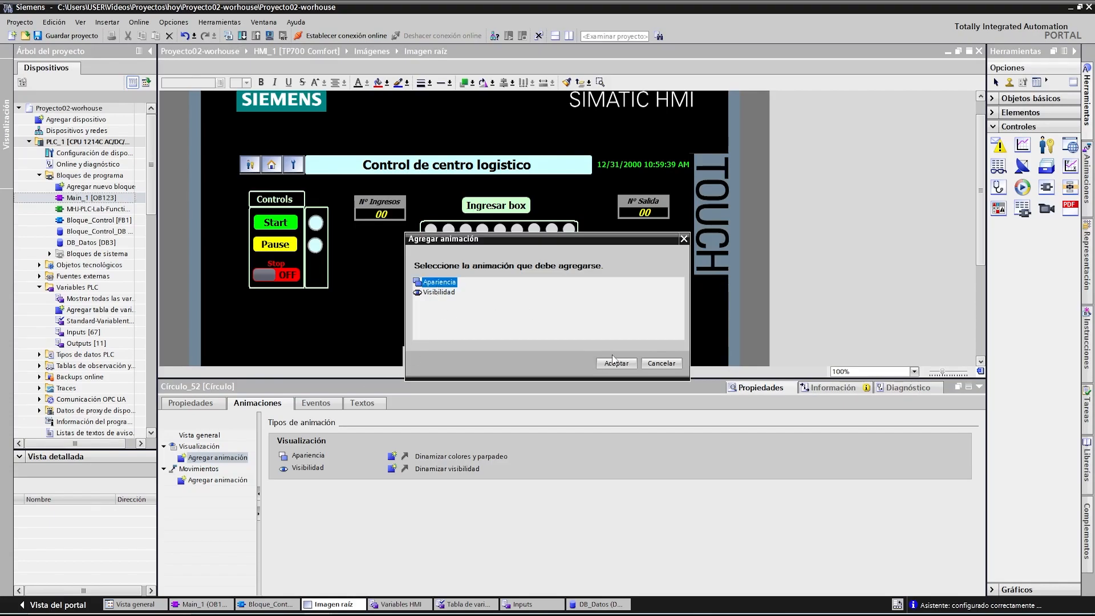
left_click(616, 363)
left_click(605, 456)
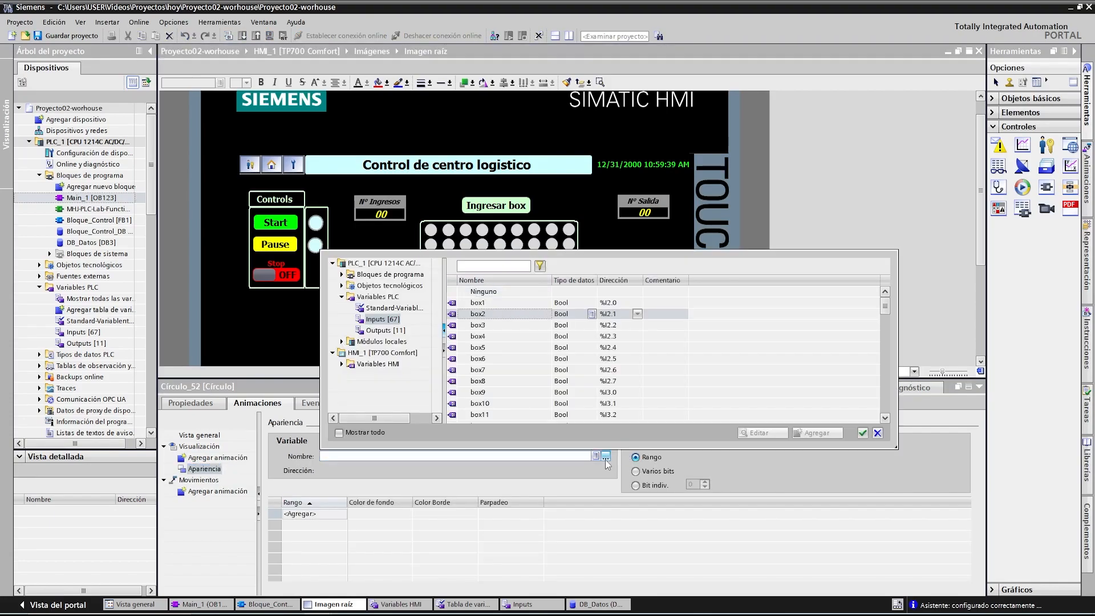
left_click(530, 324)
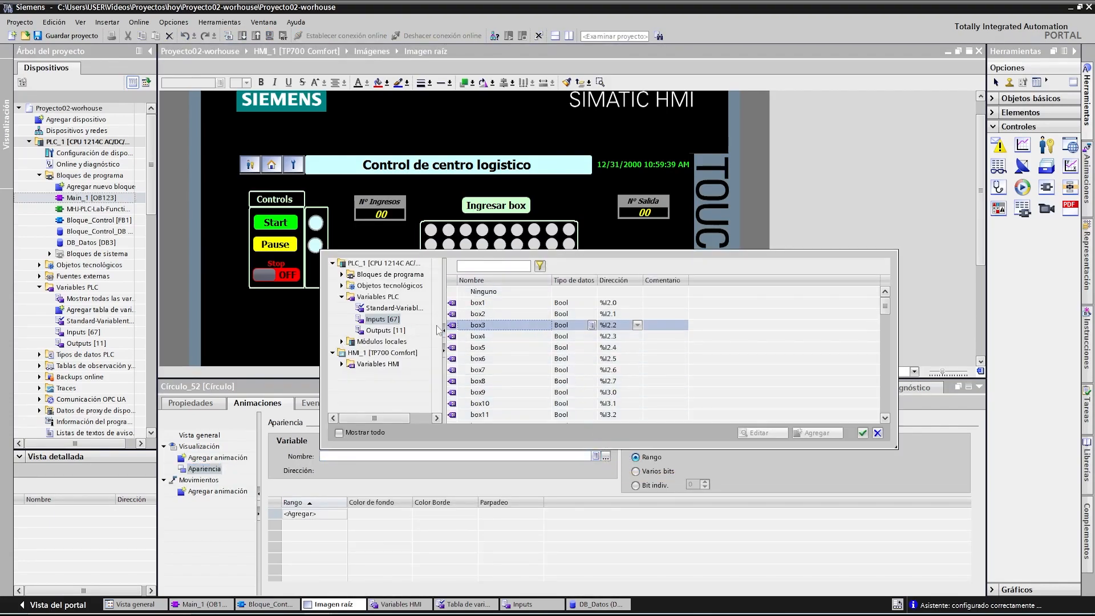
left_click(862, 432)
- Add range entries 0 and 1 to the box3 circle's appearance animation and set the border colour of 1 to green
left_click(354, 513)
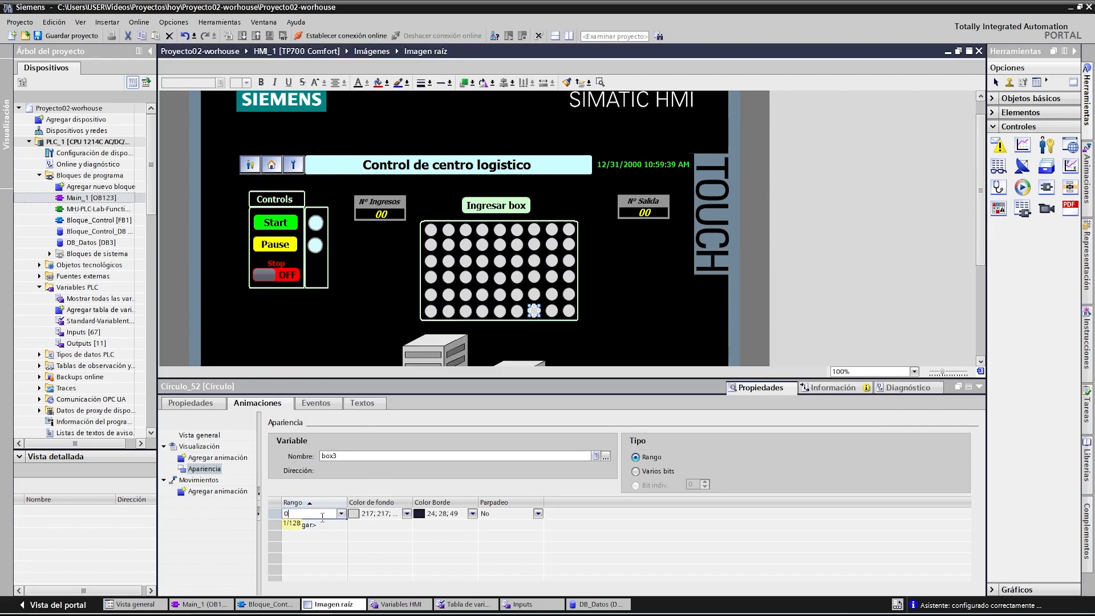
left_click(303, 525)
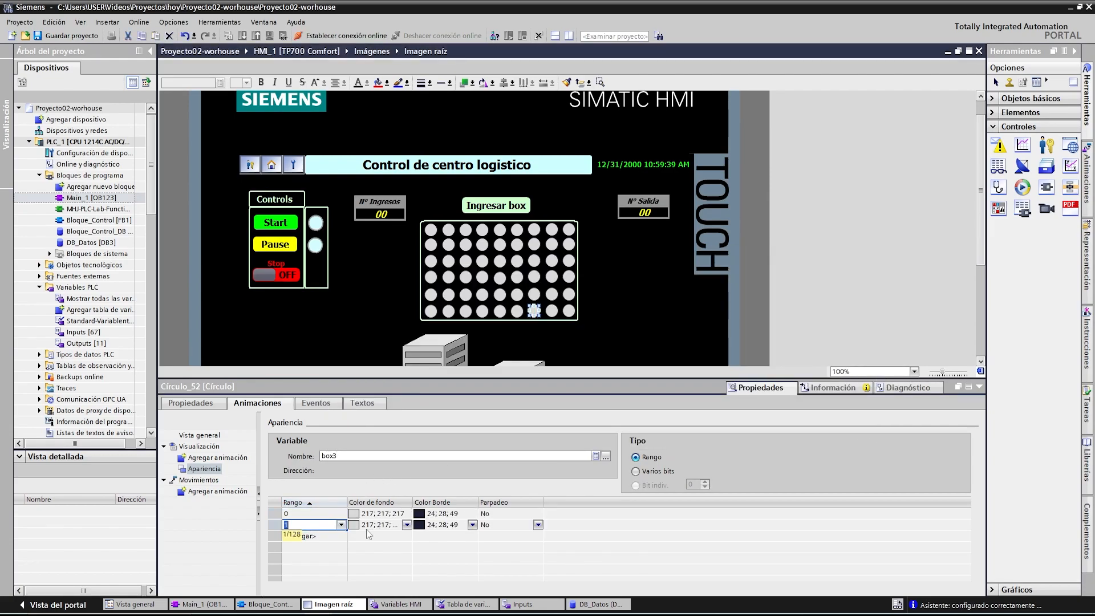
left_click(472, 524)
left_click(448, 463)
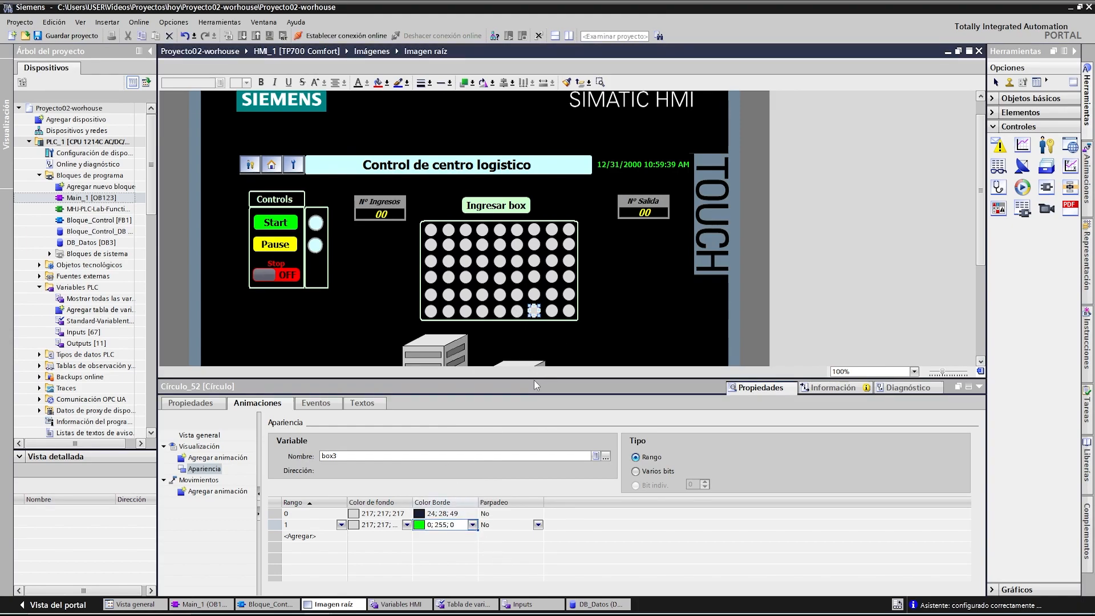
- Set range value 1 of the box1 circle to a green background (0; 255; 0) and a black border (0; 0; 0)
left_click_drag(533, 379, 544, 464)
left_click_drag(529, 436, 548, 406)
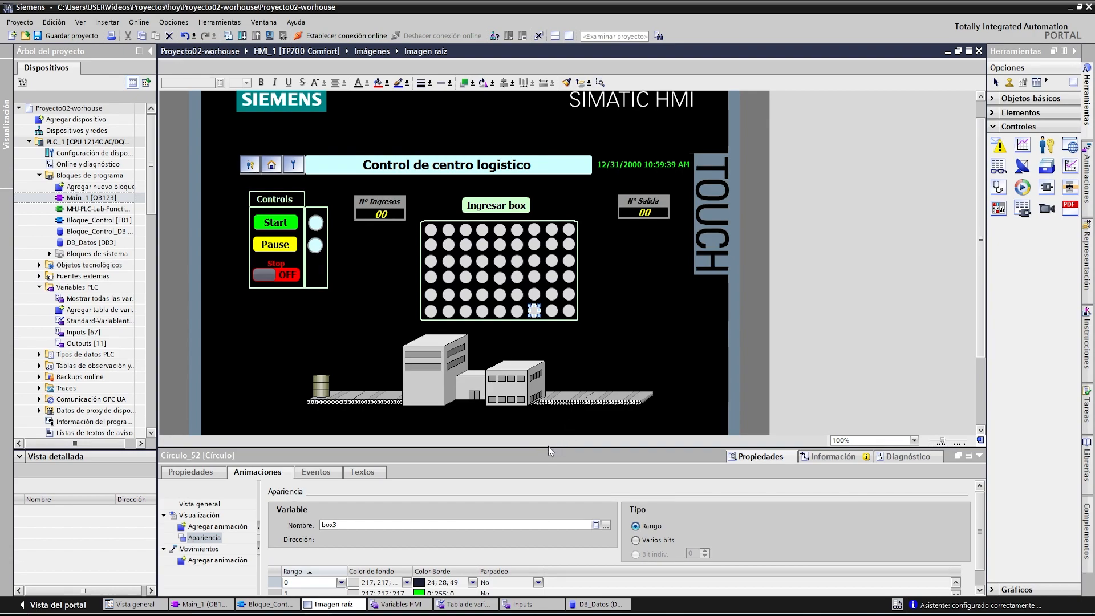
left_click(568, 311)
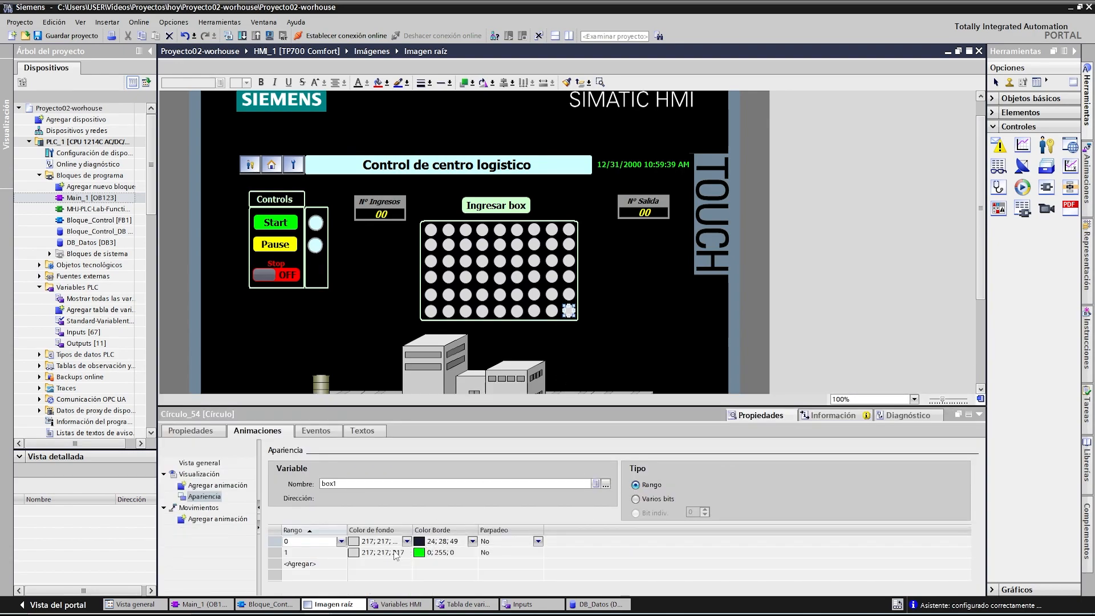
left_click(379, 552)
left_click(406, 552)
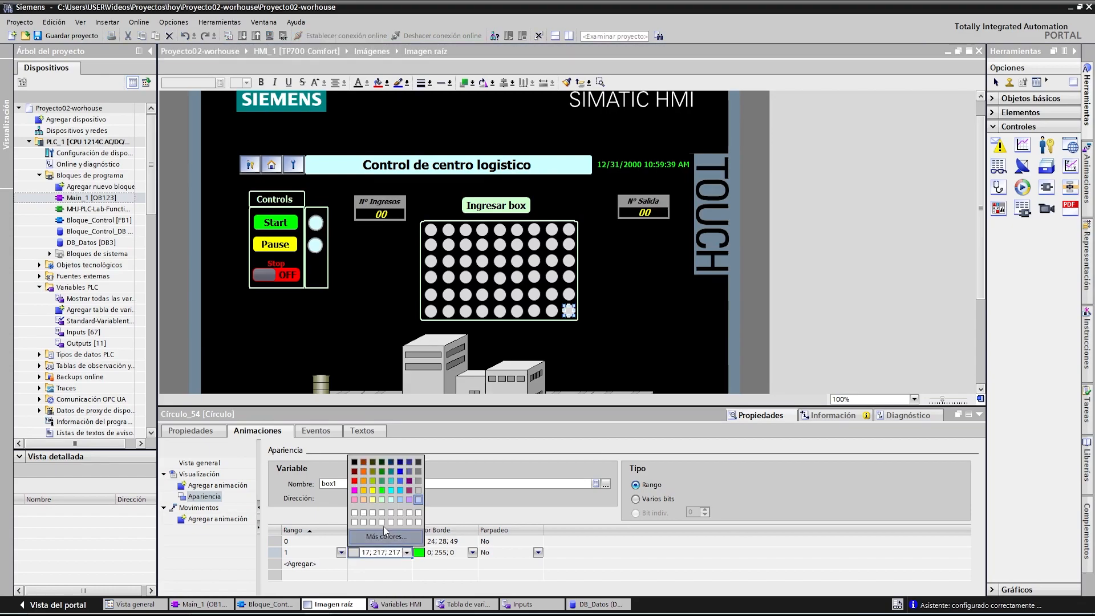
left_click(382, 489)
left_click(460, 555)
left_click(472, 552)
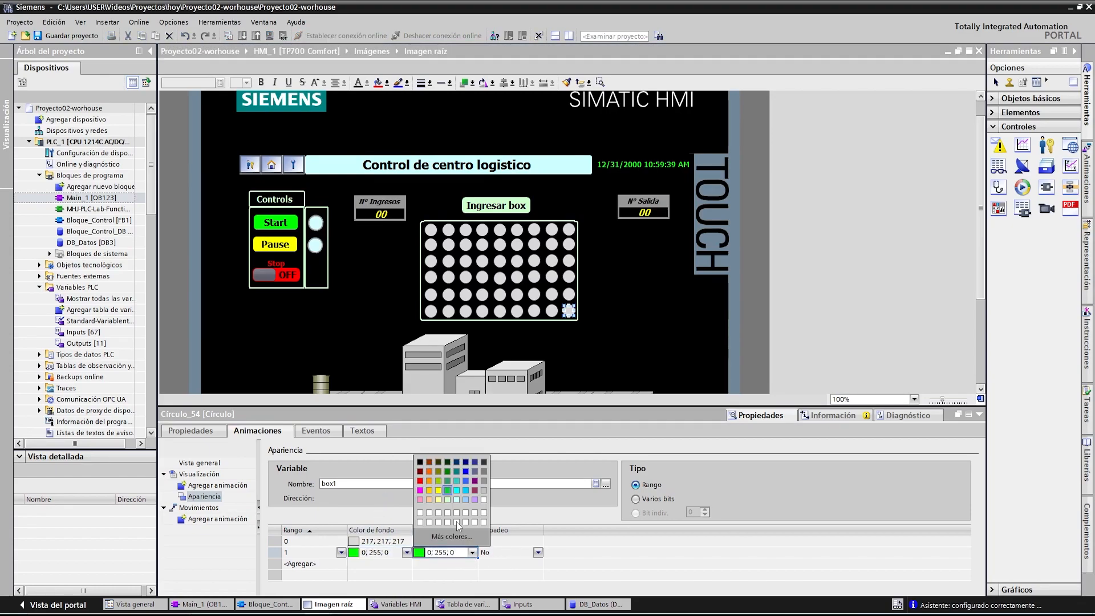
left_click(420, 464)
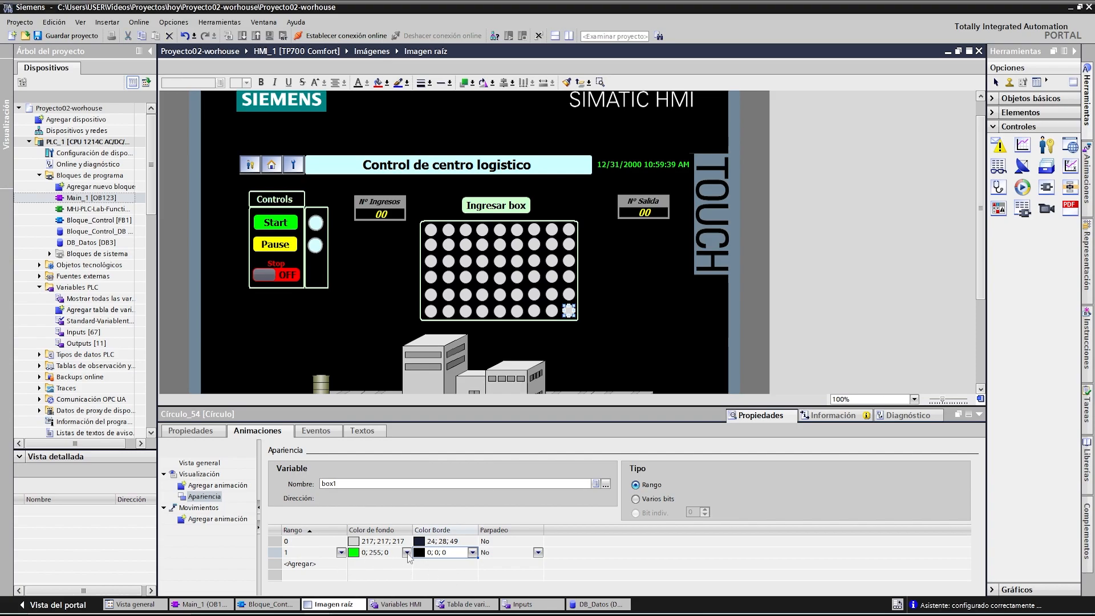
- Set range value 1 of the box2 circle to a green background (0; 255; 0) and a black border
left_click(552, 310)
left_click(409, 552)
left_click(406, 552)
left_click(382, 491)
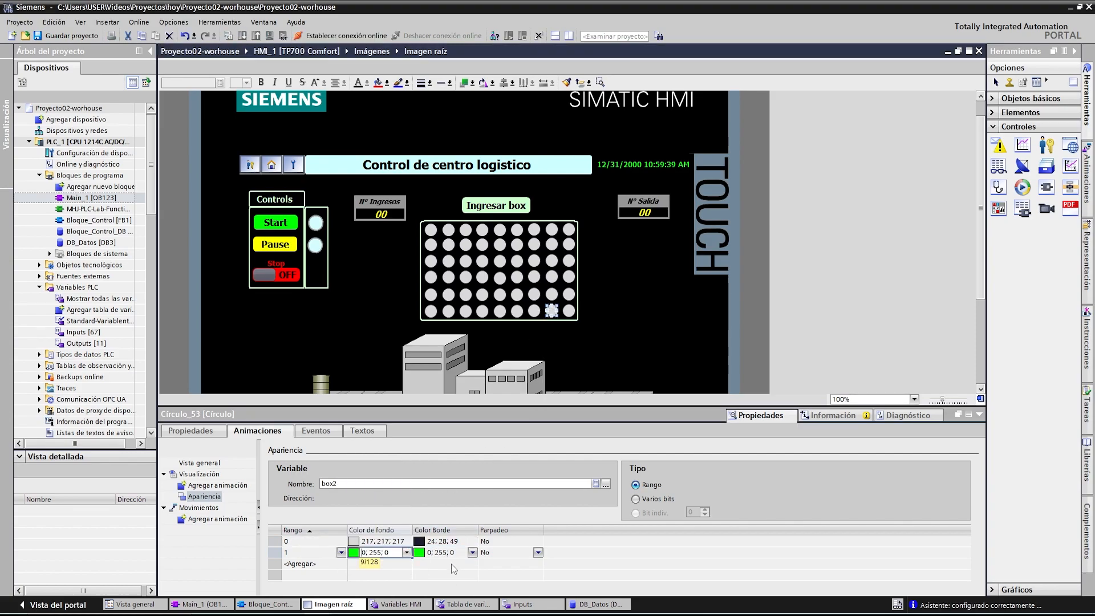
left_click(469, 553)
left_click(472, 552)
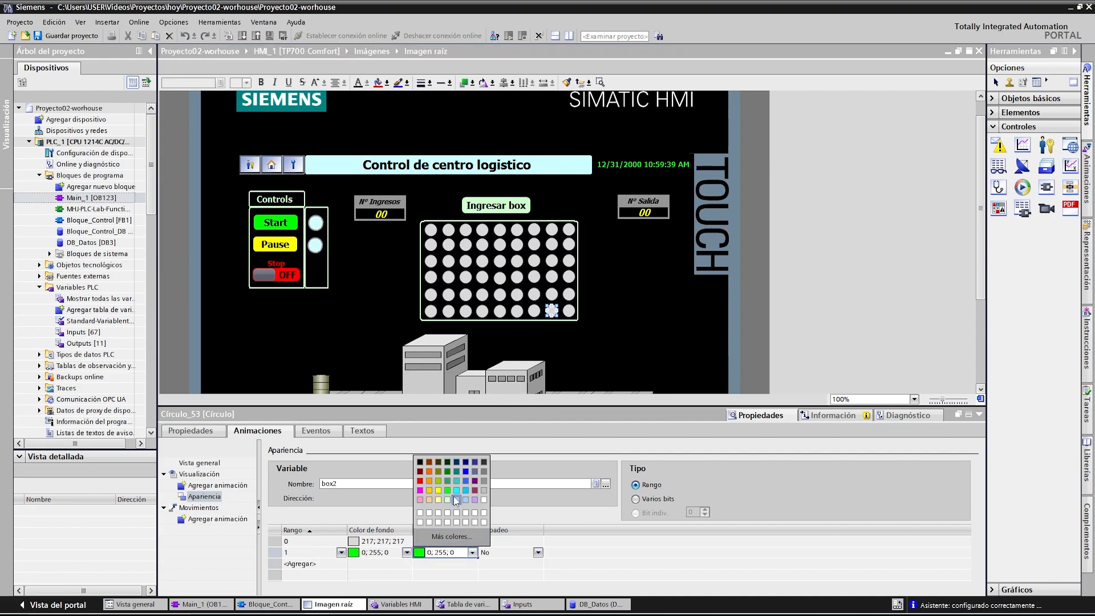
left_click(419, 461)
- Set range value 1 of the box3 circle to a green background (0; 255; 0) and a black border (0; 0; 0)
left_click(533, 310)
left_click(408, 551)
left_click(406, 552)
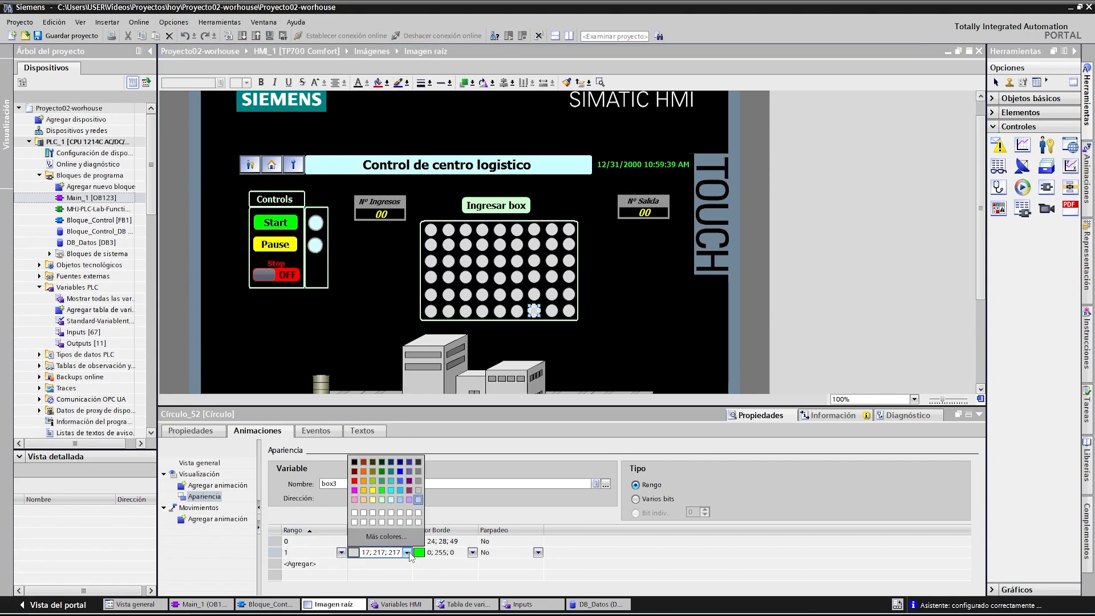
left_click(382, 491)
left_click(470, 553)
left_click(472, 551)
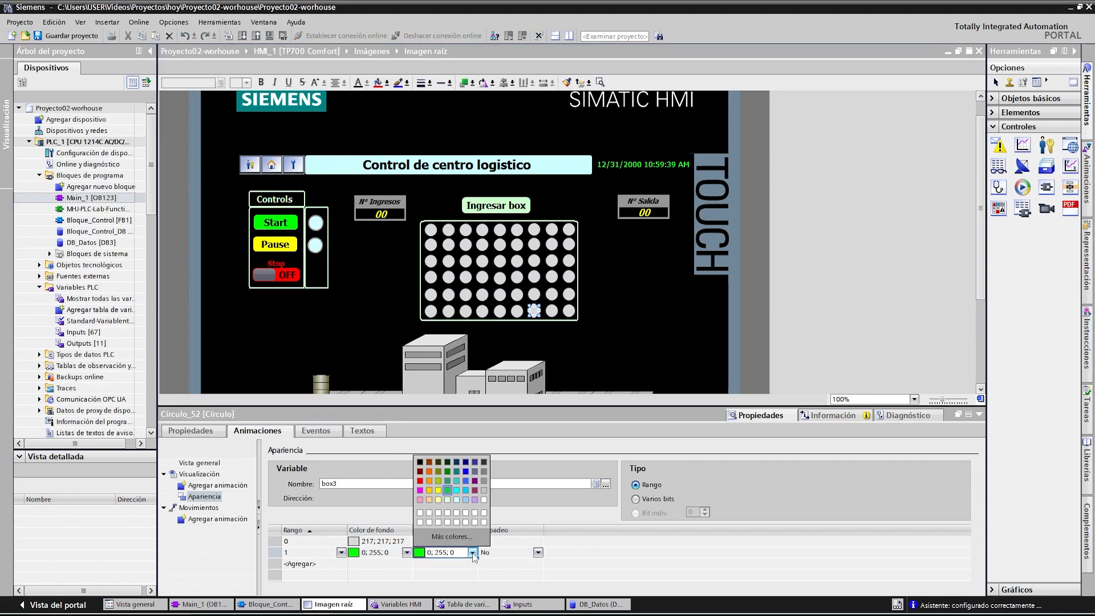
left_click(420, 462)
key("Tab")
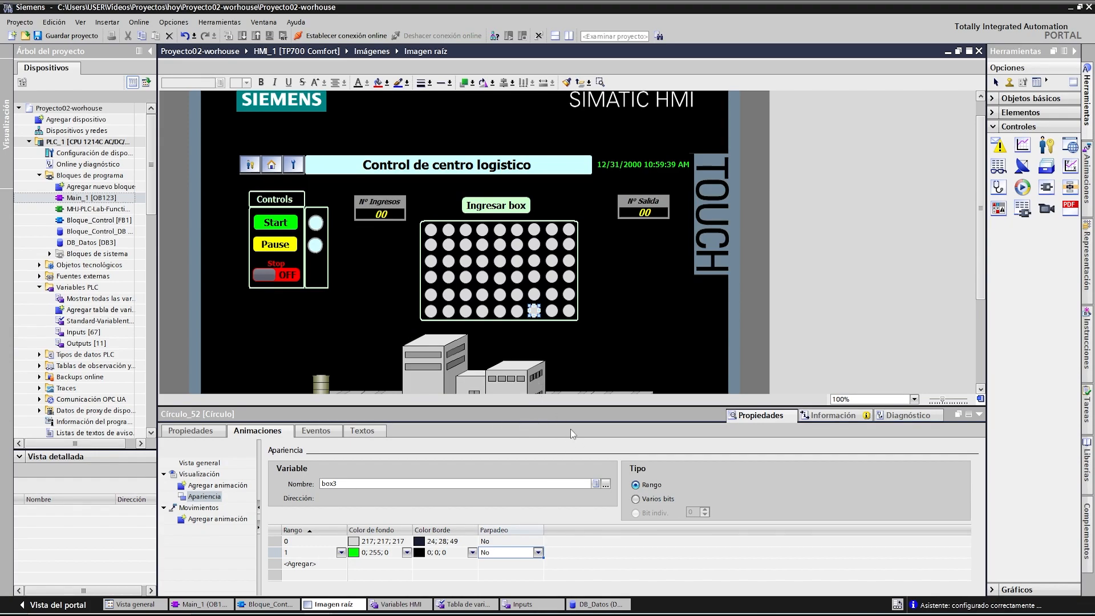
left_click(636, 476)
left_click_drag(545, 406, 613, 411)
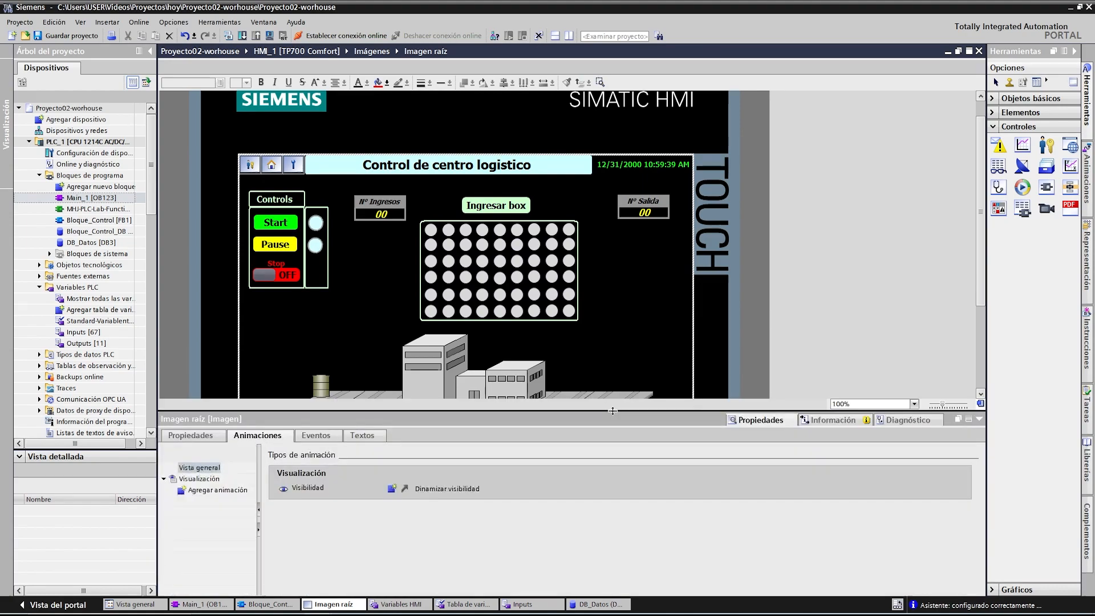
left_click(446, 242)
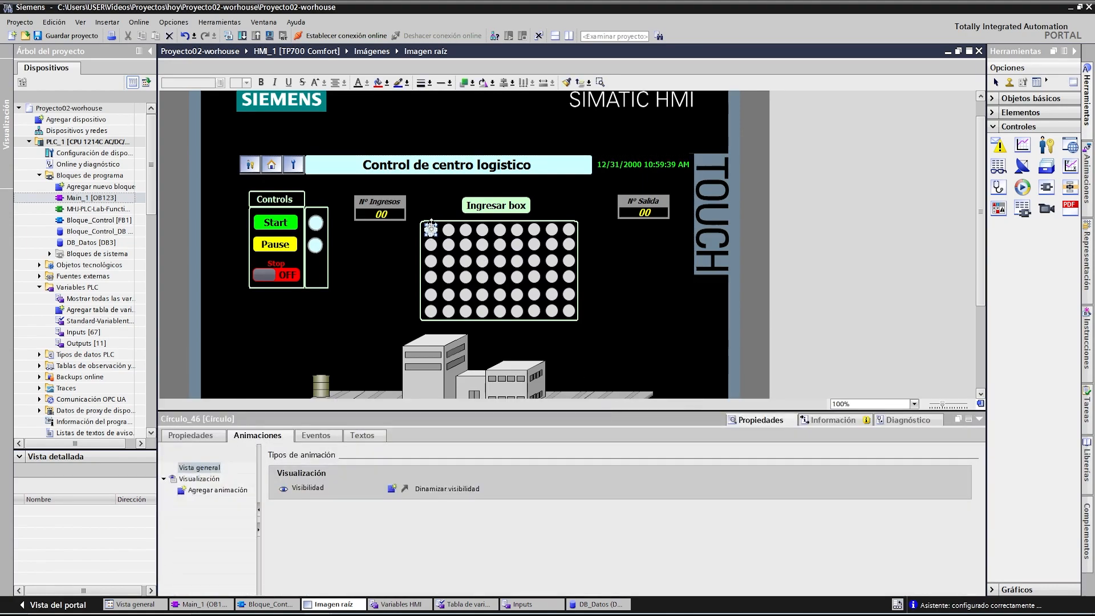
left_click(465, 244)
left_click(499, 277)
left_click(465, 311)
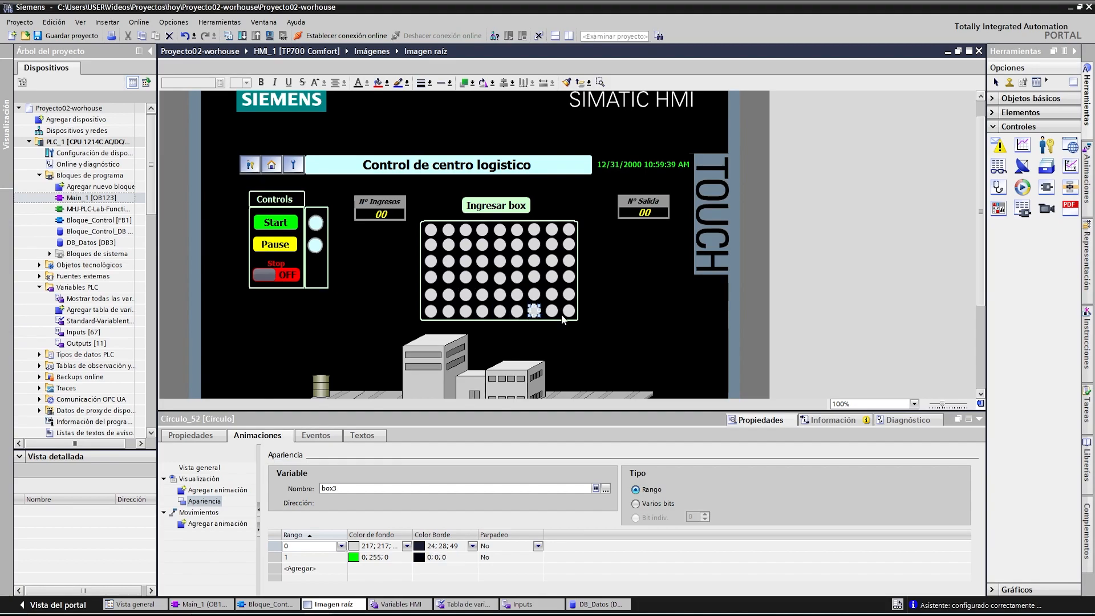
left_click(509, 280)
left_click(376, 213)
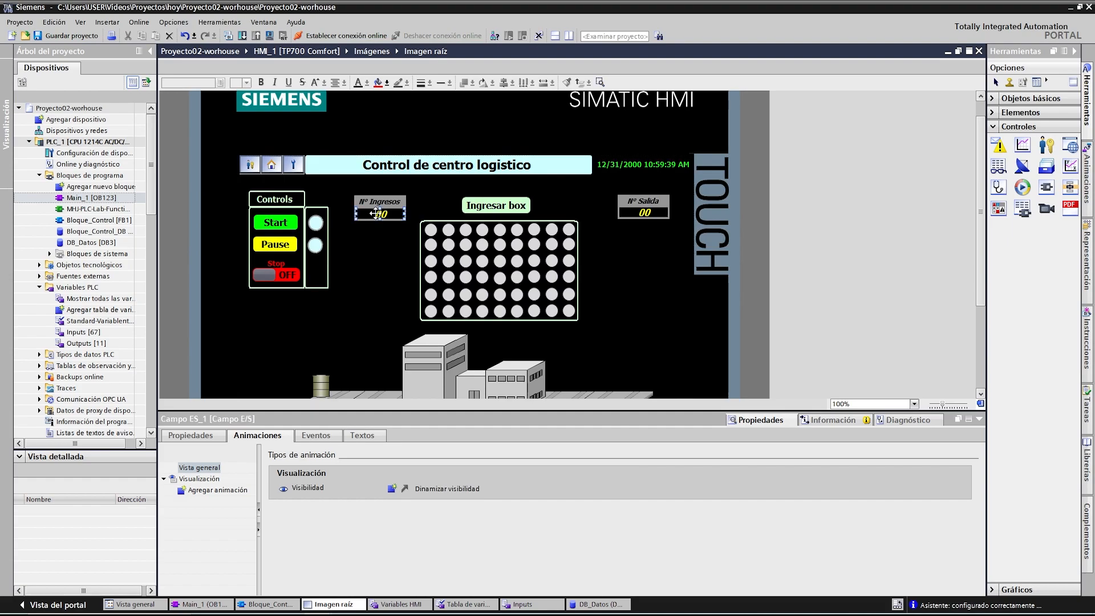
left_click(388, 263)
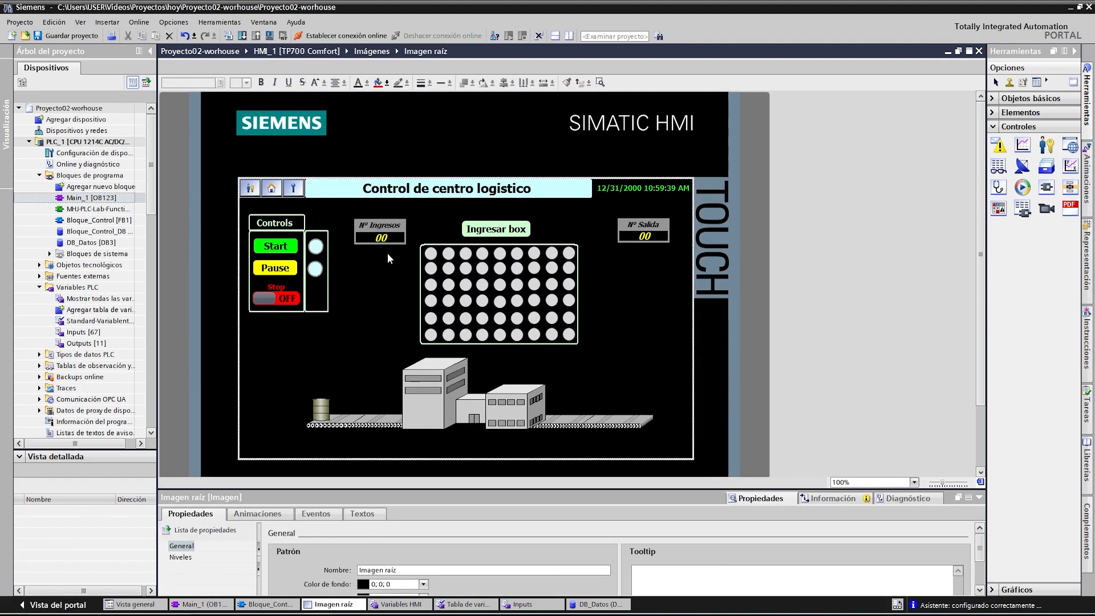
- Browse the DB_Datos [DB3] variables available as the process variable of the Nº Ingresos output field
left_click(382, 239)
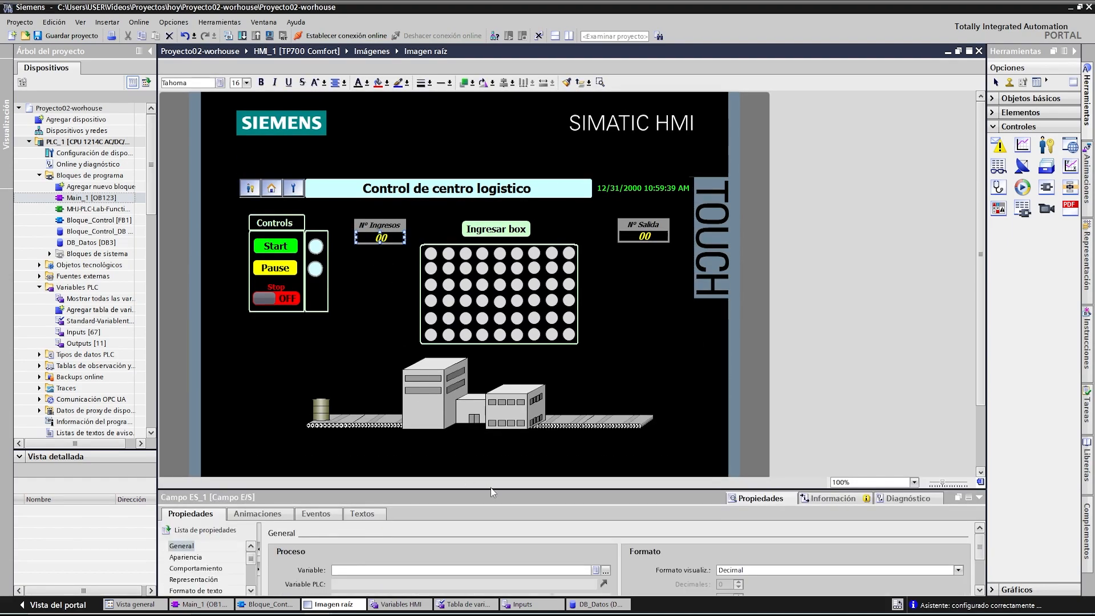
left_click_drag(485, 489, 490, 400)
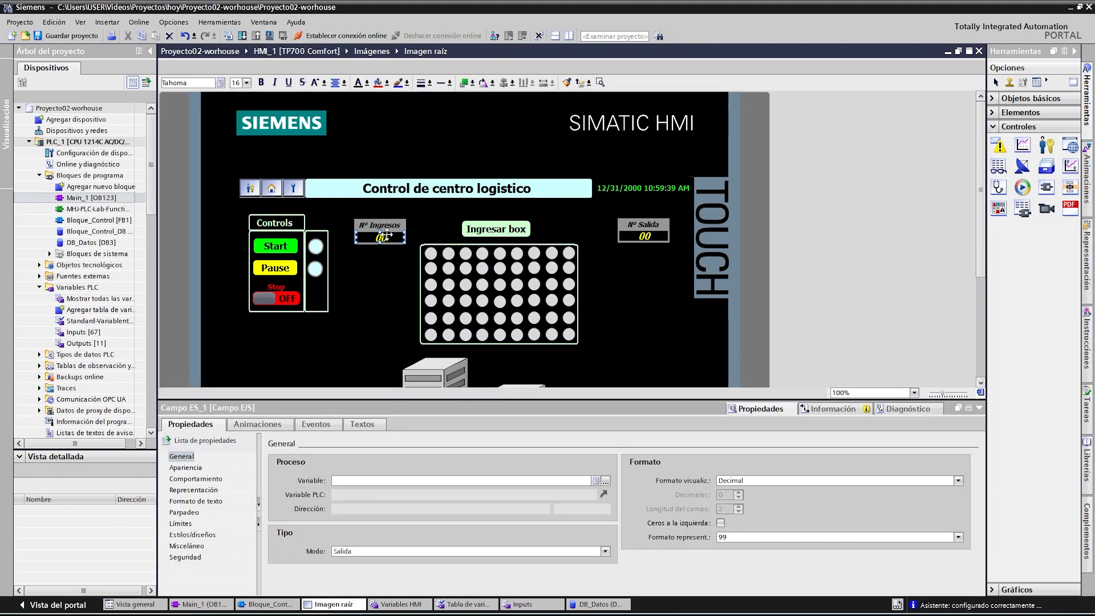
left_click(606, 480)
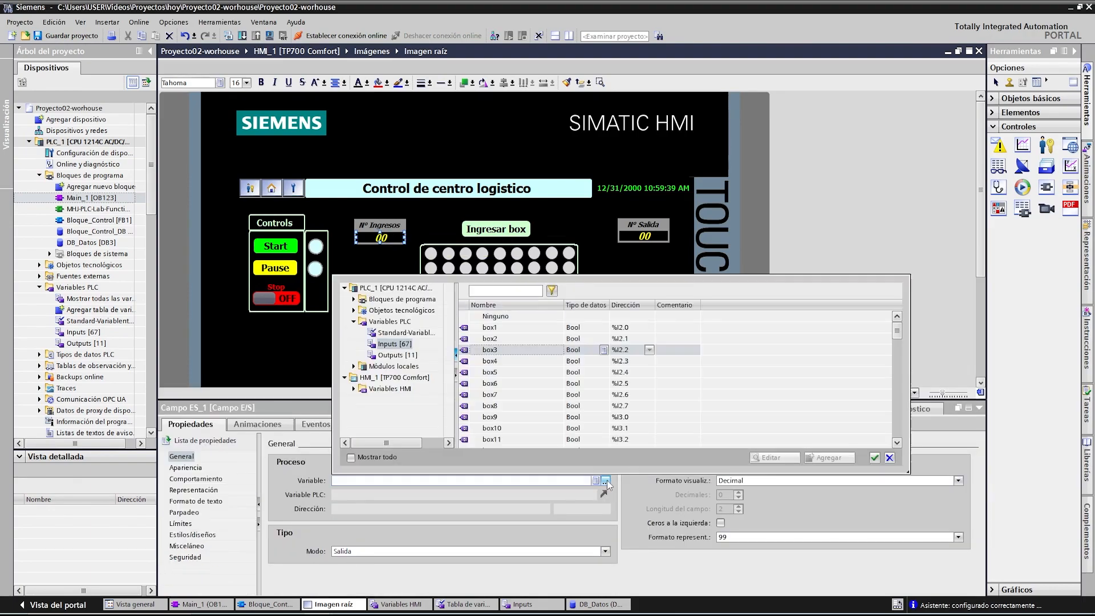
left_click(353, 299)
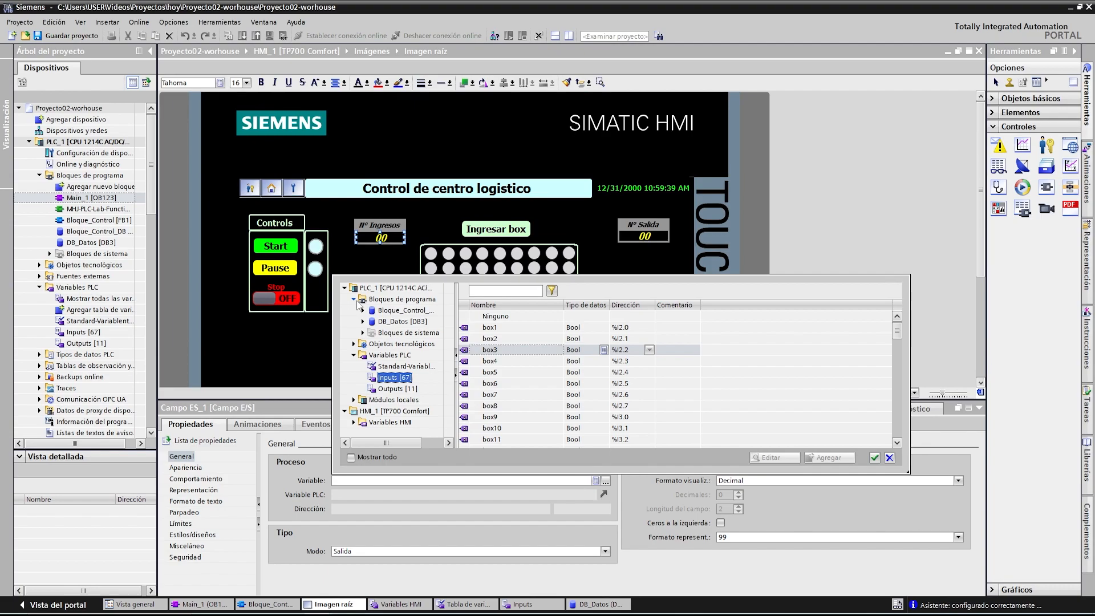
left_click(400, 312)
left_click(402, 323)
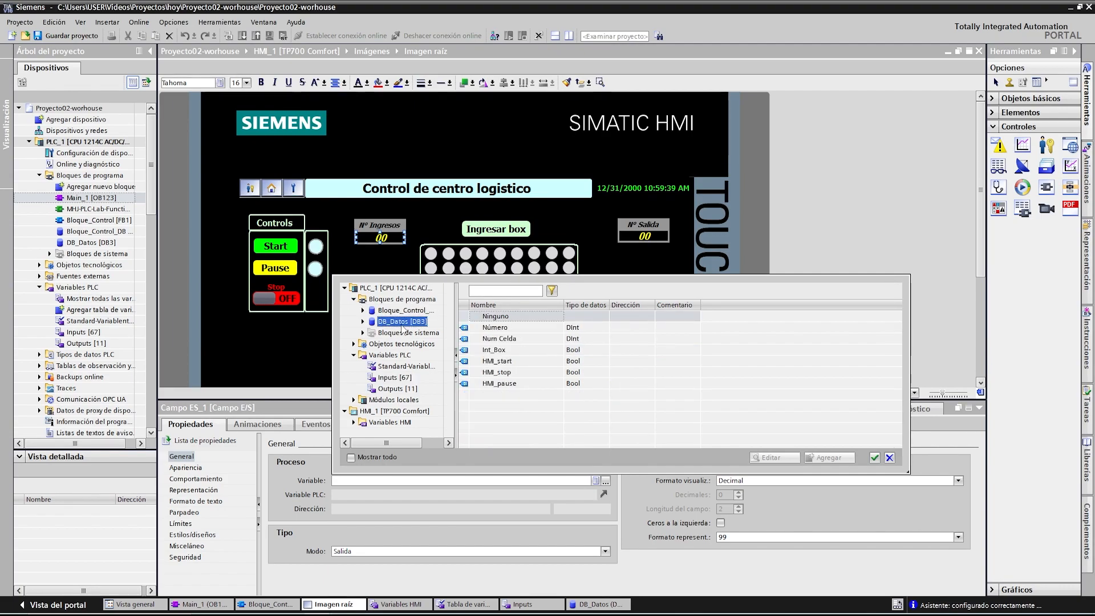
left_click(147, 190)
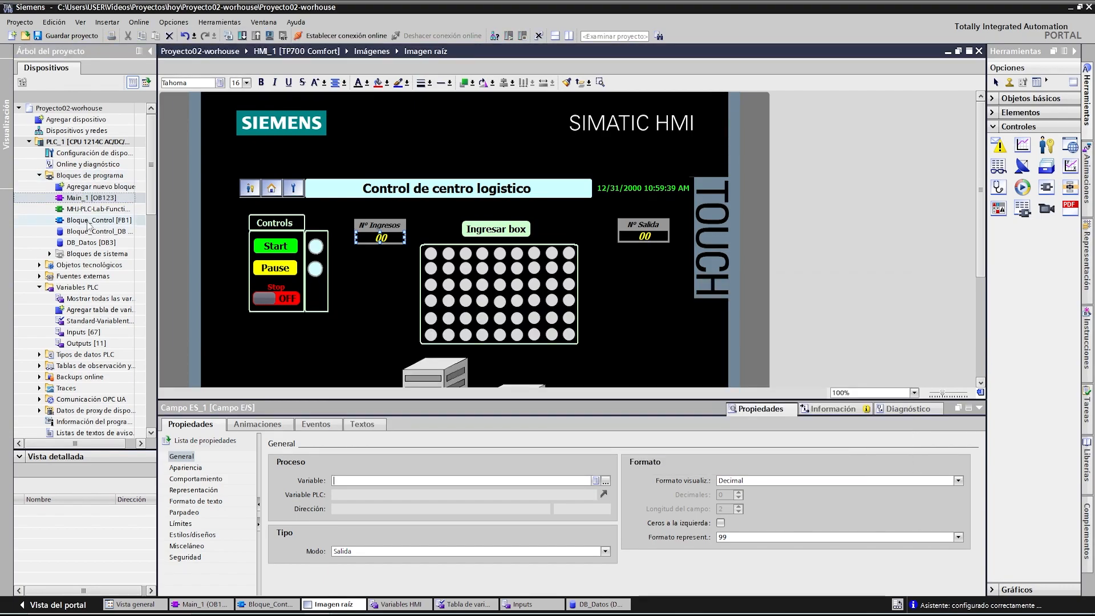
- Show Bloque_Control [FB1] beside the root screen and check which variable the counter1 CTU's CV output uses in Segmento 4
left_click(569, 35)
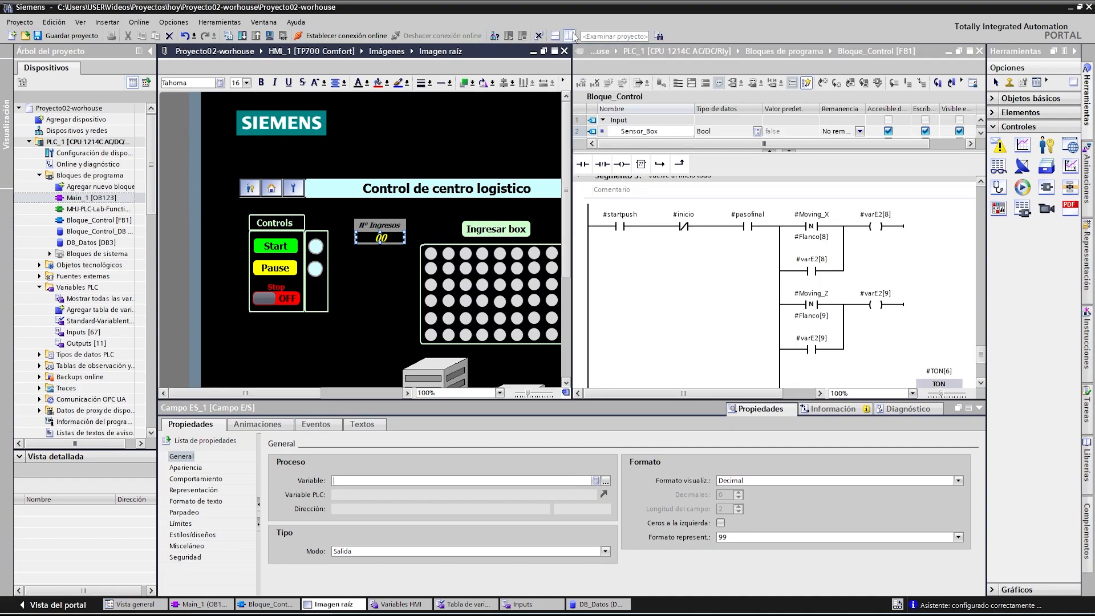
left_click_drag(684, 401, 728, 553)
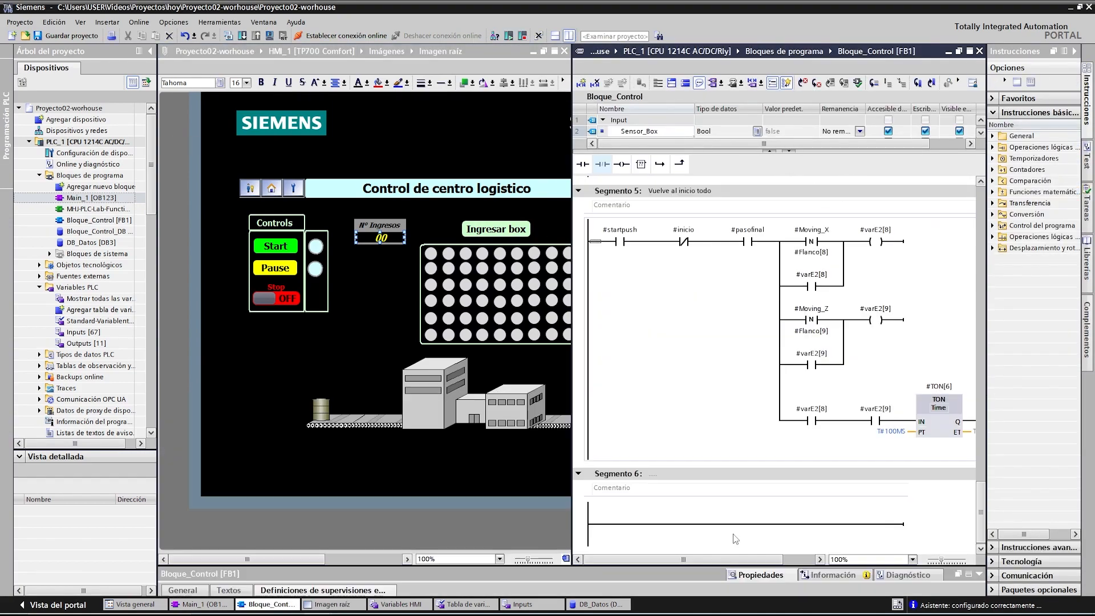
scroll(711, 374, "up", 10)
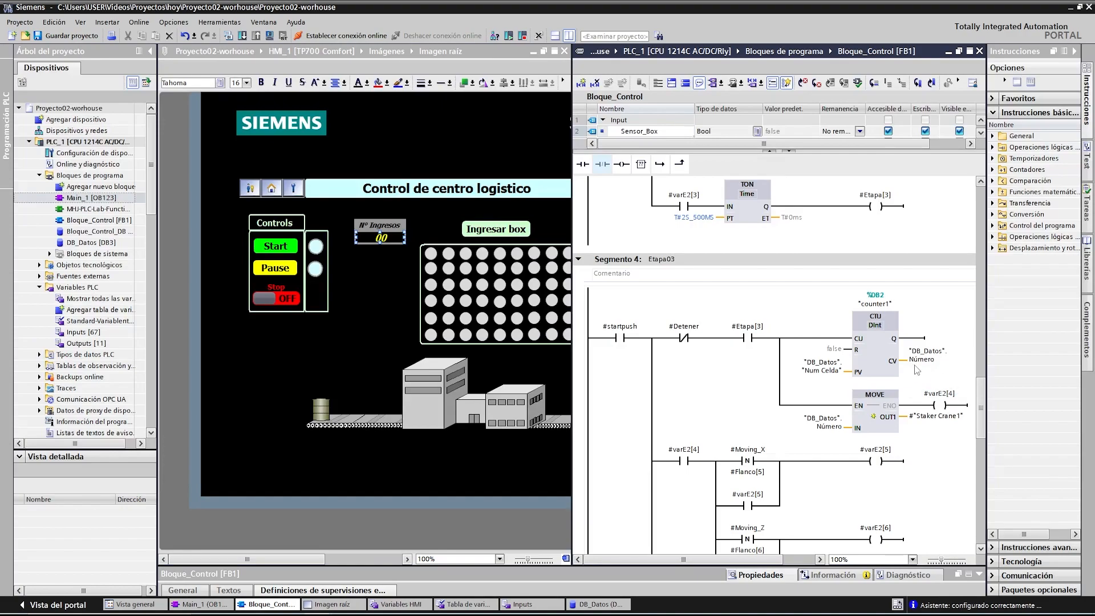
left_click(939, 356)
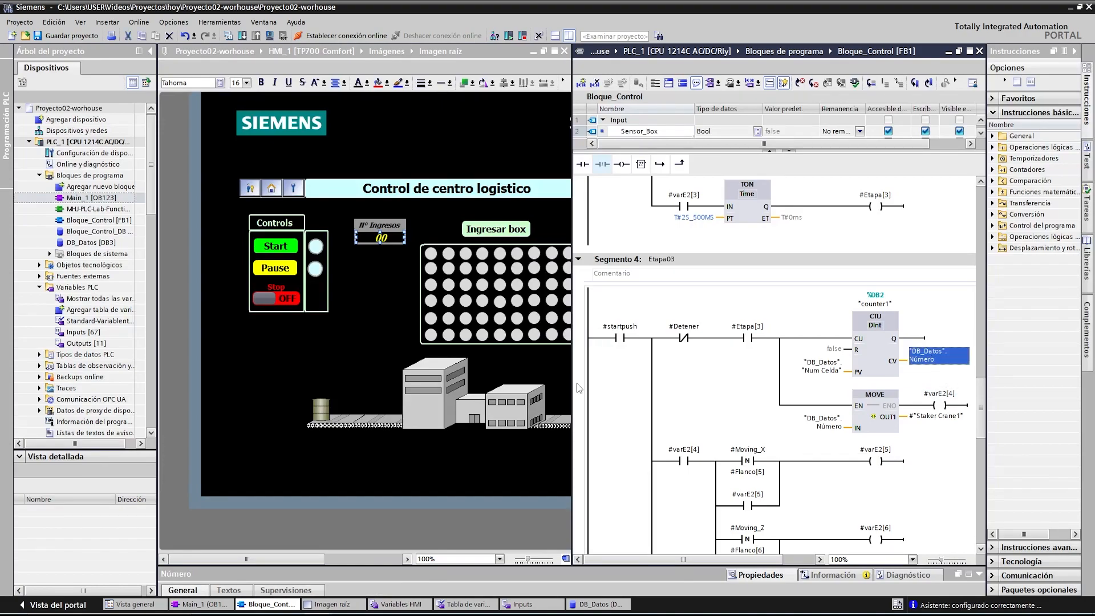
- Link the Nº Ingresos field's process variable to Número from the DB_Datos [DB3] data block
left_click(286, 393)
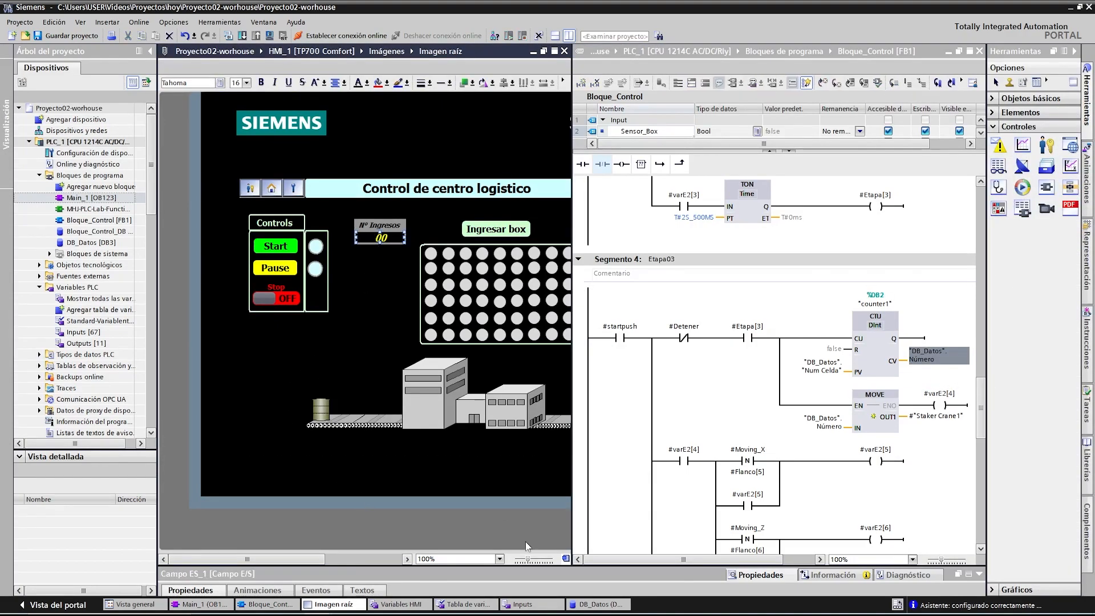
left_click_drag(518, 565, 518, 467)
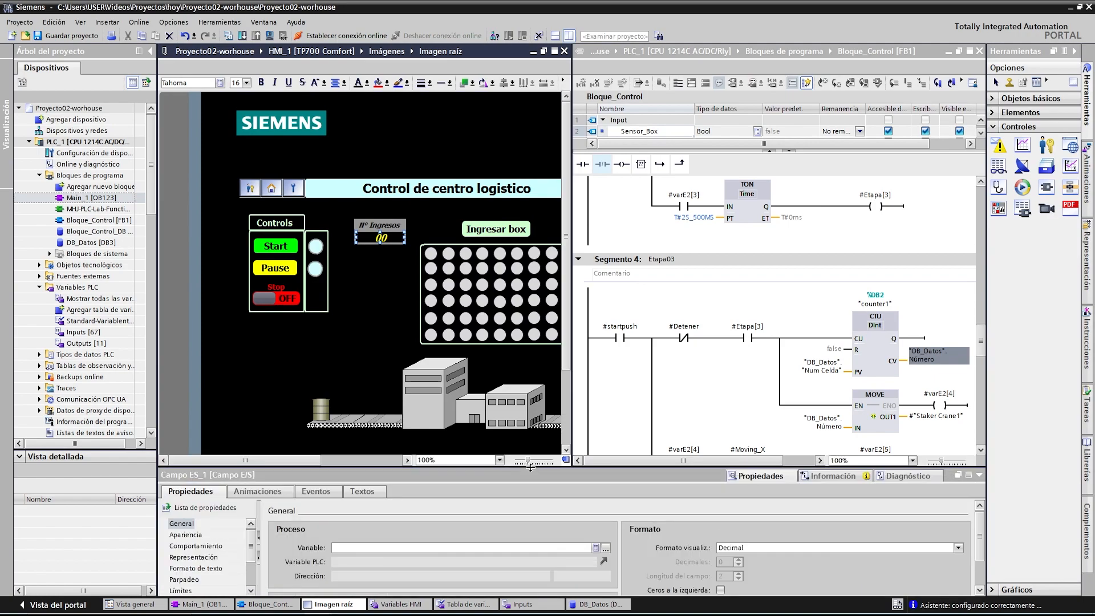
left_click(605, 547)
left_click(353, 366)
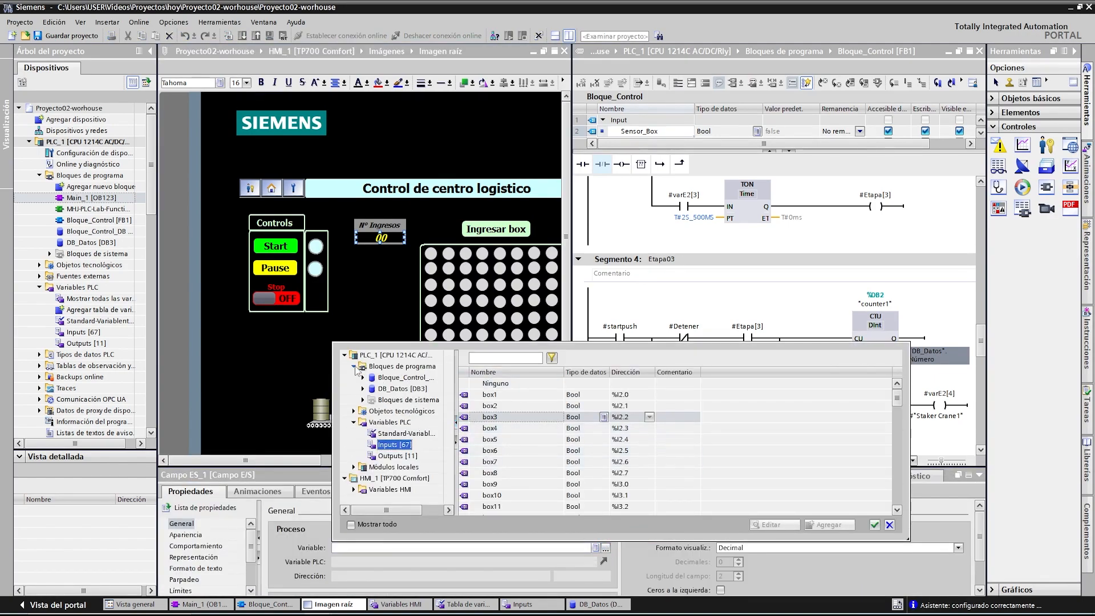
left_click(395, 377)
left_click(402, 388)
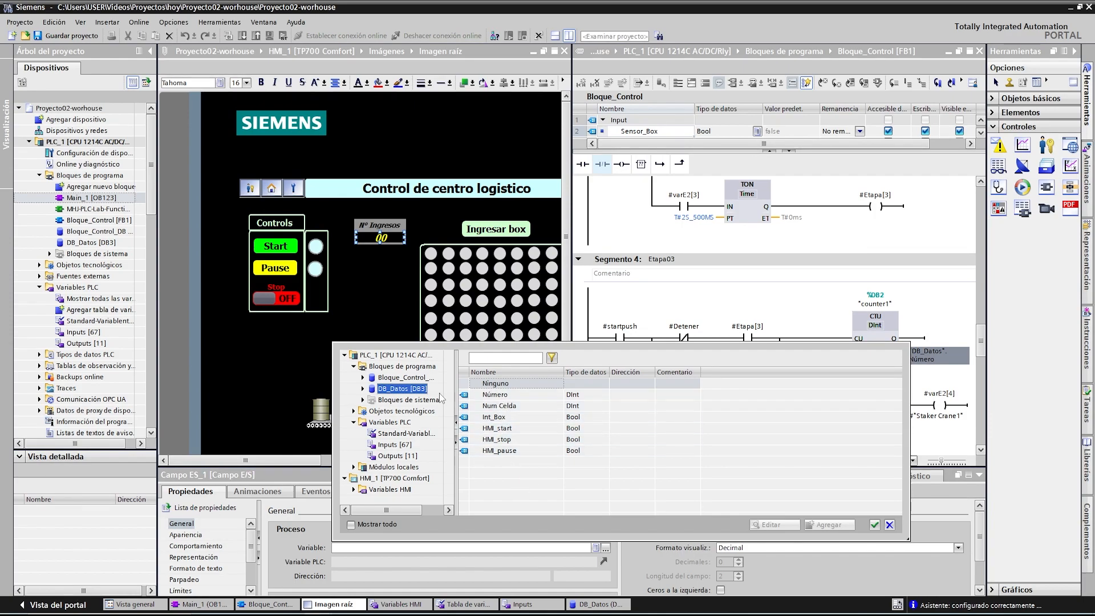
left_click(495, 394)
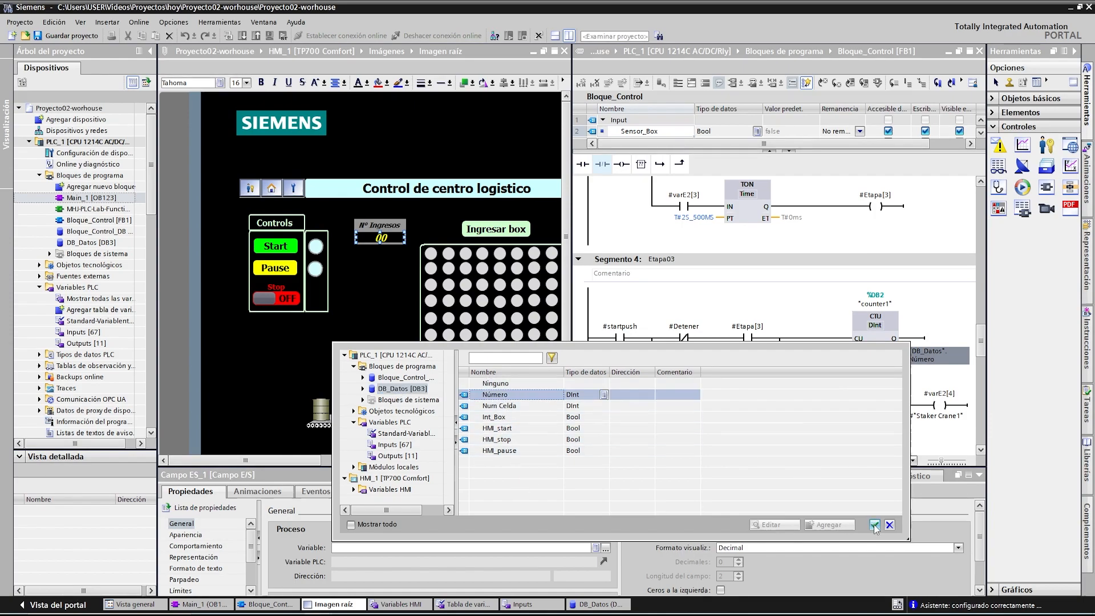
left_click(874, 525)
left_click(281, 367)
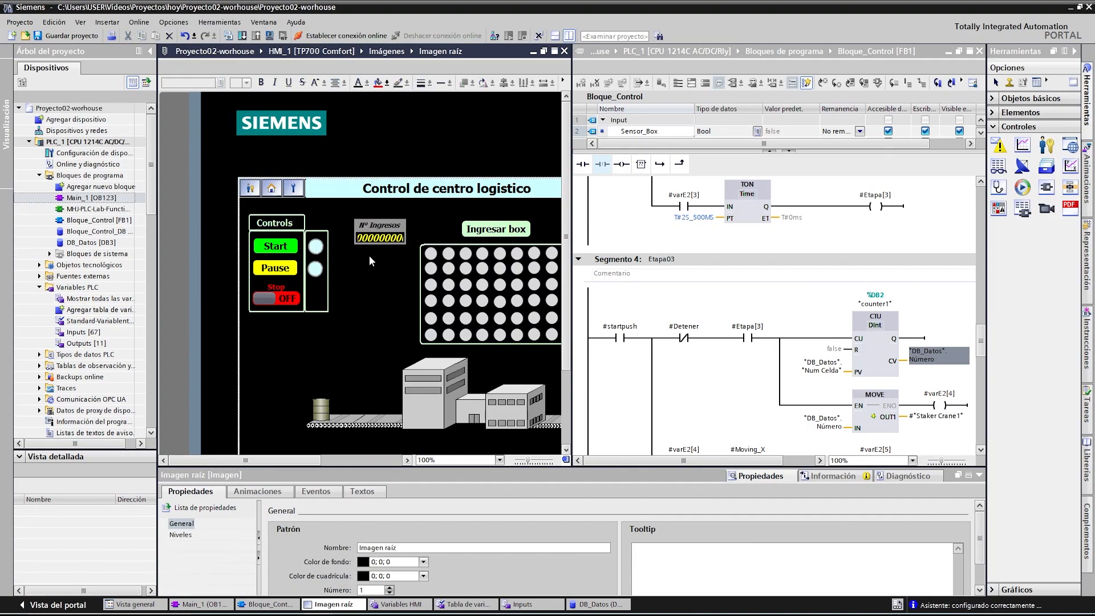
- Set the Nº Ingresos field's representation format to 99
left_click_drag(523, 469, 524, 422)
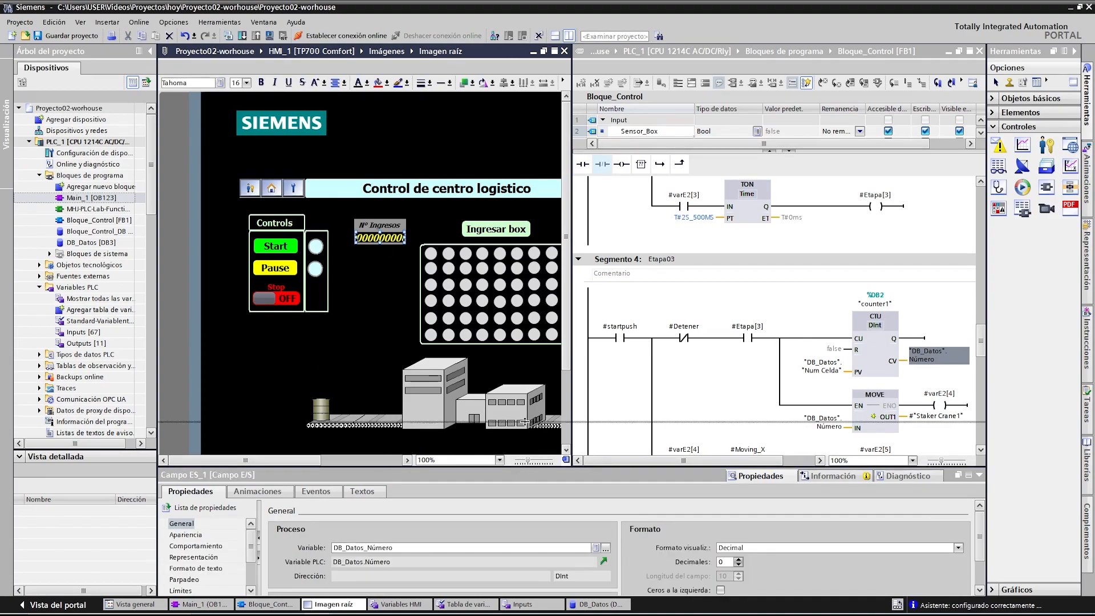
left_click(739, 558)
key("BackSpace")
key("BackSpace")
key("BackSpace")
key("BackSpace")
key("BackSpace")
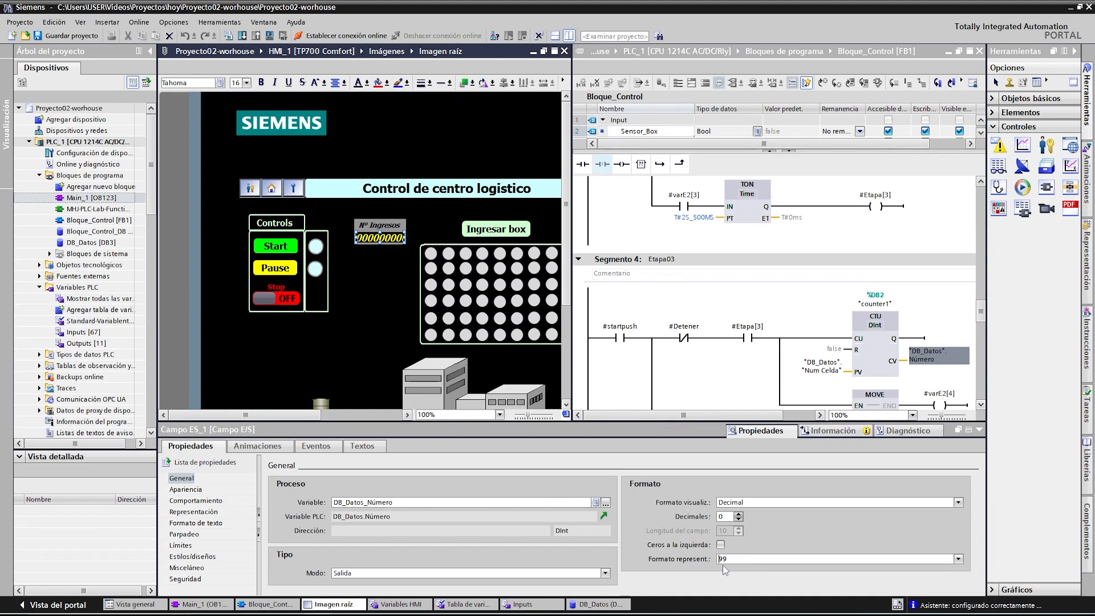
key("Return")
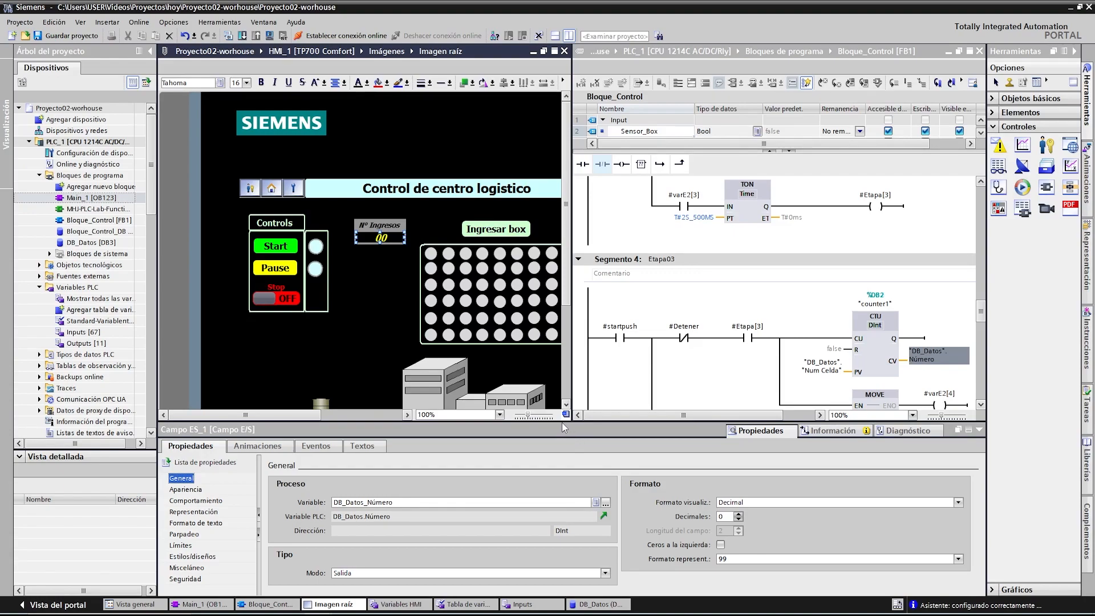
- Enlarge the root screen view beside Bloque_Control and examine the Nº Salida output field
left_click_drag(561, 423, 593, 565)
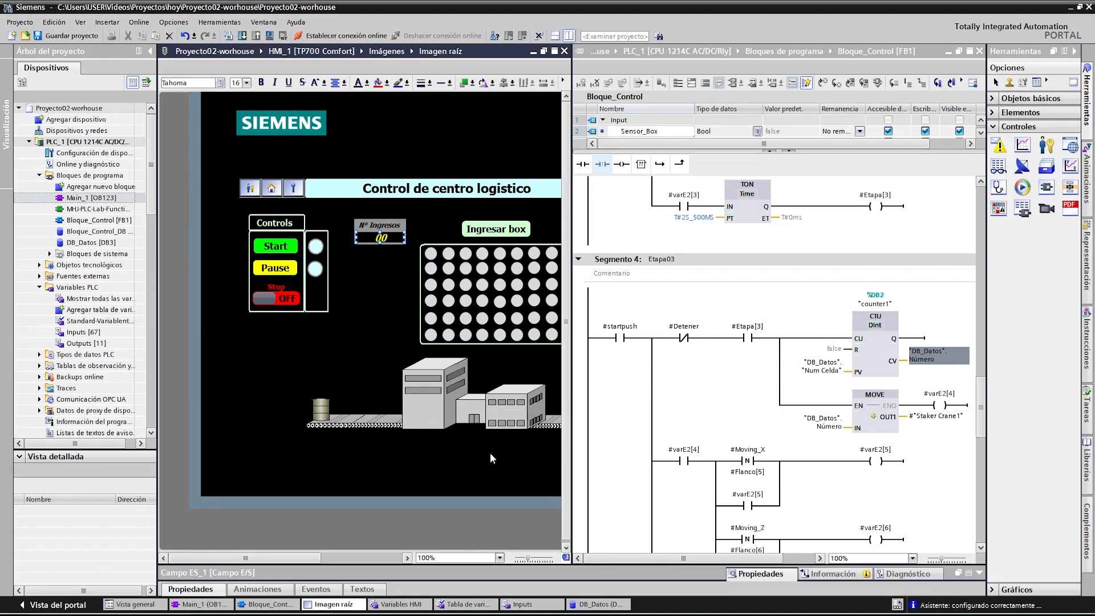
left_click(384, 385)
left_click_drag(571, 341, 695, 340)
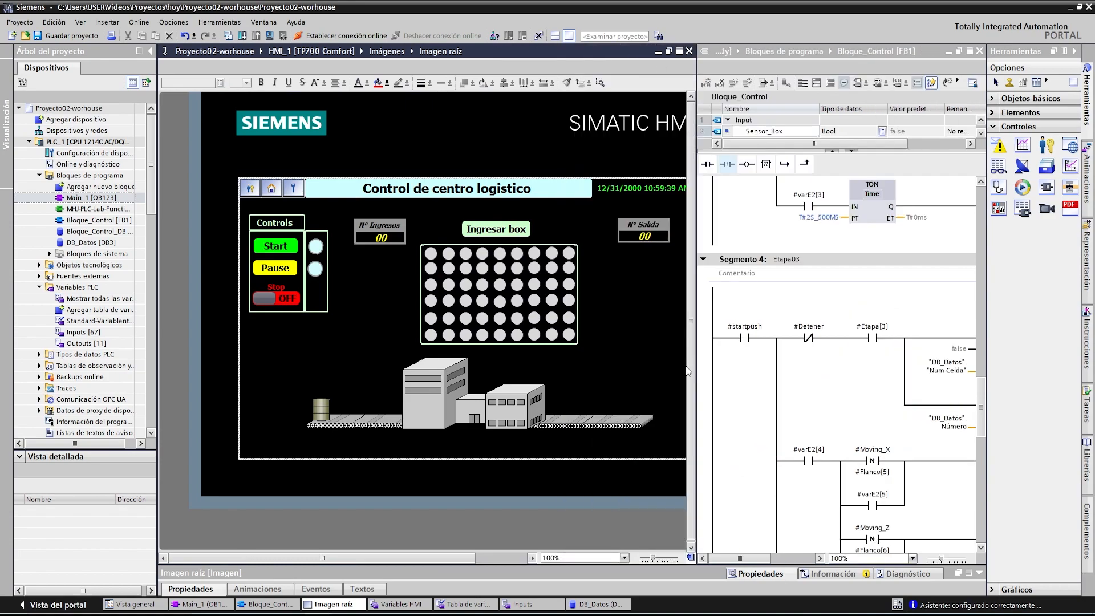
left_click(647, 234)
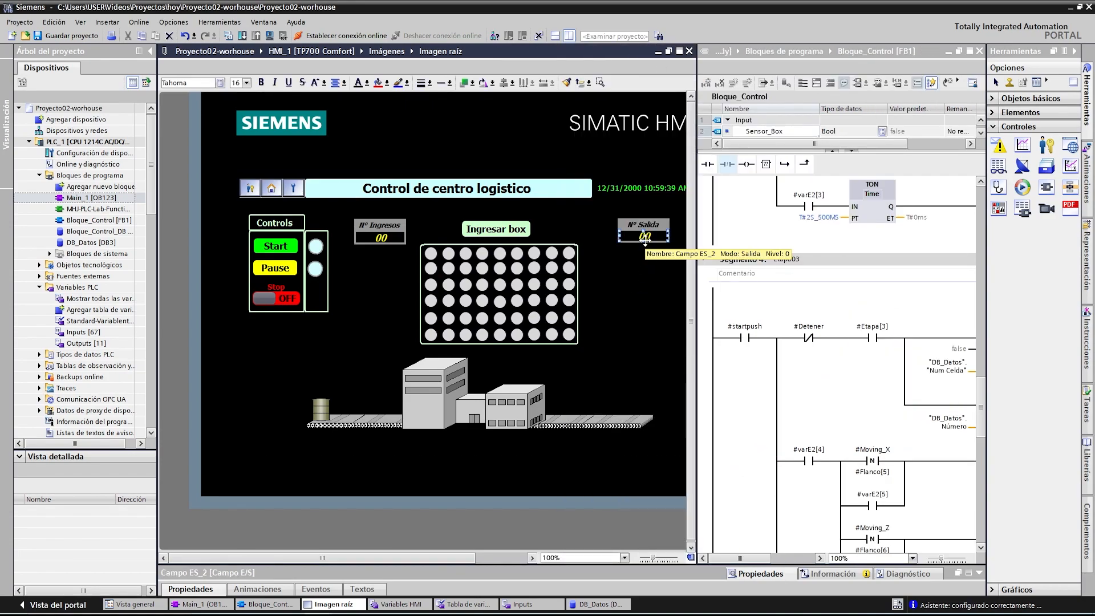
left_click(751, 341)
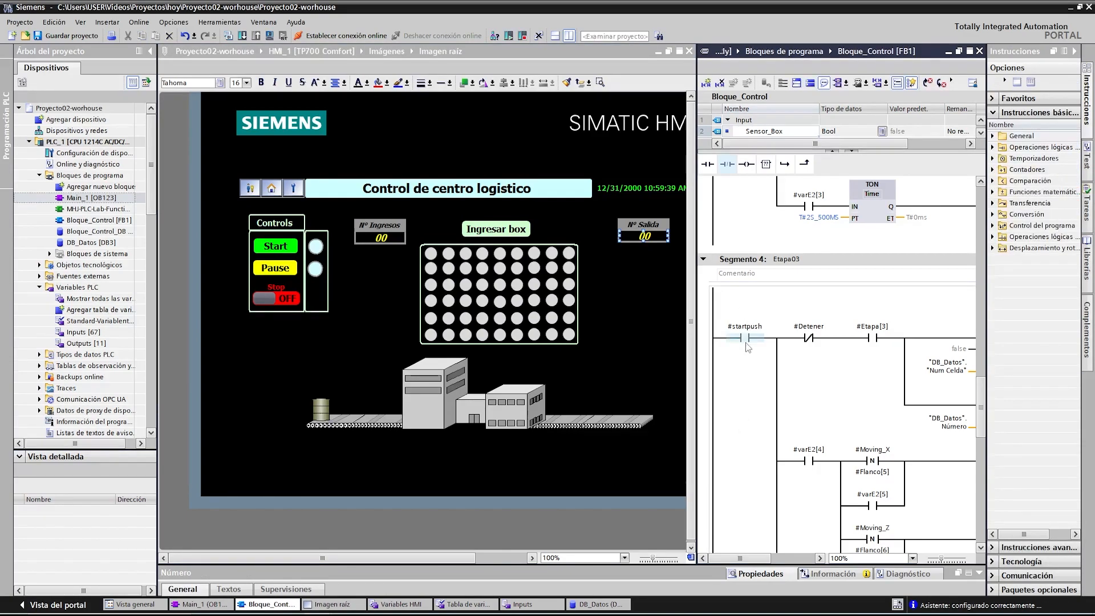
left_click(672, 300)
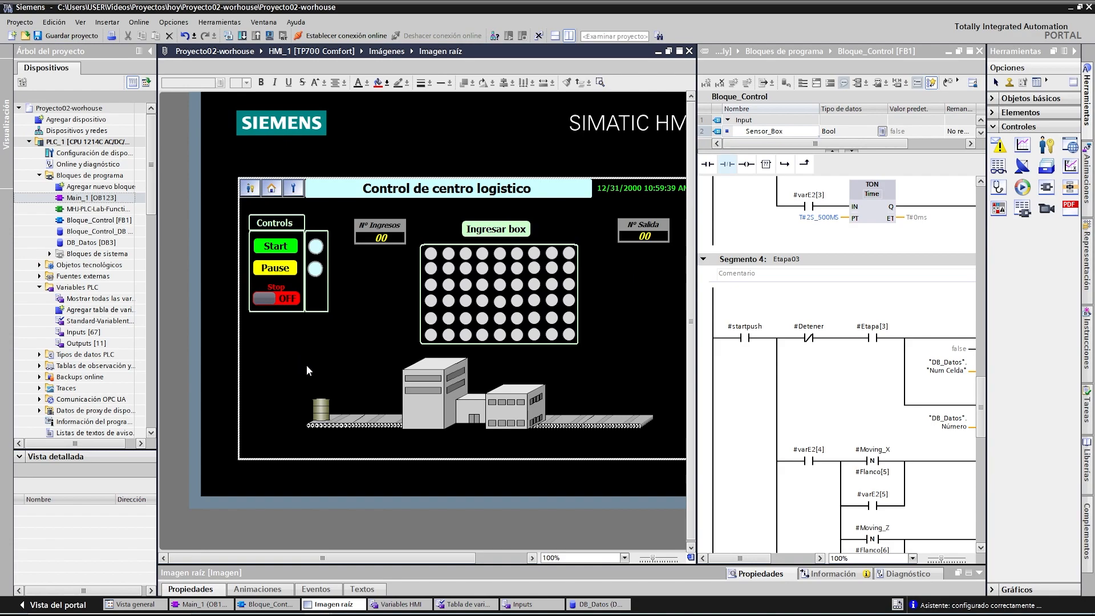
- Close the split view and show Bloque_Control [FB1] alone in the editor at Segmento 5
double_click(94, 224)
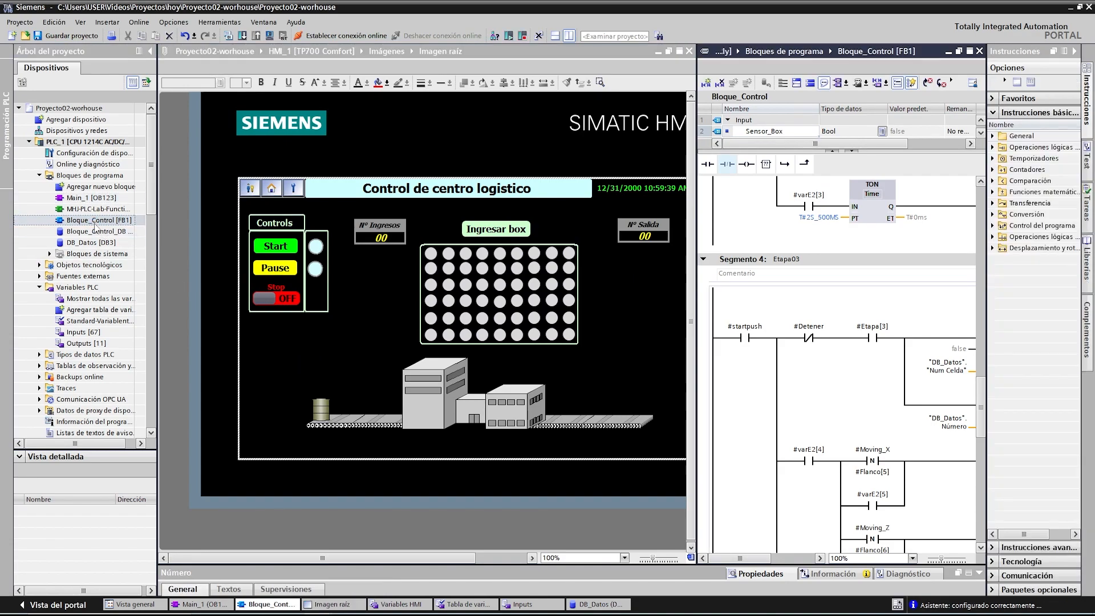
left_click(569, 36)
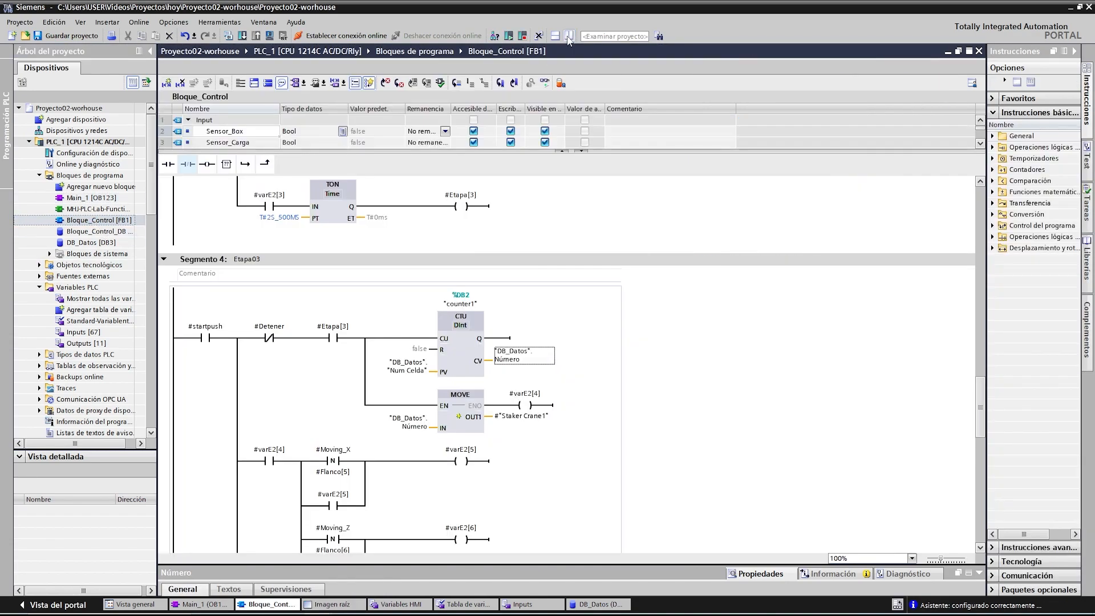
scroll(705, 307, "down", 10)
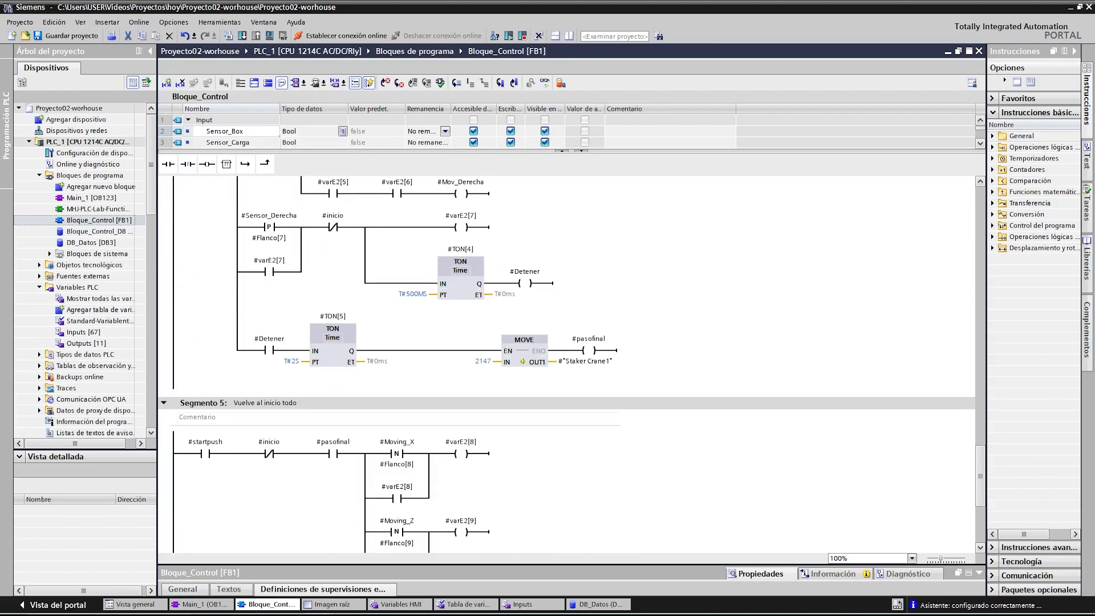
key("alt+Tab")
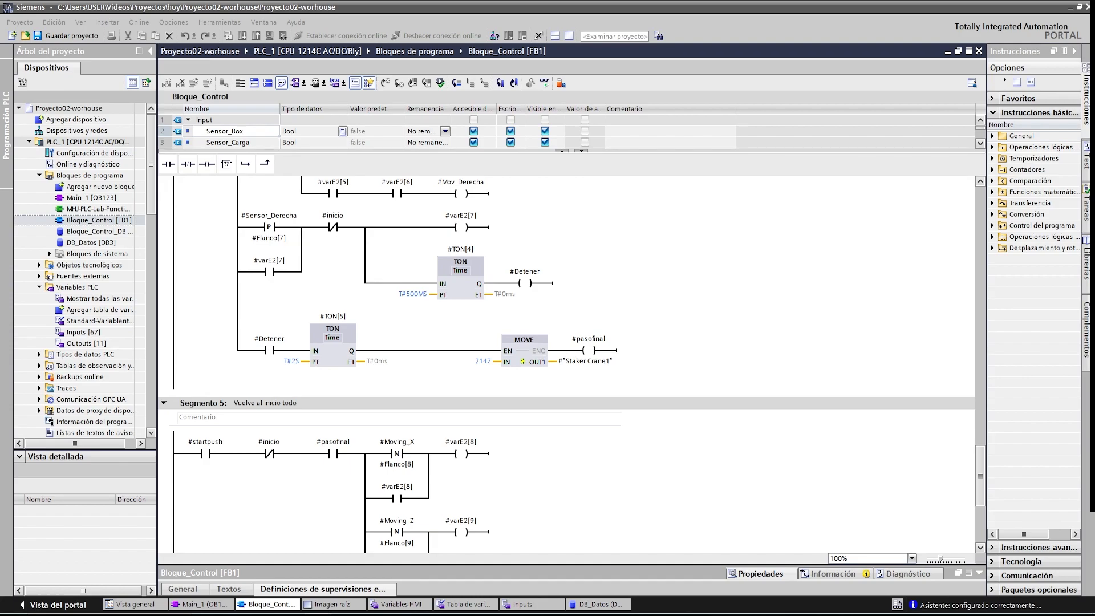
left_click(730, 363)
scroll(731, 363, "down", 5)
- Add a new branch from the power rail in Segmento 5 below #startpush, with a normally open contact and a MOVE block
left_click(184, 242)
left_click(246, 164)
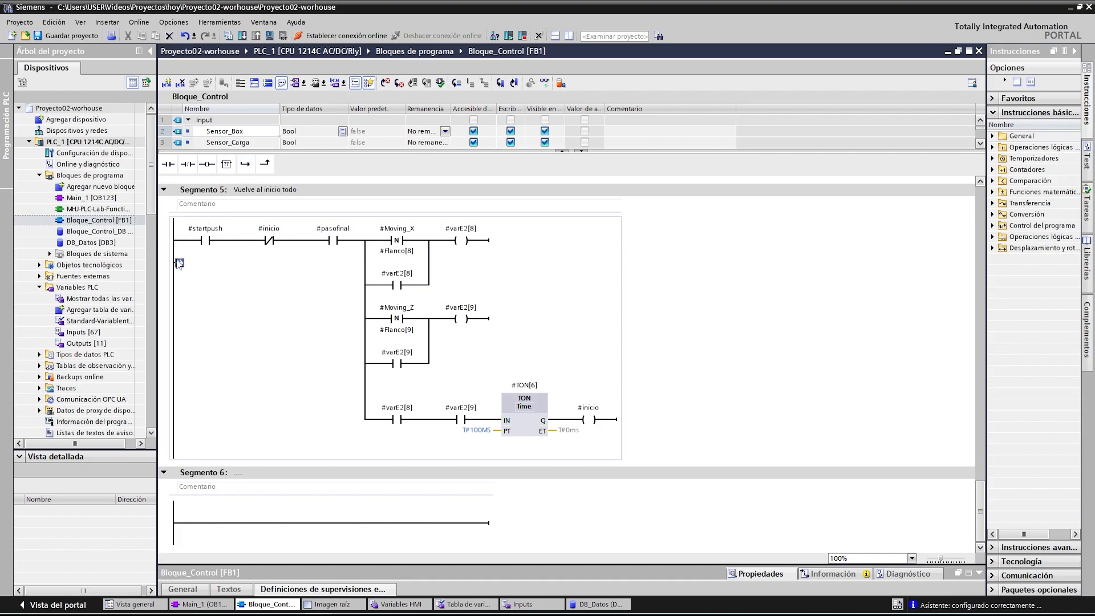
left_click(168, 164)
left_click(992, 203)
left_click_drag(1028, 214, 234, 278)
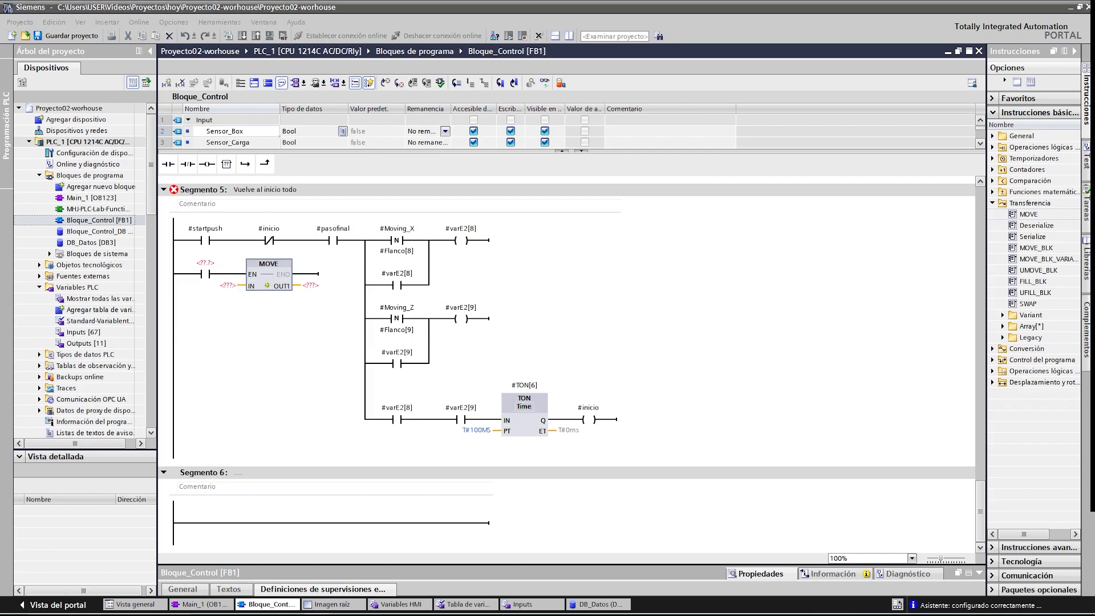
- Set the new MOVE block's IN to 55 and its OUT1 to #"Staker Crane1"
left_click(227, 286)
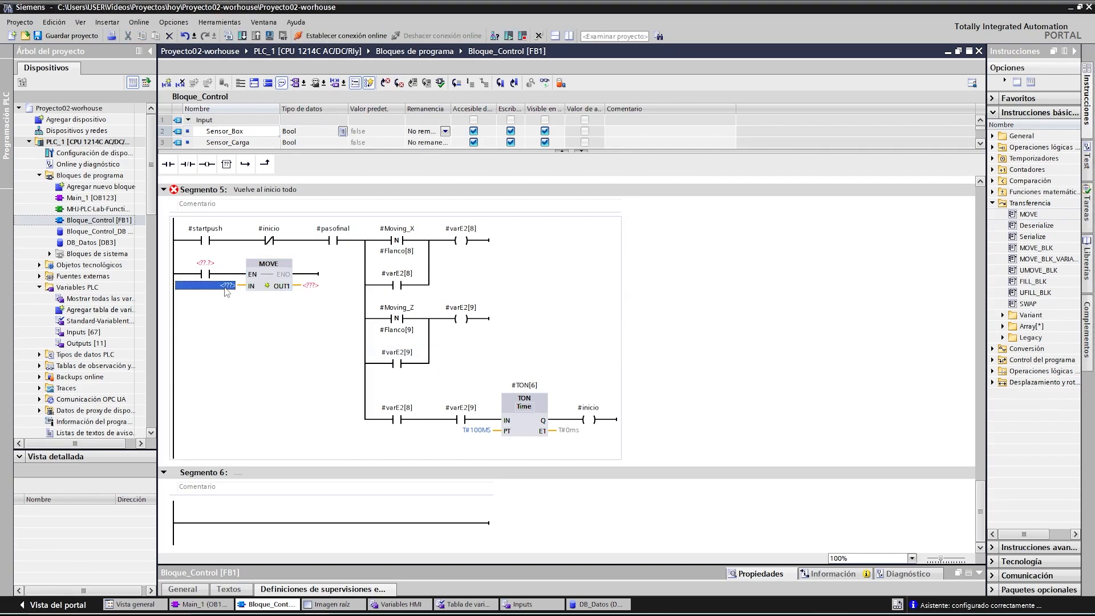
type("55")
left_click(310, 285)
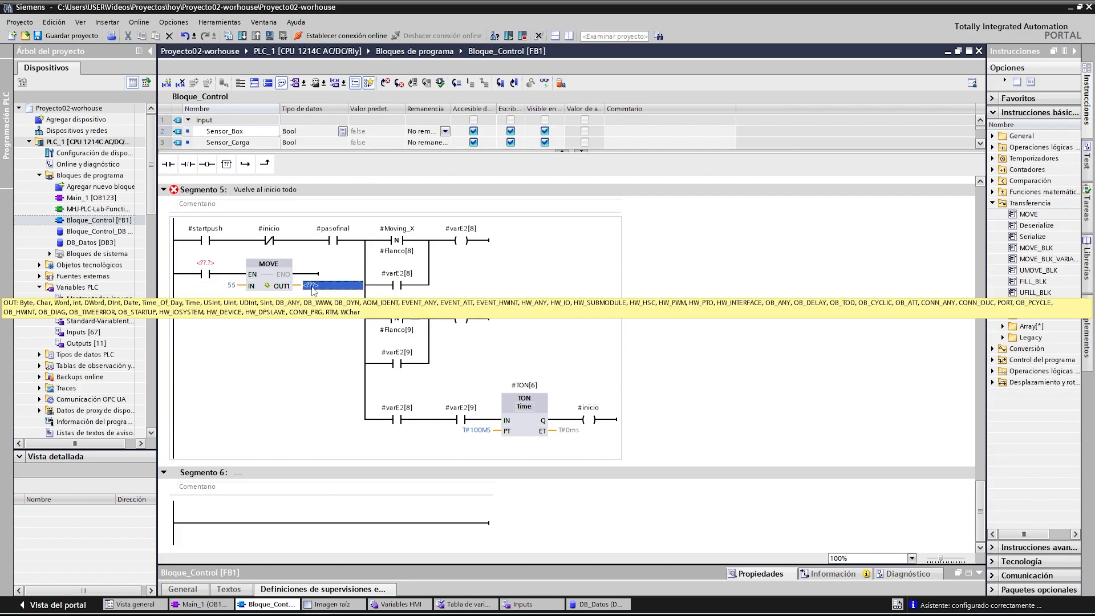
type("st")
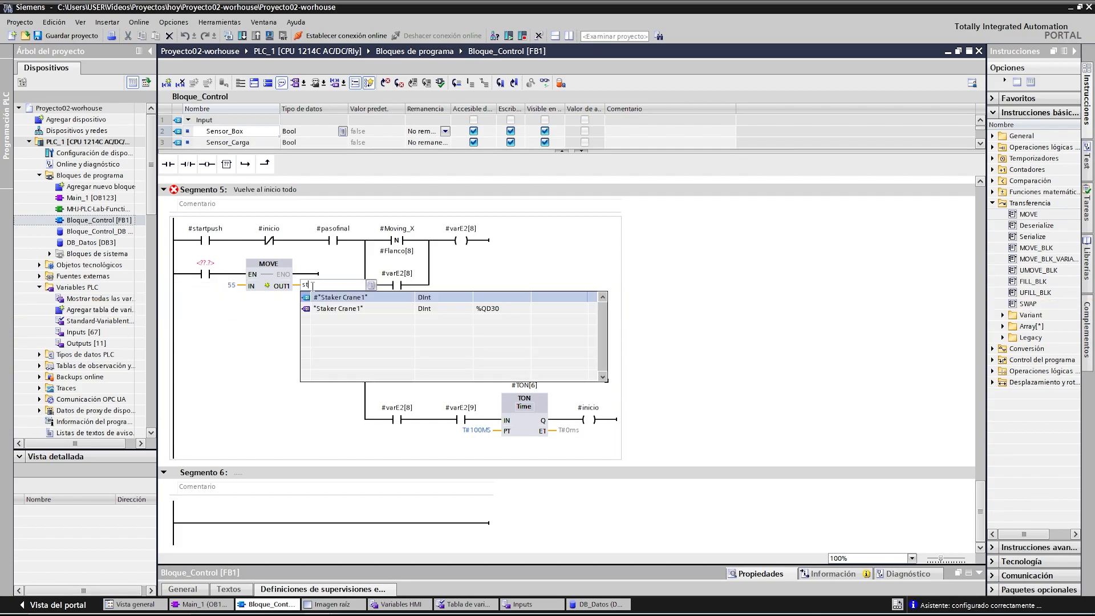
left_click(340, 298)
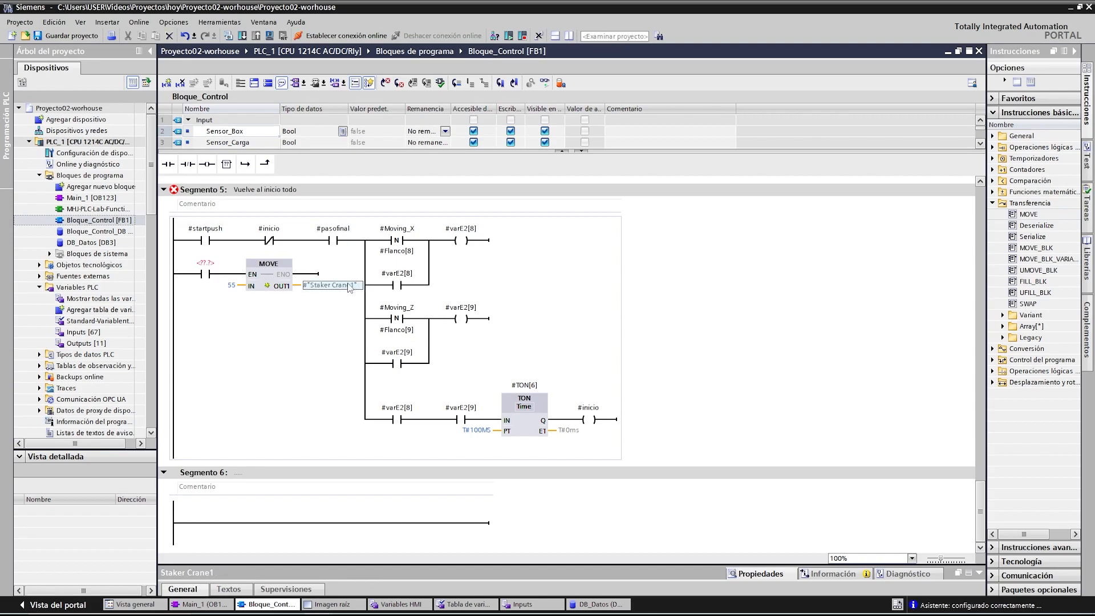
- Branch a second output coil off the #"Emergency stop" rung in Segmento 1, below #Detenertodo
left_click(211, 267)
left_click(683, 293)
scroll(685, 294, "up", 10)
scroll(686, 291, "up", 10)
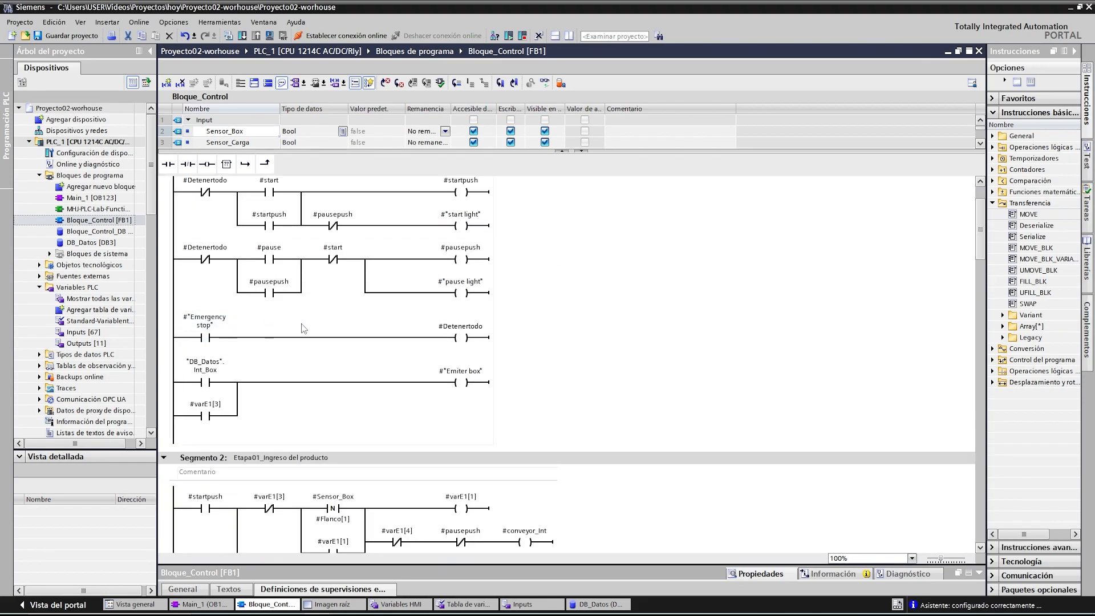
key("alt+Tab")
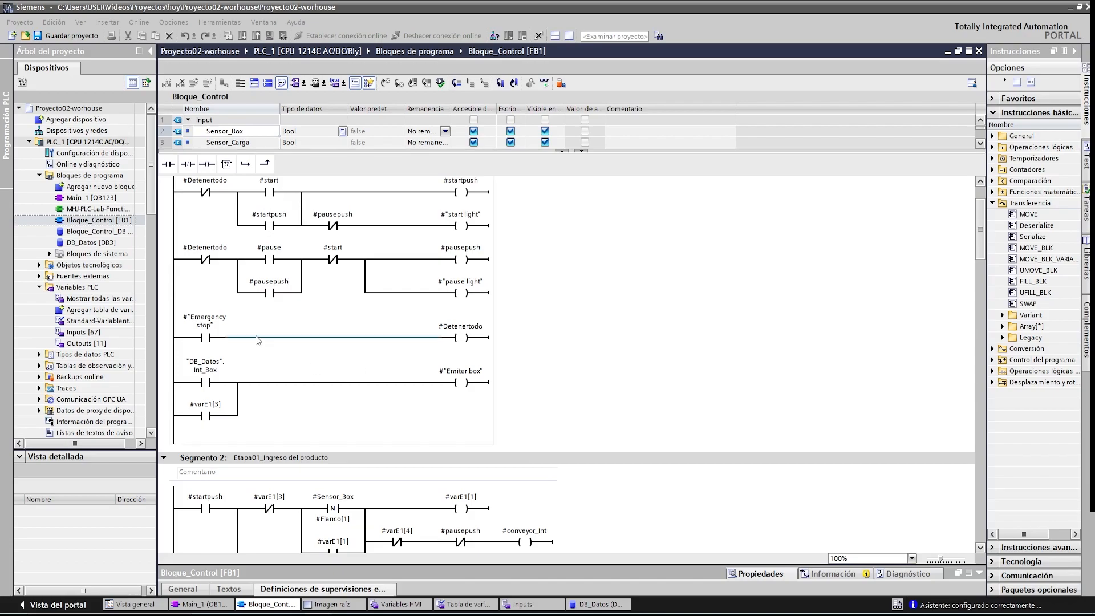
left_click(365, 371)
left_click(401, 338)
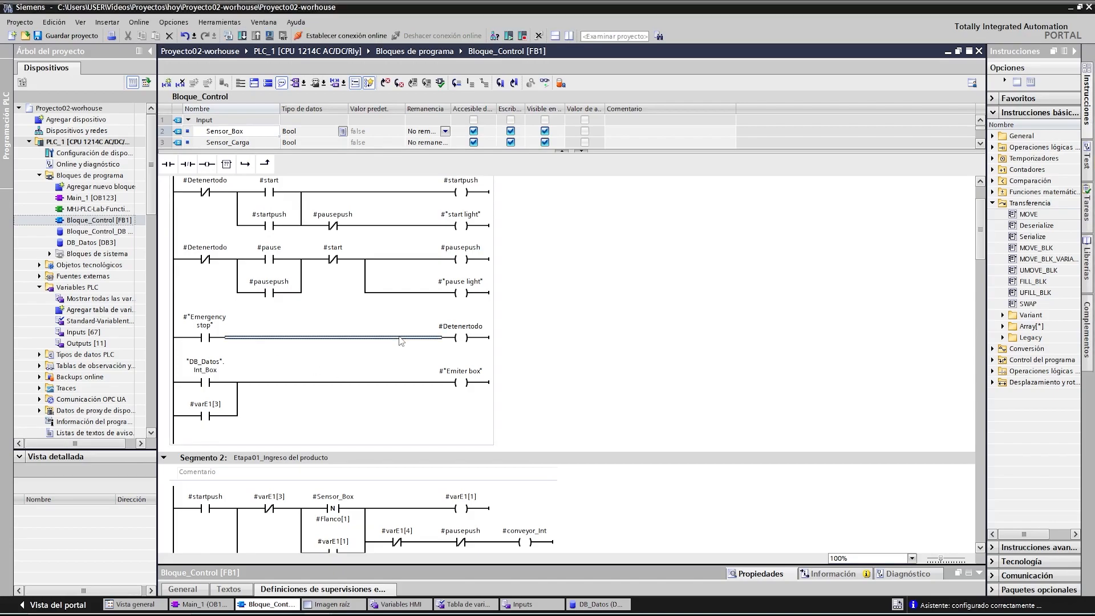
left_click(207, 165)
left_click(481, 361)
- Add a Static Bool variable named target-stop below inicio in the Bloque_Control interface
left_click_drag(408, 151, 444, 280)
left_click(259, 222)
scroll(256, 228, "down", 11)
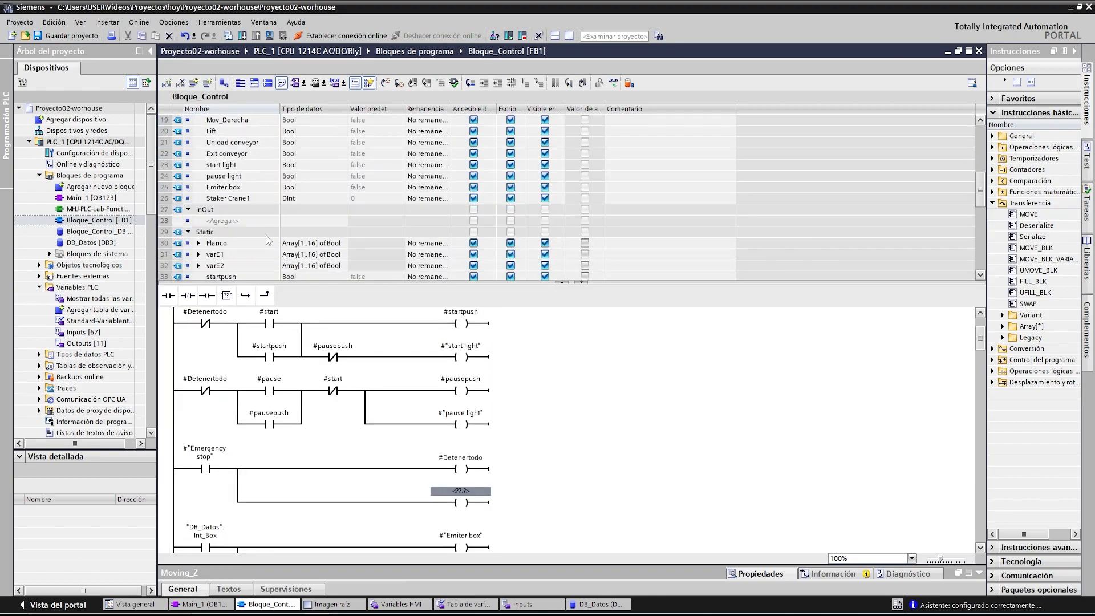
left_click(233, 198)
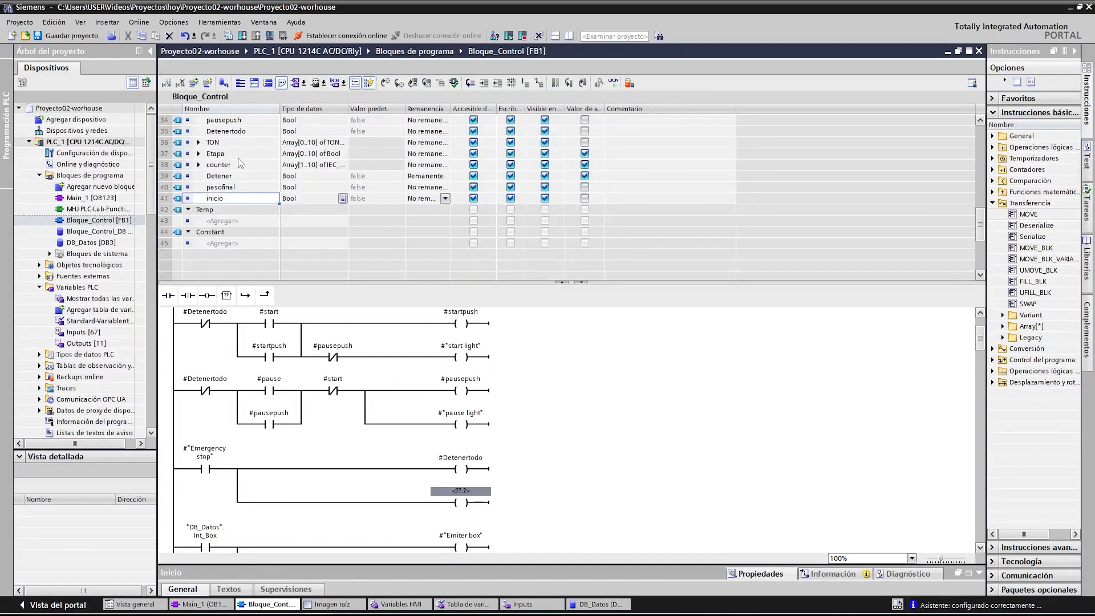
left_click(208, 83)
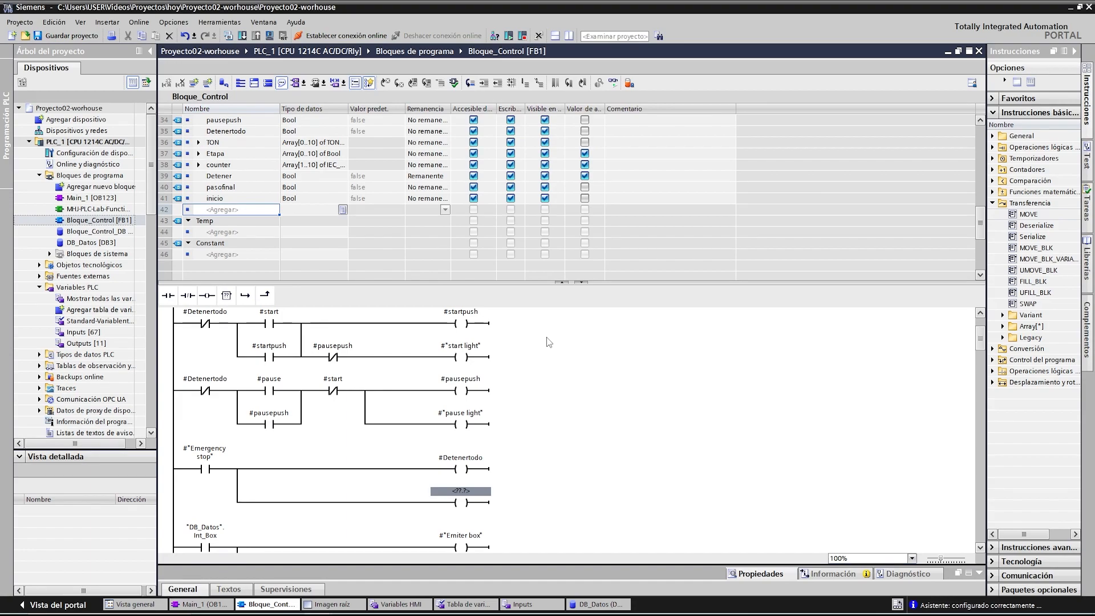
type("target-")
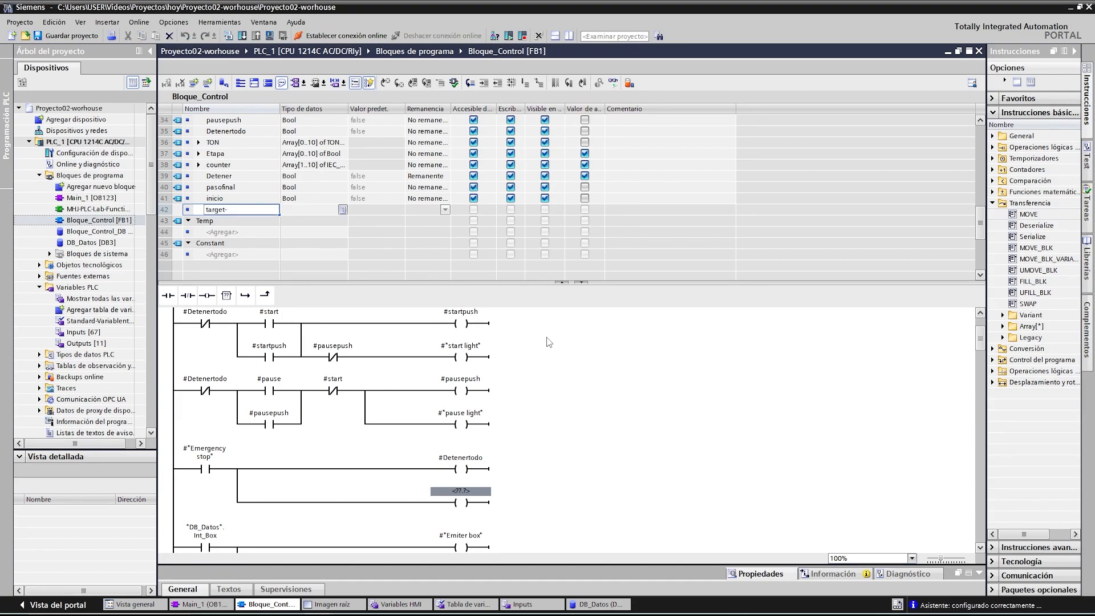
type("stop")
key("Return")
left_click(239, 211)
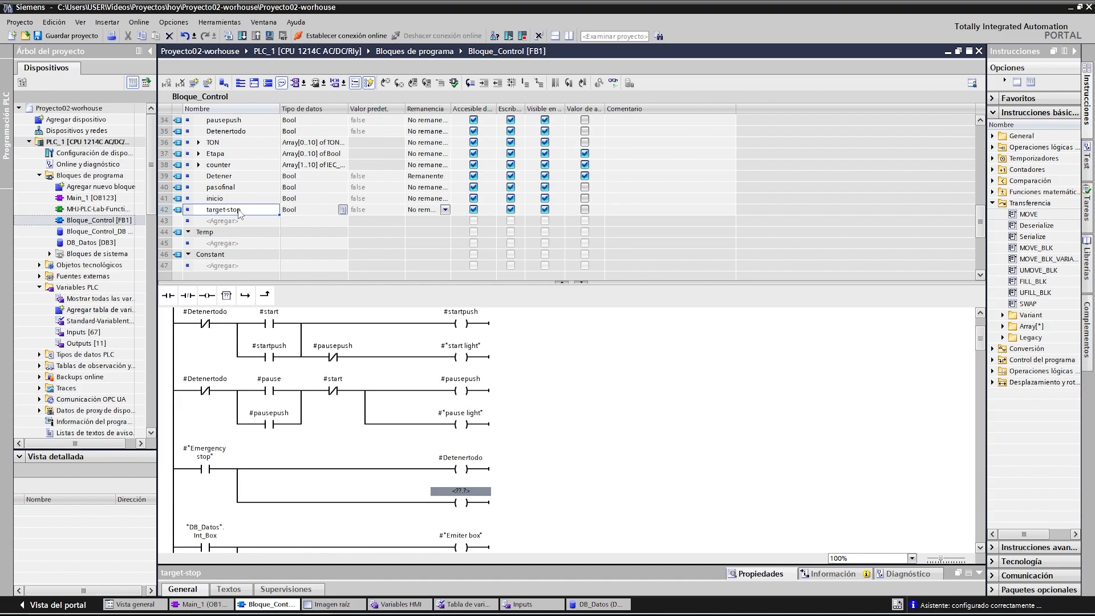
- Assign #"target-stop" to the empty coil below #Detenertodo on the #"Emergency stop" rung
left_click(559, 482)
left_click(461, 490)
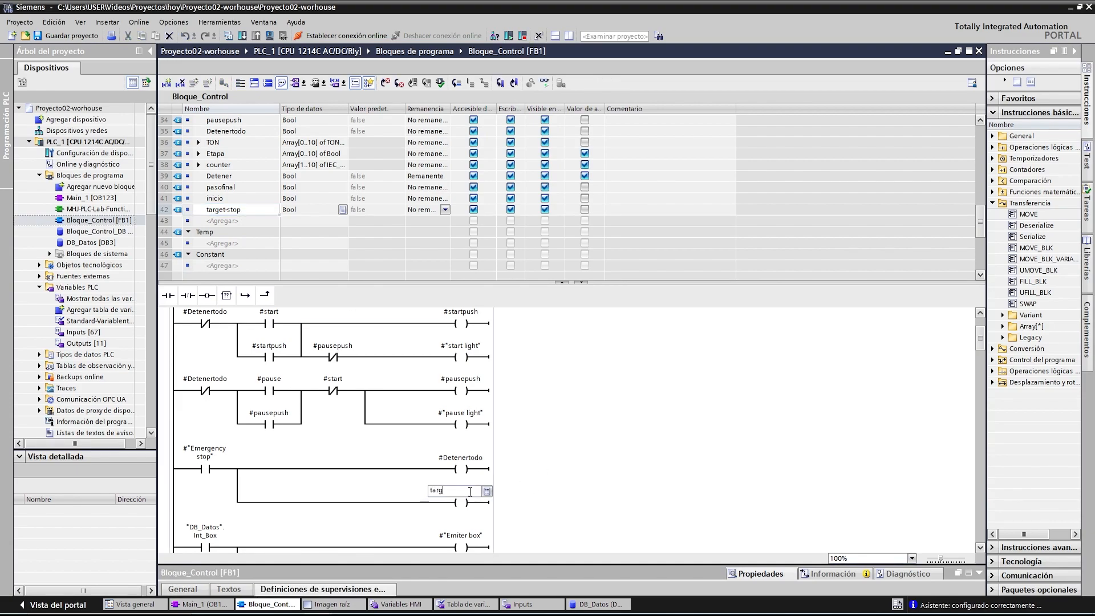
left_click(486, 504)
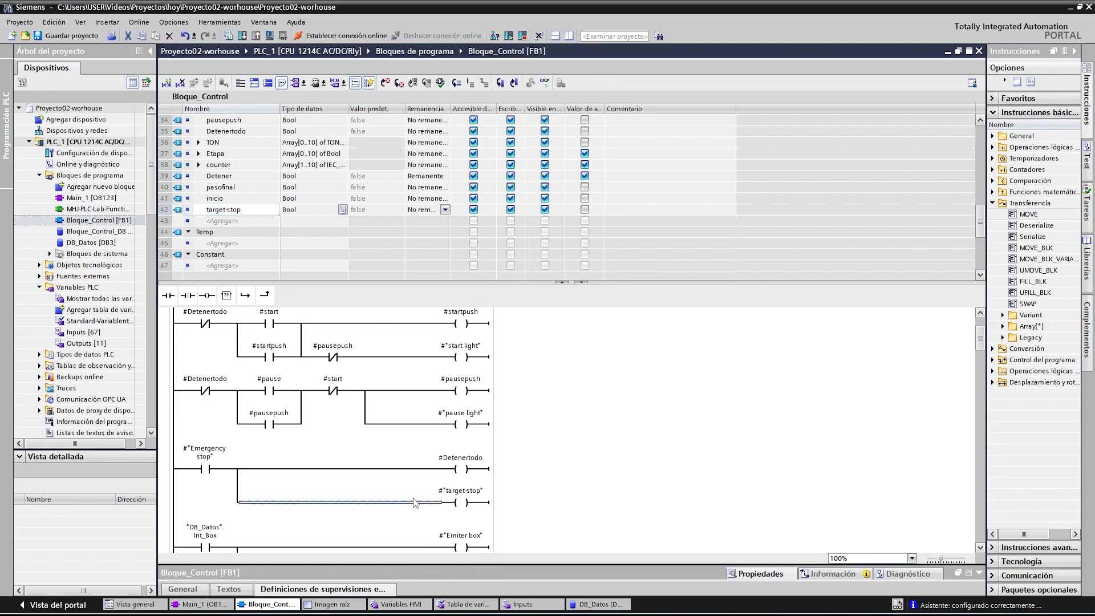
- Add a third parallel coil to the #"Emergency stop" rung, below the #"target-stop" coil
left_click(207, 296)
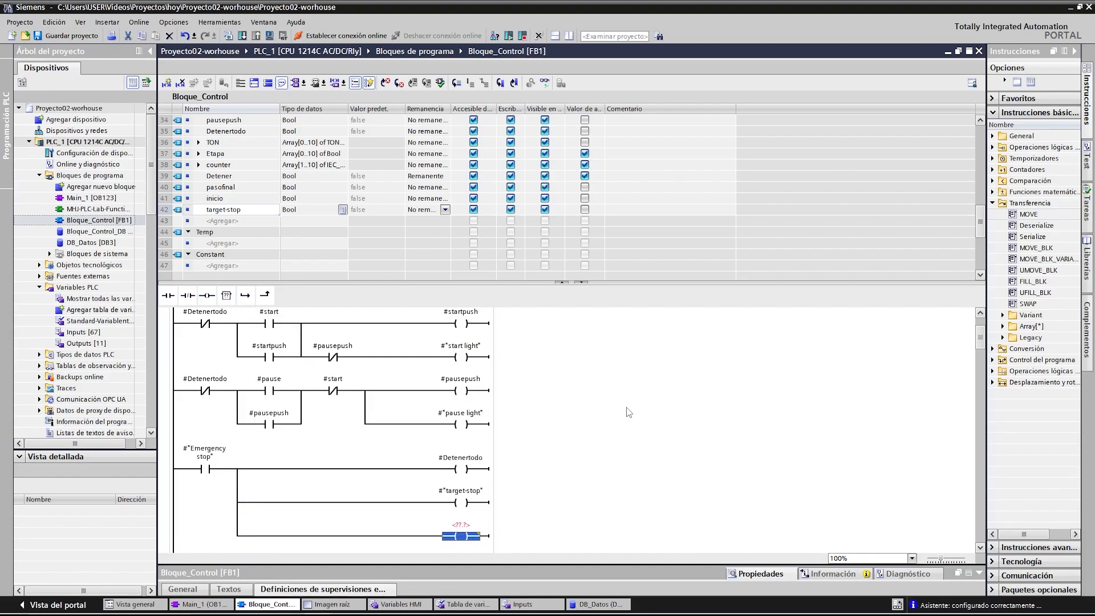
scroll(503, 471, "down", 2)
left_click(477, 456)
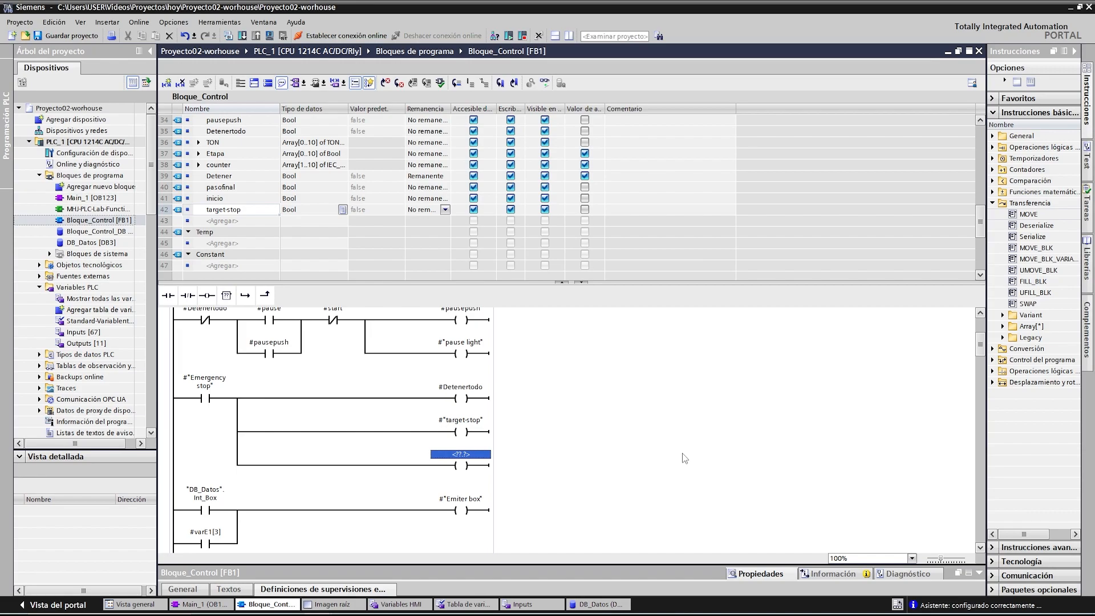
- Create a Static Bool variable named ctureset and assign it to the empty third coil of the #"Emergency stop" rung
left_click(232, 222)
type("ctureset")
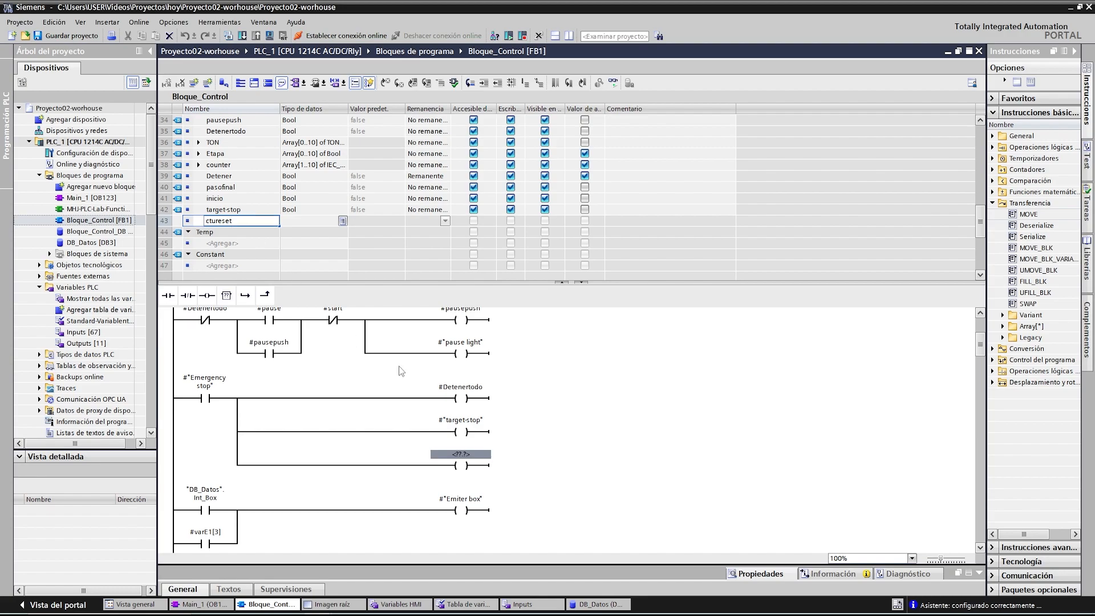
left_click(475, 454)
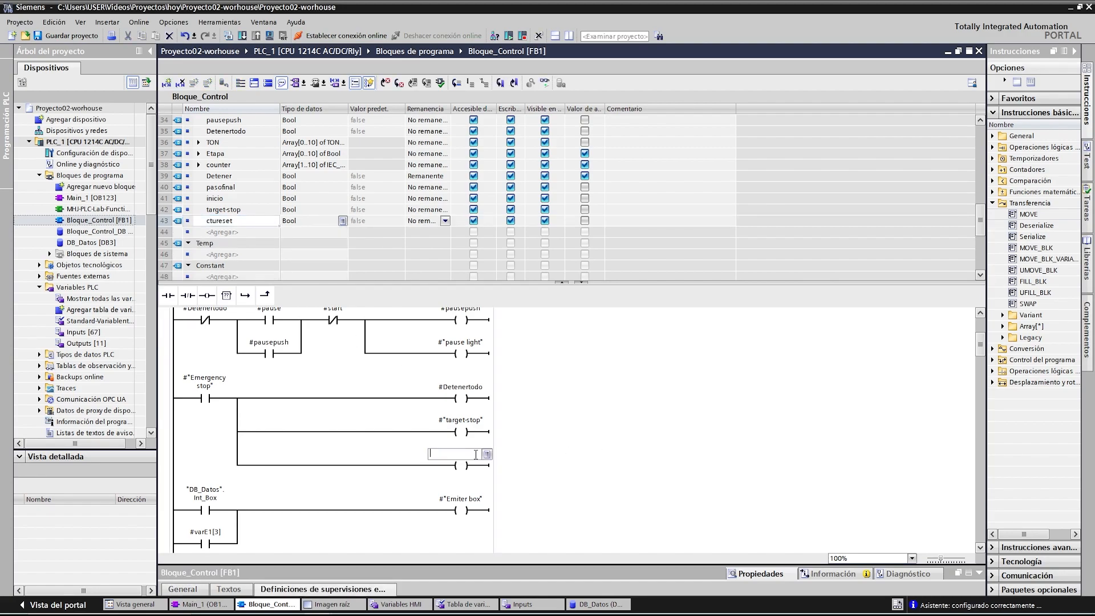
type("cturese")
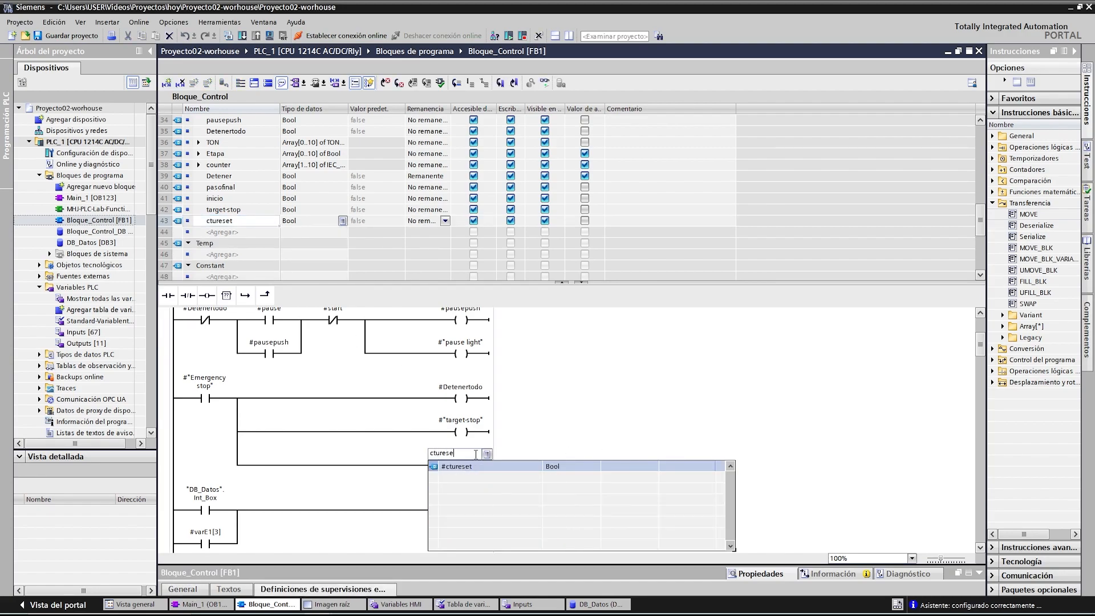
left_click(482, 467)
- Set the R input of the CTU counter "counter1" in Segmento 4 to #ctureset
left_click(561, 281)
scroll(633, 382, "down", 10)
left_click(423, 359)
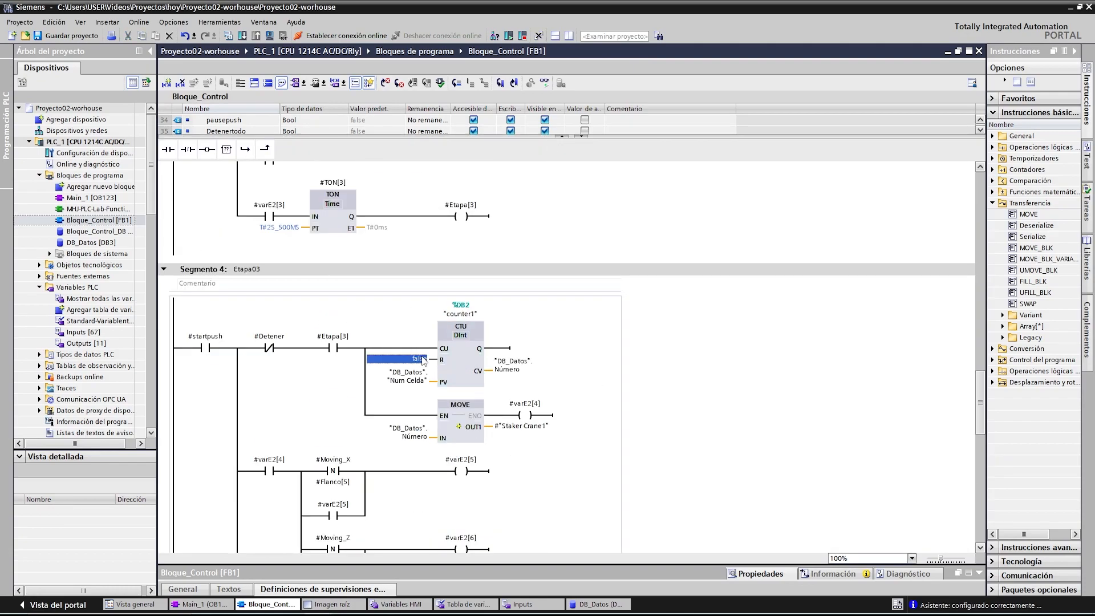
type("#ctureset")
key("Return")
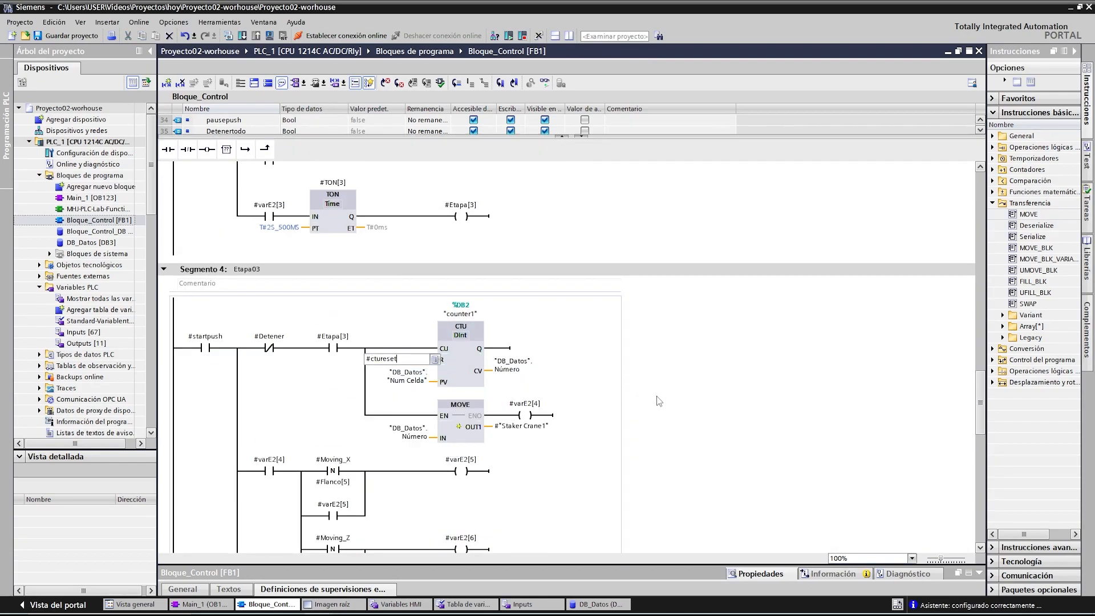
- Assign #"target-stop" to the unnamed contact before the new MOVE block in Segmento 5
scroll(611, 380, "down", 8)
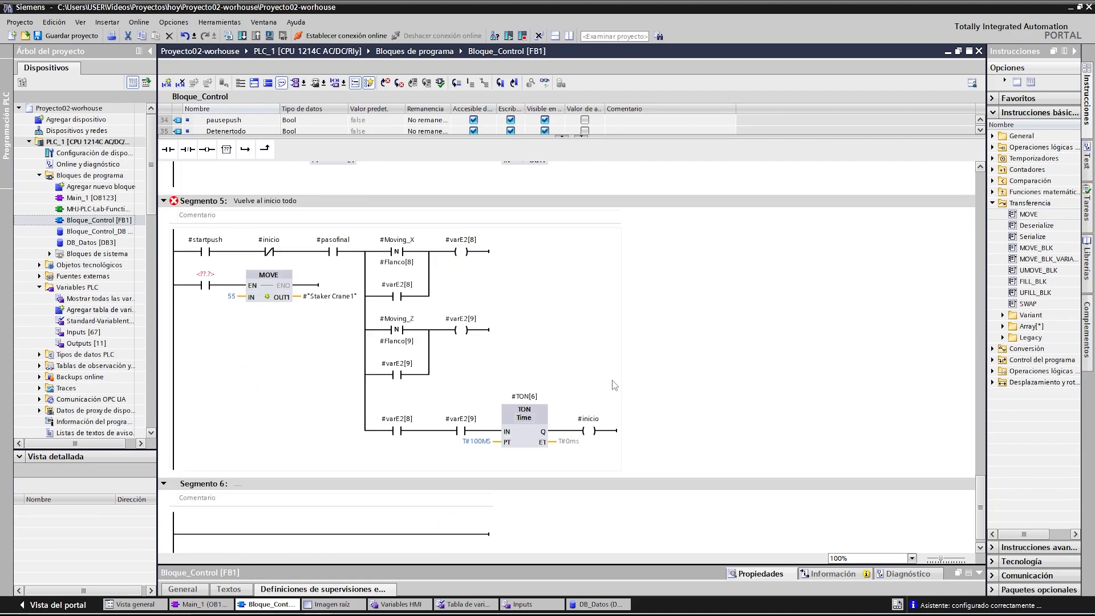
left_click(211, 277)
key("alt+Tab")
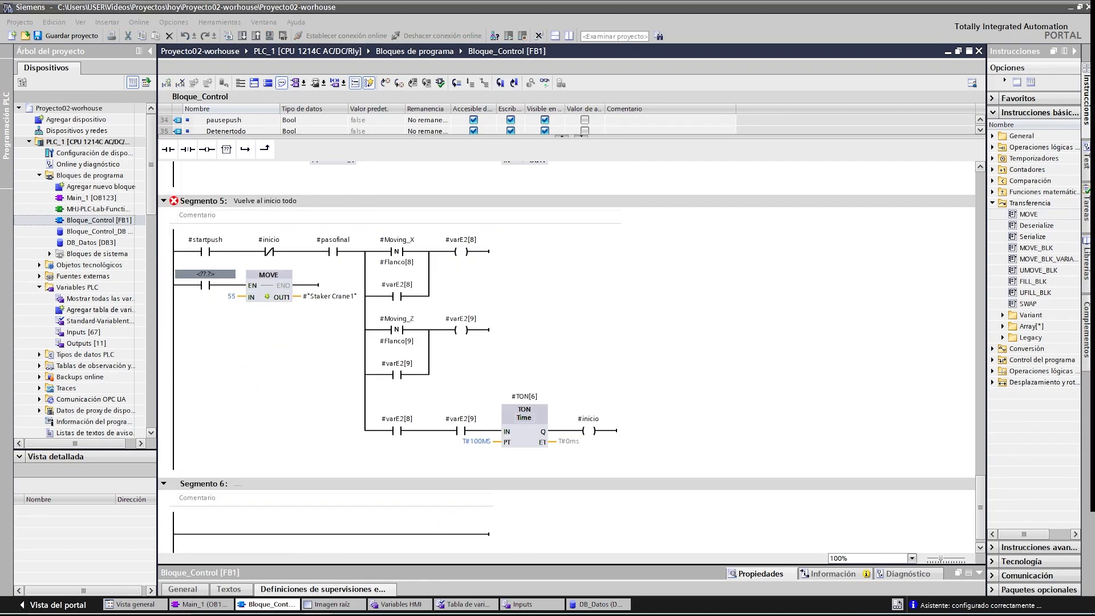
left_click(245, 359)
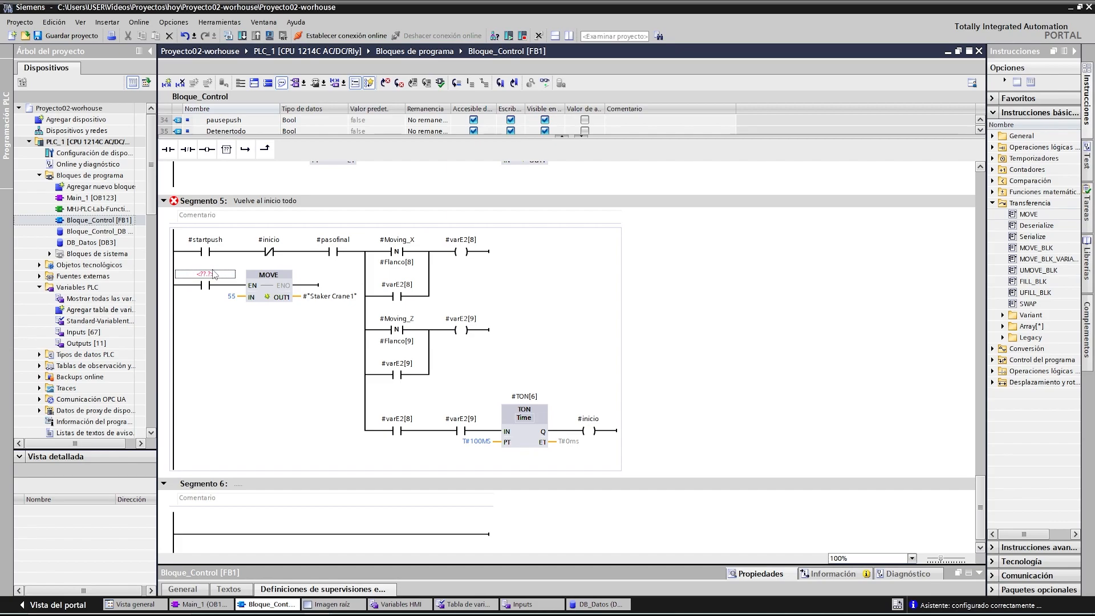
type("targ")
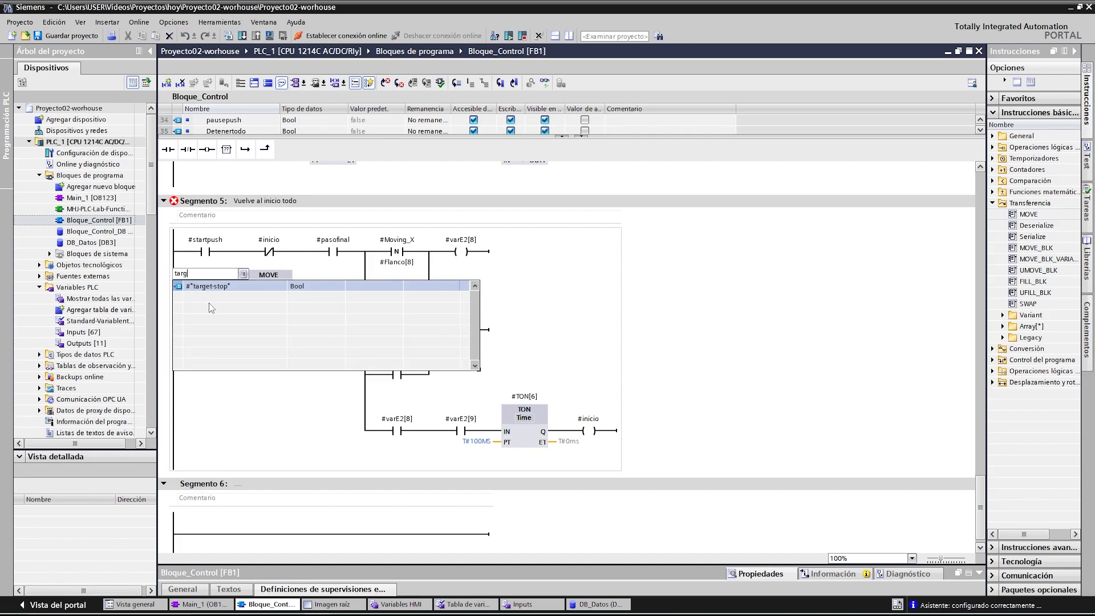
left_click(222, 286)
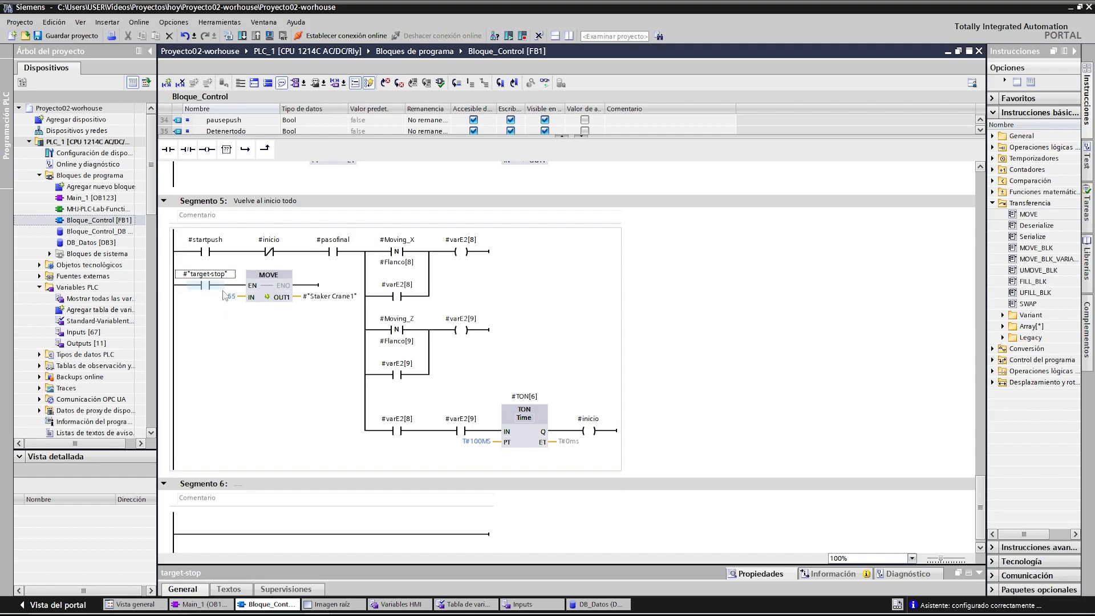
- Review the emergency stop rung and Segmento 5, and start the PLC_1 simulation, accepting that the other online interfaces are deactivated
scroll(289, 326, "up", 3)
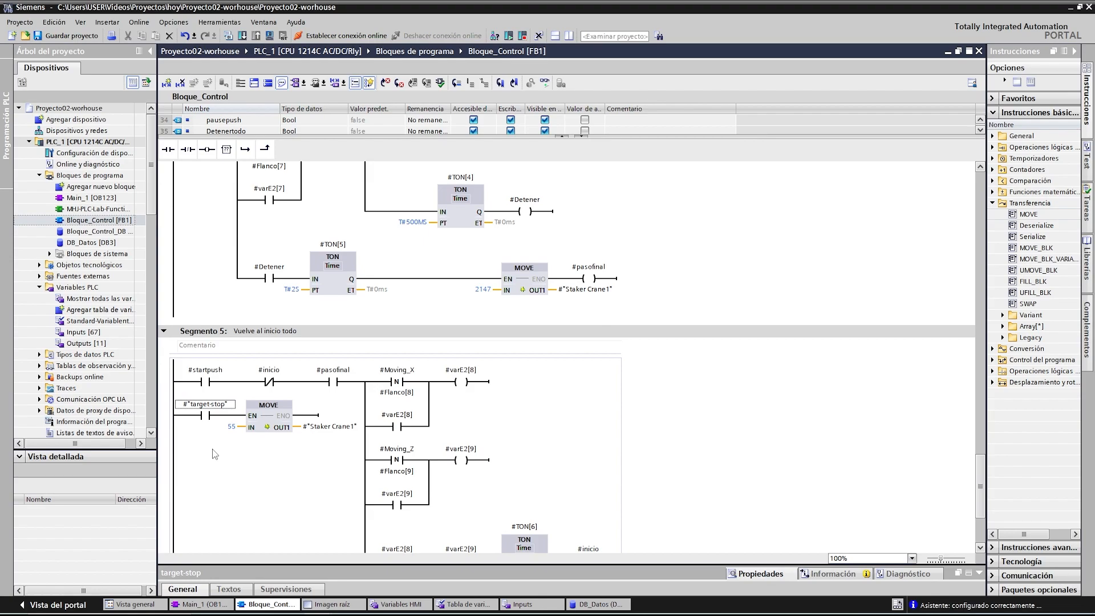
scroll(269, 444, "up", 15)
scroll(268, 444, "up", 1)
scroll(308, 396, "down", 2)
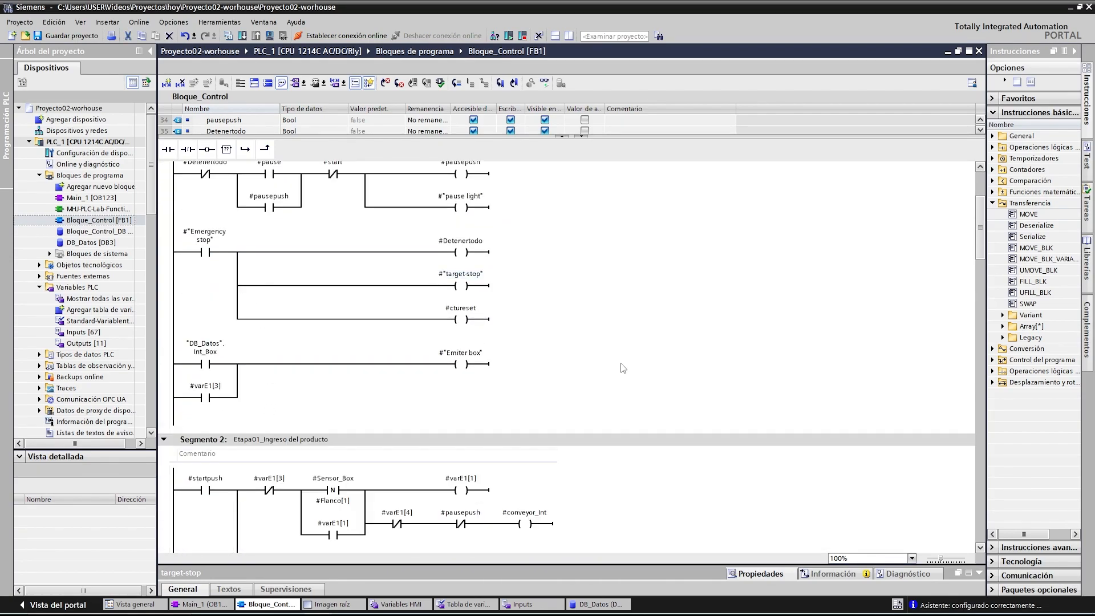
scroll(622, 365, "down", 15)
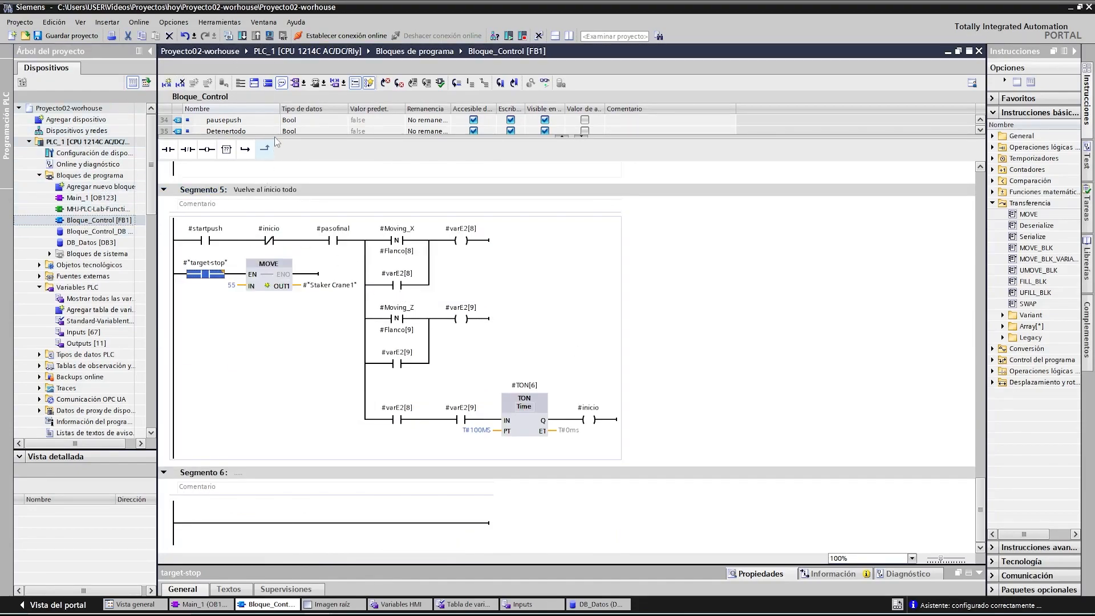
left_click(270, 36)
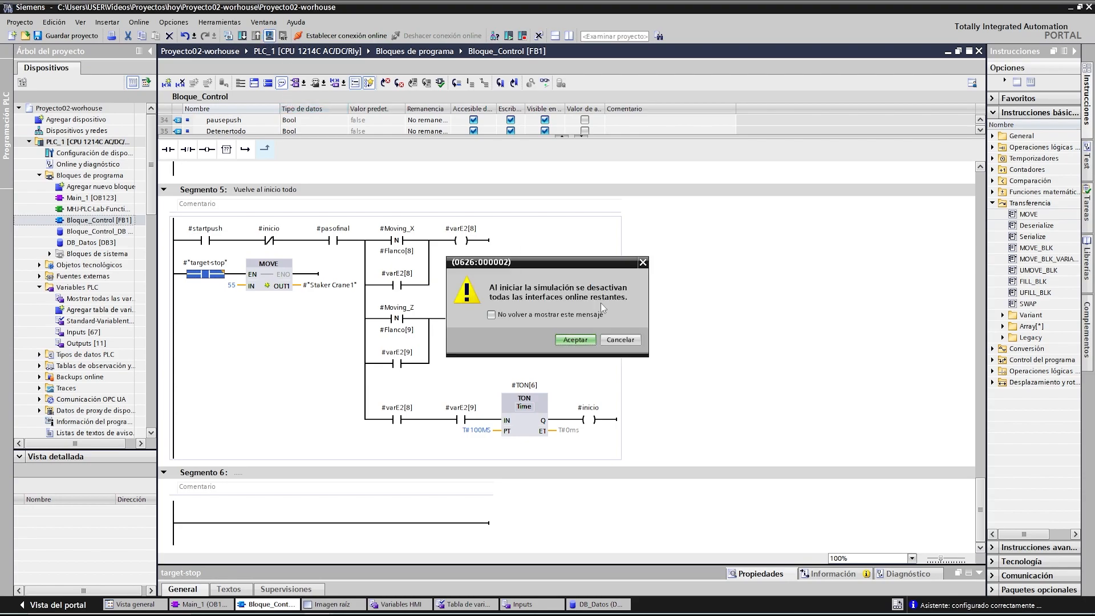
left_click(573, 338)
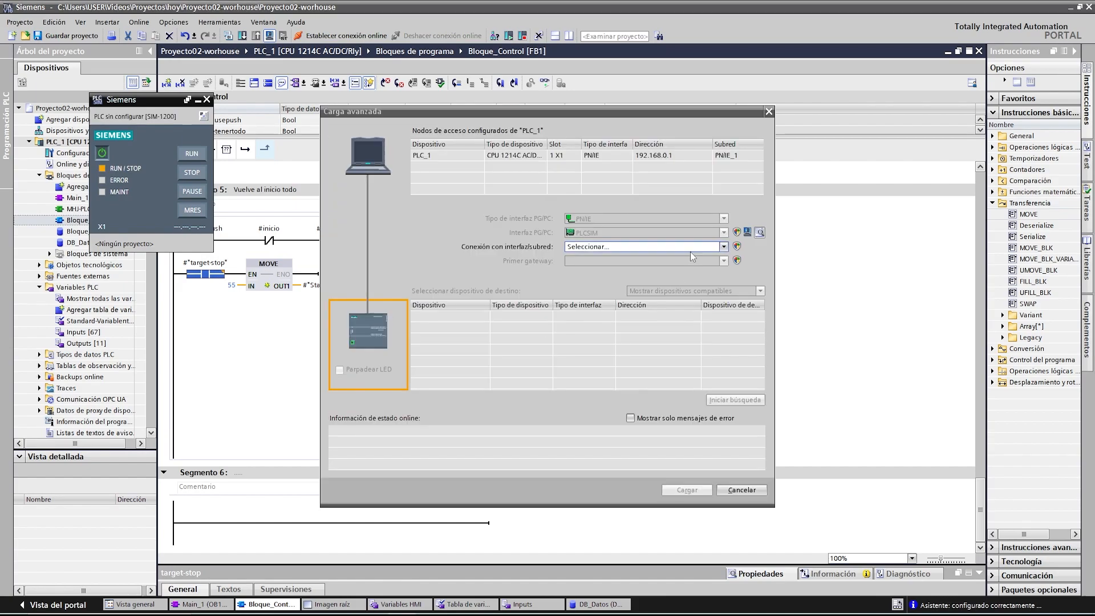
- Search for the simulated PLC over the PN/IE_1 subnet, load the program into it, and finish with the module start option
left_click(690, 247)
left_click(600, 273)
left_click(724, 400)
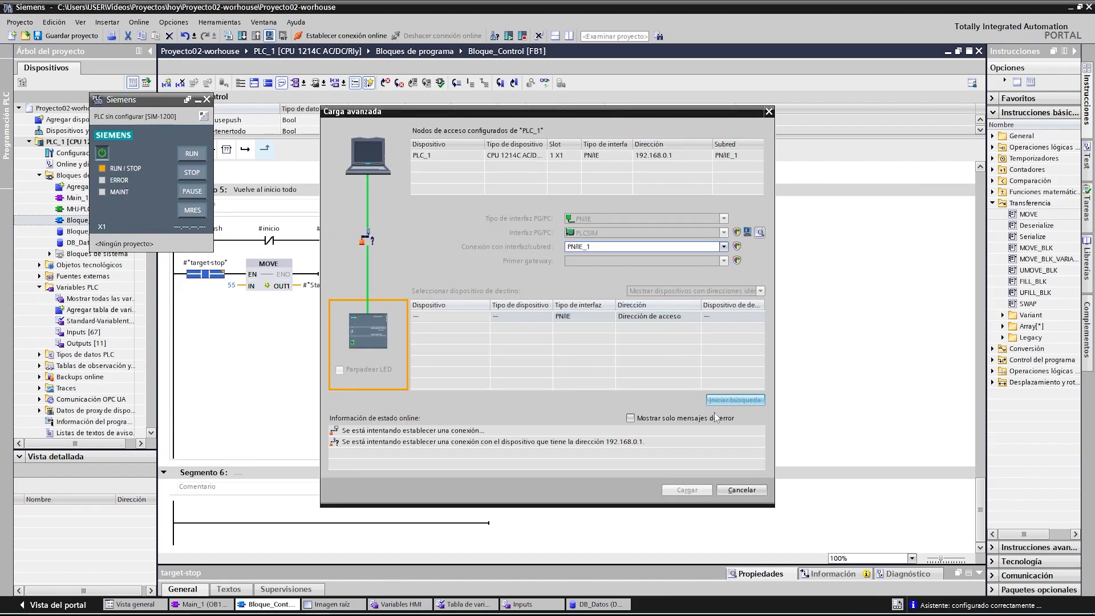
left_click(687, 490)
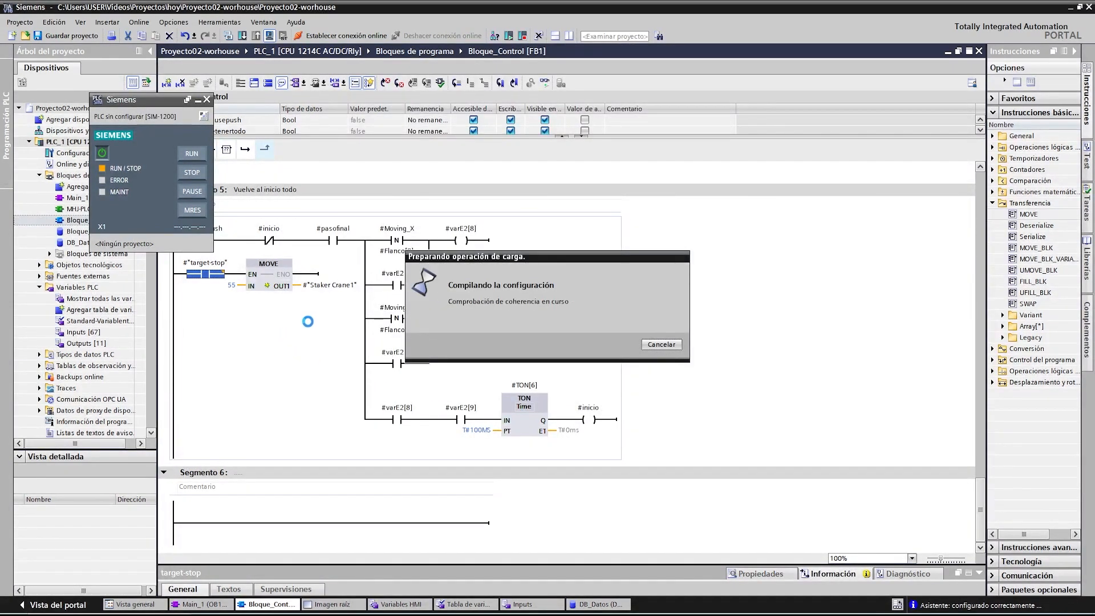
left_click(683, 426)
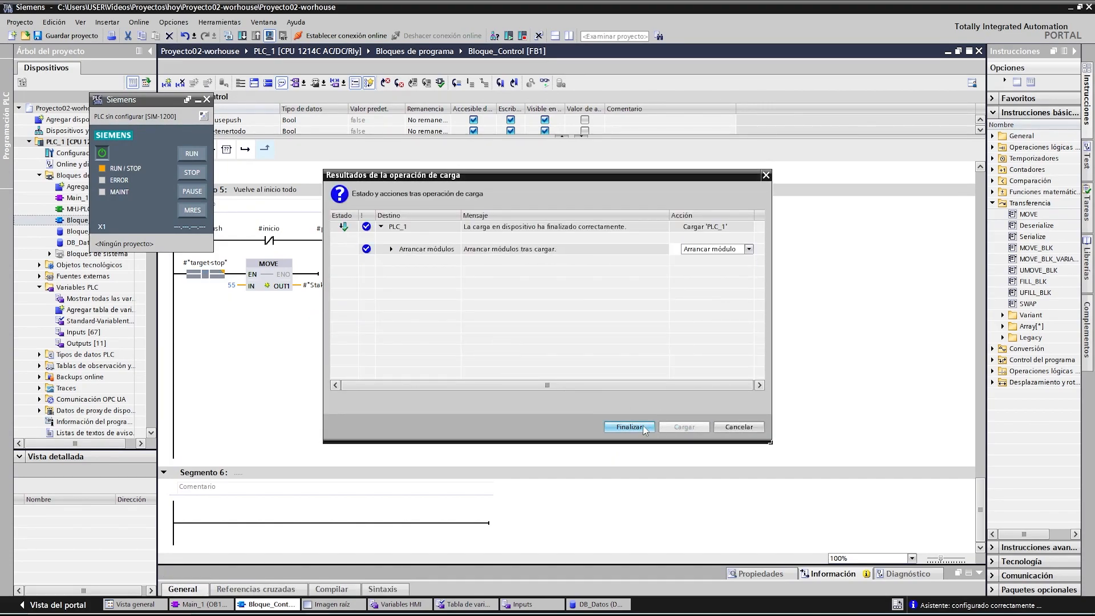
left_click(647, 427)
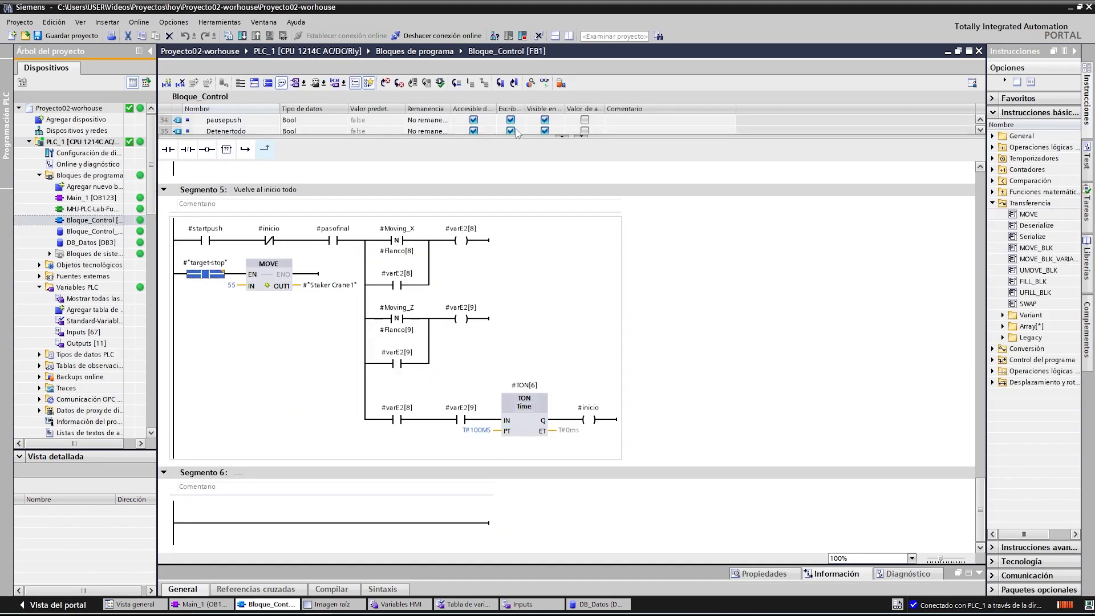
- Open Main_1 [OB123] and turn on online monitoring of its blocks
double_click(87, 197)
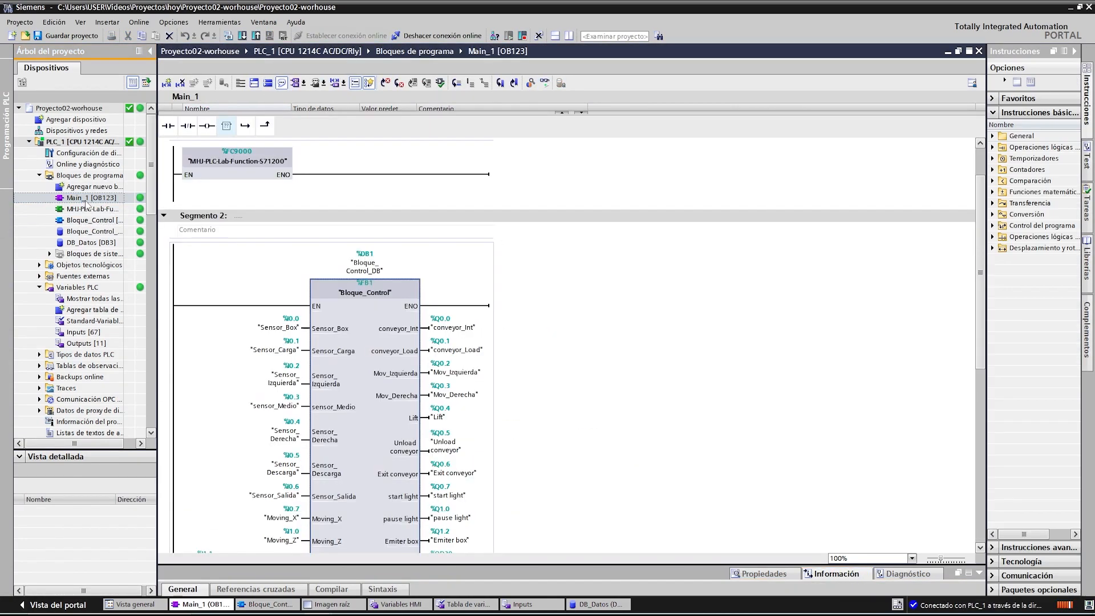
left_click(545, 83)
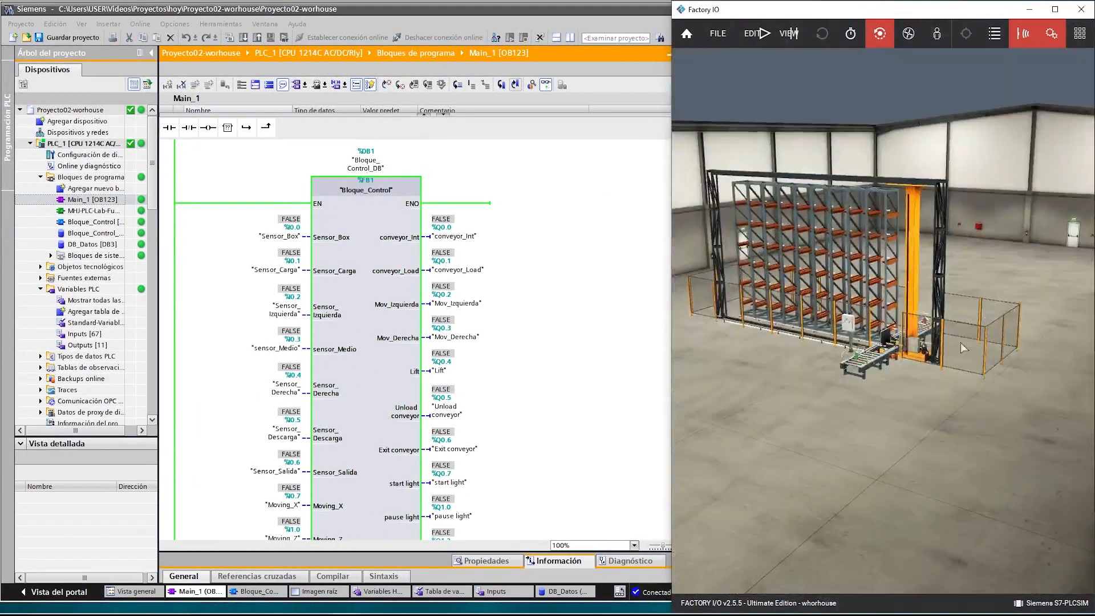
- Widen the Factory IO window beside the program, open its driver settings and connect the Siemens S7-PLCSIM driver
scroll(989, 312, "up", 5)
left_click(525, 403)
left_click_drag(818, 330, 640, 377)
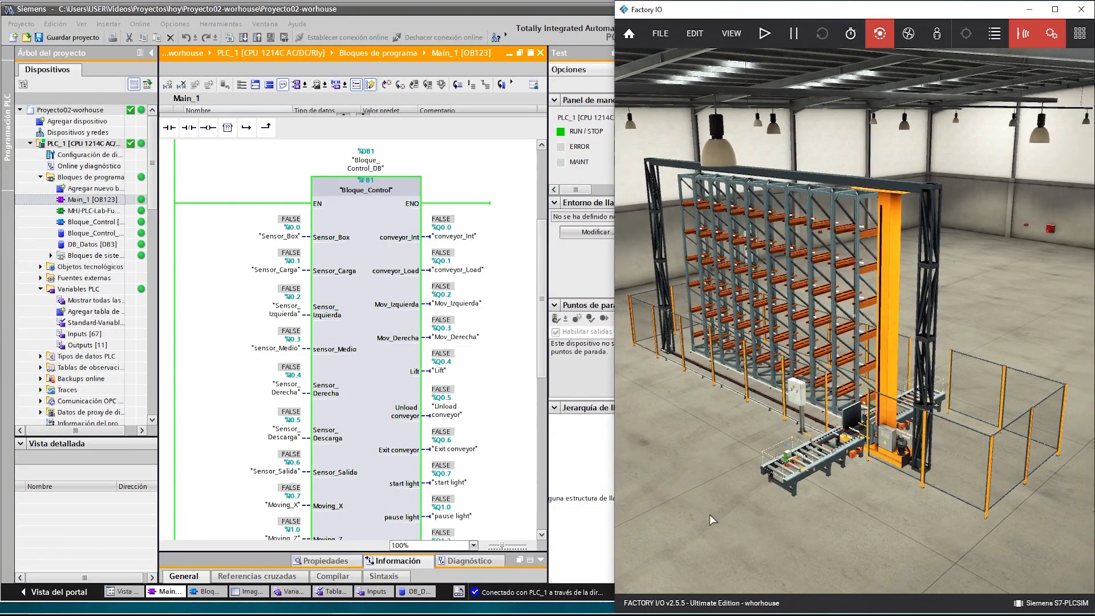
left_click_drag(709, 514, 735, 514)
left_click(661, 39)
left_click(692, 142)
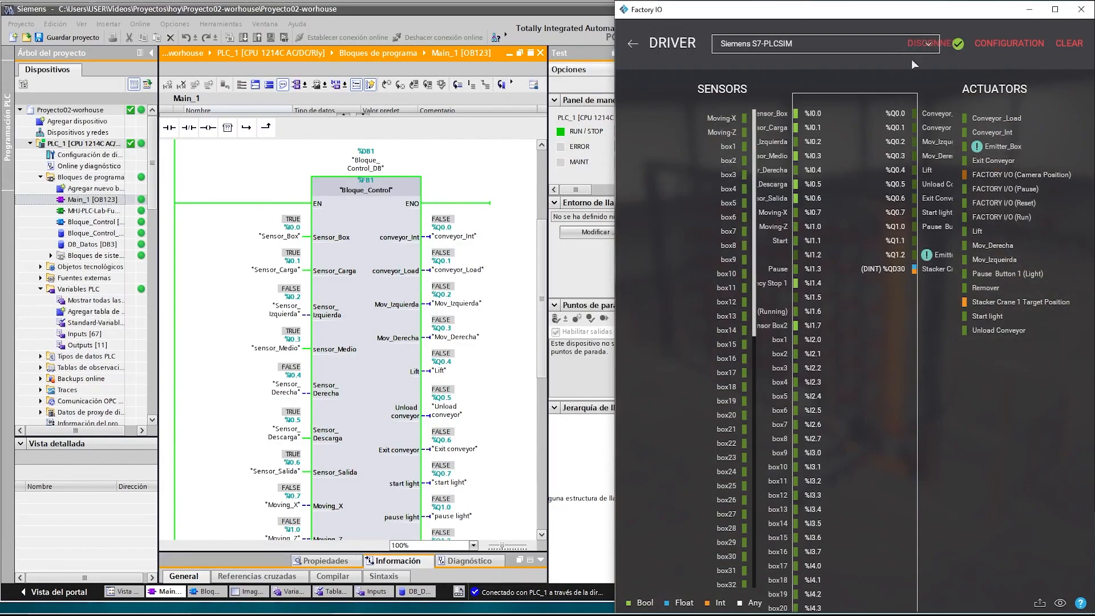
- Leave the driver settings for the warehouse scene, inspect the entry conveyor and close the Emitter_Box tag display
left_click(632, 44)
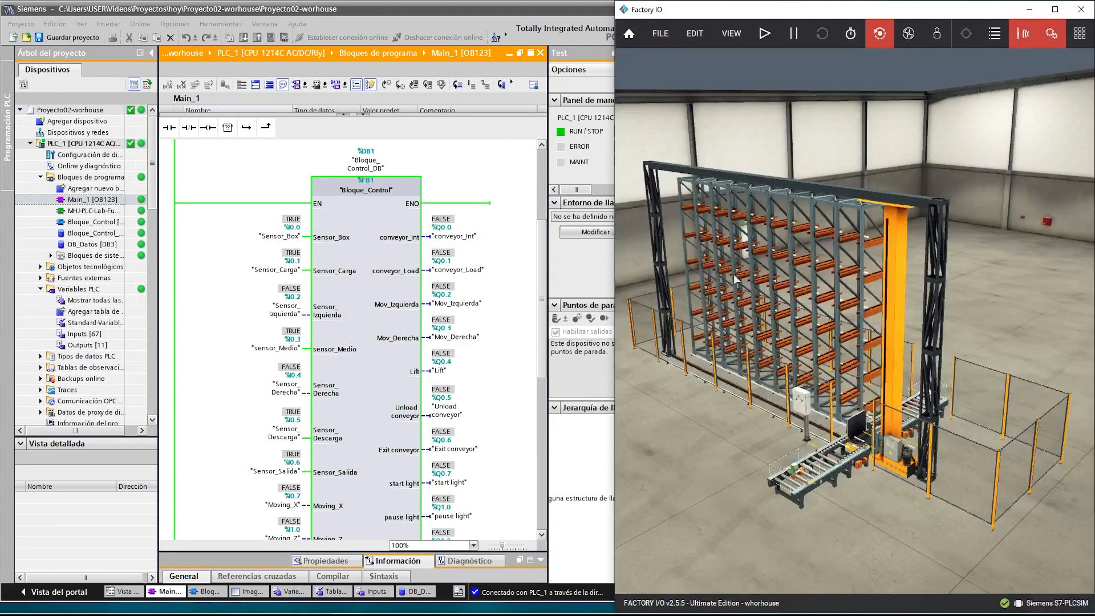
scroll(791, 477, "up", 3)
left_click(823, 503)
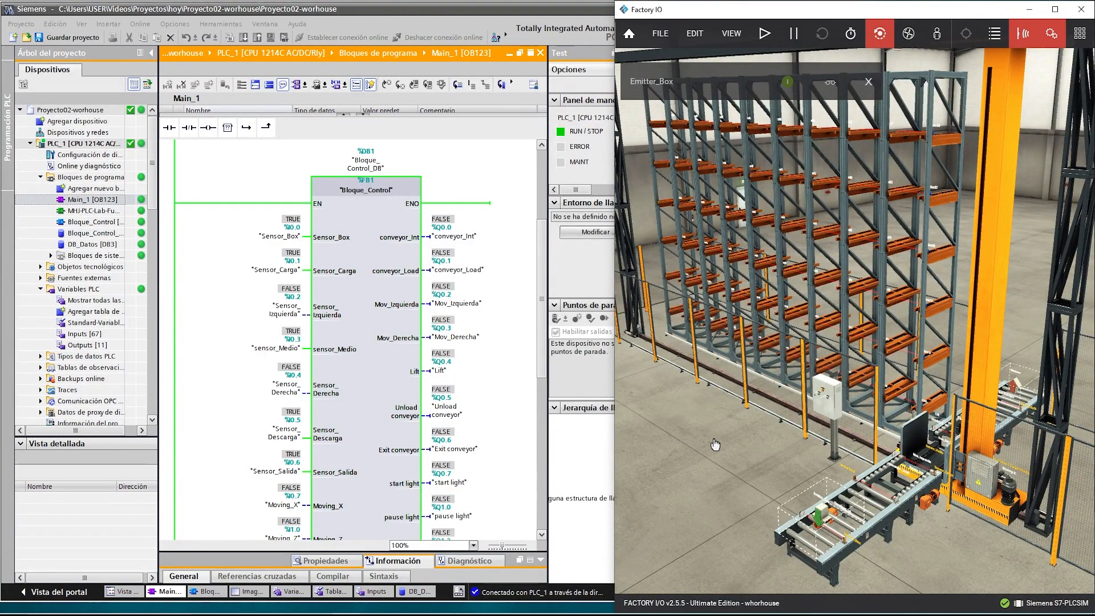
scroll(869, 135, "up", 3)
left_click(868, 81)
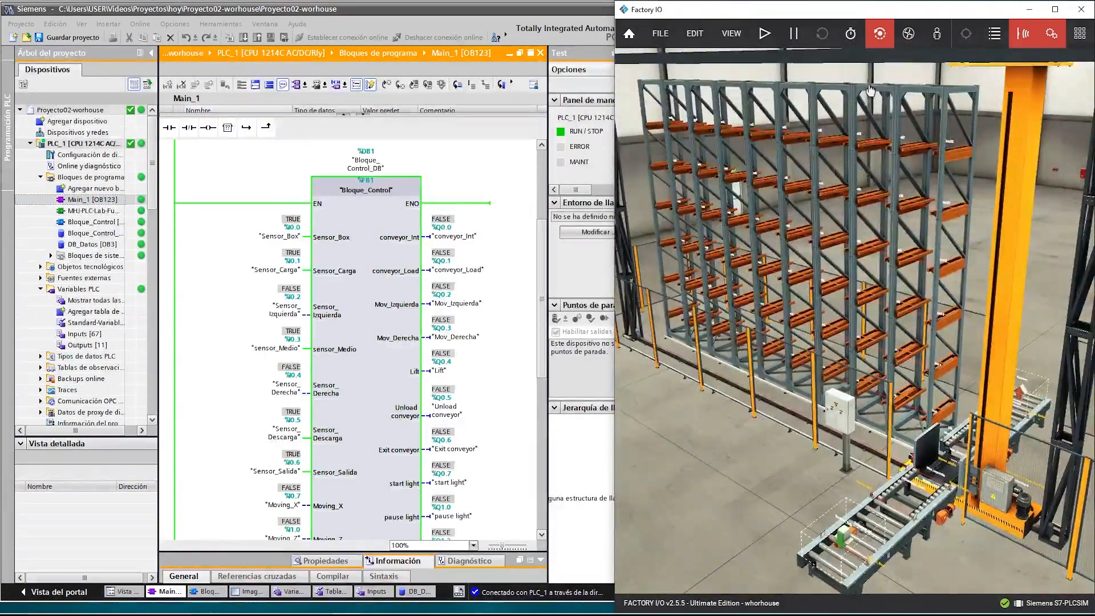
scroll(734, 437, "down", 2)
- Open HMI_1's Imagen raíz screen and show the properties of its Ingresar box button
left_click(141, 339)
scroll(87, 265, "down", 8)
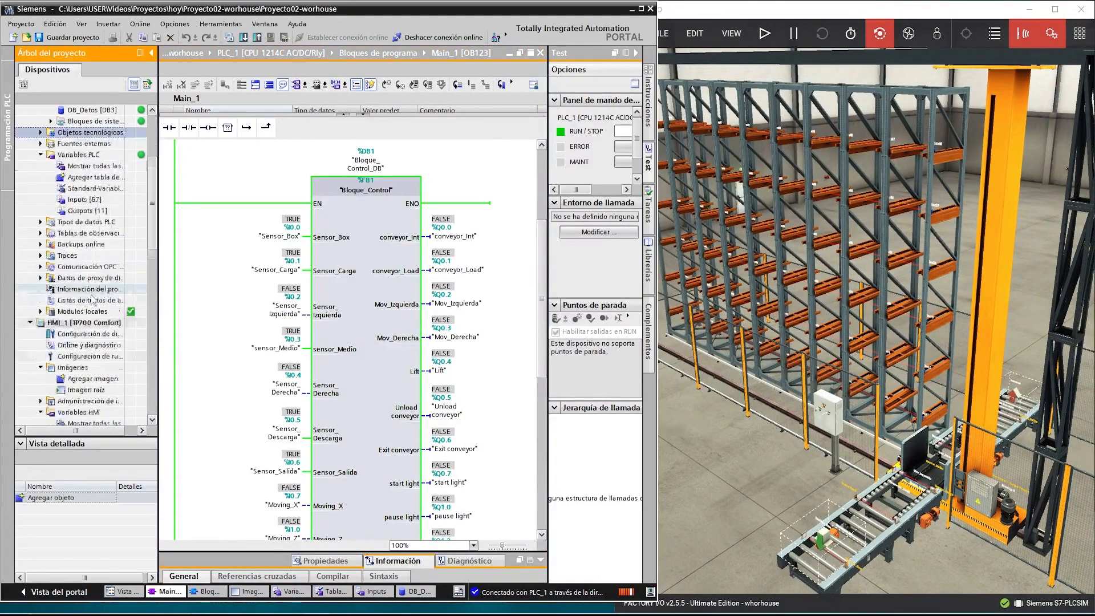
double_click(86, 255)
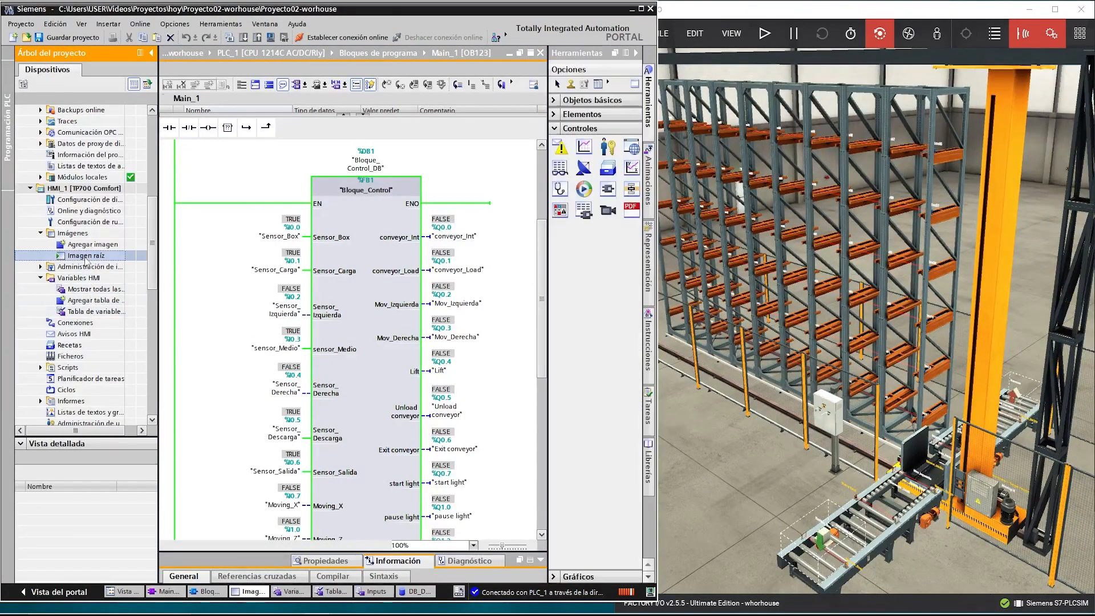
left_click(485, 237)
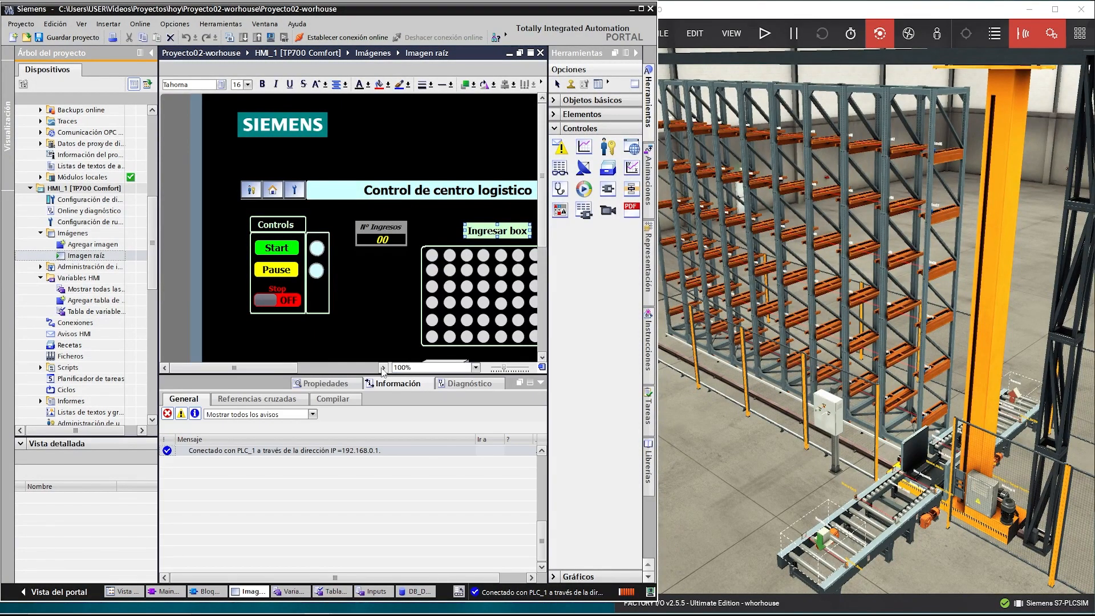
left_click(347, 383)
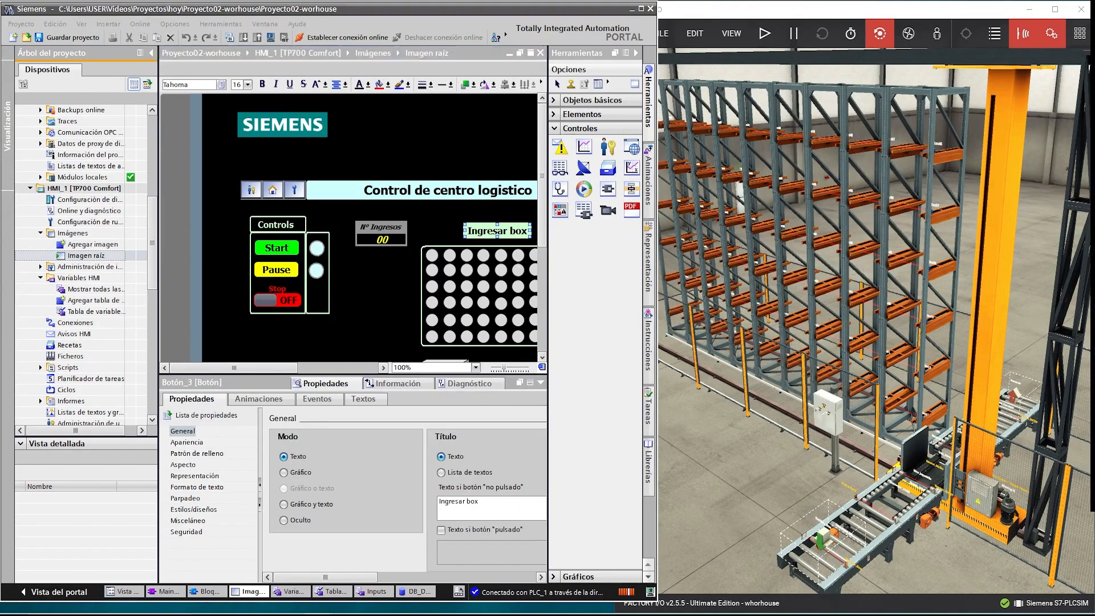
- Add an ActivarBit function to the Pulsar event of the Ingresar box button
left_click(319, 400)
left_click(372, 443)
type("act")
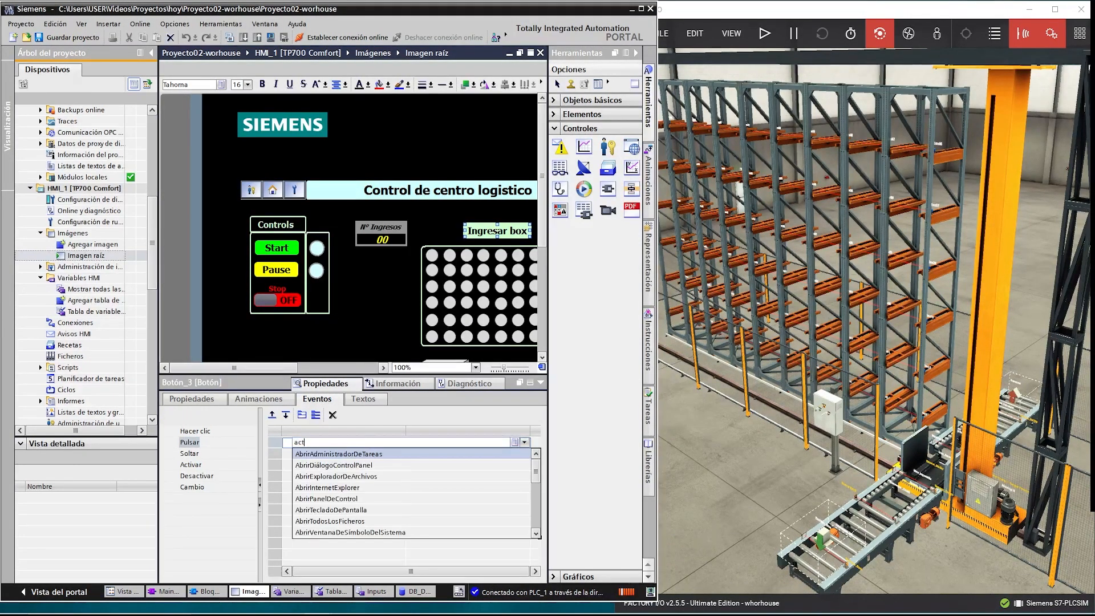
left_click(378, 455)
left_click(525, 453)
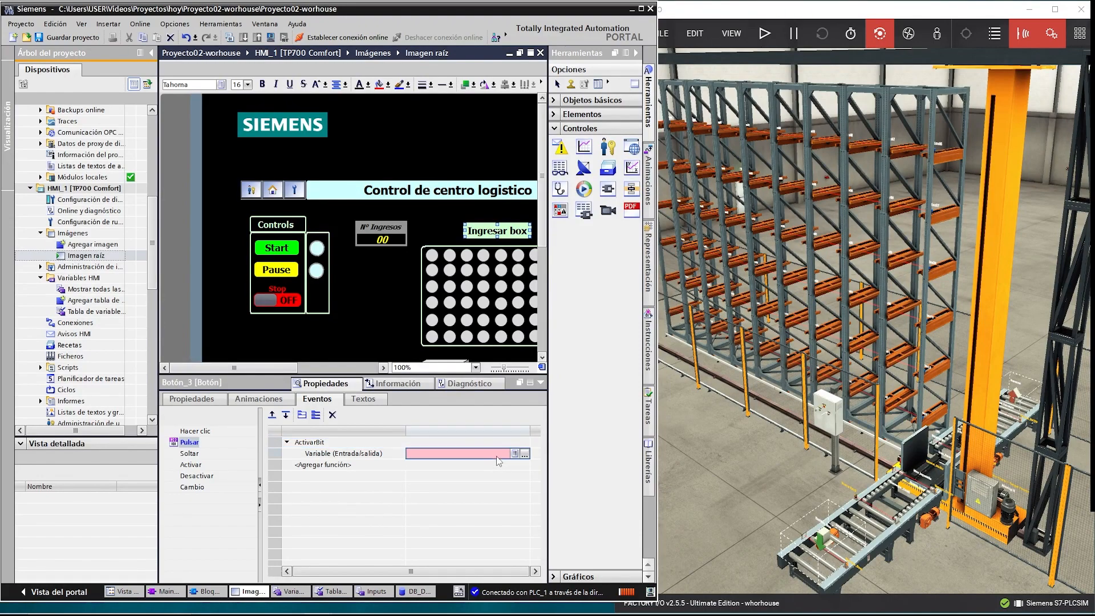
left_click(524, 453)
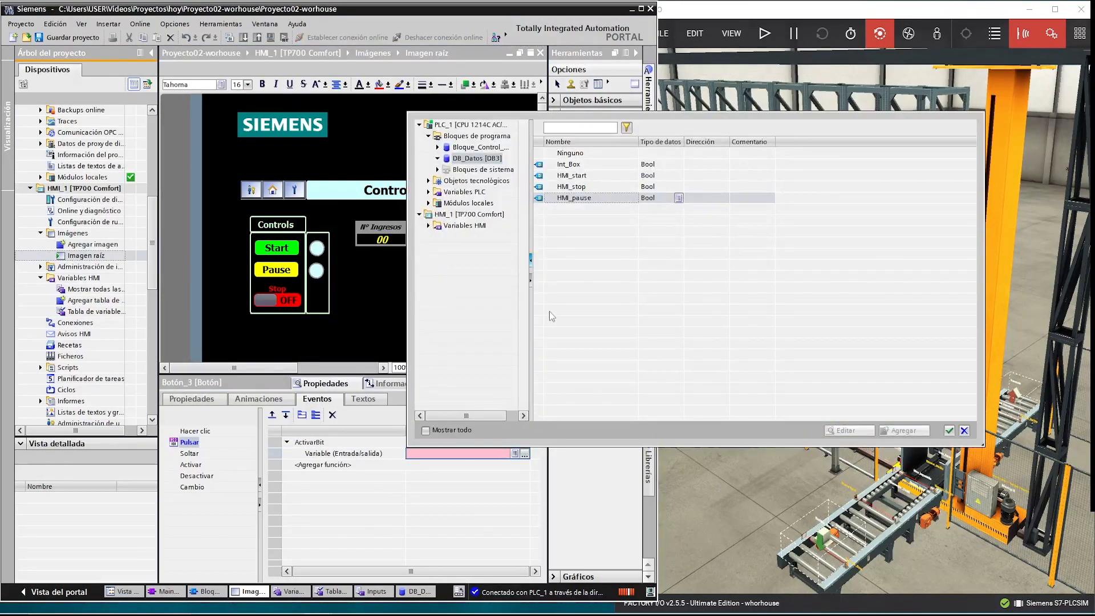
left_click(467, 148)
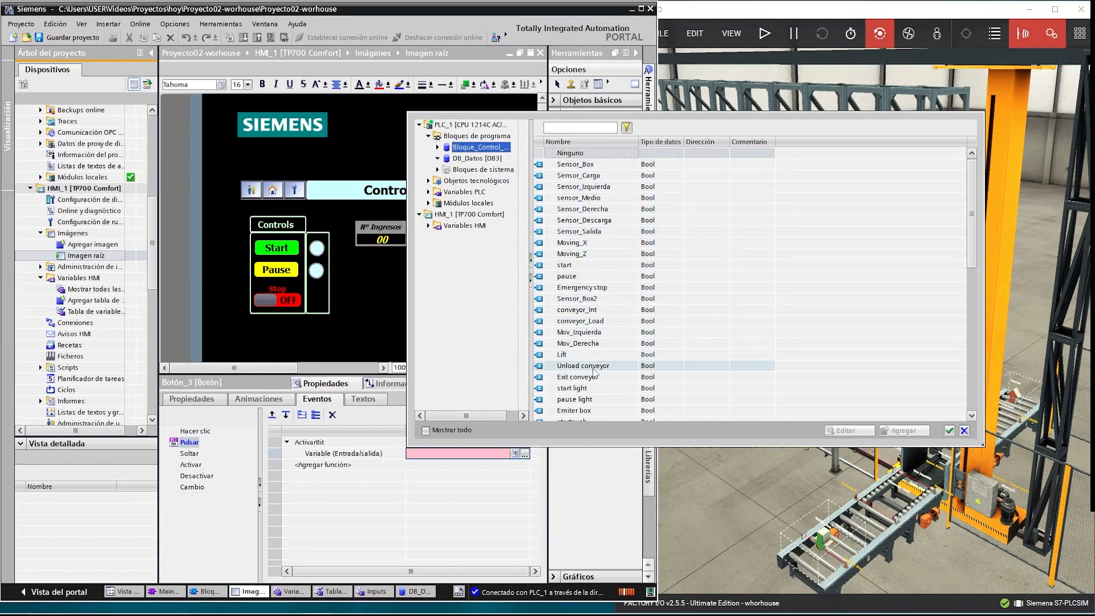
left_click(576, 310)
scroll(577, 311, "down", 3)
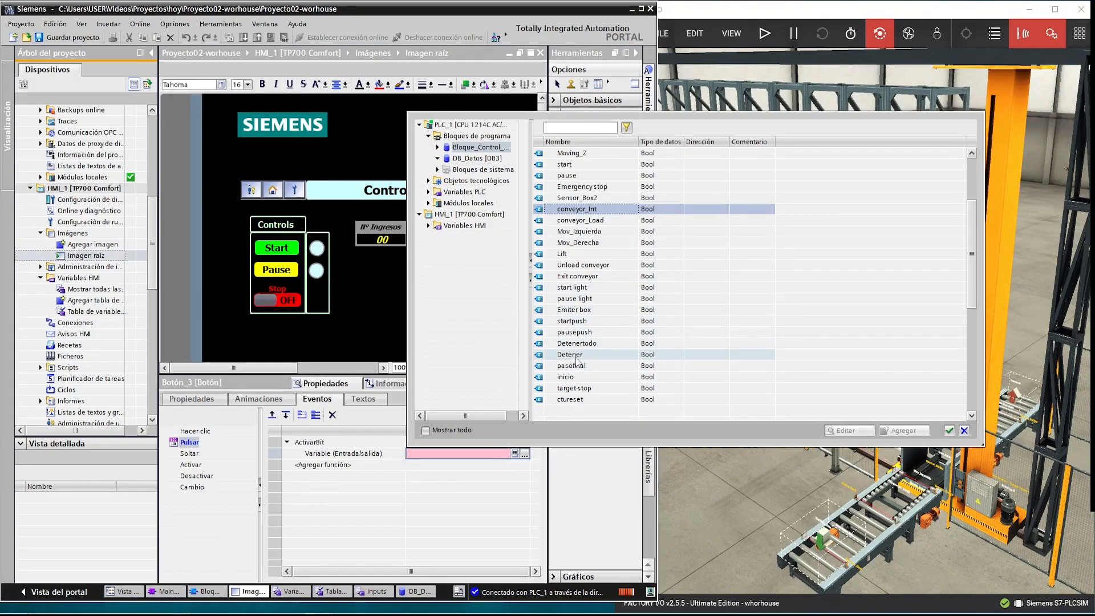
left_click(471, 477)
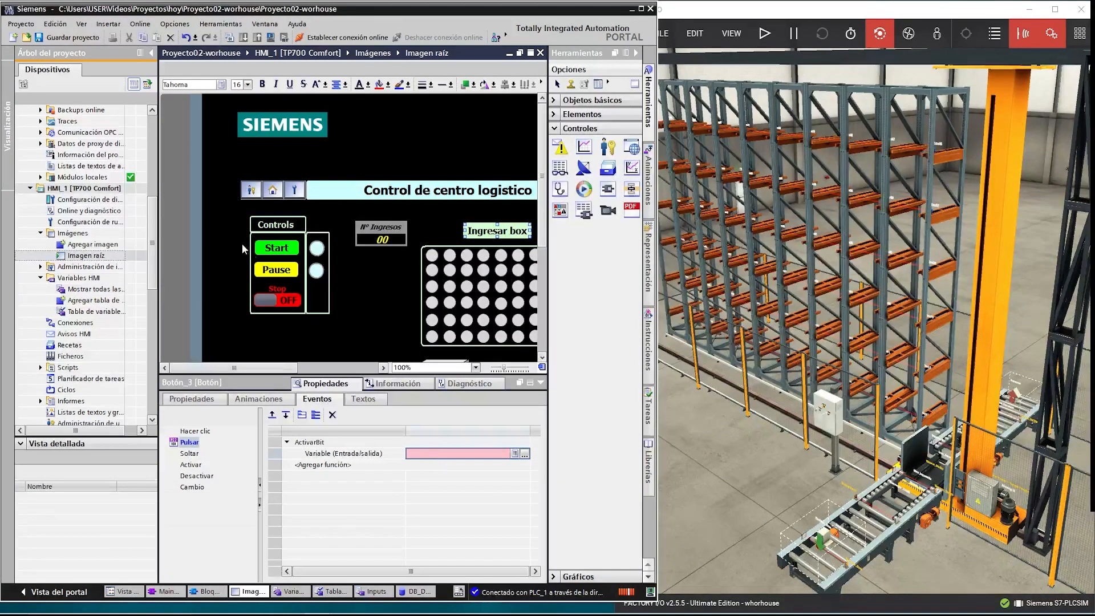
- Open Bloque_Control and examine its emergency stop and Emiter box rungs to see which bit triggers the box emitter
scroll(85, 222, "up", 8)
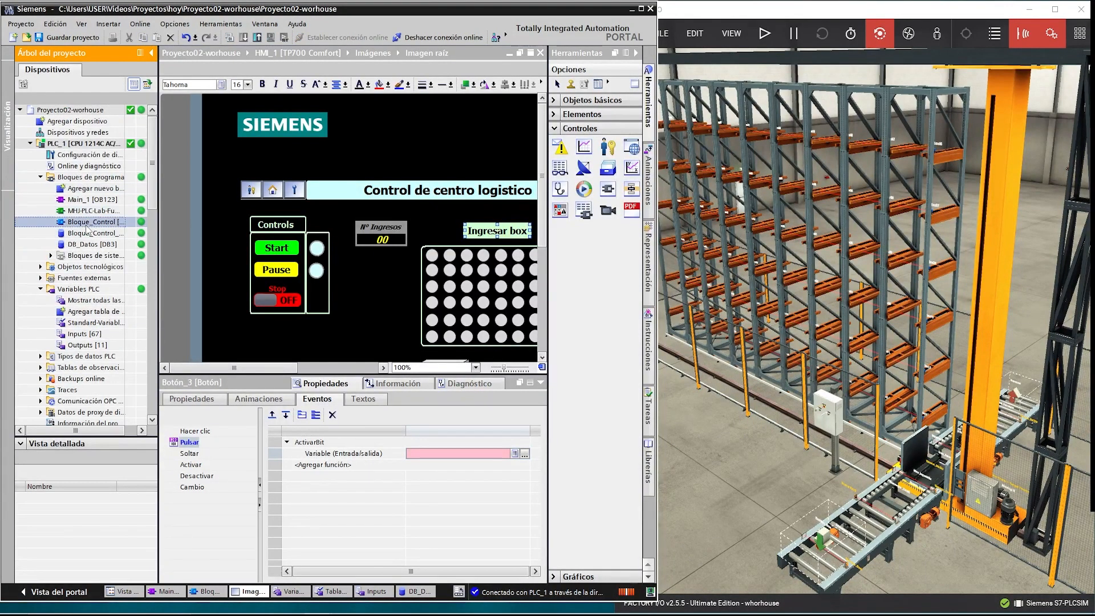
double_click(88, 223)
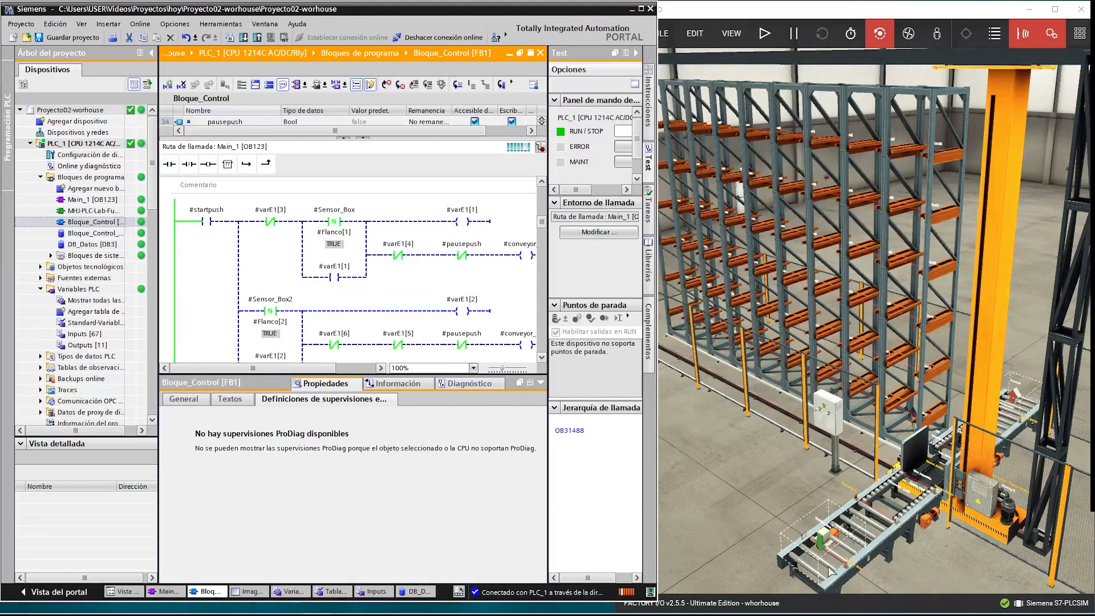
left_click_drag(409, 375, 409, 517)
scroll(460, 295, "up", 5)
scroll(459, 295, "down", 2)
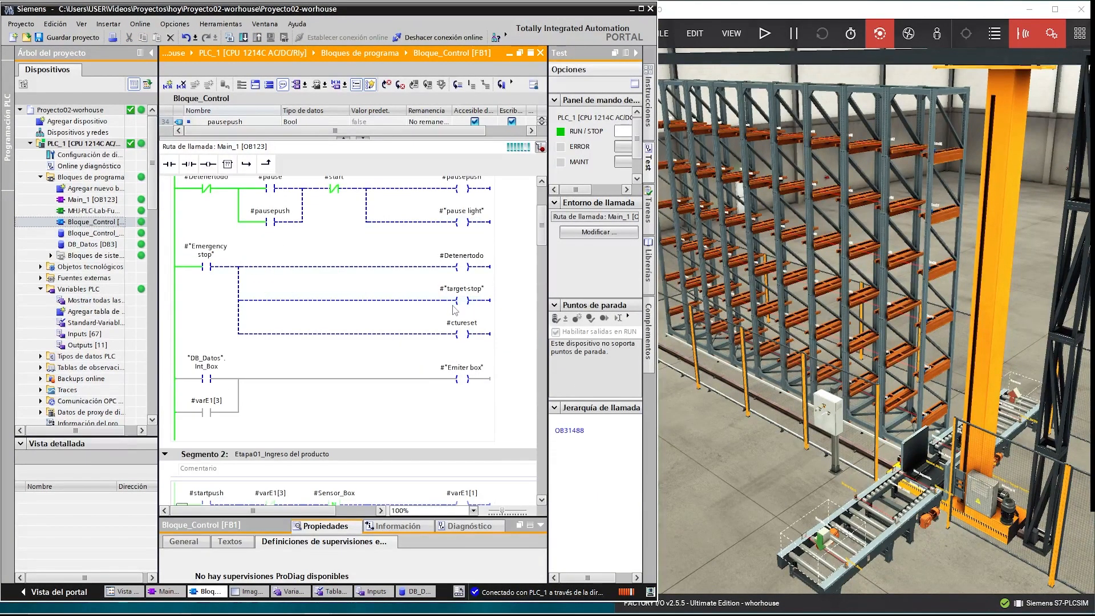
left_click(451, 320)
scroll(451, 319, "down", 2)
scroll(251, 288, "up", 1)
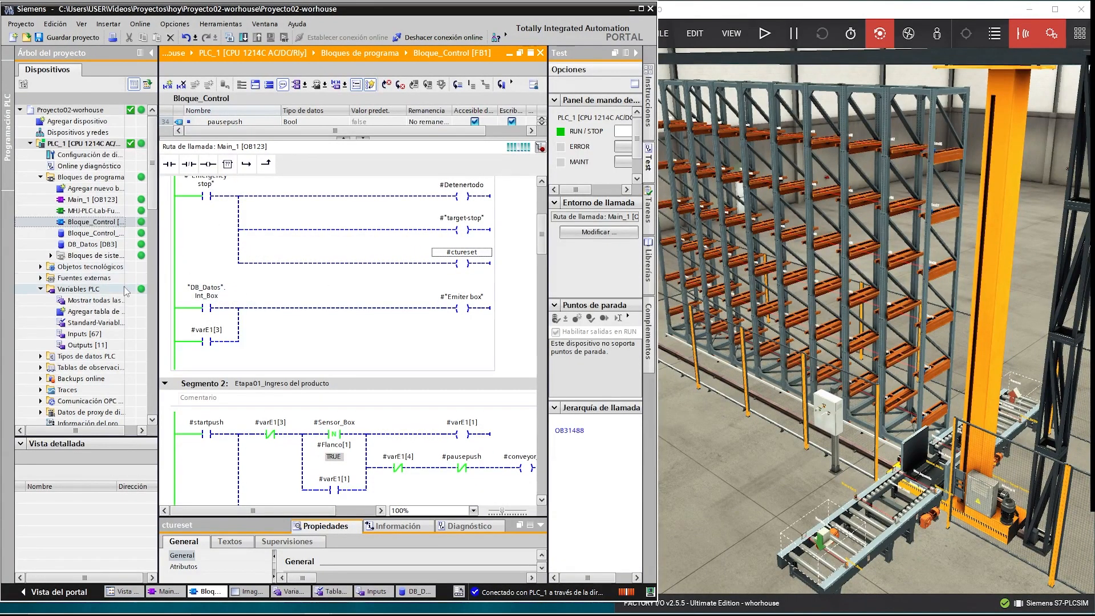
- Return to Imagen raíz and assign DB_Datos' Int_Box variable to the Ingresar box button's ActivarBit function
left_click(93, 346)
scroll(93, 349, "down", 8)
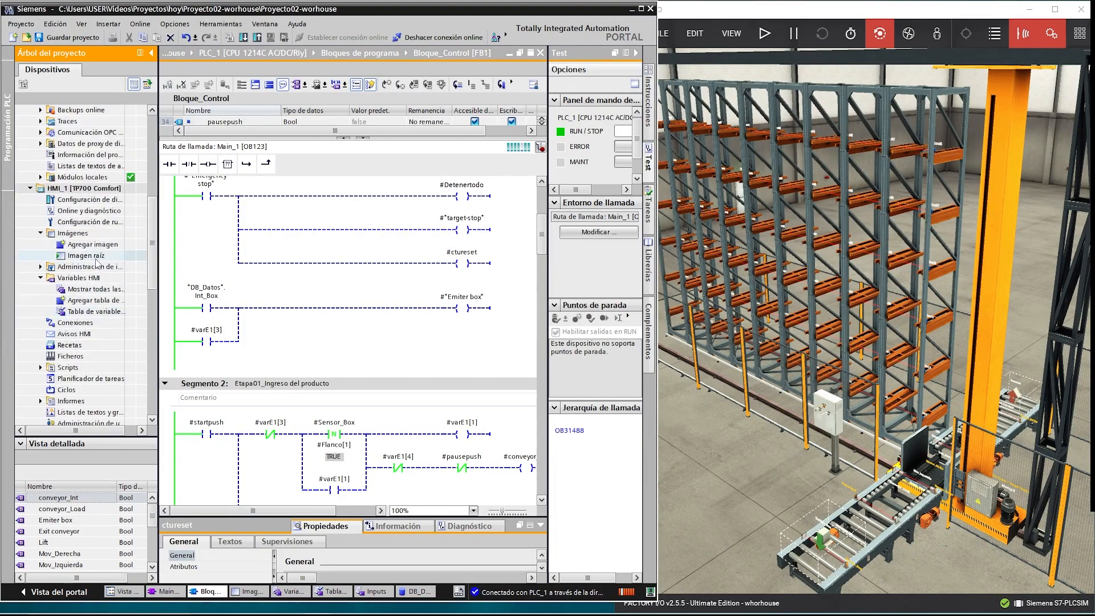
double_click(86, 255)
left_click_drag(402, 508, 402, 359)
left_click(491, 231)
left_click(439, 441)
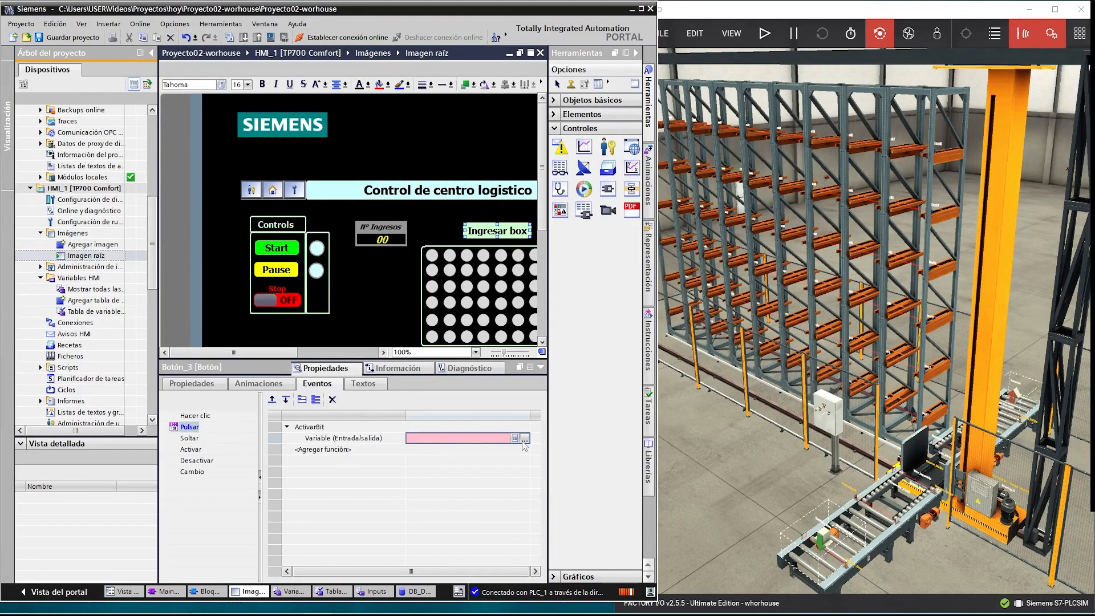
left_click(524, 438)
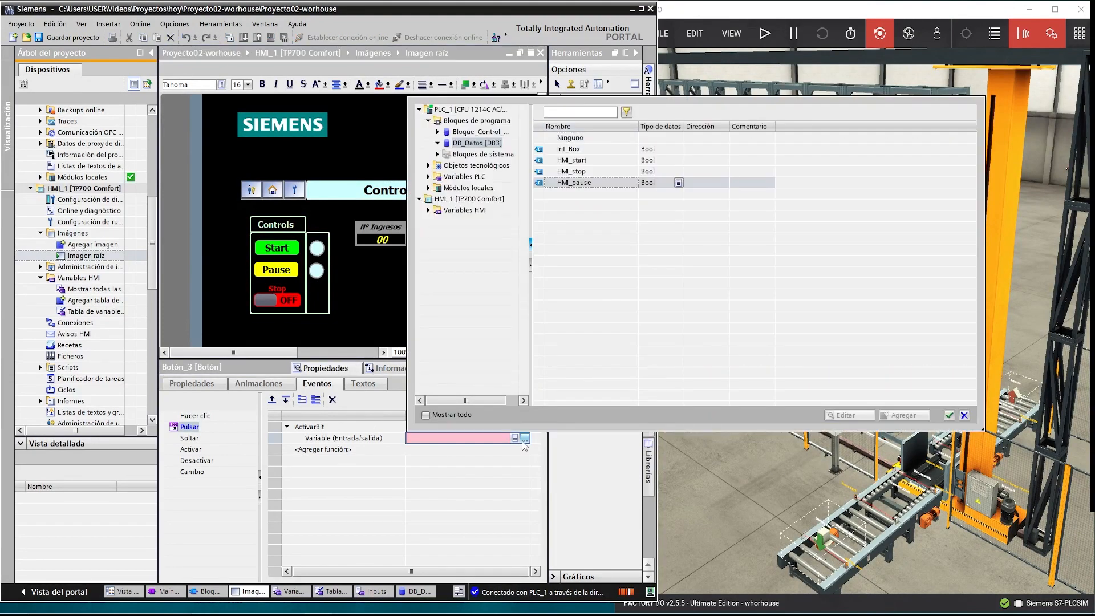
left_click(570, 149)
left_click(948, 416)
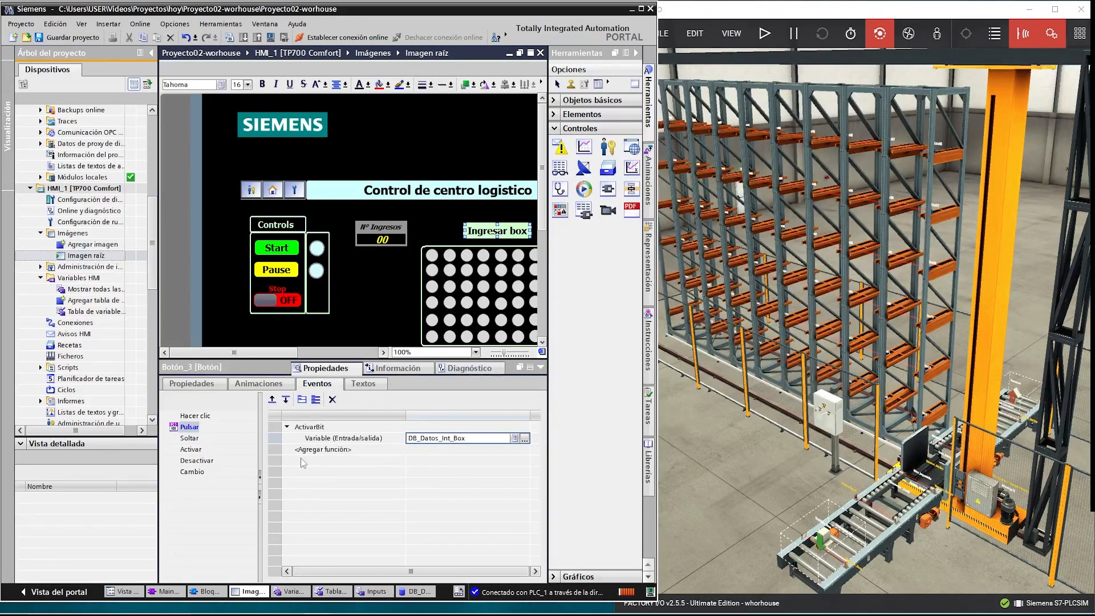
- Add a DesactivarBit function to the button's Soltar event and assign it DB_Datos' Int_Box variable
key("Down")
left_click(340, 431)
type("desa")
left_click(371, 439)
left_click(516, 439)
left_click(524, 439)
left_click(577, 150)
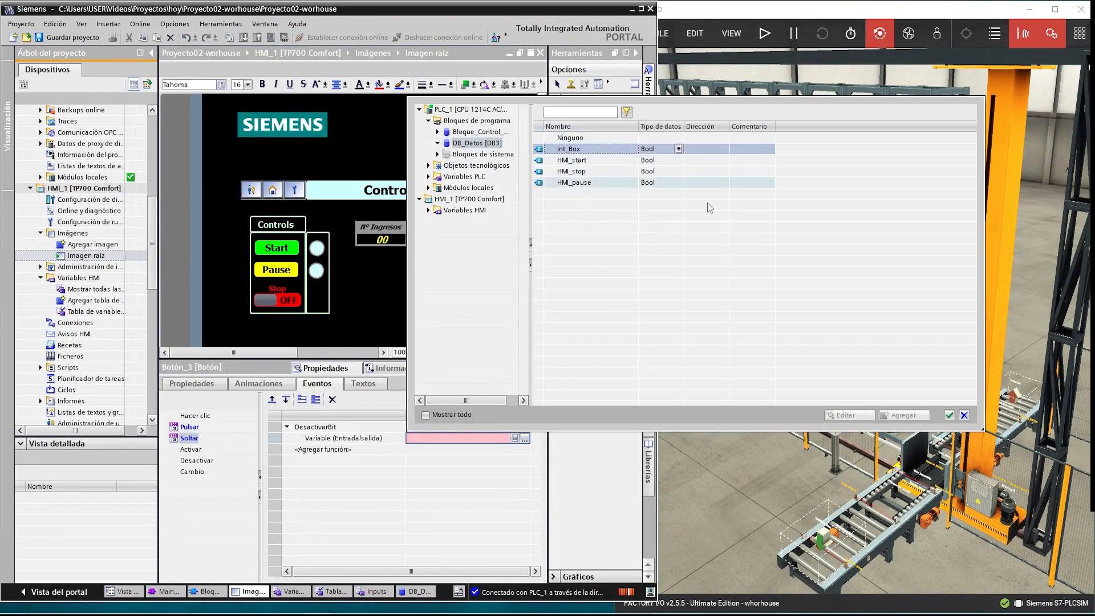
left_click(948, 415)
- Start the HMI_1 runtime simulation and place its window lower on the screen, beside the warehouse scene
left_click_drag(386, 360, 396, 528)
left_click(86, 234)
scroll(87, 239, "up", 2)
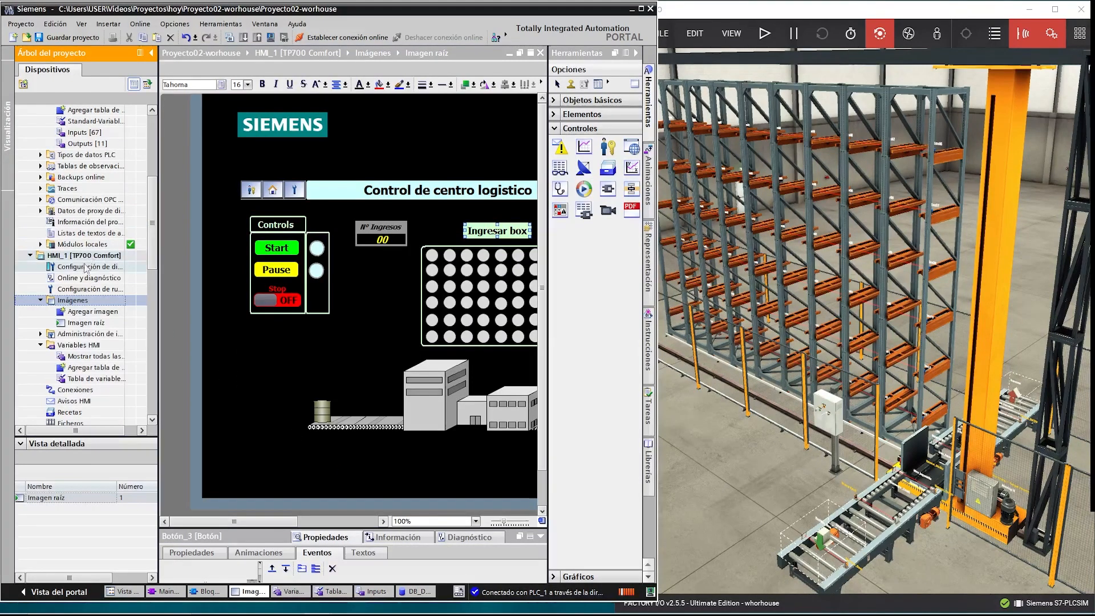
left_click(92, 259)
left_click(271, 37)
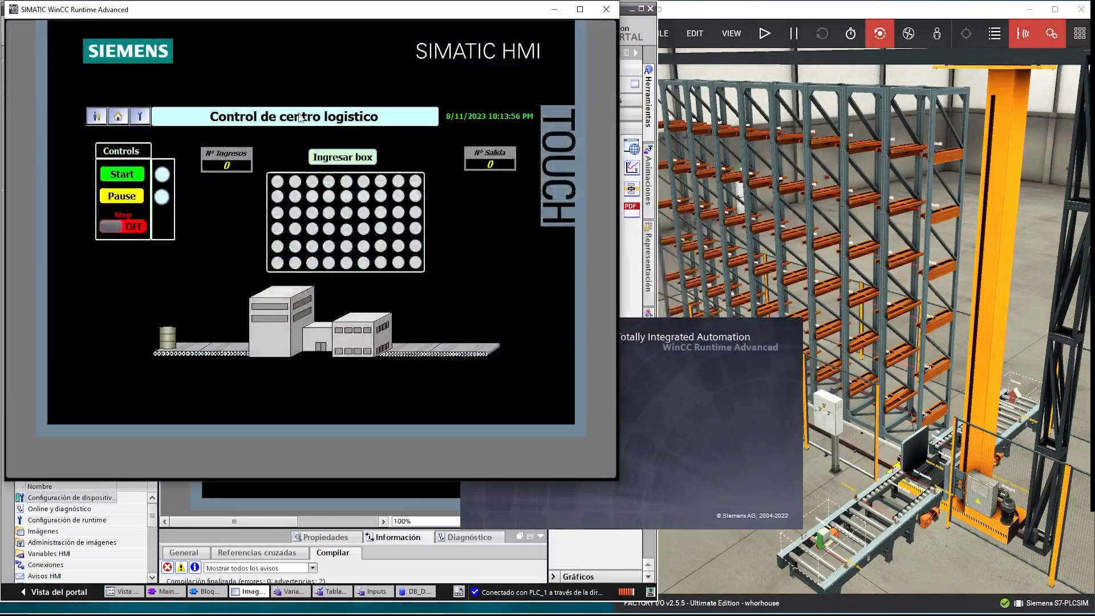
left_click_drag(447, 11, 447, 137)
- Check the Siemens S7-PLCSIM driver connection in Factory IO, return to the warehouse scene and run it
left_click(734, 425)
mouse_move(750, 452)
left_mouse_down()
mouse_move(767, 435)
mouse_move(774, 445)
mouse_move(740, 461)
left_mouse_up()
scroll(775, 444, "down", 5)
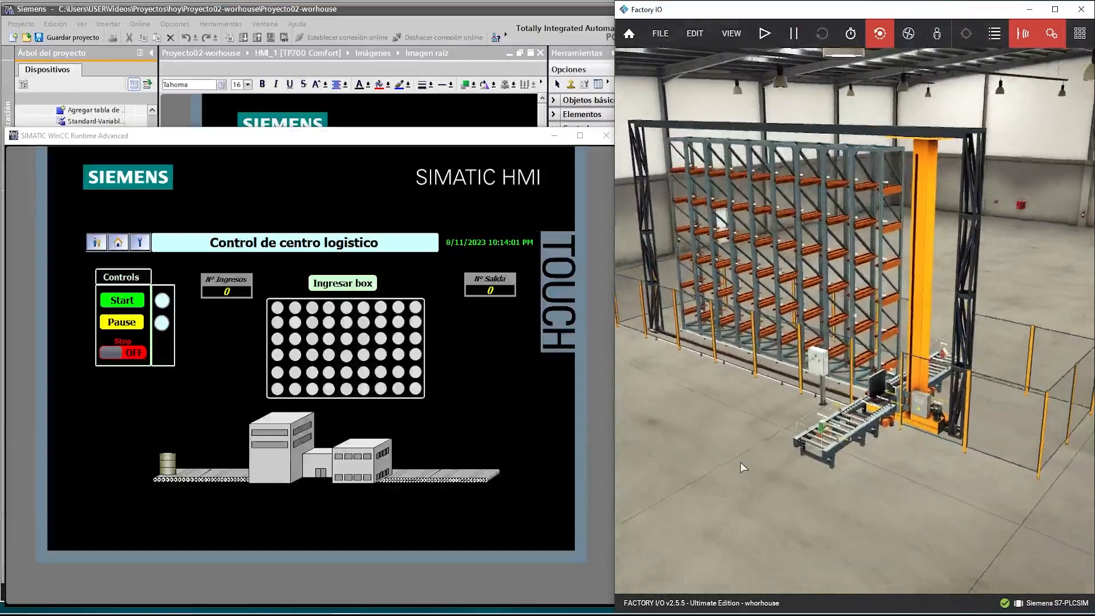
left_click(660, 33)
left_click(695, 153)
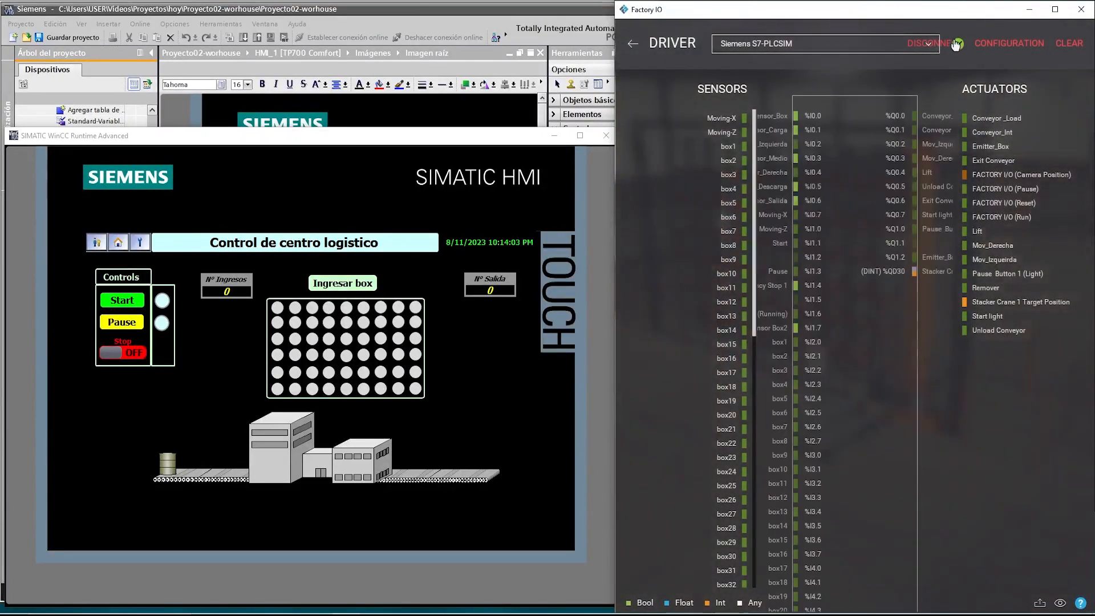
left_click(632, 44)
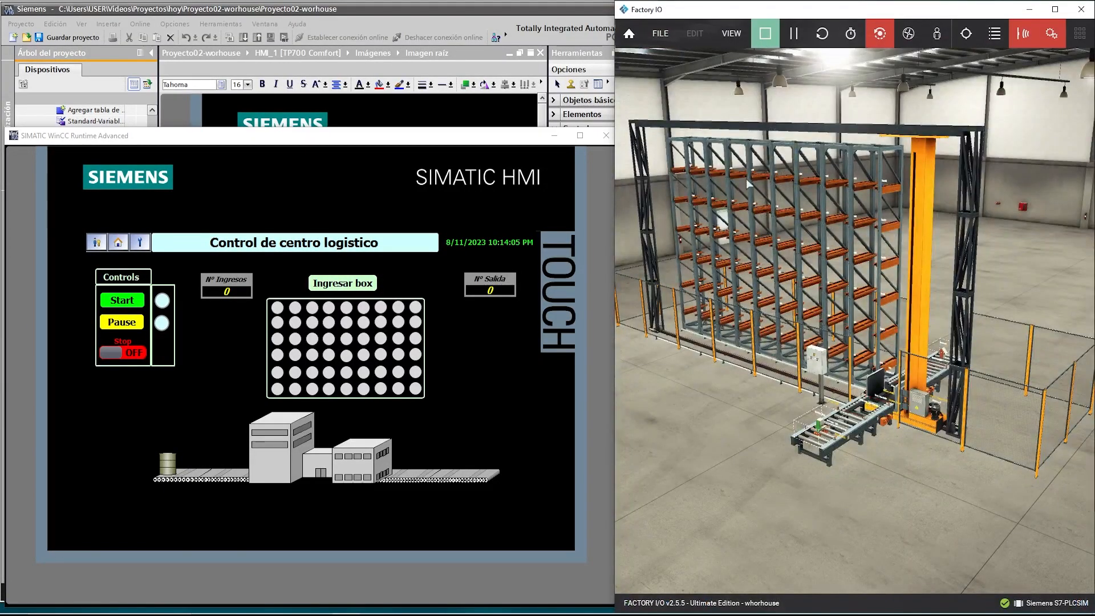
left_click_drag(761, 368, 767, 416)
scroll(752, 436, "up", 2)
left_click_drag(707, 455, 720, 453)
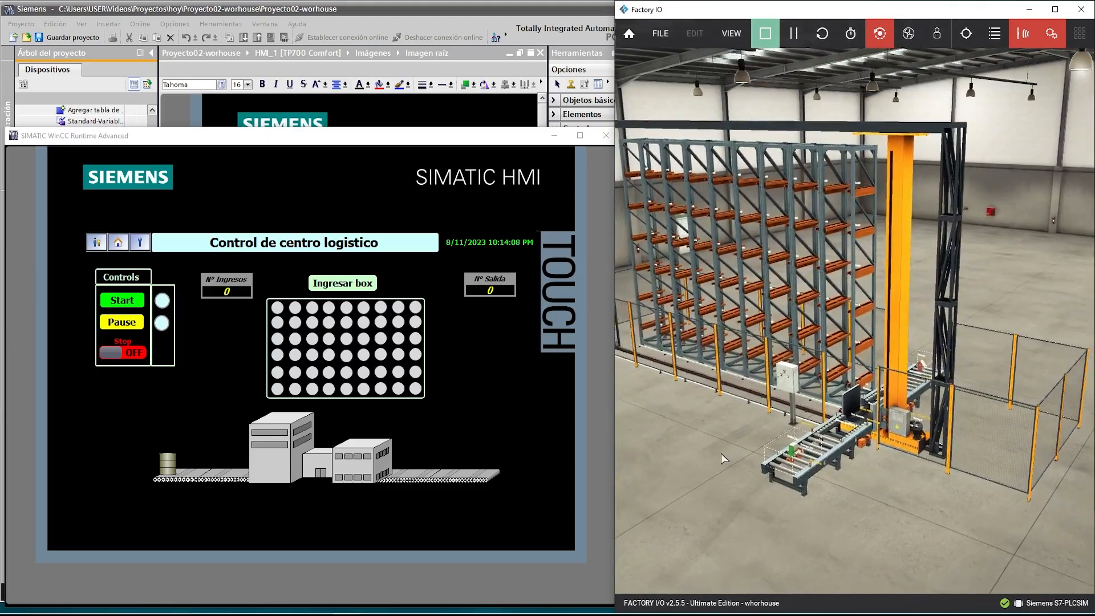
scroll(720, 453, "up", 3)
- Insert two boxes with the HMI's Ingresar box button and follow them along the entry conveyor to the stacker crane
left_click(500, 439)
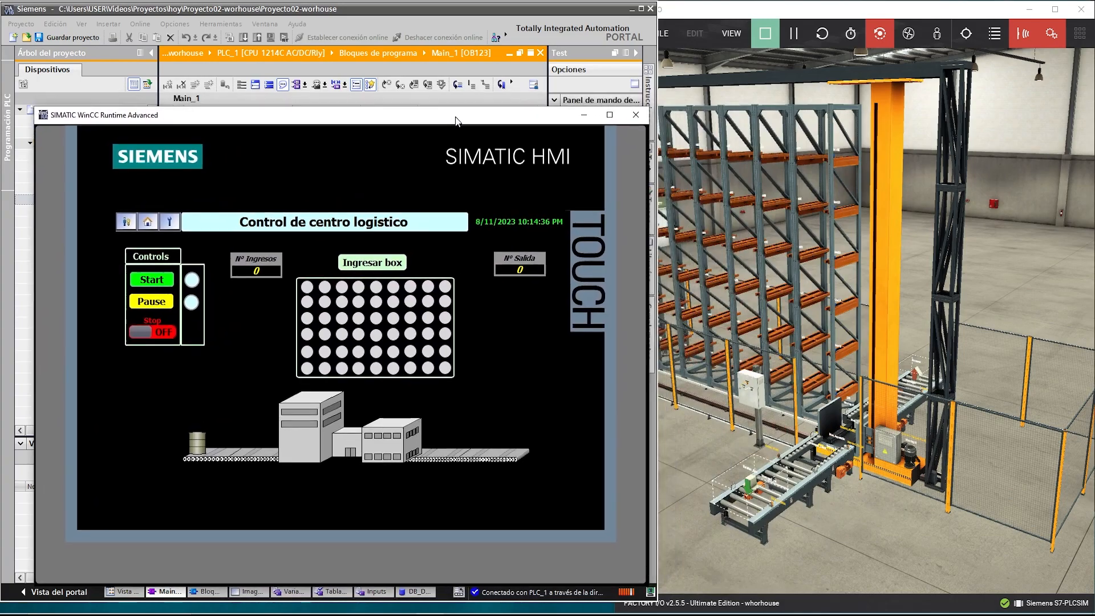
left_click_drag(719, 413, 762, 406)
scroll(761, 406, "up", 3)
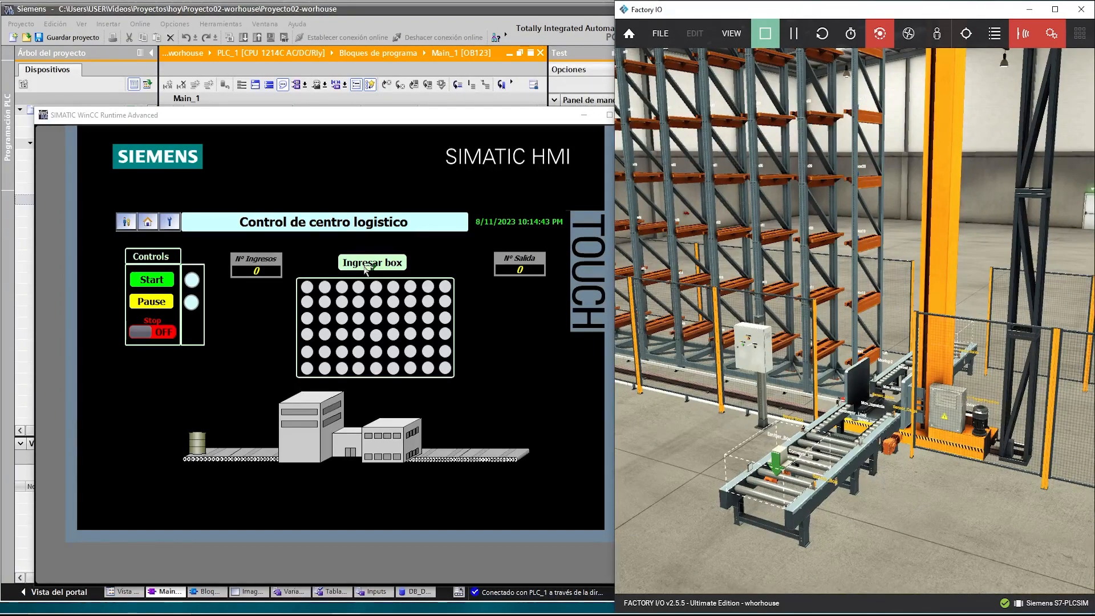
left_click(371, 265)
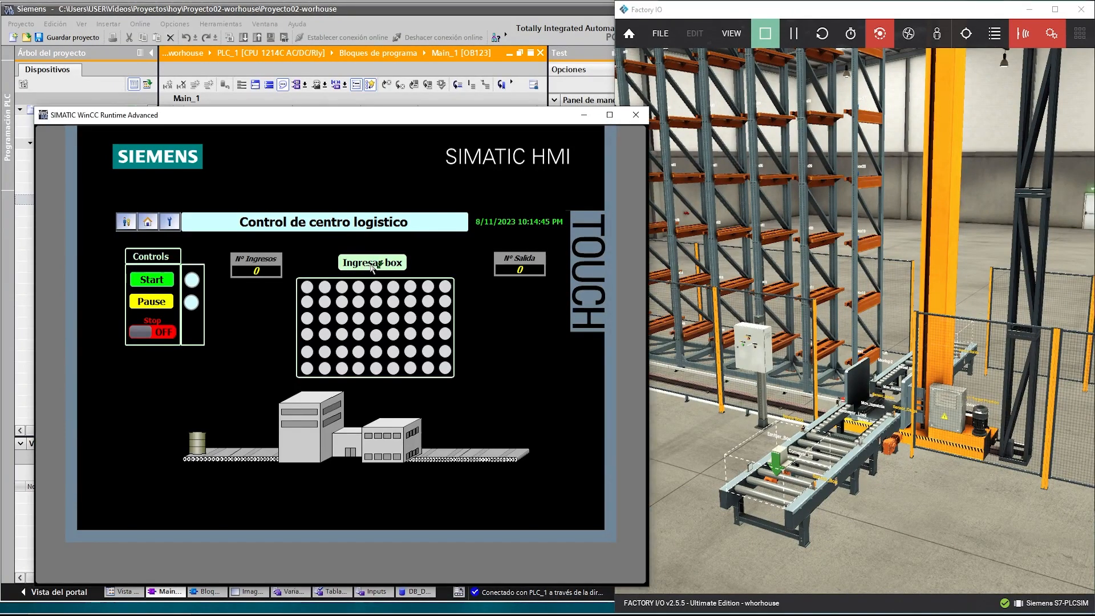
left_click(385, 266)
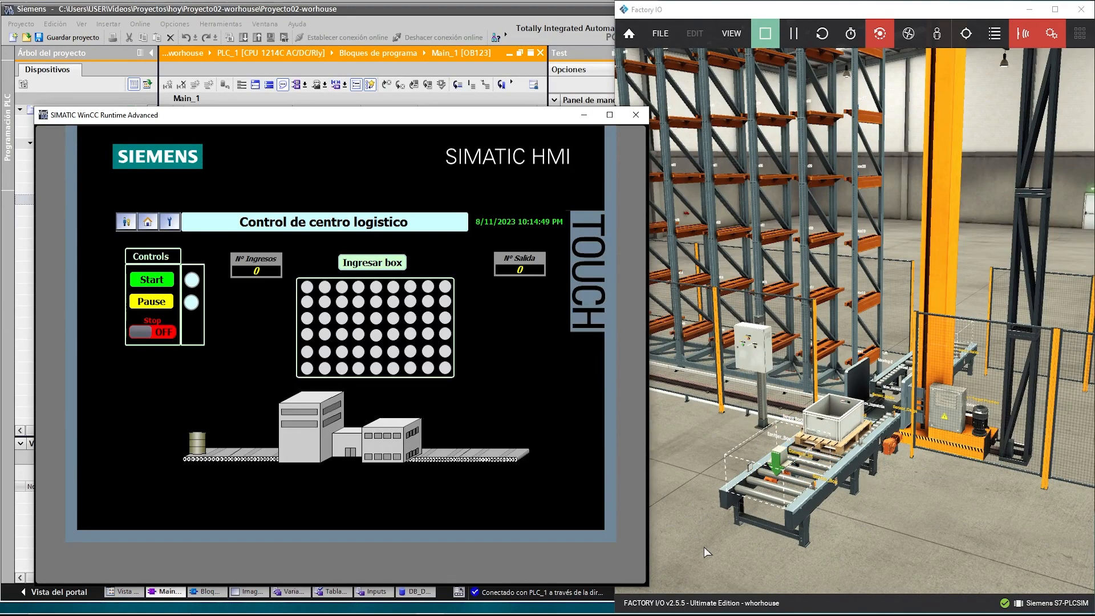
left_click_drag(529, 118, 509, 117)
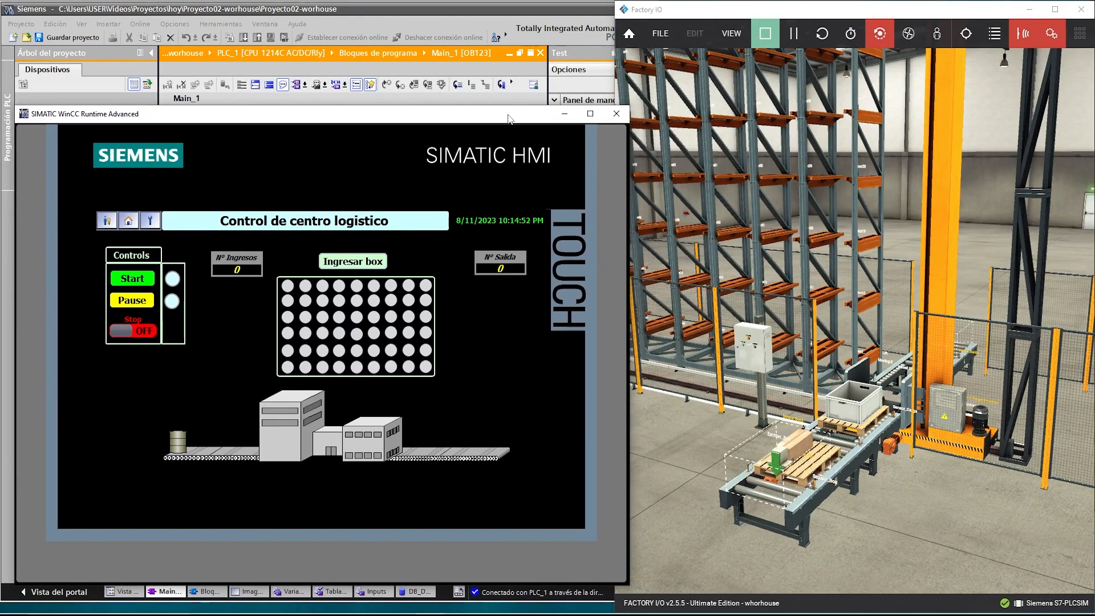
left_click_drag(935, 484, 968, 516)
scroll(967, 515, "down", 2)
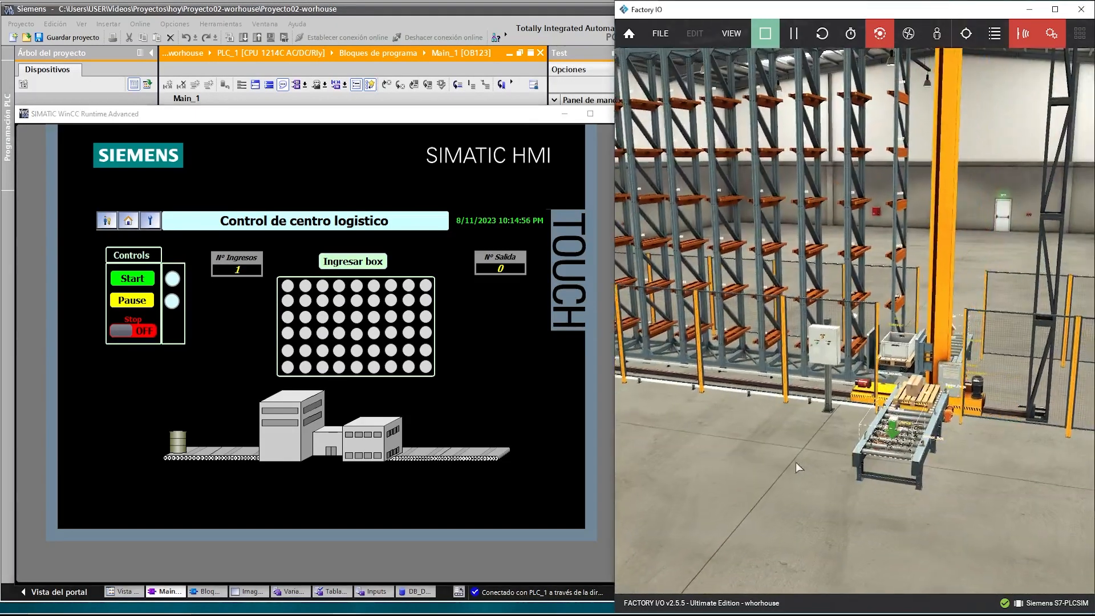
left_click_drag(796, 460, 848, 370)
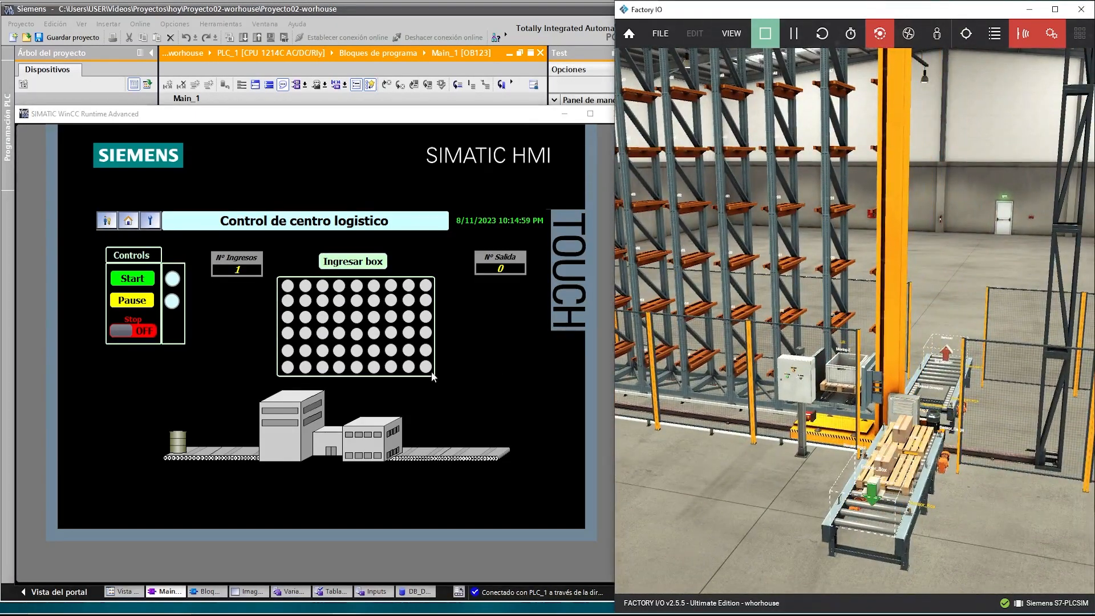
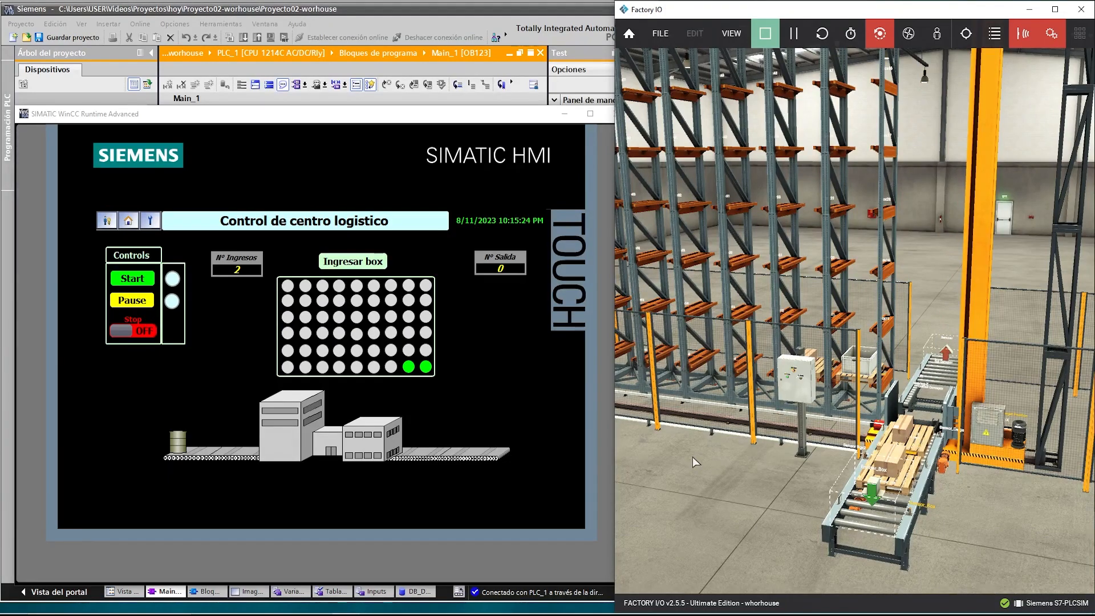
- Pause the running storage cycle from the HMI and examine the stacker crane and conveyor in the warehouse scene
left_click_drag(744, 499, 661, 451)
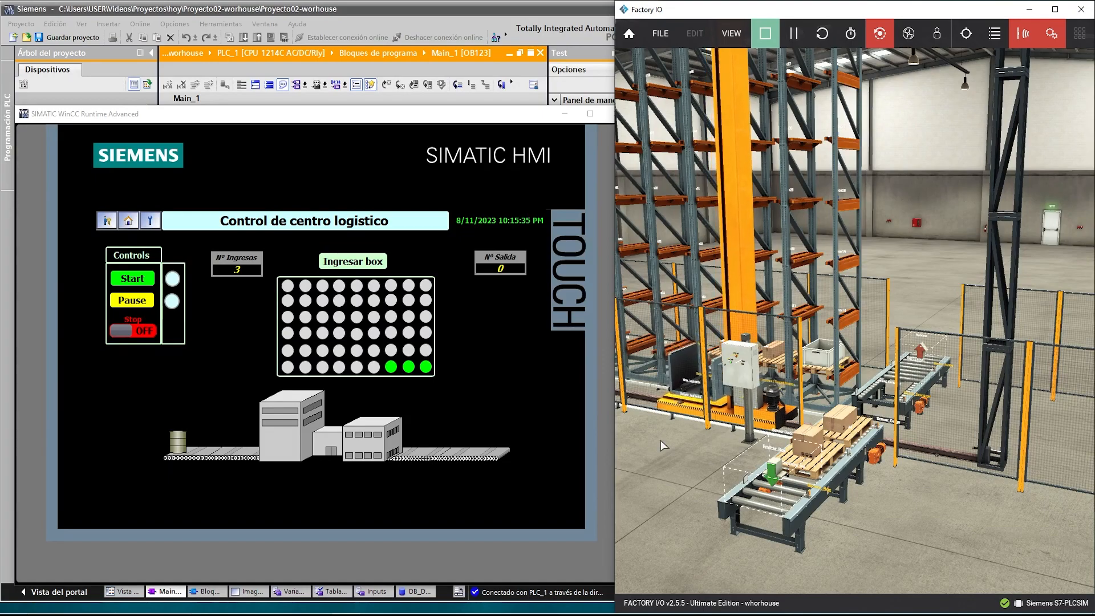
left_click(144, 305)
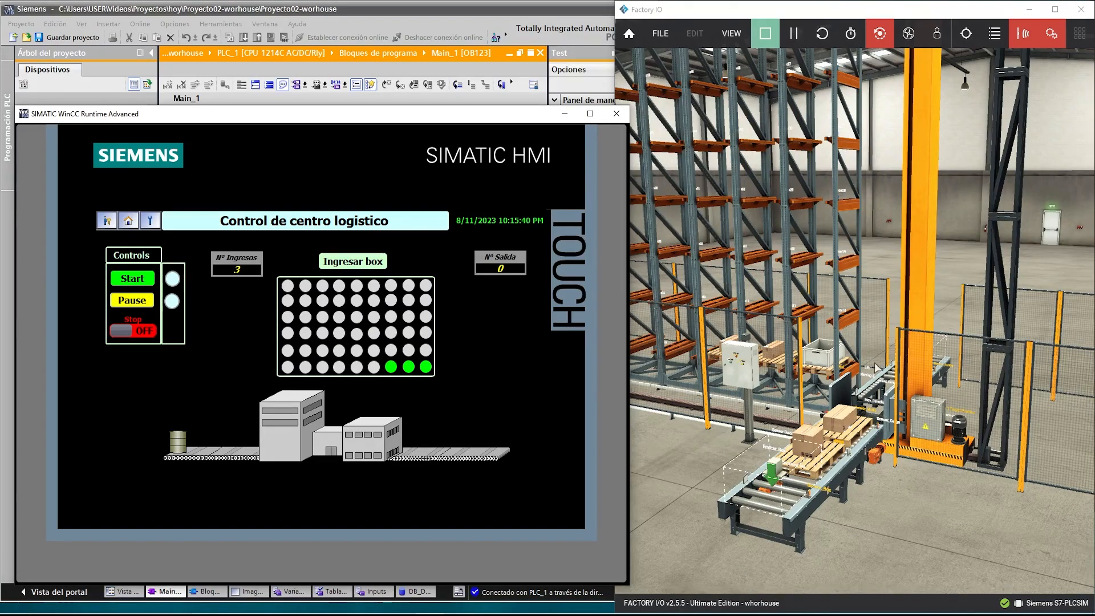
left_click(927, 511)
scroll(939, 507, "down", 5)
scroll(856, 348, "up", 2)
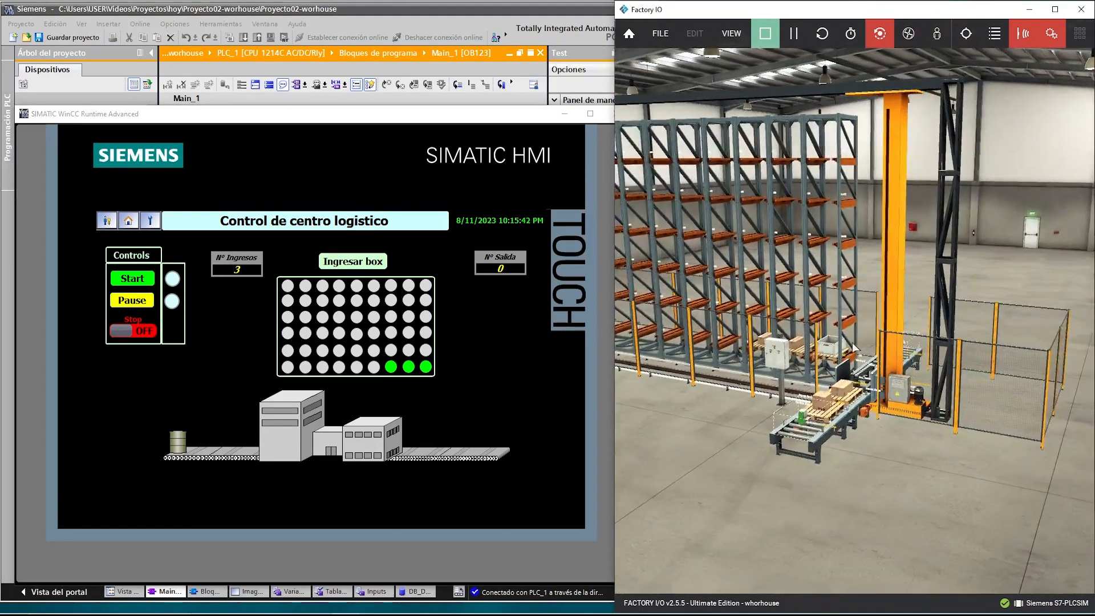
scroll(751, 376, "up", 3)
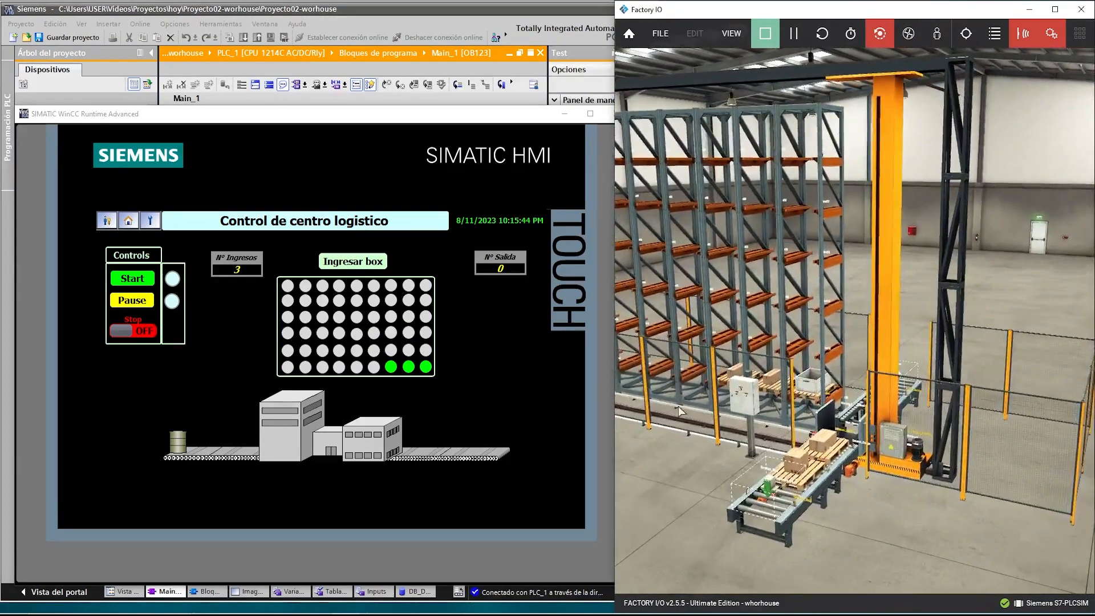
- Resume the storage cycle with the HMI's Start button and follow the stacker crane in the warehouse scene
left_click(141, 283)
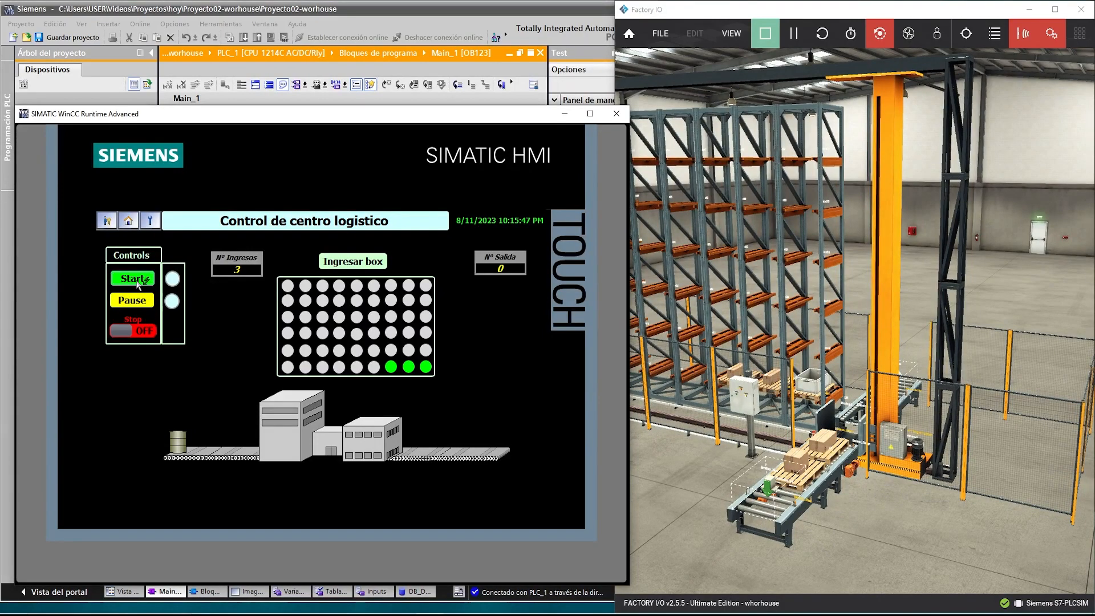
left_click(710, 498)
scroll(713, 500, "up", 2)
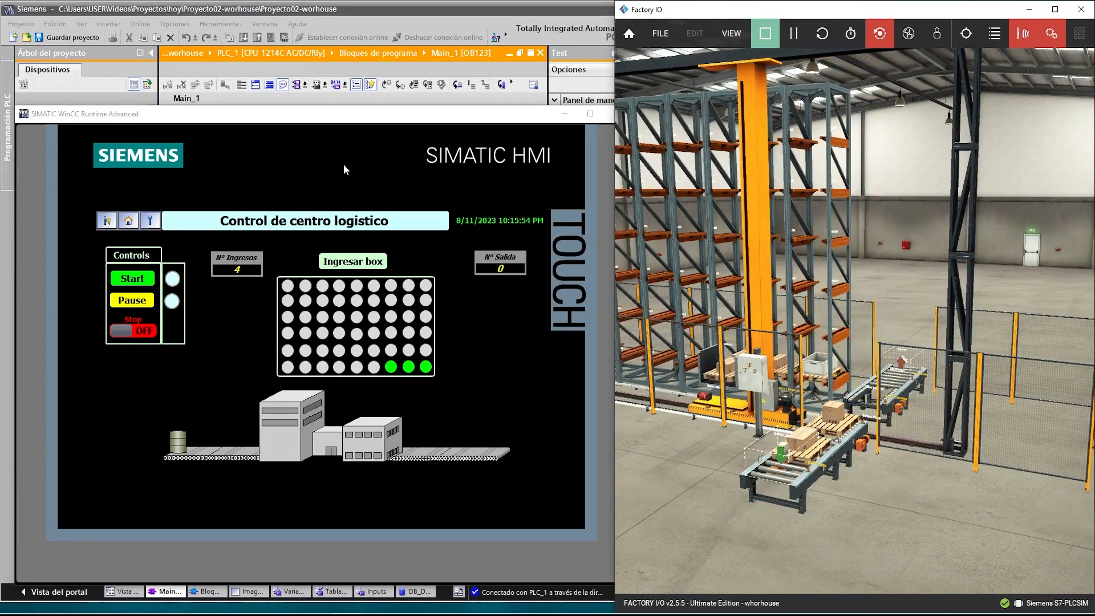
- Close the HMI runtime simulation and open HMI_1's Imagen raíz for editing in TIA Portal
left_click_drag(325, 116, 476, 121)
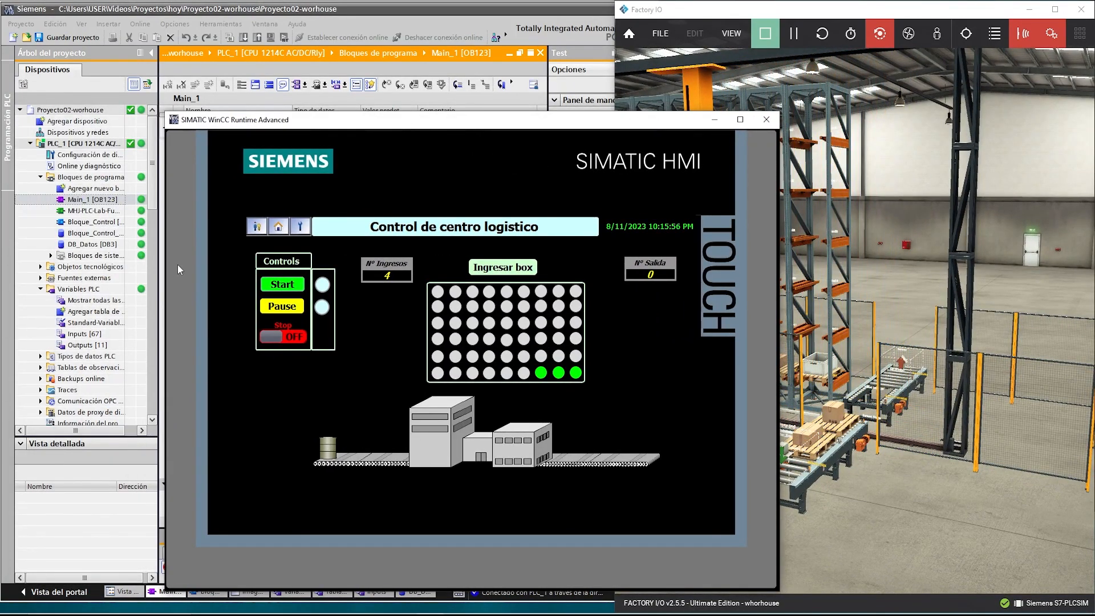
left_click(759, 123)
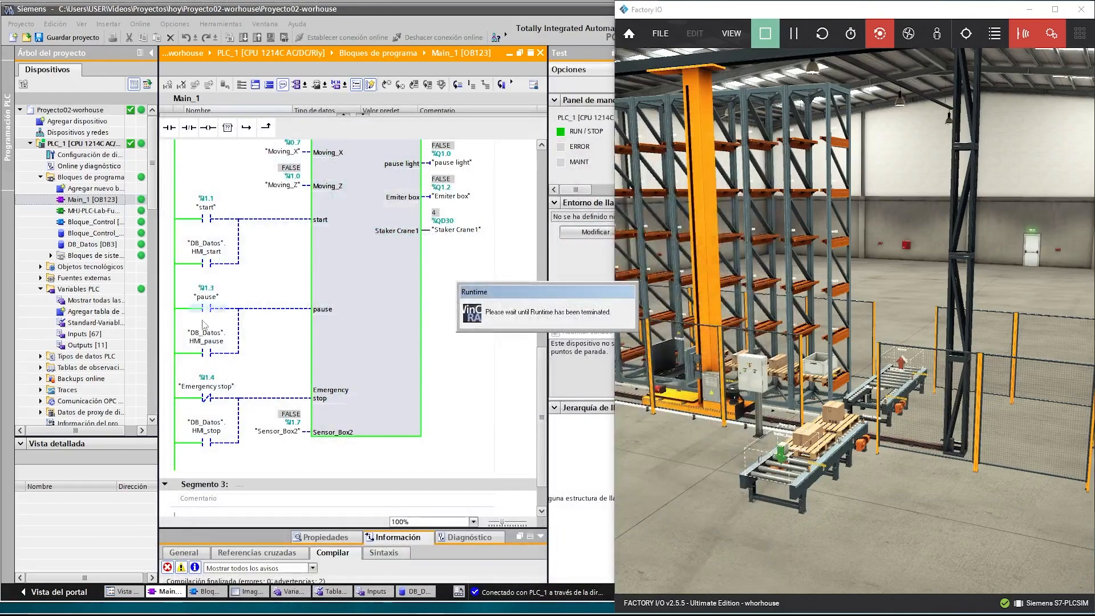
left_click(87, 344)
scroll(85, 342, "down", 4)
double_click(84, 390)
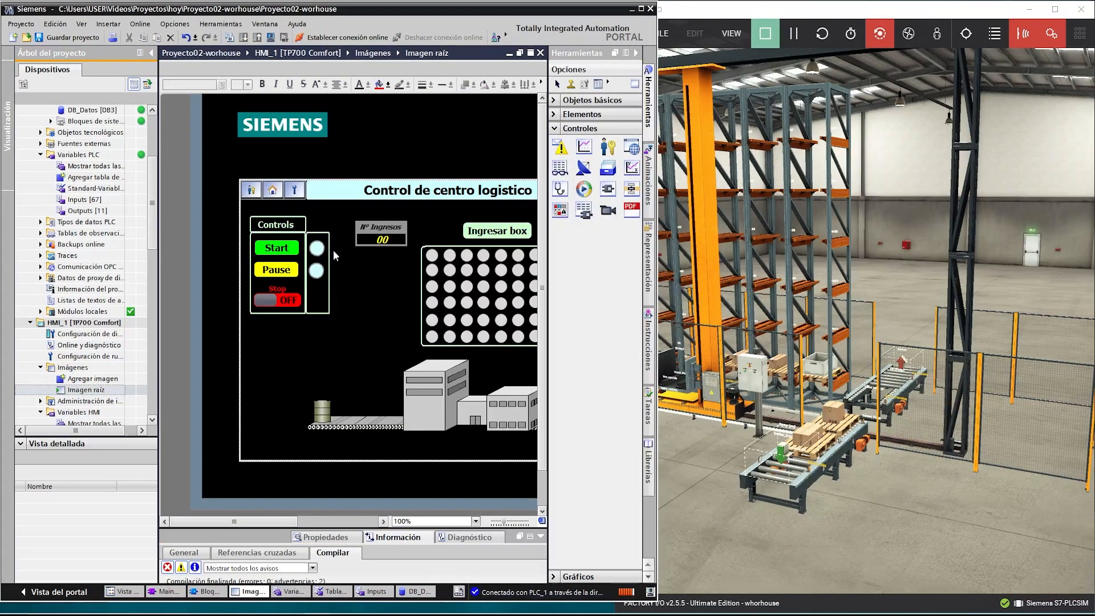
- Add an Apariencia animation to the indicator circle beside the Start button
left_click(316, 247)
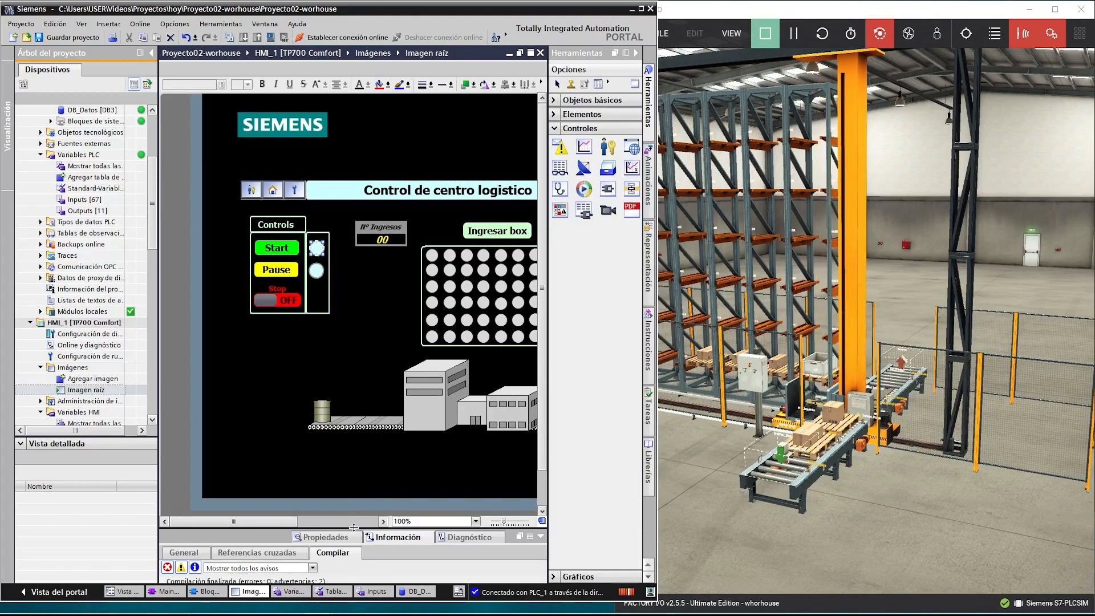
left_click_drag(353, 527, 339, 336)
left_click(337, 346)
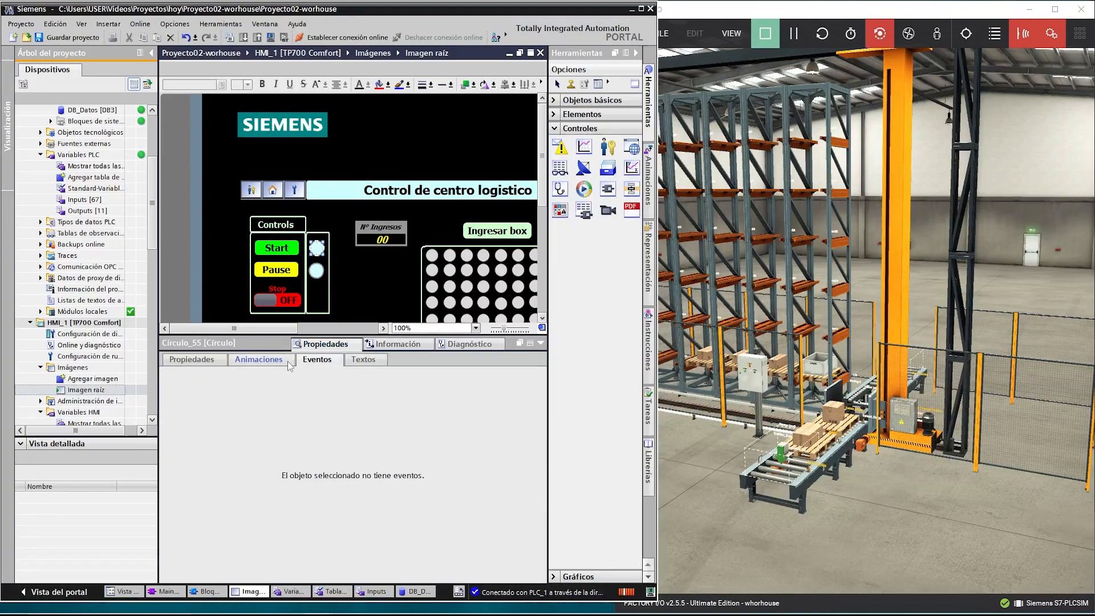
left_click(208, 360)
left_click(315, 360)
left_click_drag(342, 335, 353, 425)
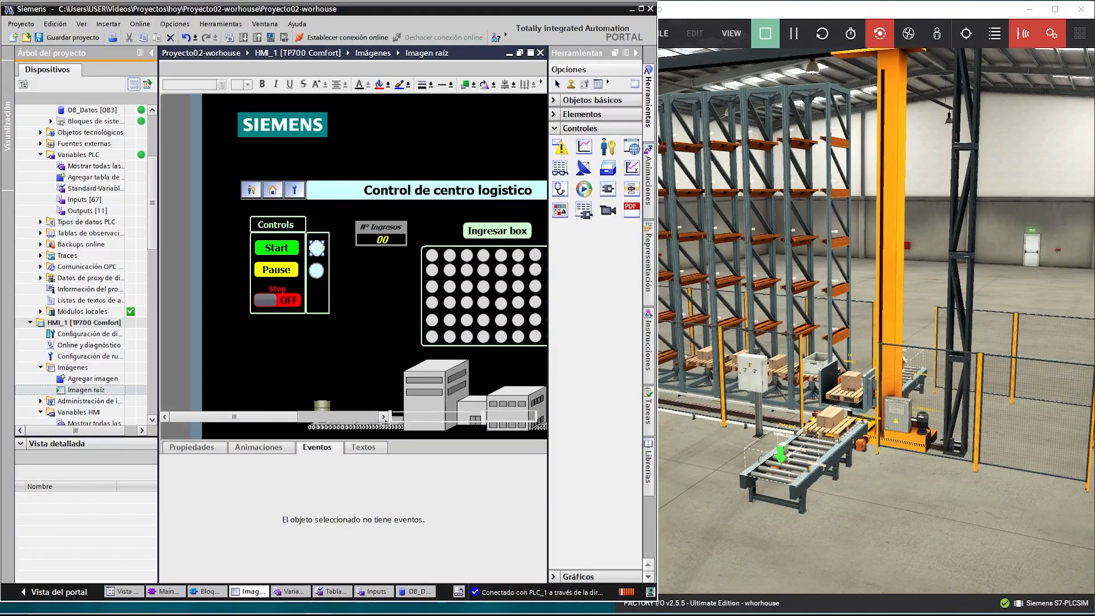
left_click(278, 450)
left_click(192, 449)
left_click(260, 449)
left_click(191, 448)
left_click(257, 448)
double_click(218, 502)
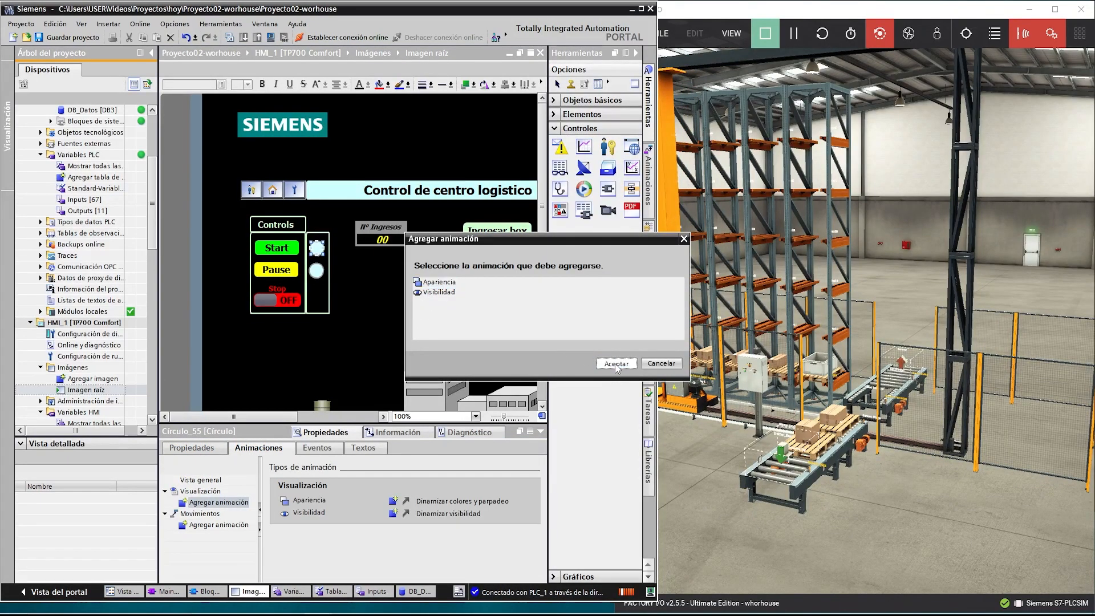
left_click(616, 365)
- Assign the startpush variable from Bloque_Control's instance data block to the Start indicator's Apariencia animation
left_click(463, 500)
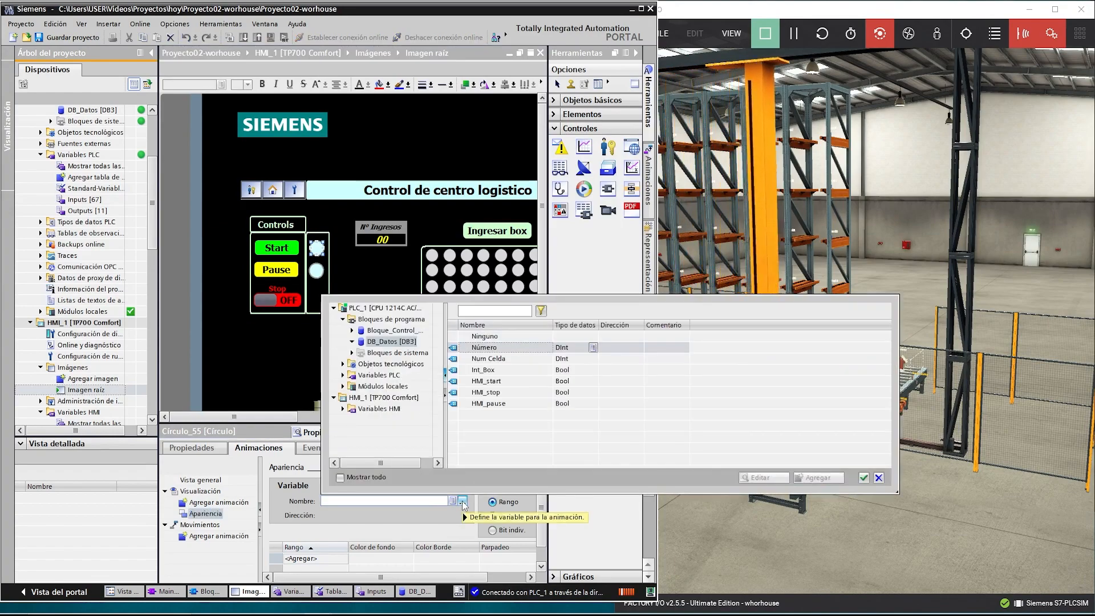
left_click(394, 330)
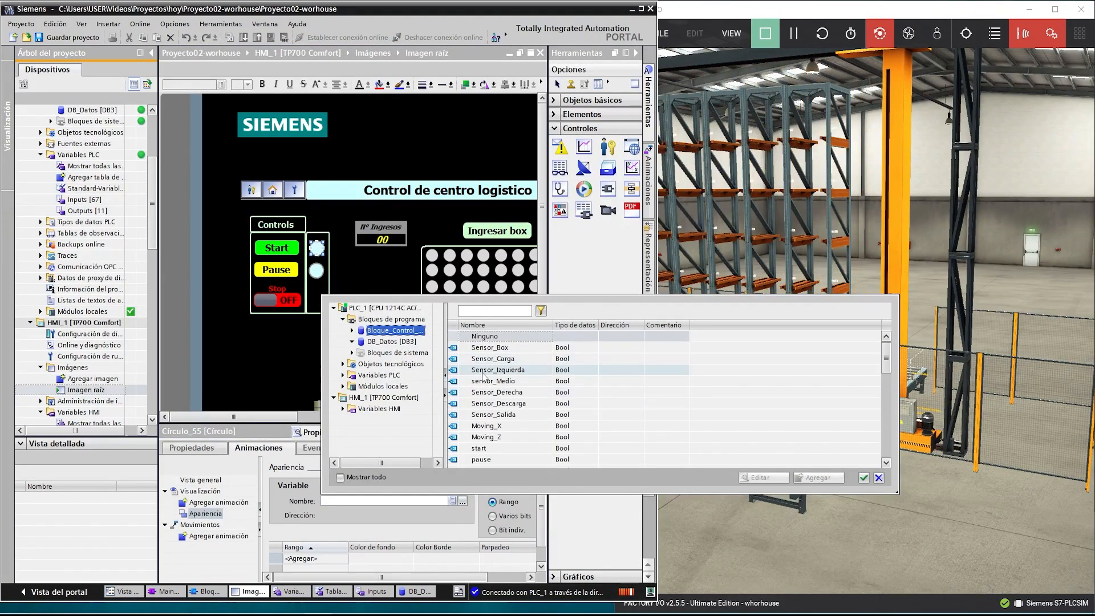
scroll(501, 396, "down", 3)
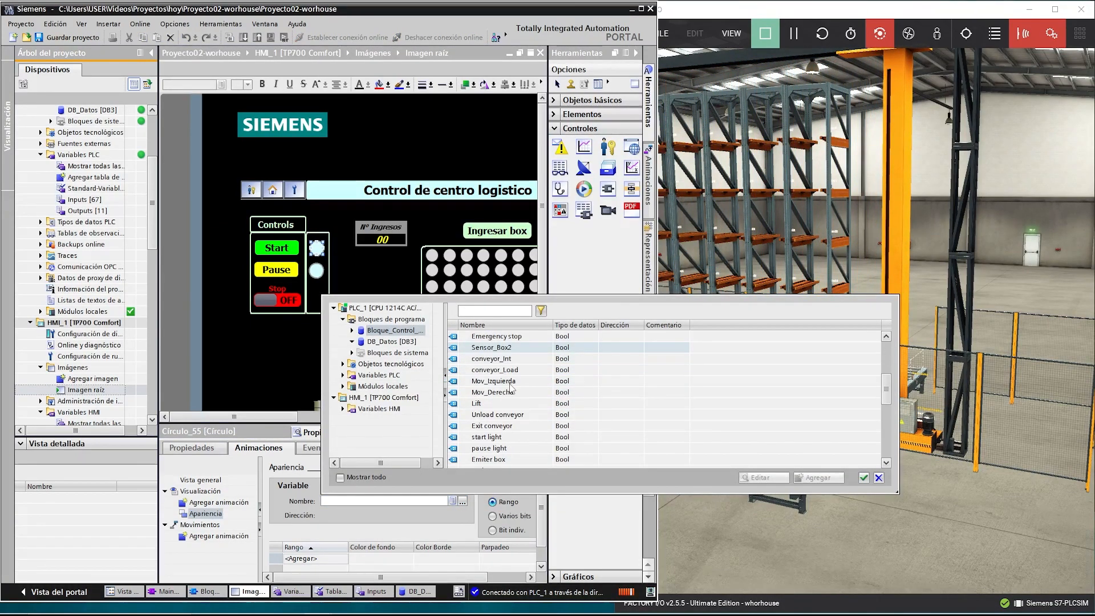
scroll(511, 387, "down", 1)
scroll(507, 387, "down", 2)
left_click(497, 385)
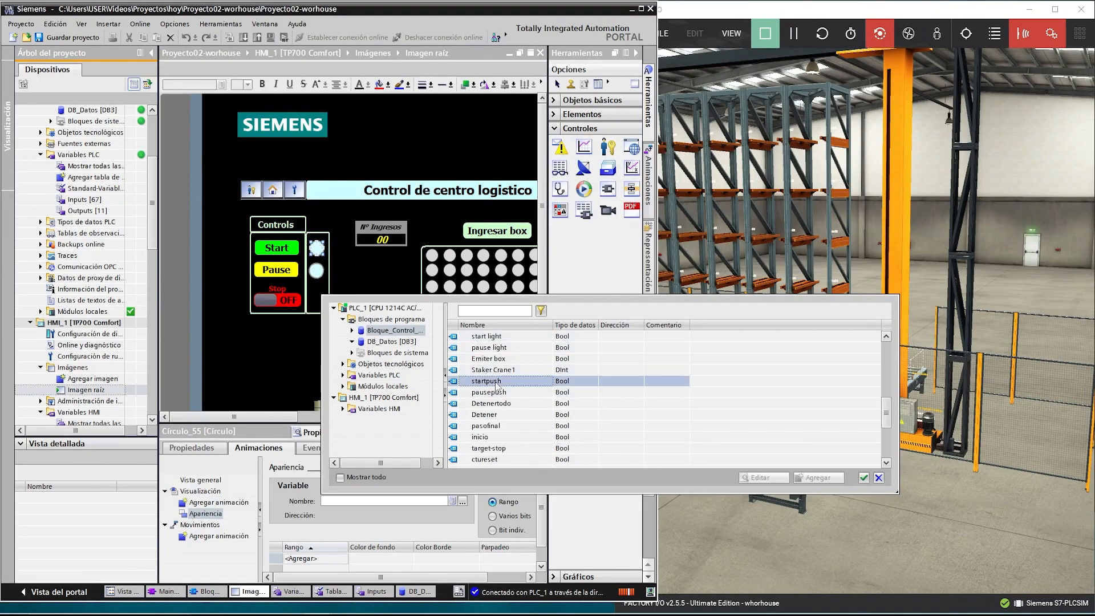
left_click(863, 477)
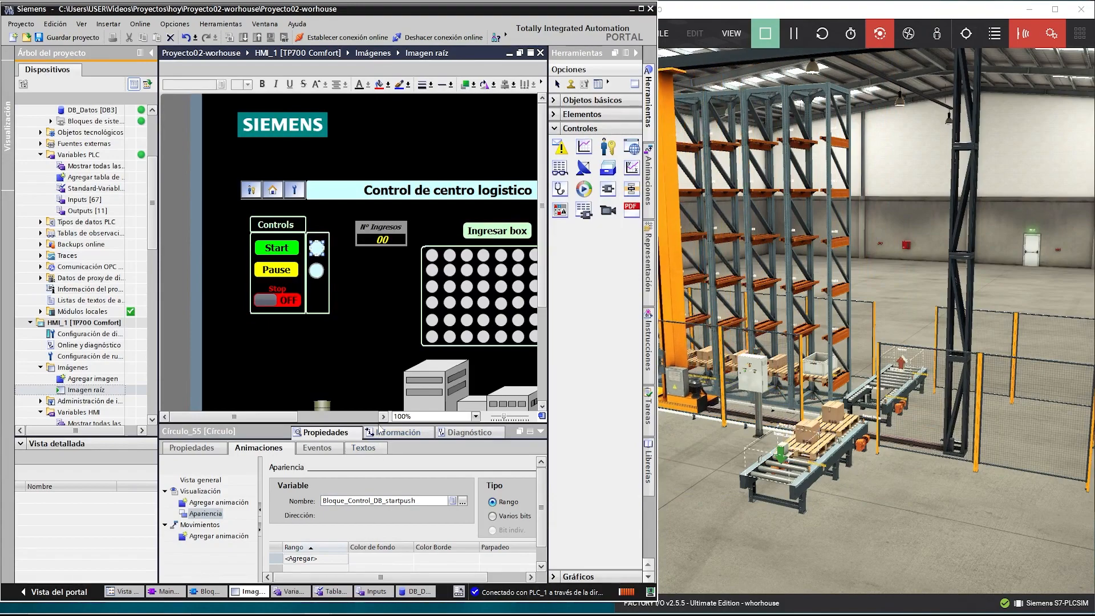
- Define ranges 0 and 1 for the Start indicator, with green background 0; 255; 0 for range 1
left_click_drag(378, 423, 377, 363)
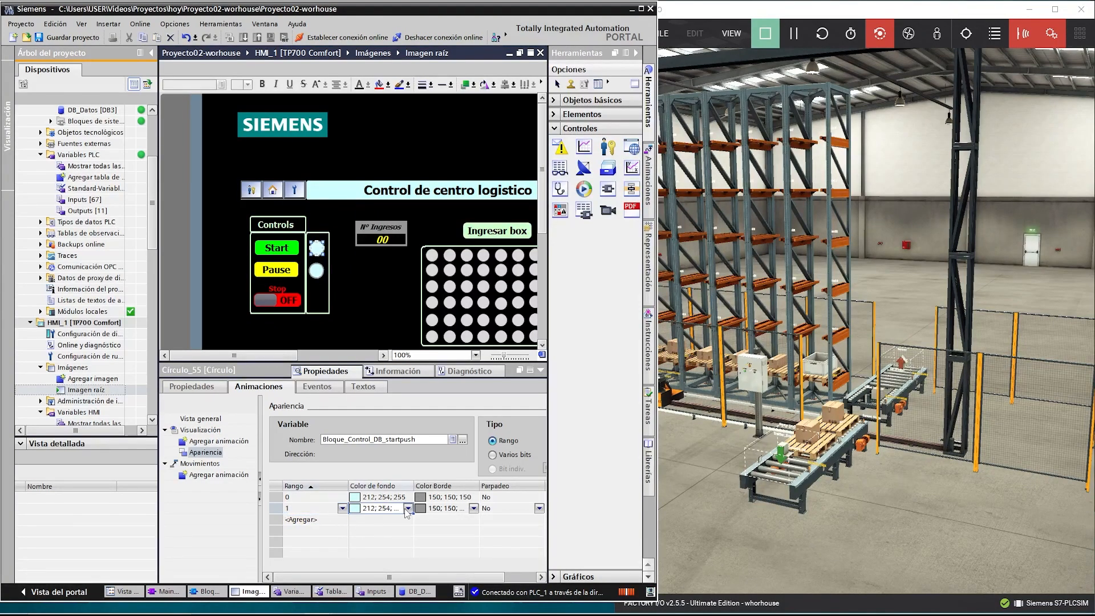
left_click(408, 508)
left_click(373, 542)
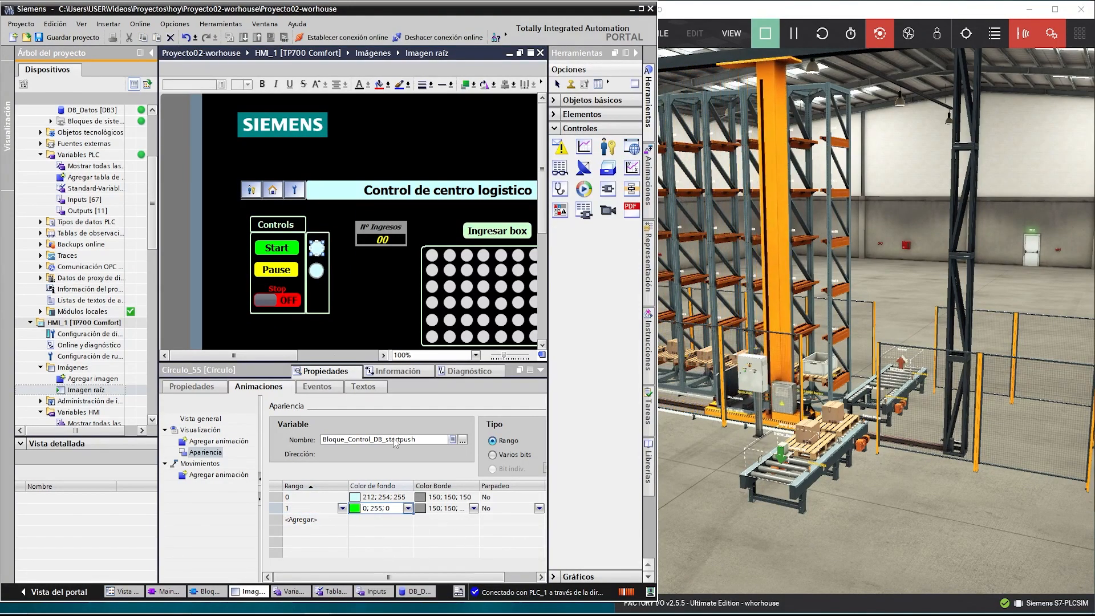
- Add an Apariencia animation to the indicator circle beside Pause and assign it the pausepush variable of Bloque_Control's data block
left_click(317, 271)
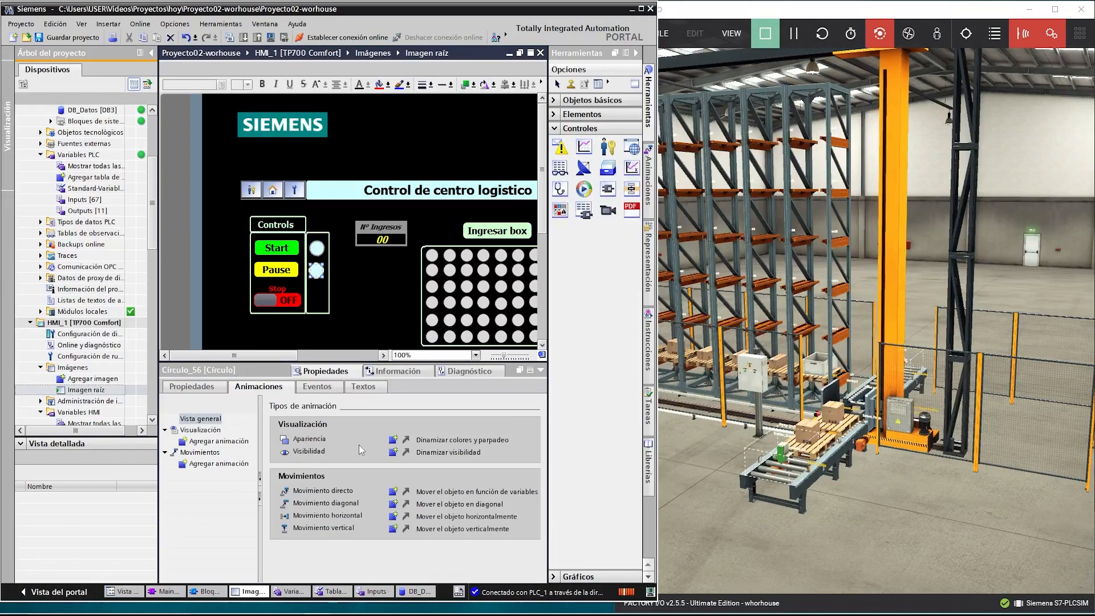
double_click(214, 441)
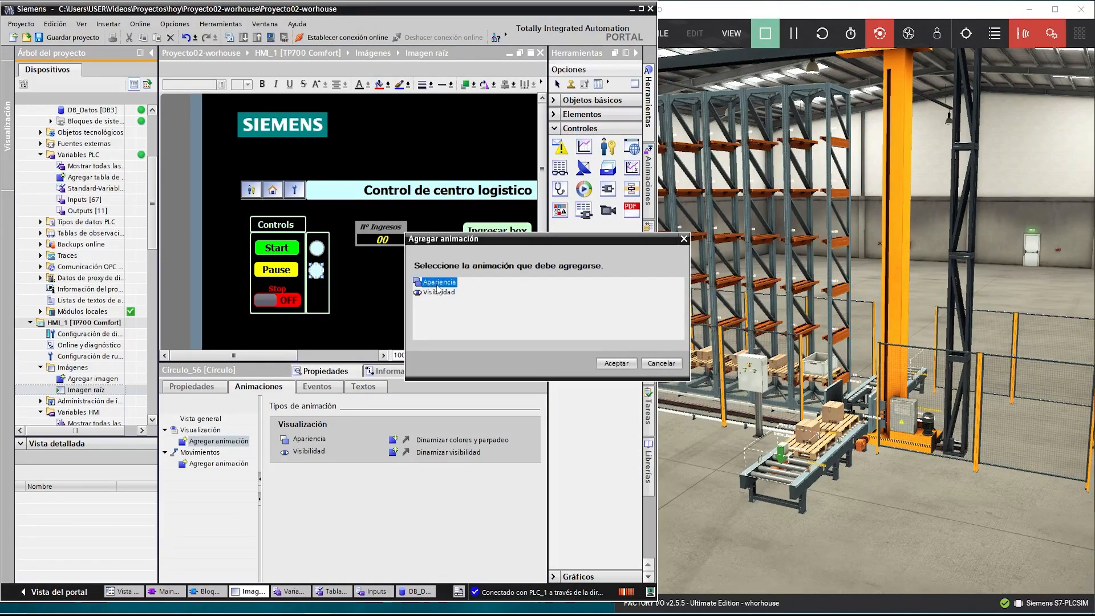
left_click(601, 361)
left_click(462, 441)
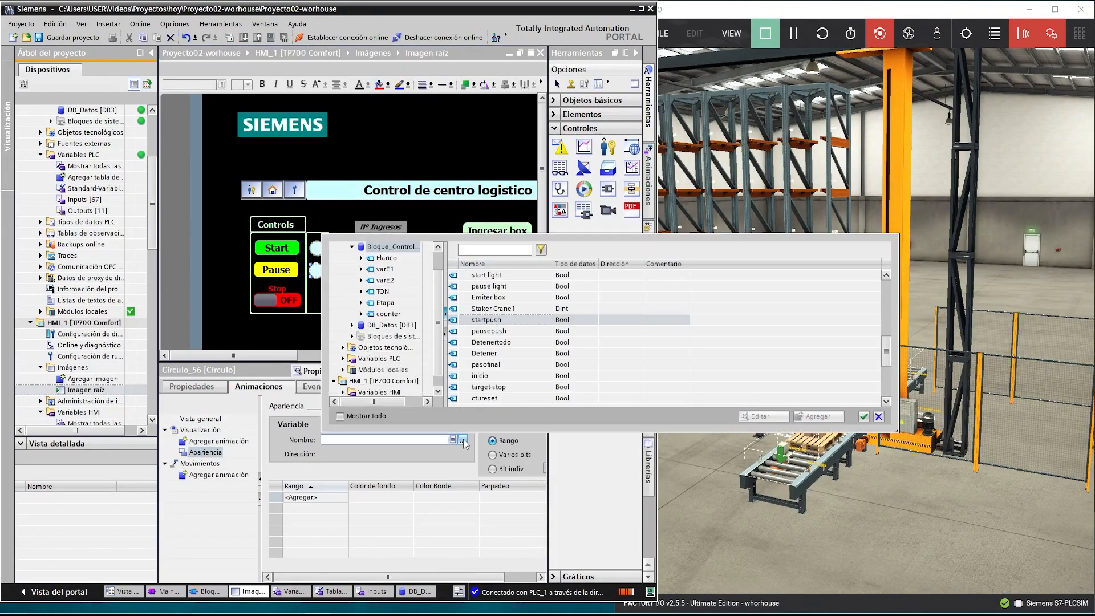
left_click(489, 331)
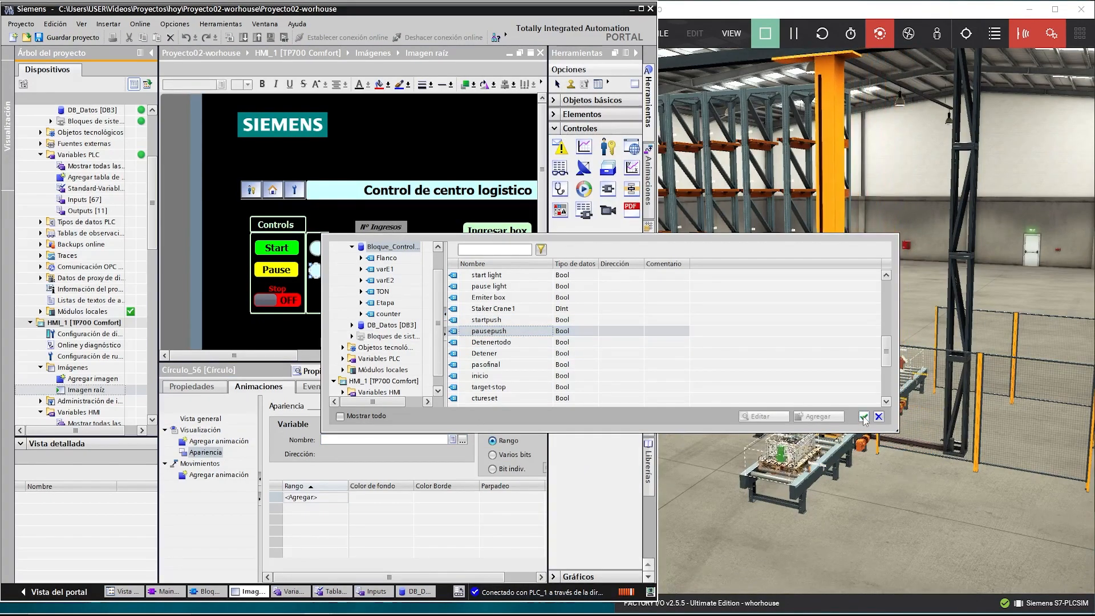
double_click(488, 330)
- Define ranges 0 and 1 for the Pause indicator, with yellow background 255; 255; 0 for range 1
left_click(301, 497)
left_click(307, 508)
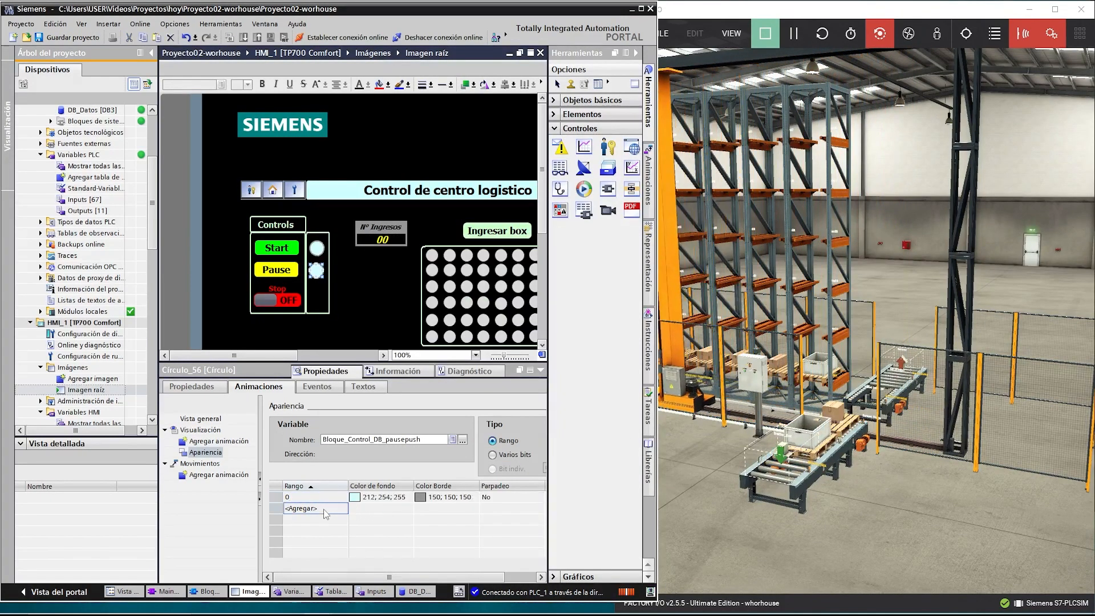
left_click(408, 508)
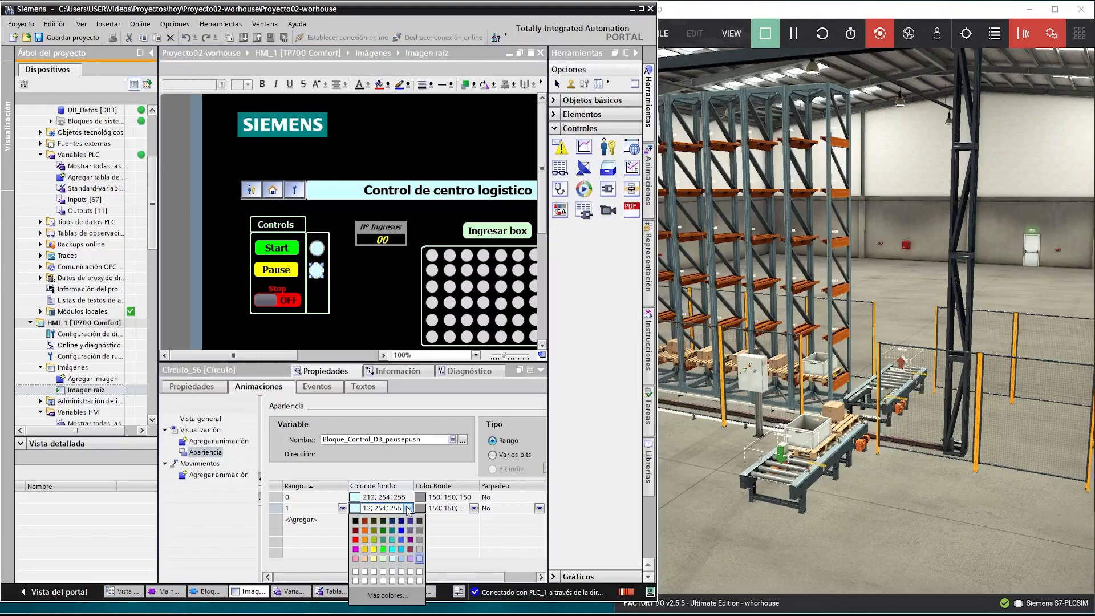
left_click(374, 549)
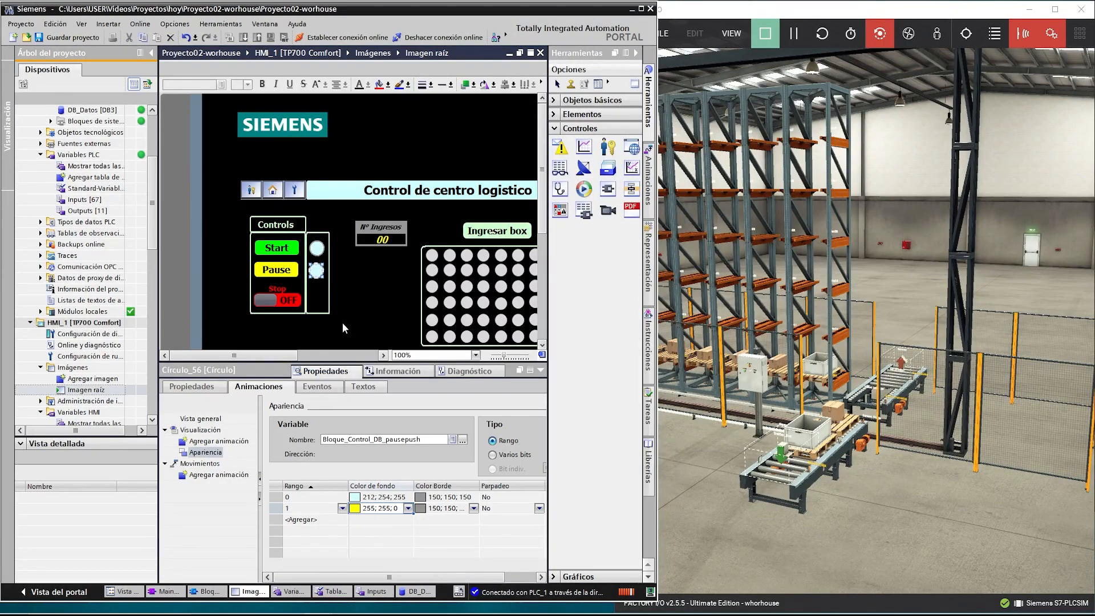
- Start the HMI_1 runtime simulation and follow the stacker crane storing boxes in the warehouse scene
left_click_drag(331, 361, 332, 455)
left_click(84, 322)
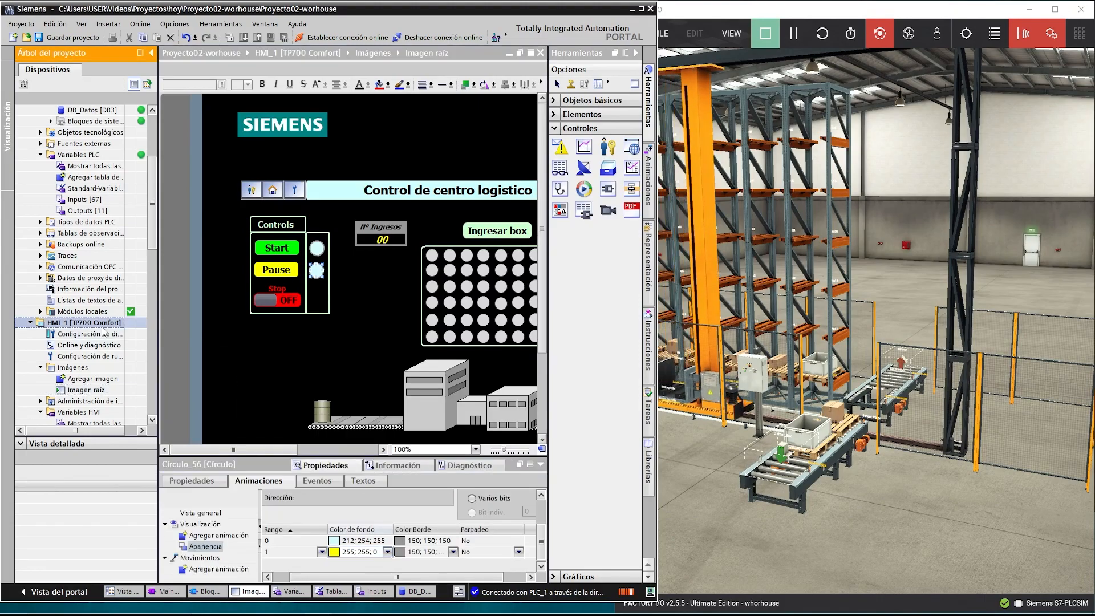
left_click(270, 38)
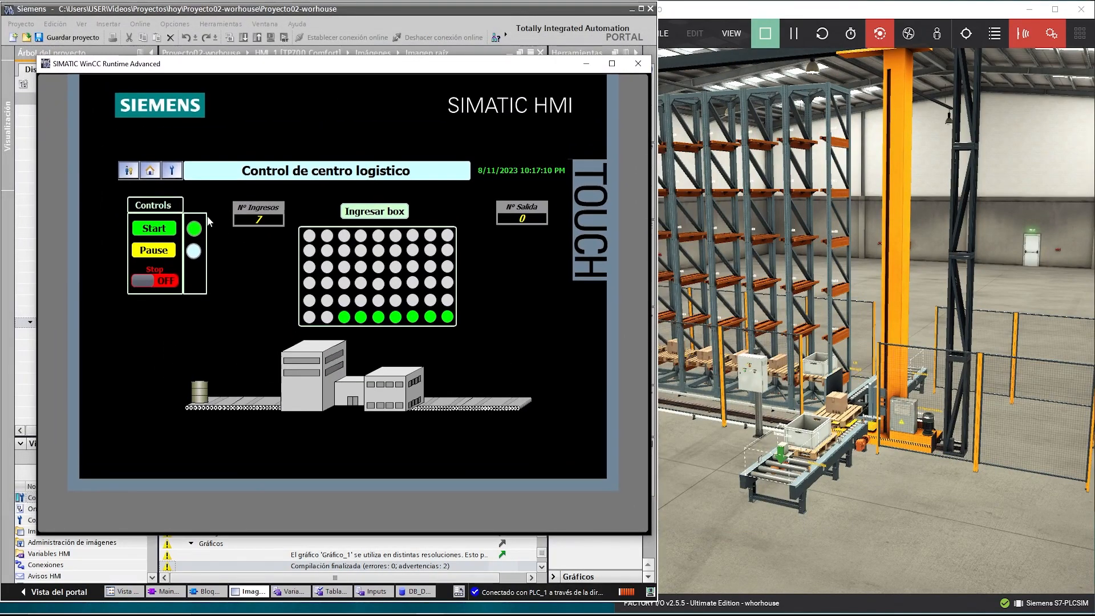
left_click_drag(925, 530, 833, 504)
scroll(864, 511, "up", 4)
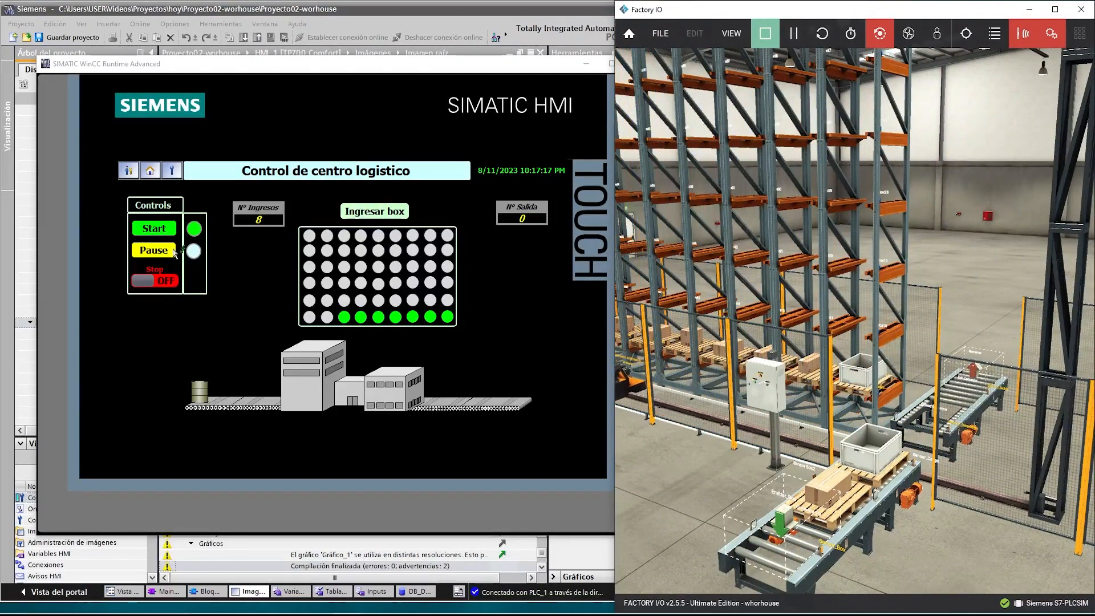
left_click_drag(741, 444, 759, 421)
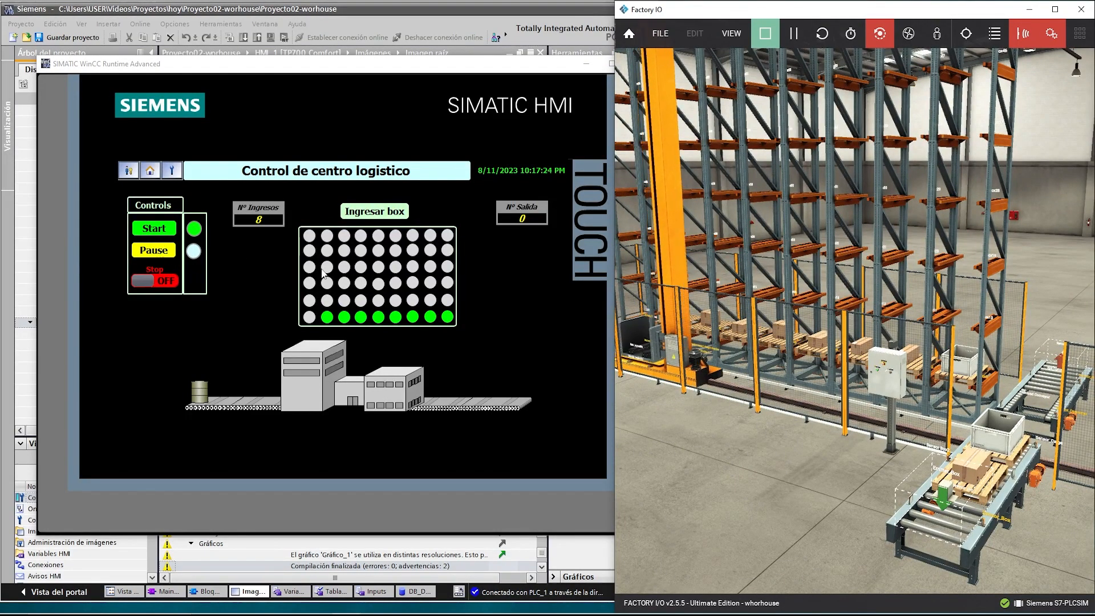
- Switch the HMI's Stop control to ON, examine the stacker crane's position, and try Start with the stop active
left_click(271, 292)
left_click(172, 281)
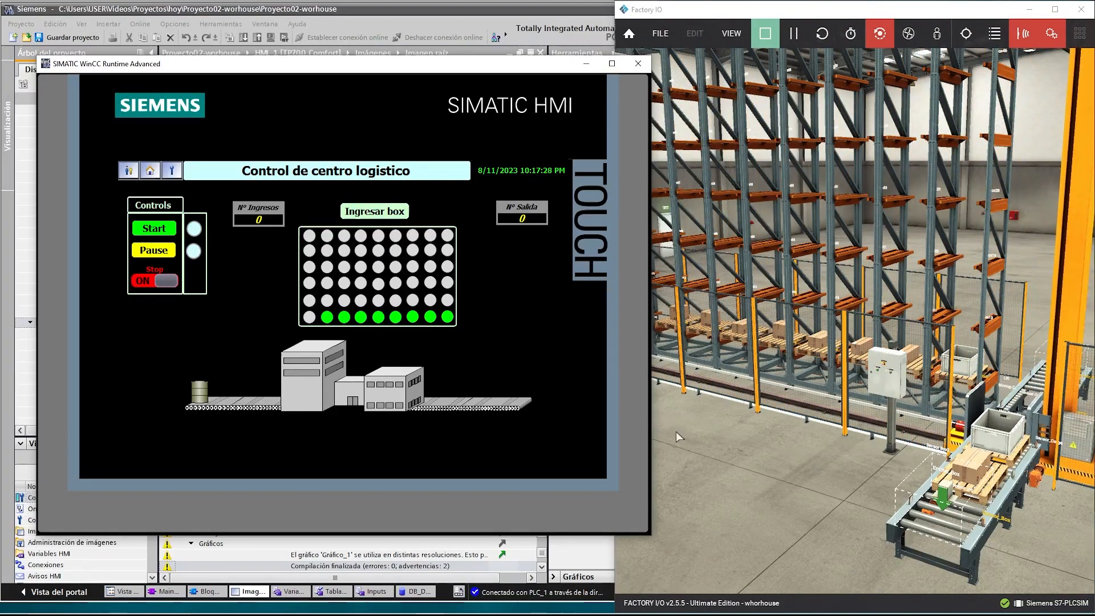
left_click_drag(767, 451, 734, 422)
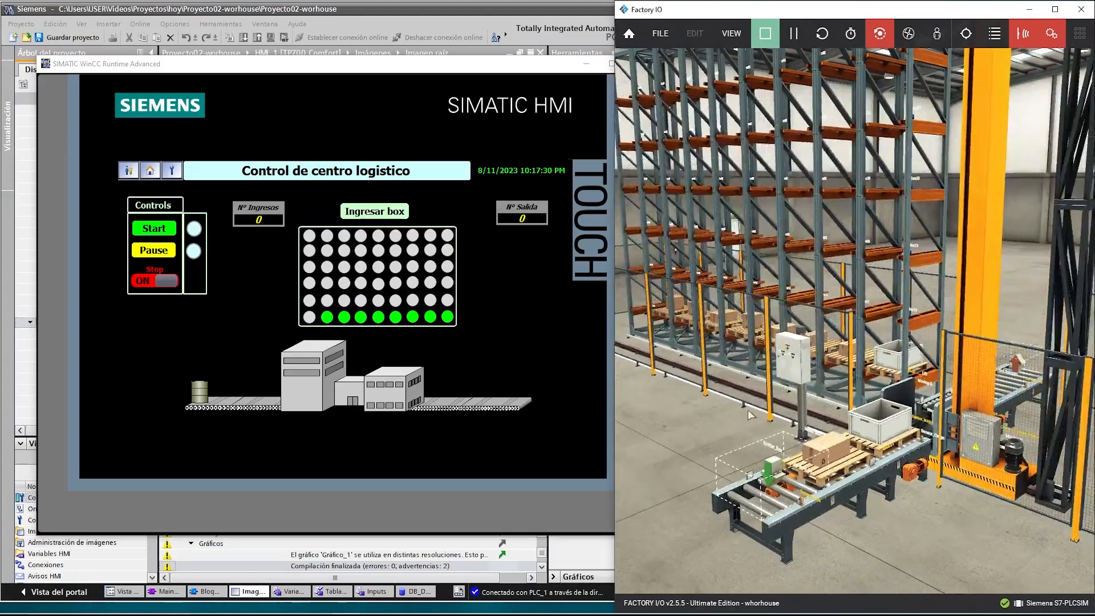
left_click(162, 231)
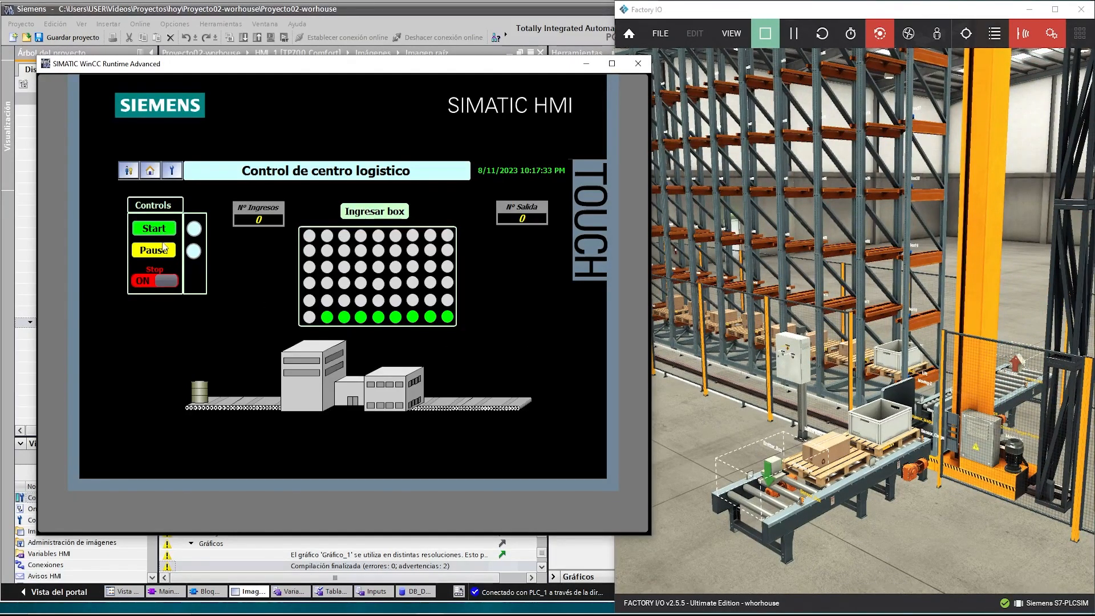
- Examine the stacker crane, racks and entry conveyor in the warehouse scene while the emergency stop is active
left_click(789, 156)
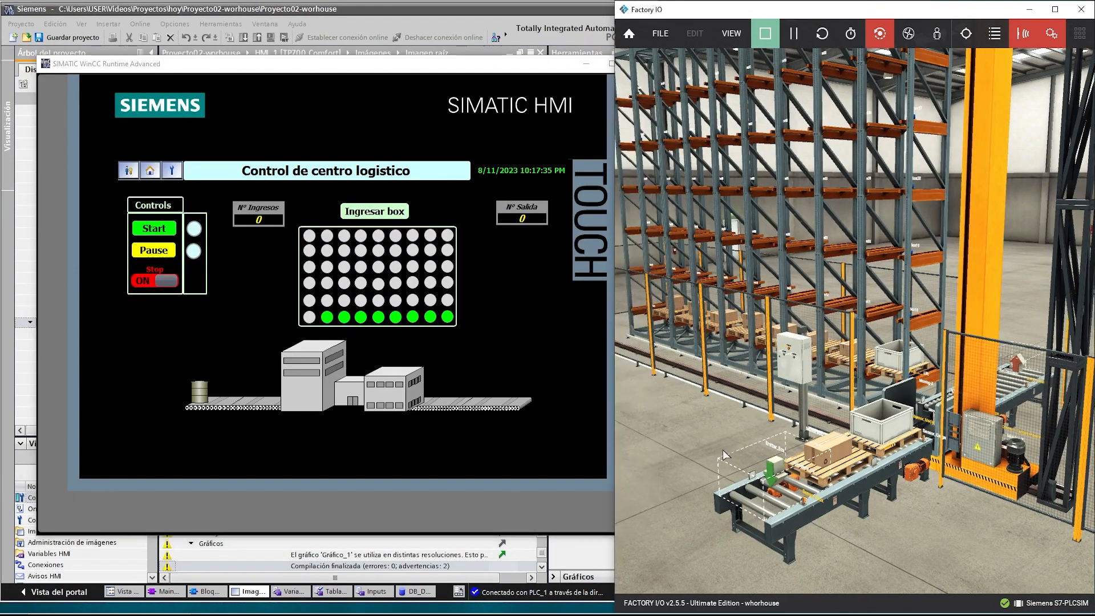
scroll(734, 450, "down", 5)
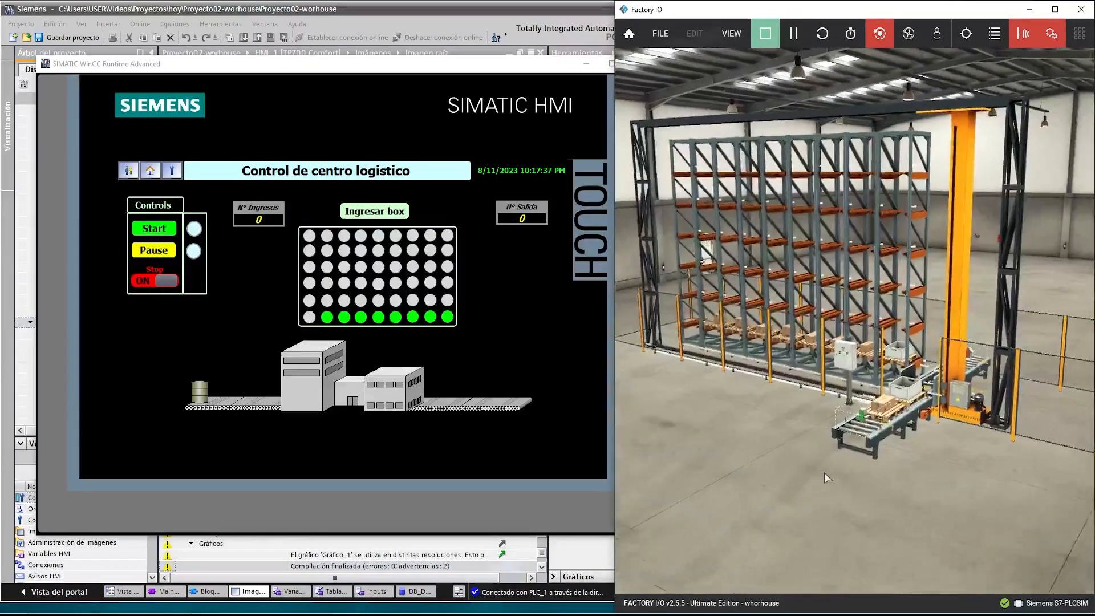
scroll(906, 441, "up", 3)
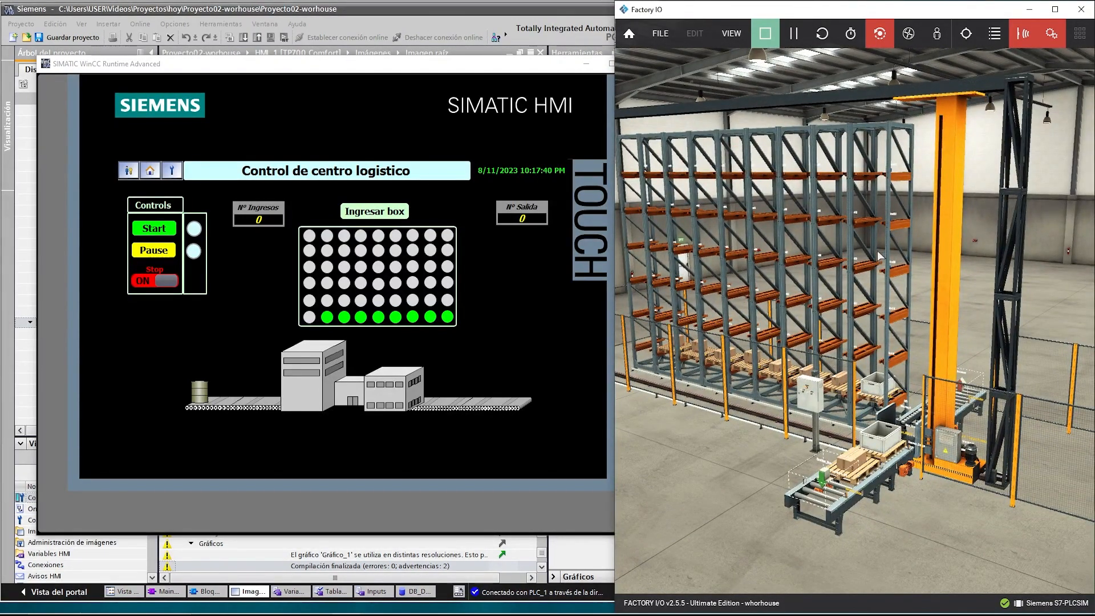
scroll(751, 439, "up", 3)
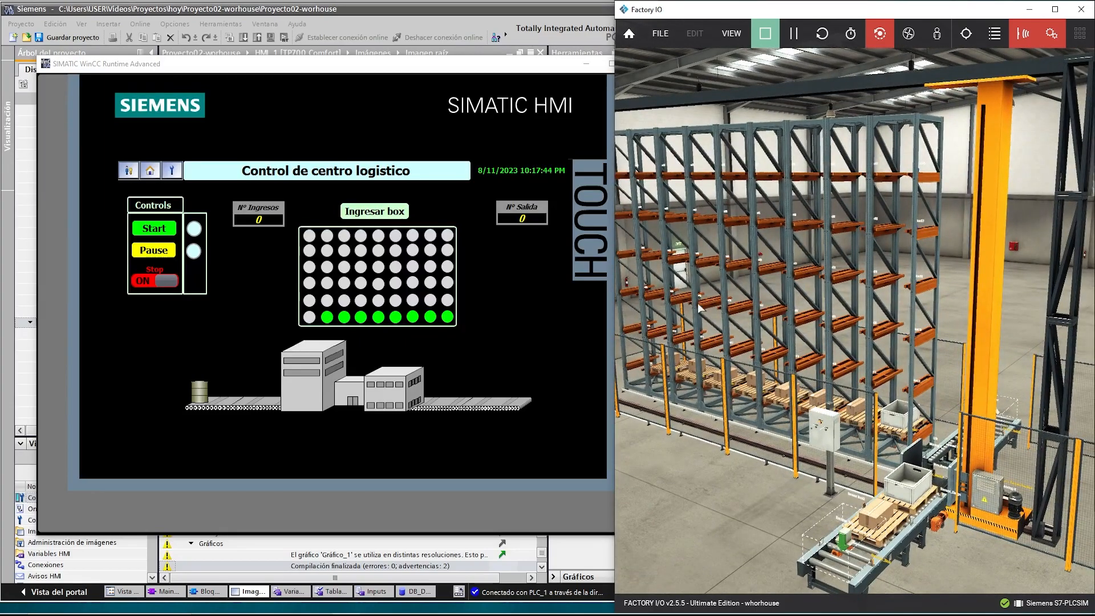
left_click_drag(683, 449, 629, 312)
scroll(766, 401, "up", 5)
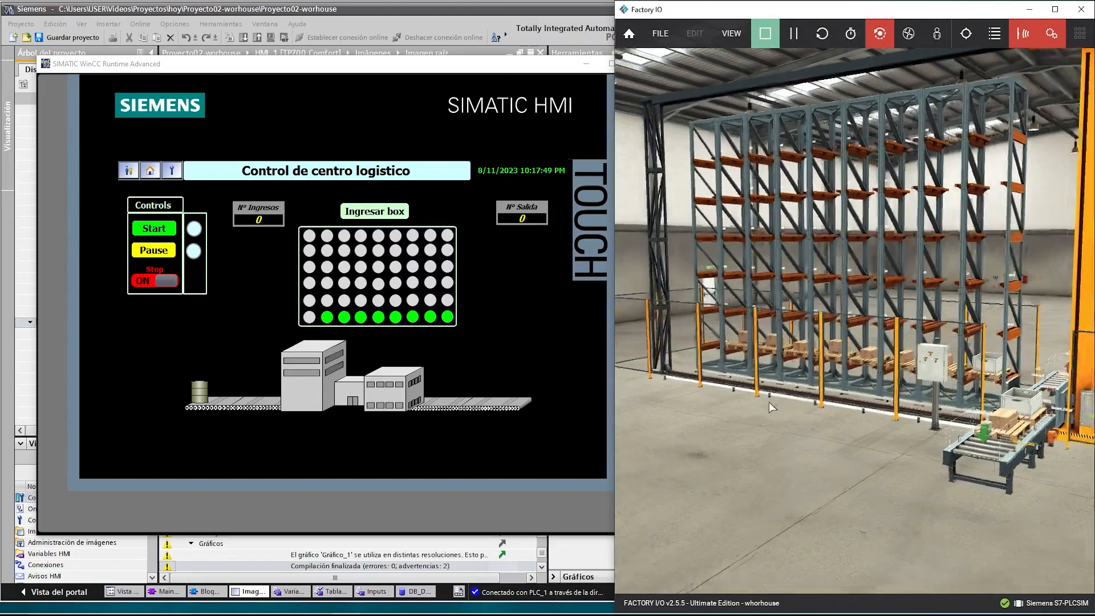
scroll(757, 323, "down", 10)
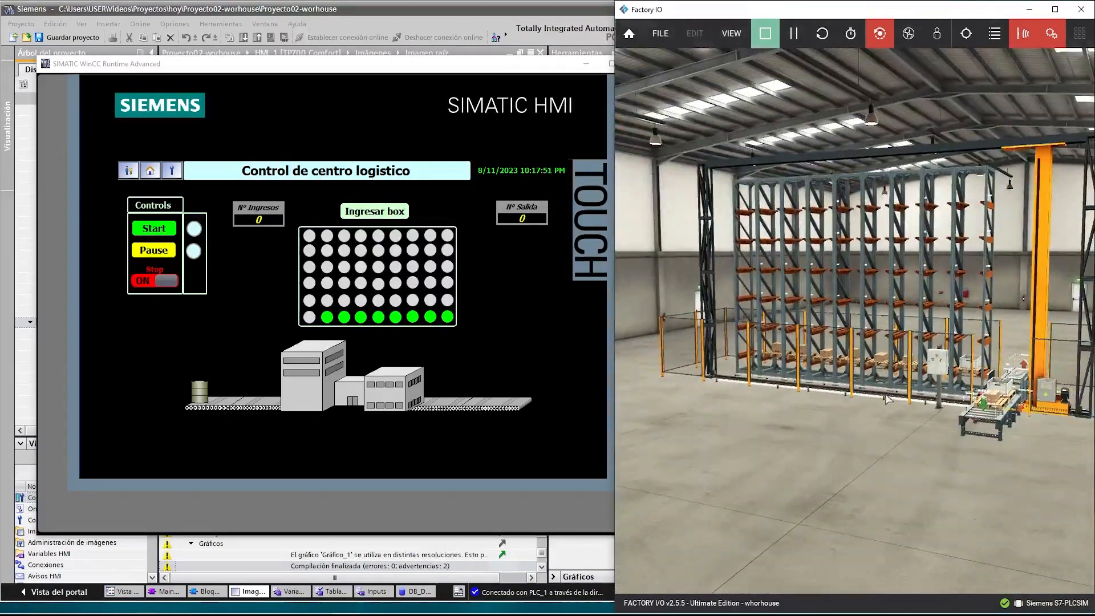
scroll(758, 409, "up", 4)
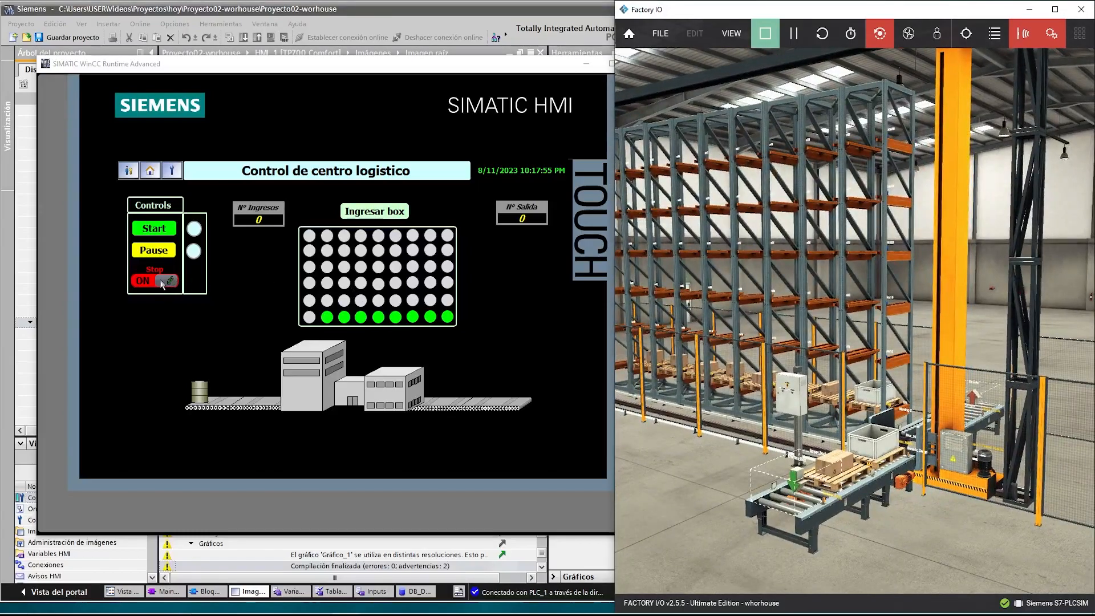
- Switch the HMI's Stop control to OFF, start the process again and follow the stacker crane resuming its cycle
left_click(163, 284)
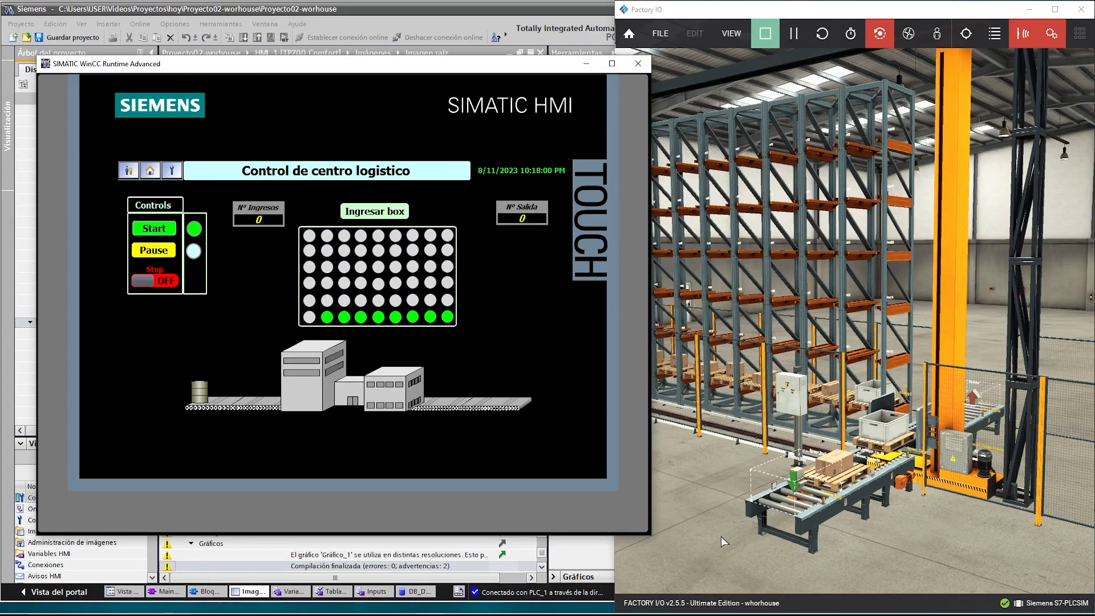
left_click_drag(720, 540, 784, 543)
scroll(728, 538, "down", 4)
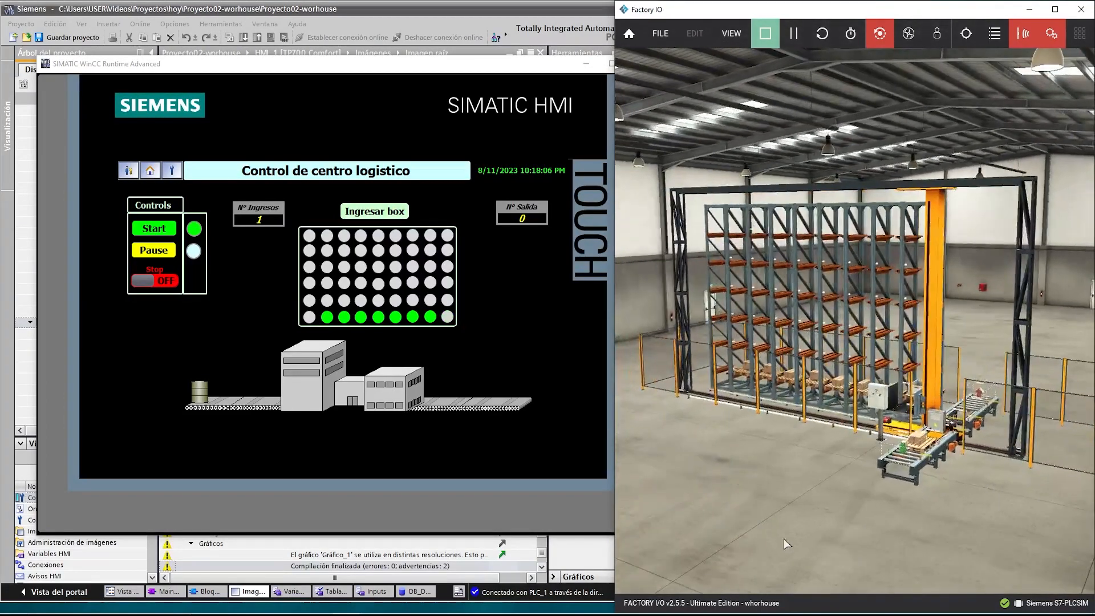
scroll(886, 427, "up", 2)
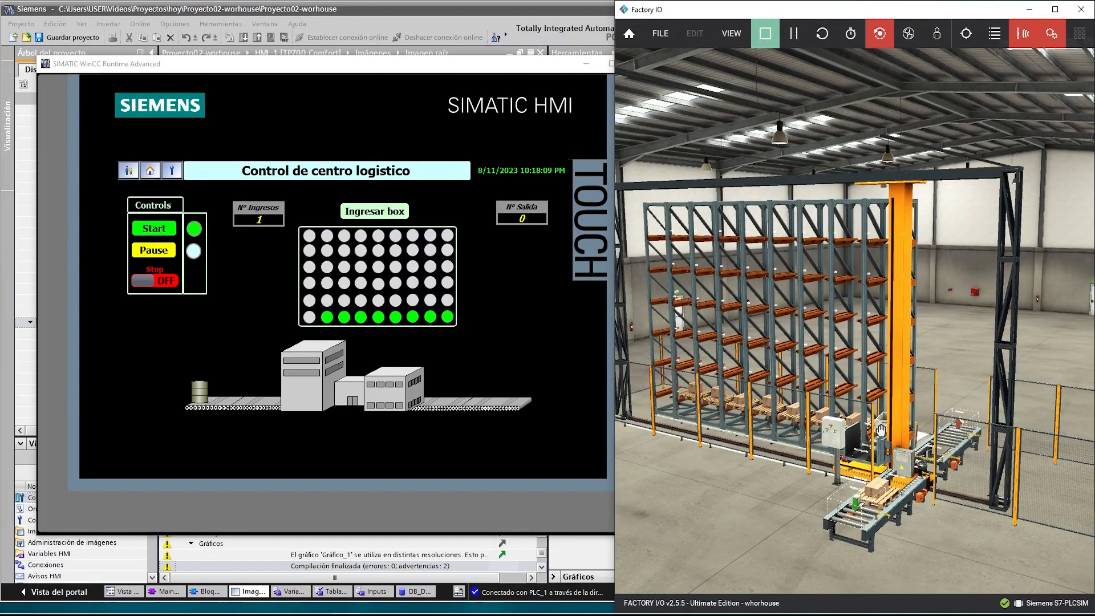
- Reset the warehouse scene in Factory IO and feed in a box with the HMI's Ingresar box control
left_click(765, 34)
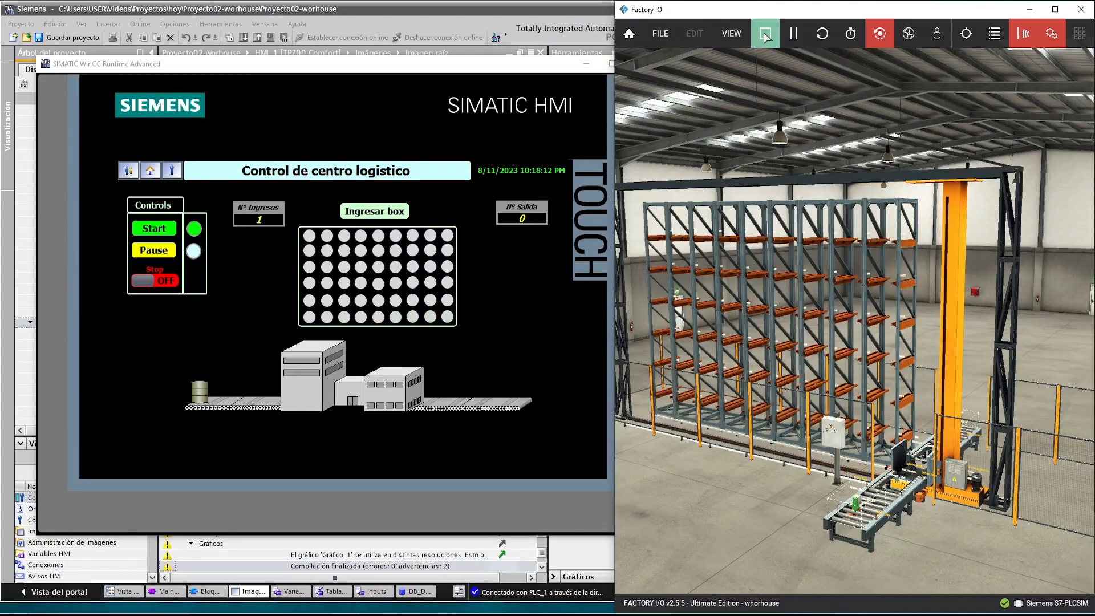
left_click(404, 215)
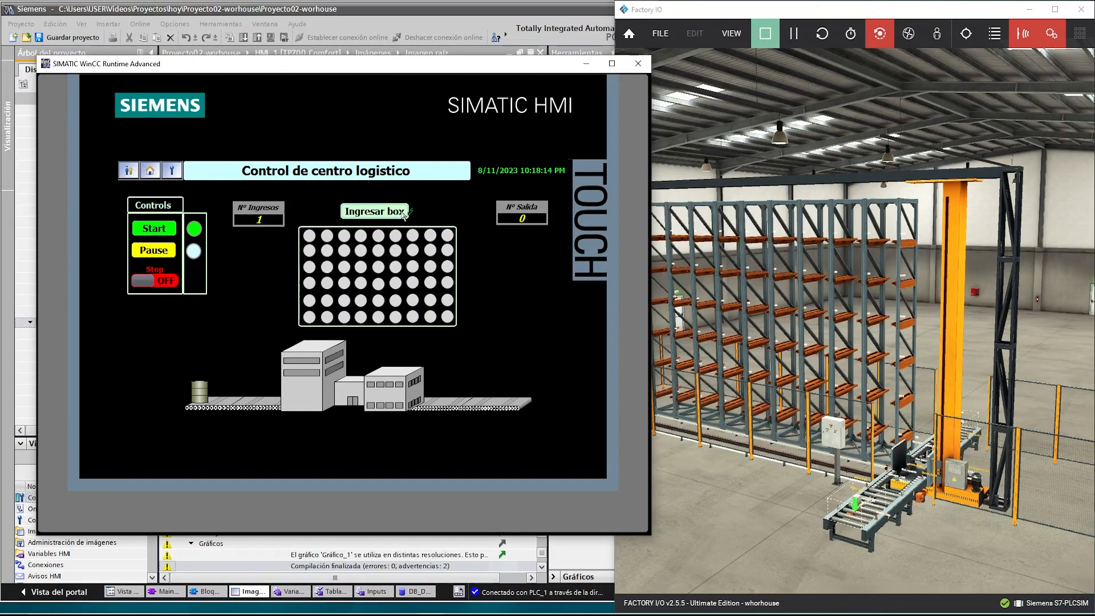
- Follow the stacker crane storing boxes from several angles, with the HMI runtime window kept in view for its rack indicators
left_click_drag(793, 484, 853, 280)
scroll(821, 420, "up", 5)
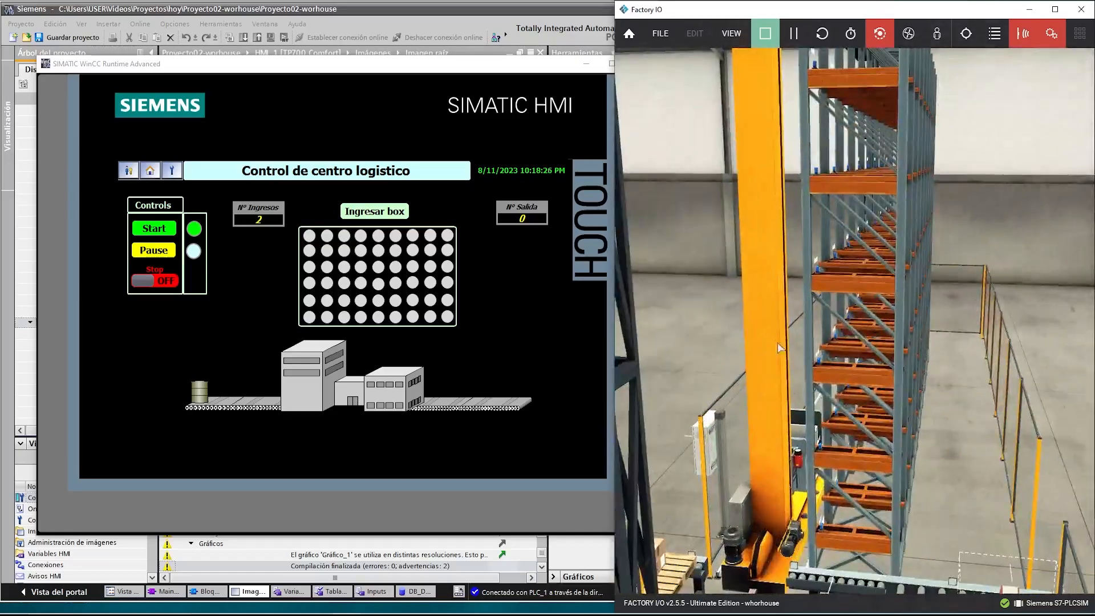
scroll(778, 342, "down", 3)
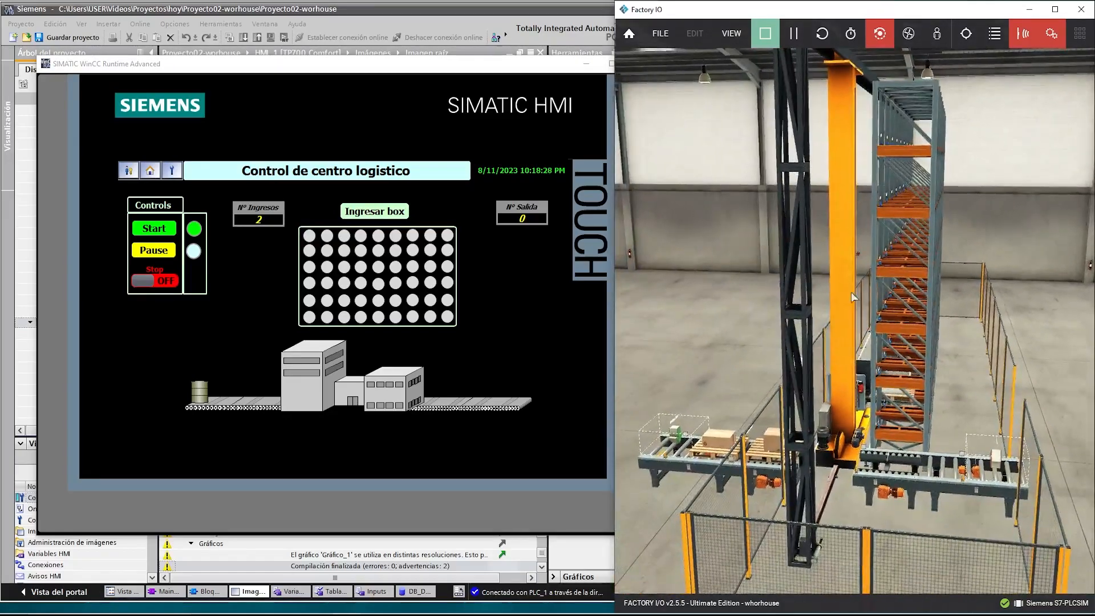
left_click_drag(878, 481, 900, 306)
left_click_drag(856, 208, 911, 297)
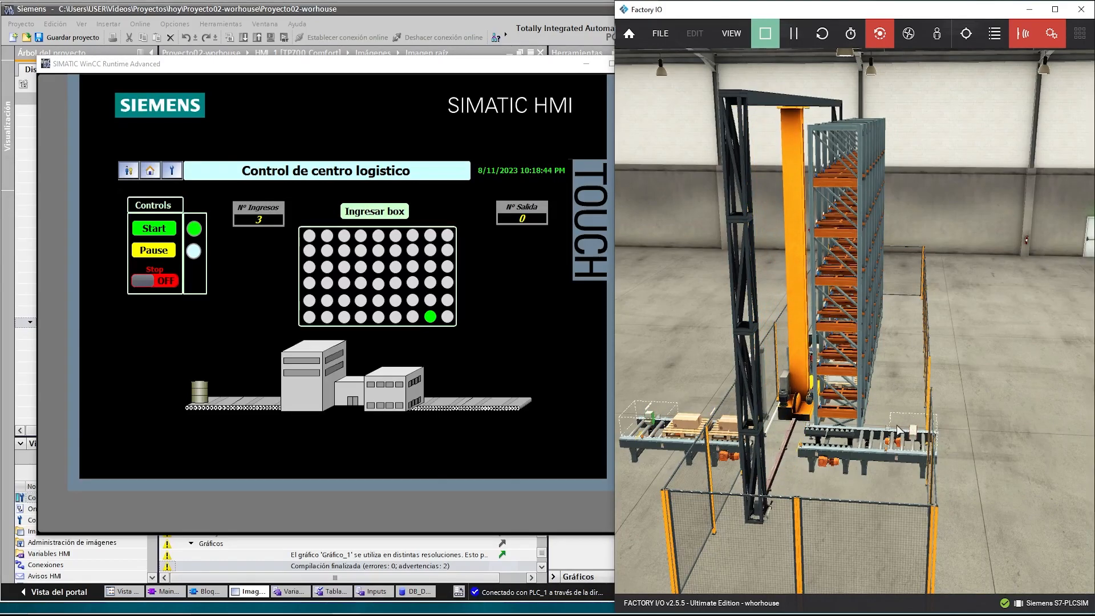
left_click_drag(721, 417, 954, 491)
scroll(968, 487, "down", 4)
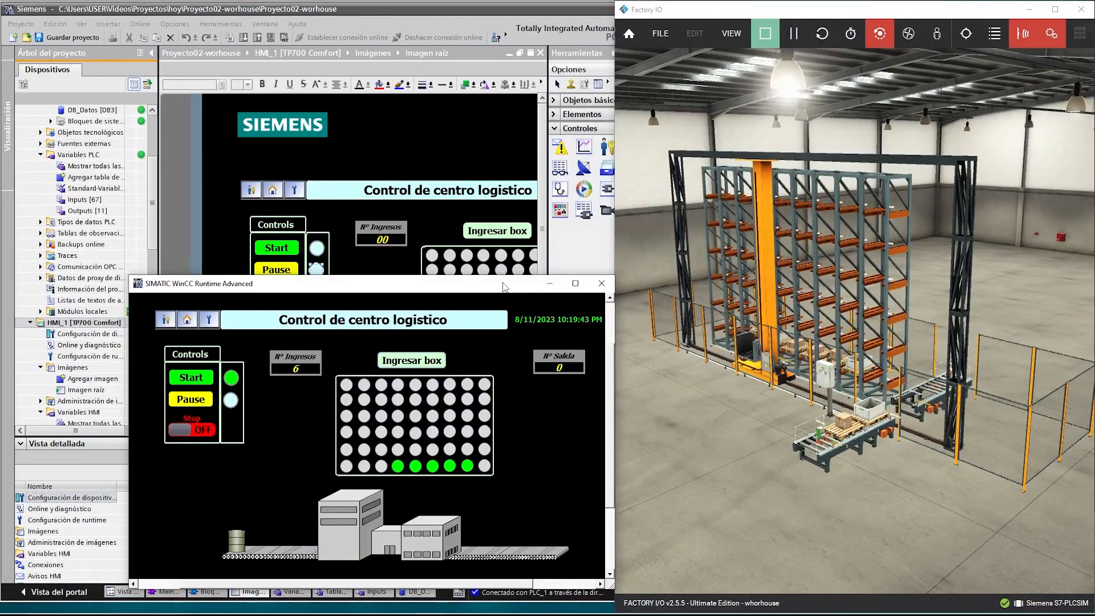
left_click_drag(504, 287, 504, 263)
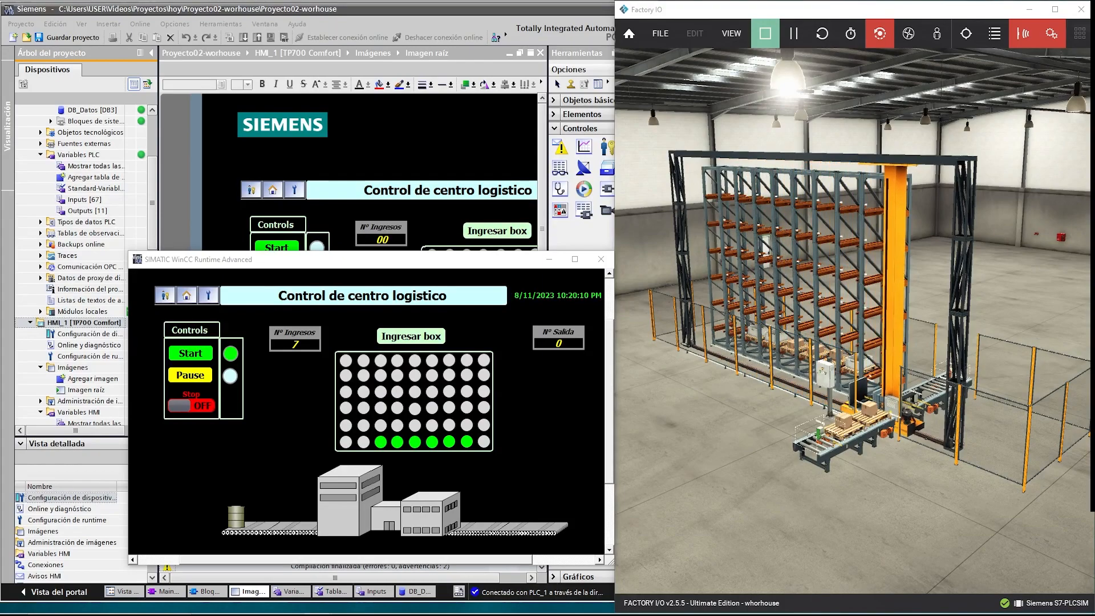
- Switch to TIA Portal, open the Bloque_Control block at the empty Segmento 6 and enlarge the editor area
left_click(108, 216)
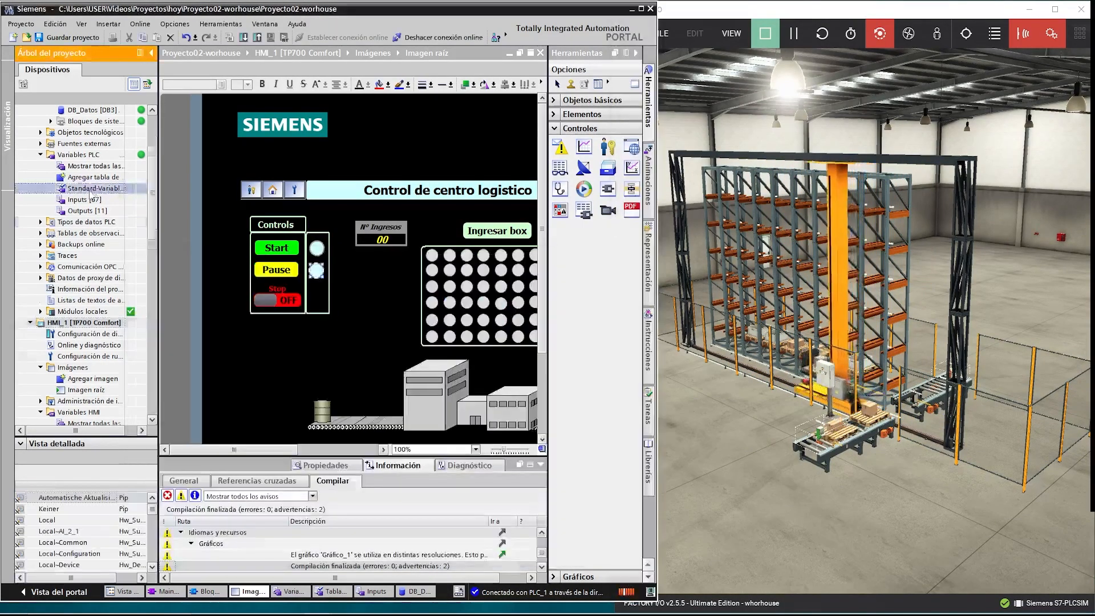
double_click(97, 222)
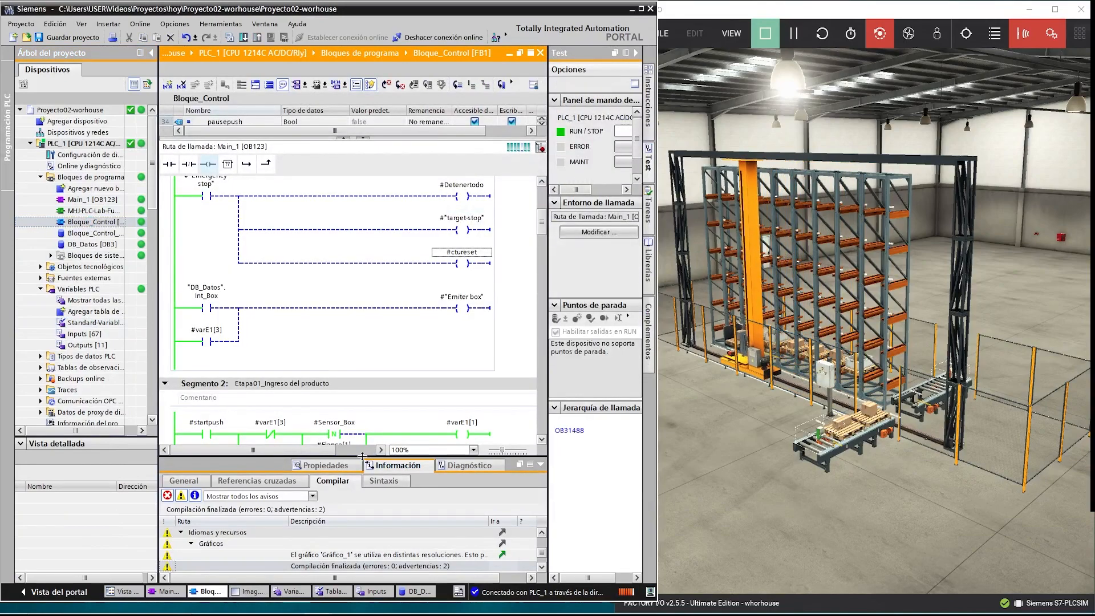
left_click_drag(388, 544, 388, 554)
scroll(509, 360, "down", 15)
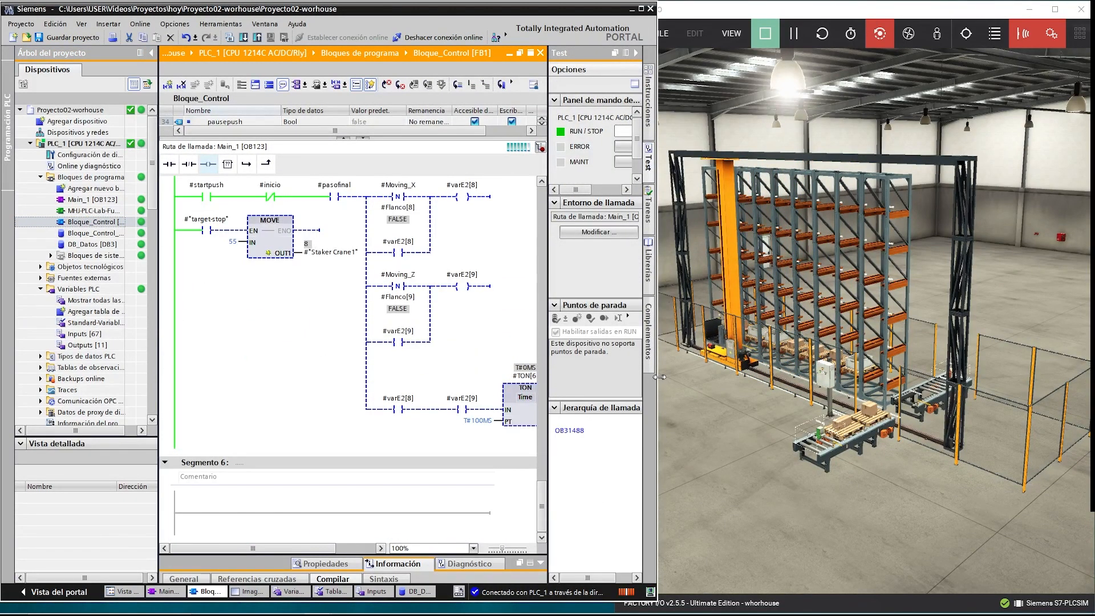
left_click_drag(658, 376, 705, 376)
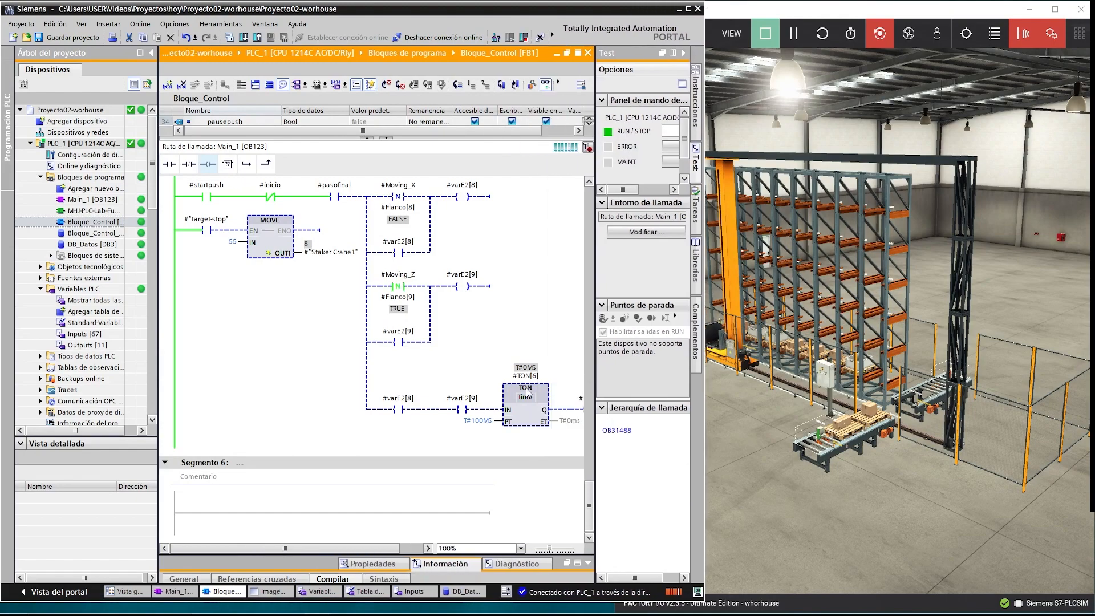
- Insert a normally open contact in Segmento 6 and assign it the variable #startpush
left_click(196, 511)
left_click(169, 165)
left_click(208, 410)
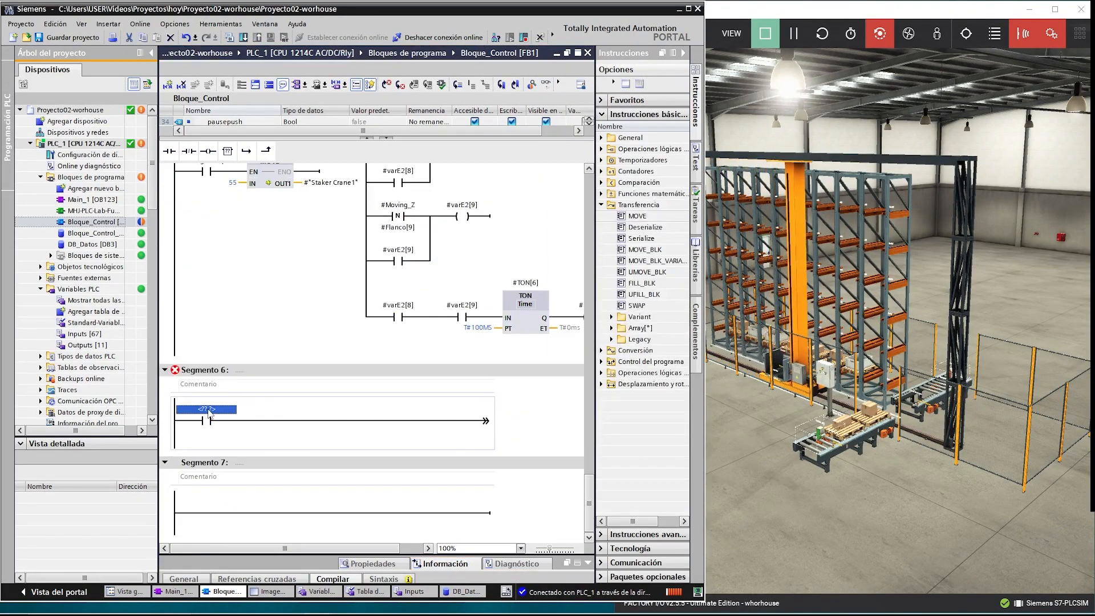
type("star")
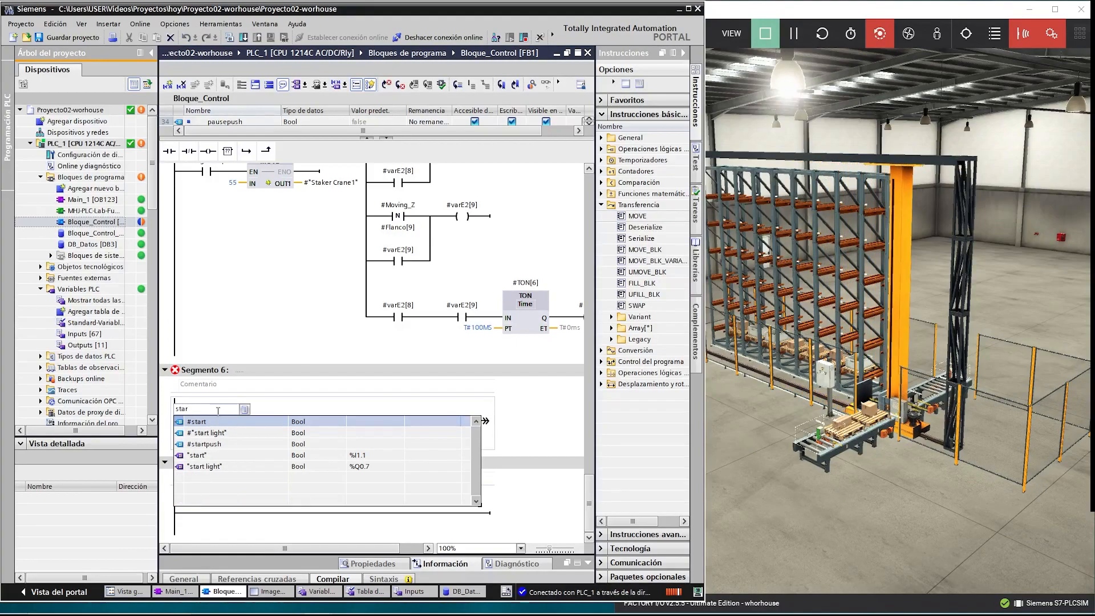
left_click(315, 444)
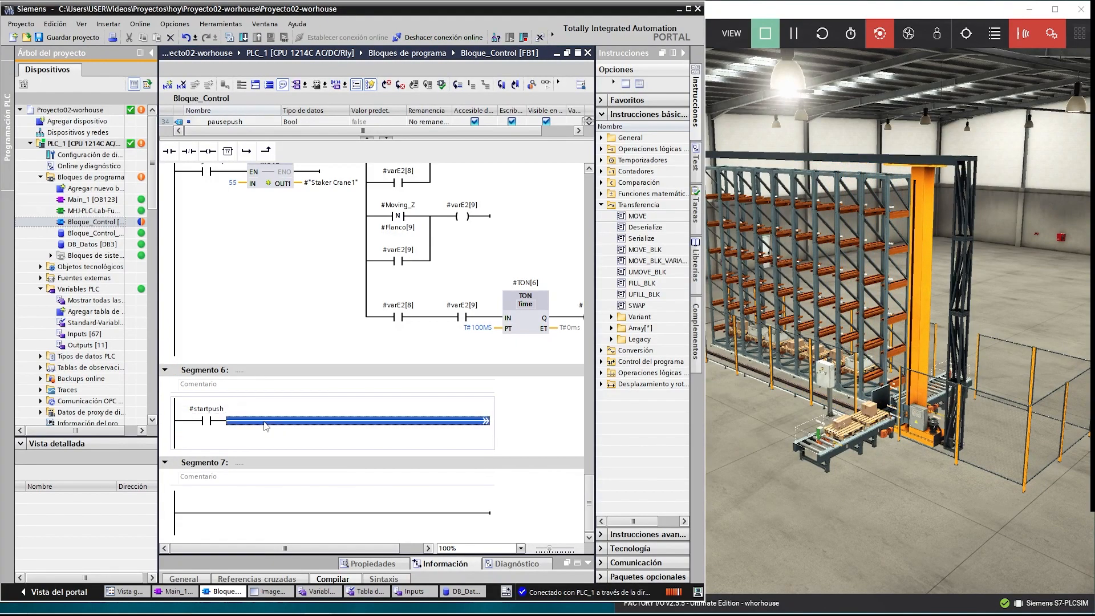
- Add a negative-edge contact after #startpush in Segmento 6, using #Sensor_Box with edge memory #Flanco[10]
left_click(170, 151)
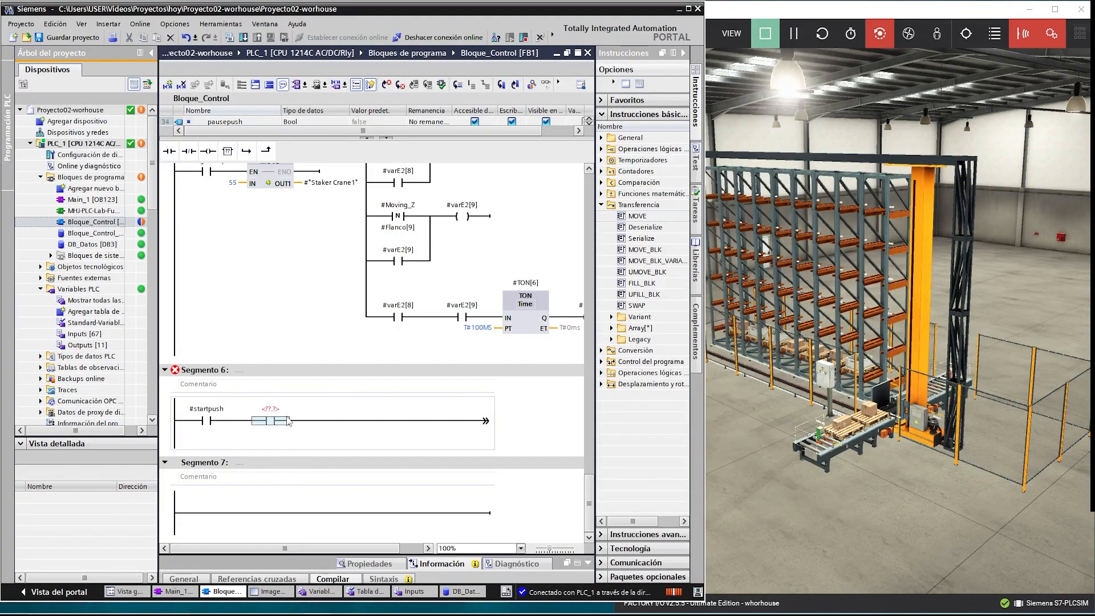
left_click(264, 457)
type("senso")
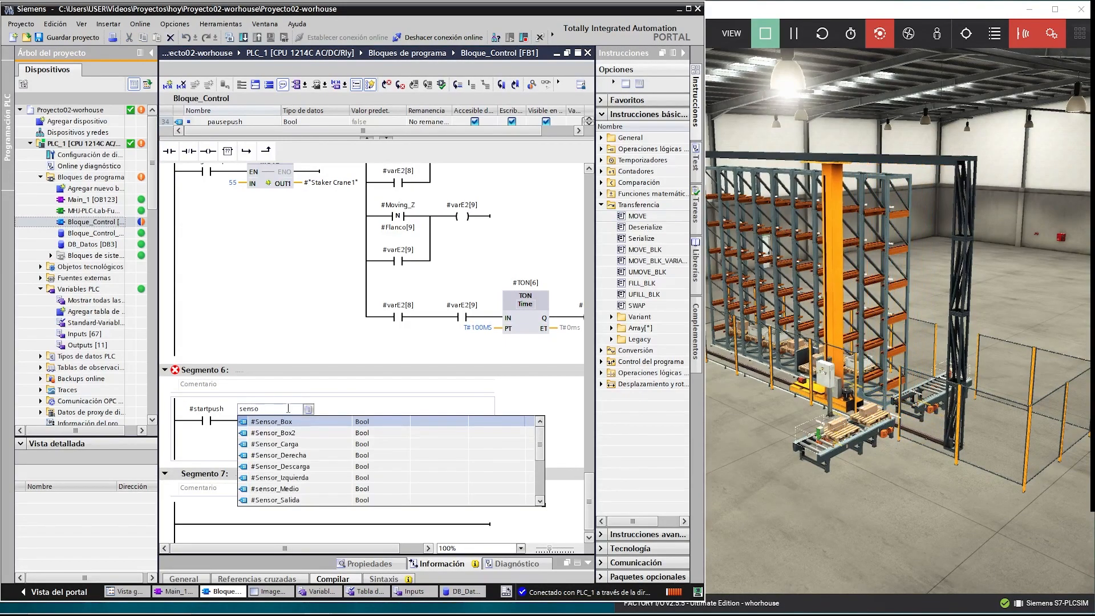
key("Return")
left_click(270, 431)
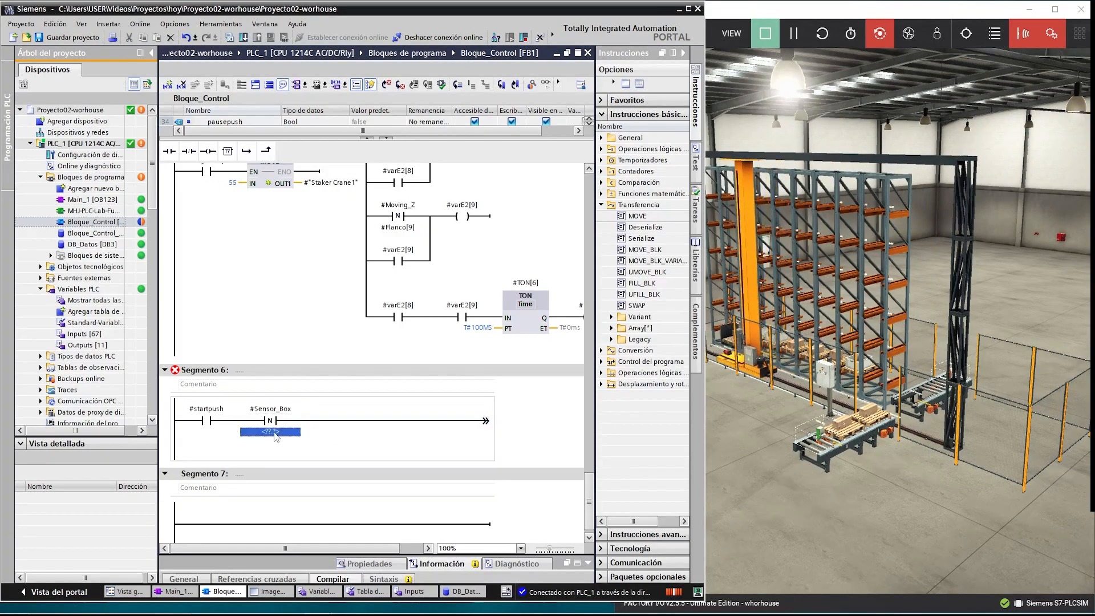
type("flanco")
left_click(283, 447)
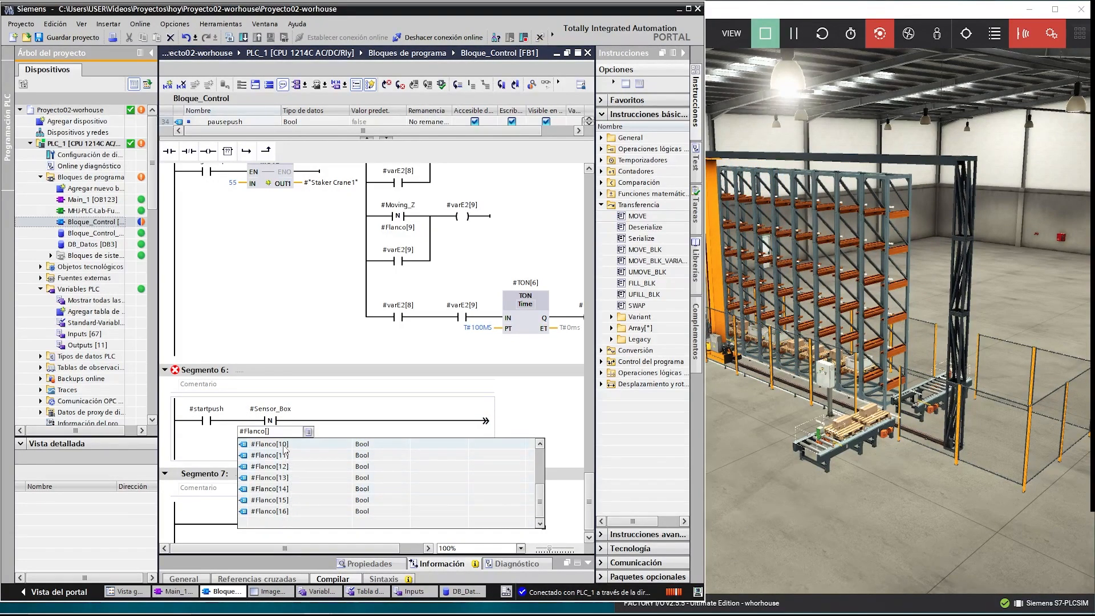
left_click(284, 445)
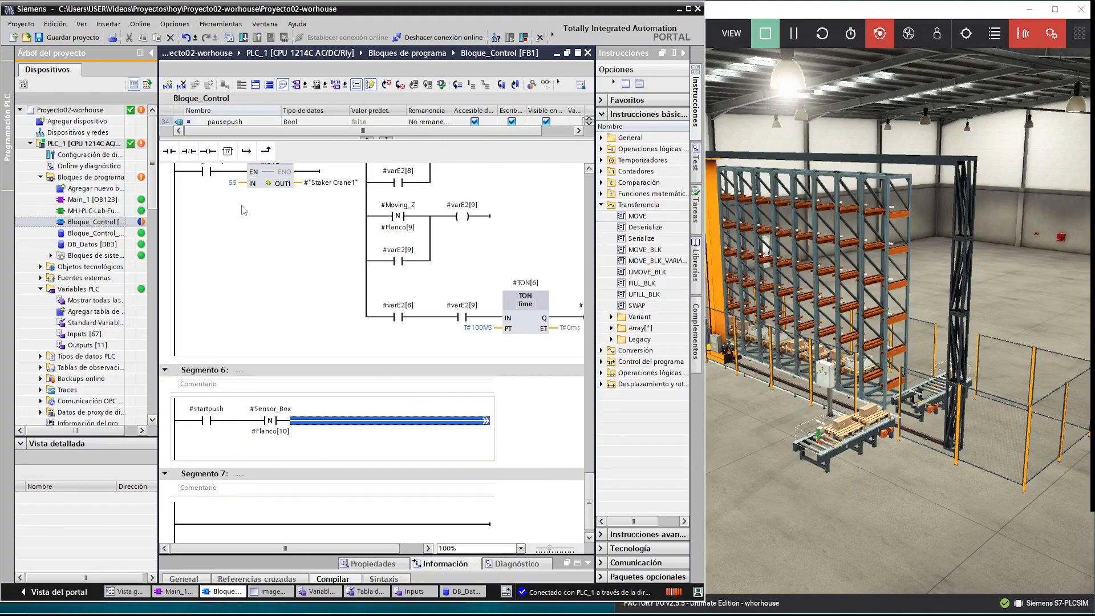
- Insert an output coil at the end of the Segmento 6 rung and assign it #varE2[10]
left_click(209, 151)
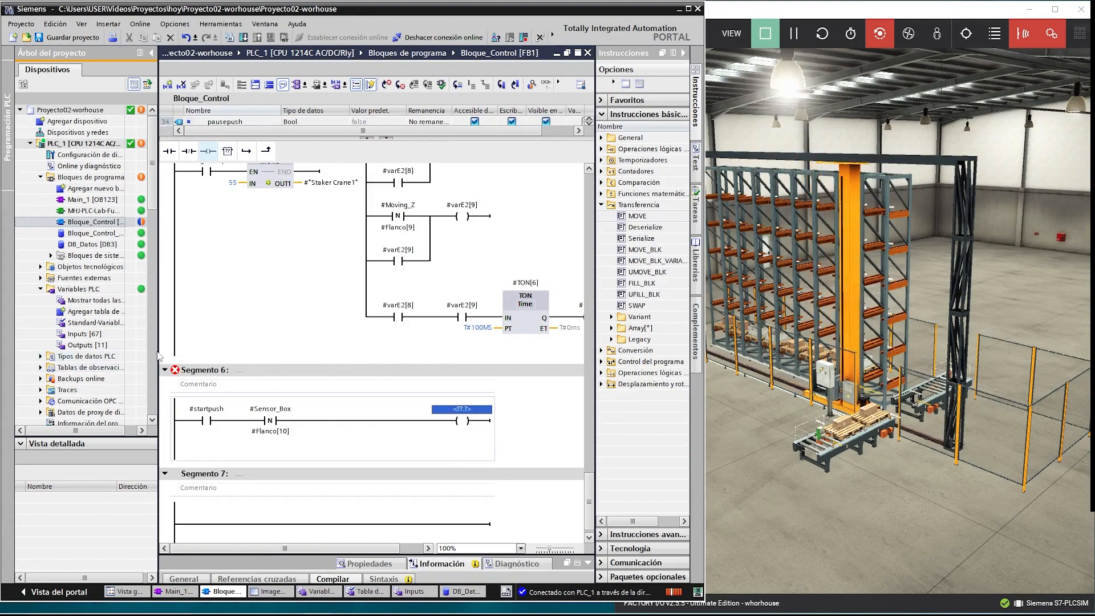
scroll(149, 356, "down", 10)
left_click_drag(159, 354, 110, 350)
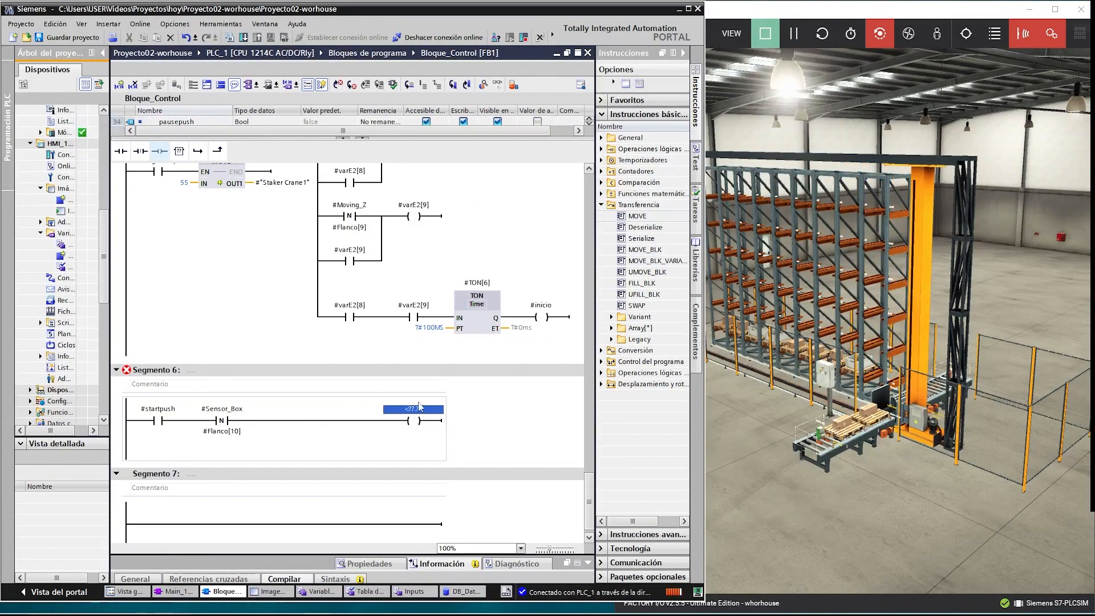
scroll(423, 419, "up", 3)
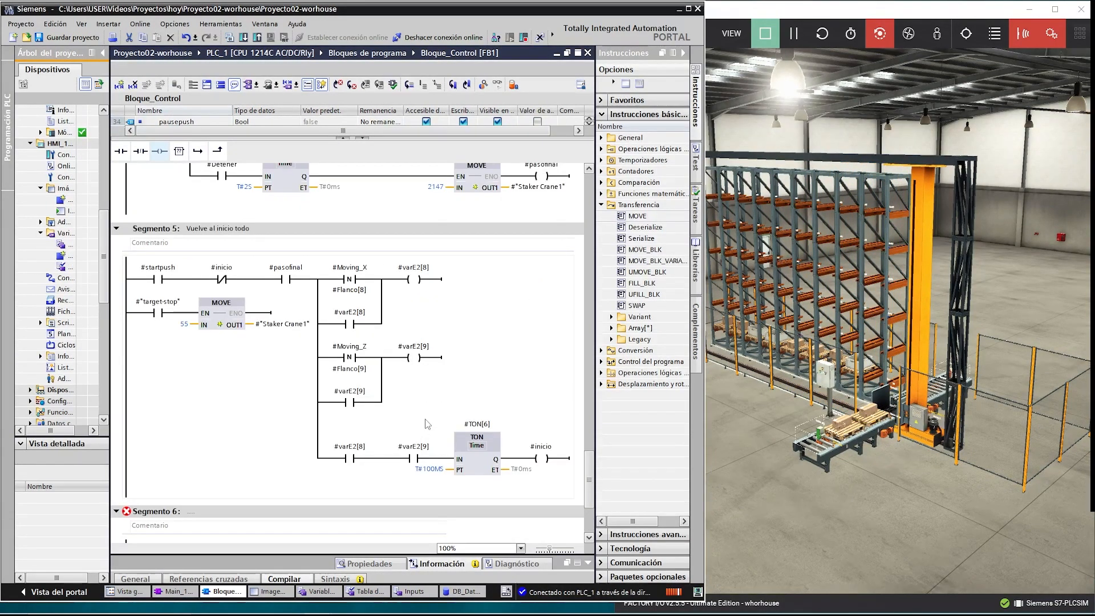
scroll(416, 365, "down", 3)
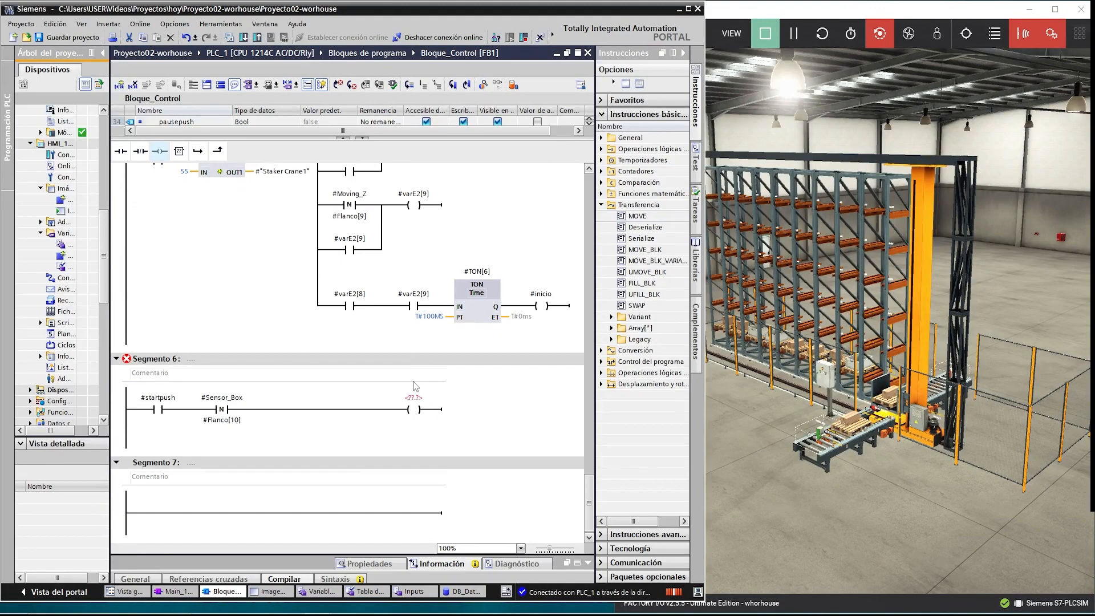
type("var")
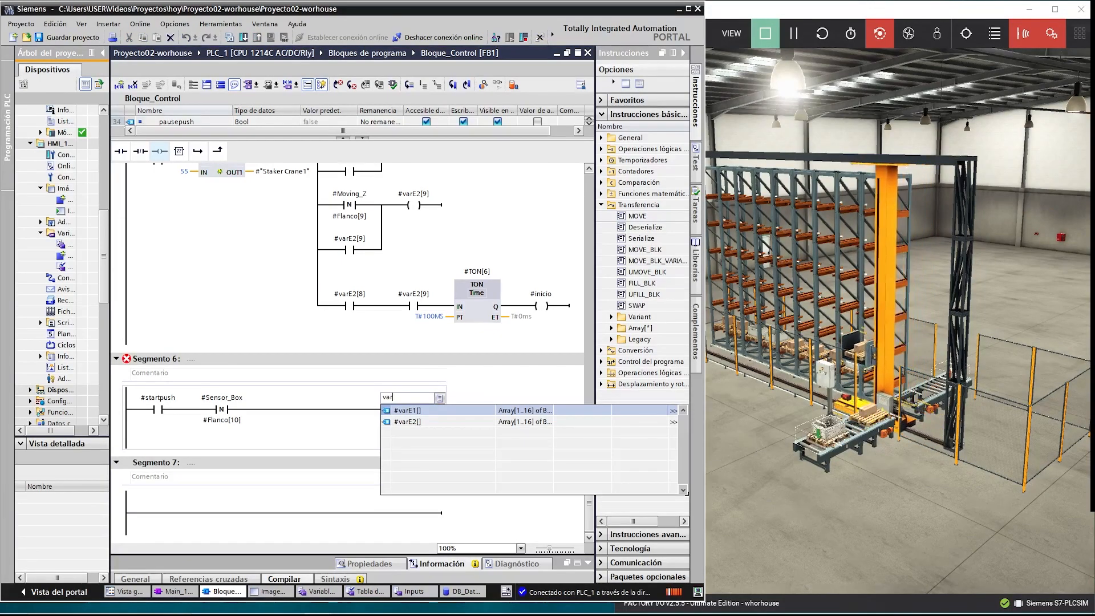
left_click(425, 422)
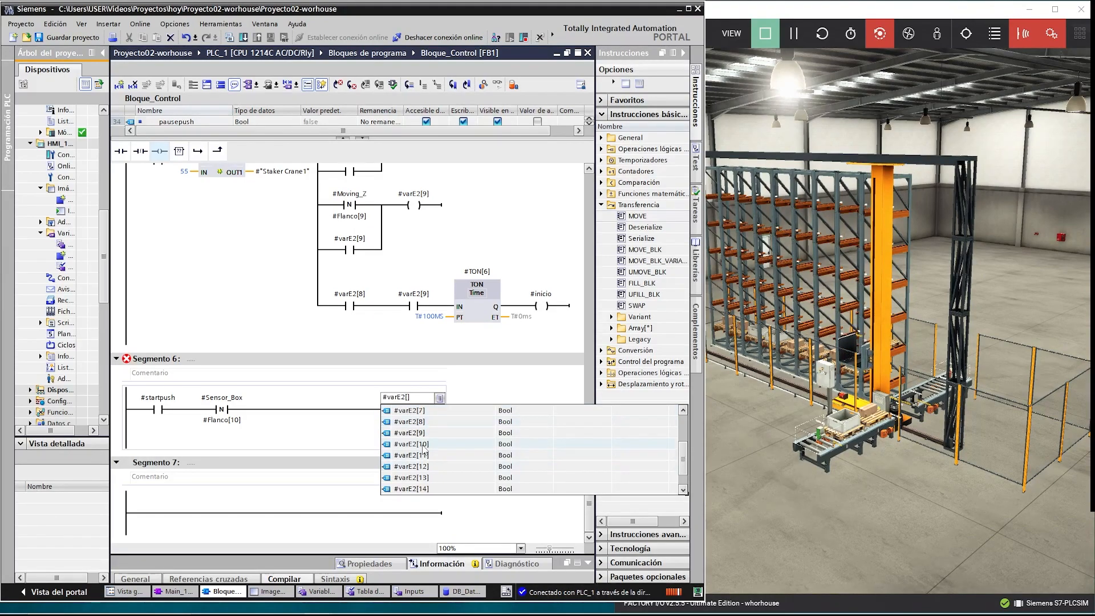
left_click(423, 444)
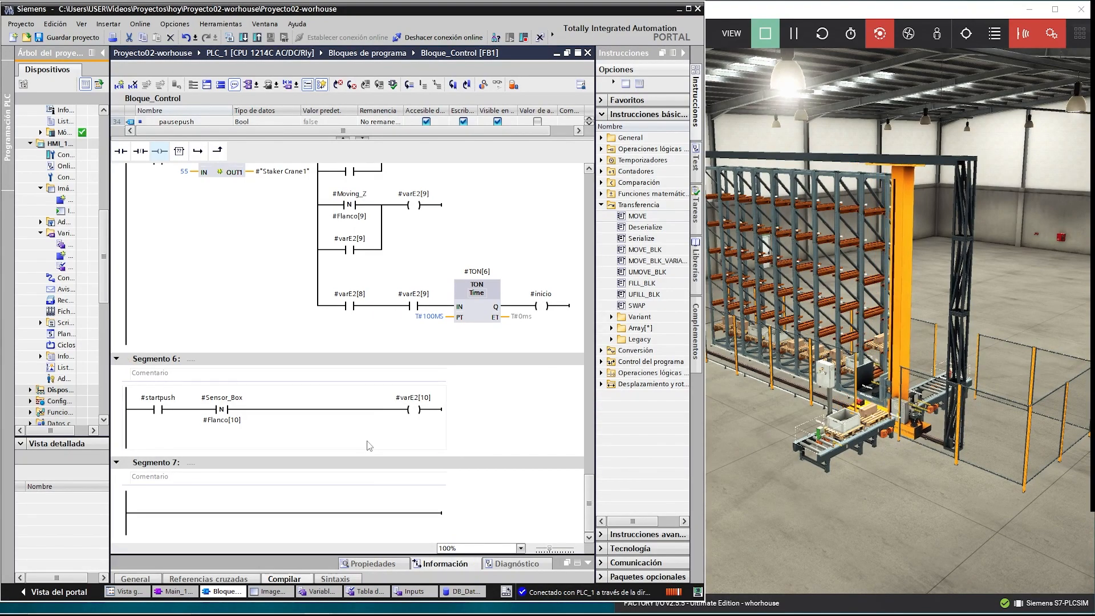
- Add a normally open #varE2[10] contact in parallel with the #Sensor_Box edge contact as a latch
left_click(197, 152)
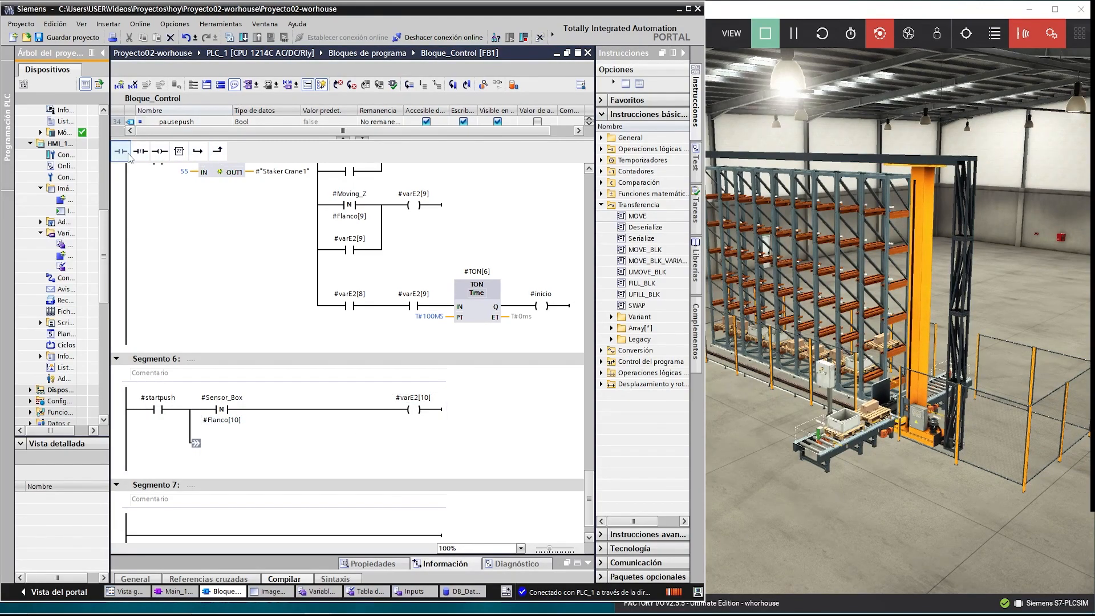
left_click(128, 157)
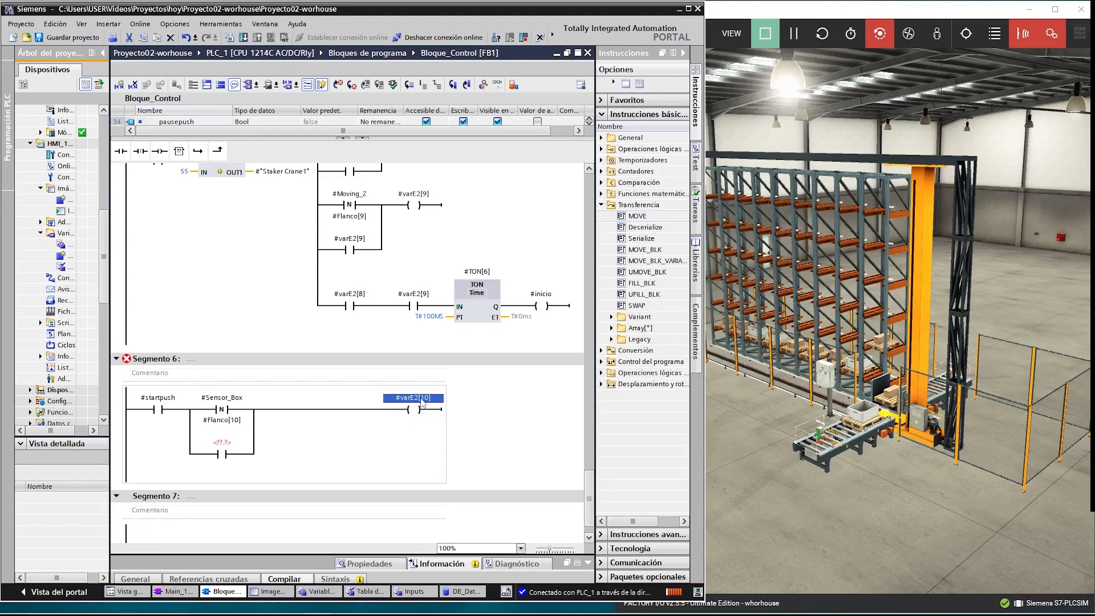
left_click(222, 443)
- Open a branch after the #varE2[10] latch in Segmento 6 and insert a normally open contact on it
left_click(286, 409)
left_click(198, 151)
left_click(121, 151)
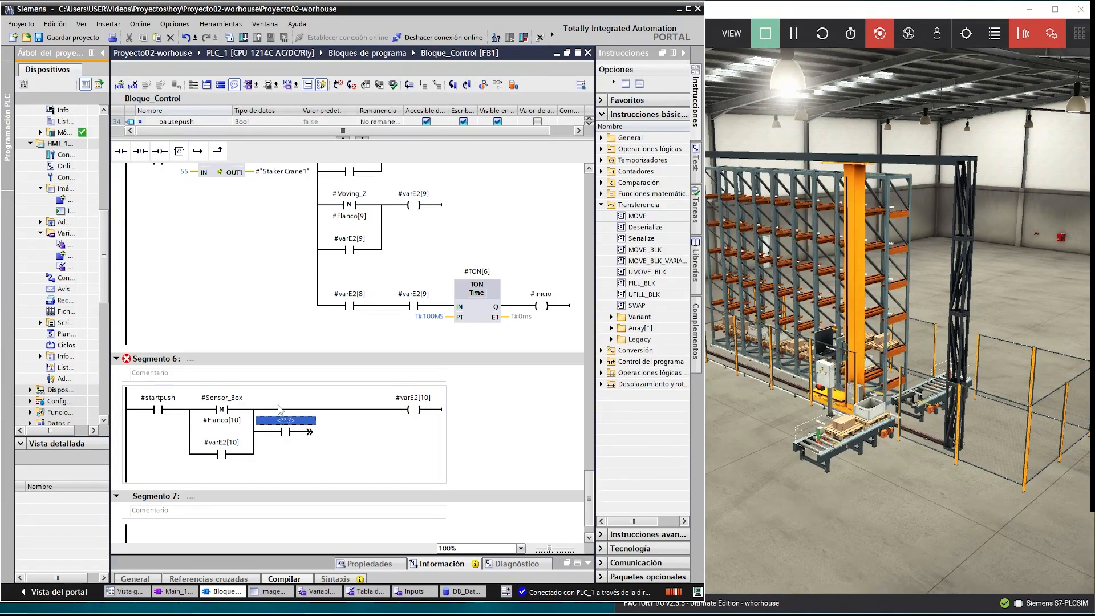
- Open PLC_1's device configuration and bring up the CPU's system and clock memory settings
left_click_drag(110, 200, 197, 217)
scroll(115, 191, "up", 5)
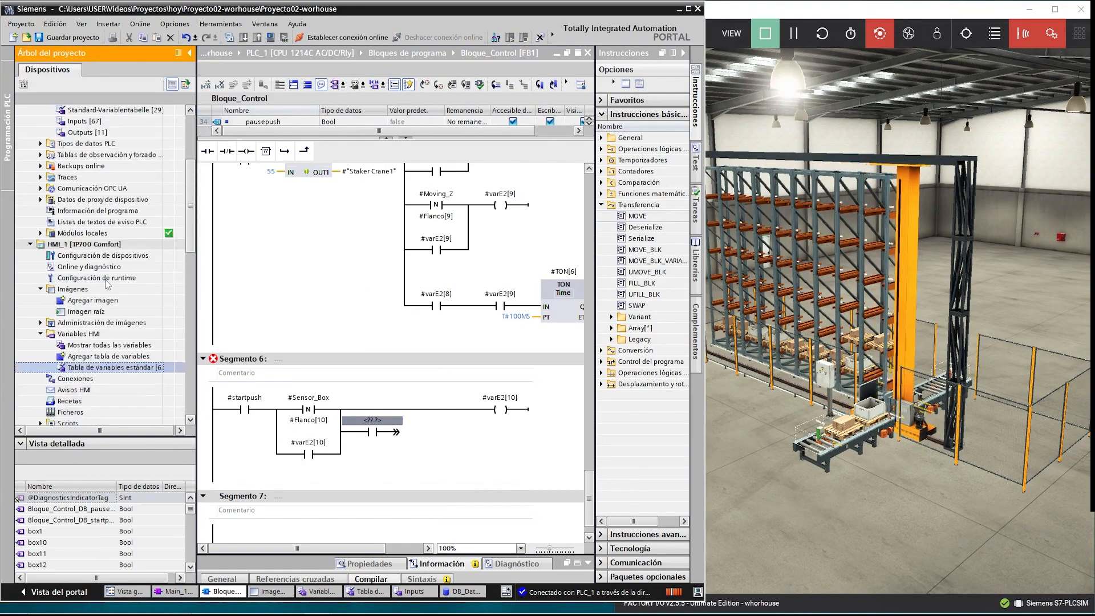
scroll(117, 191, "up", 5)
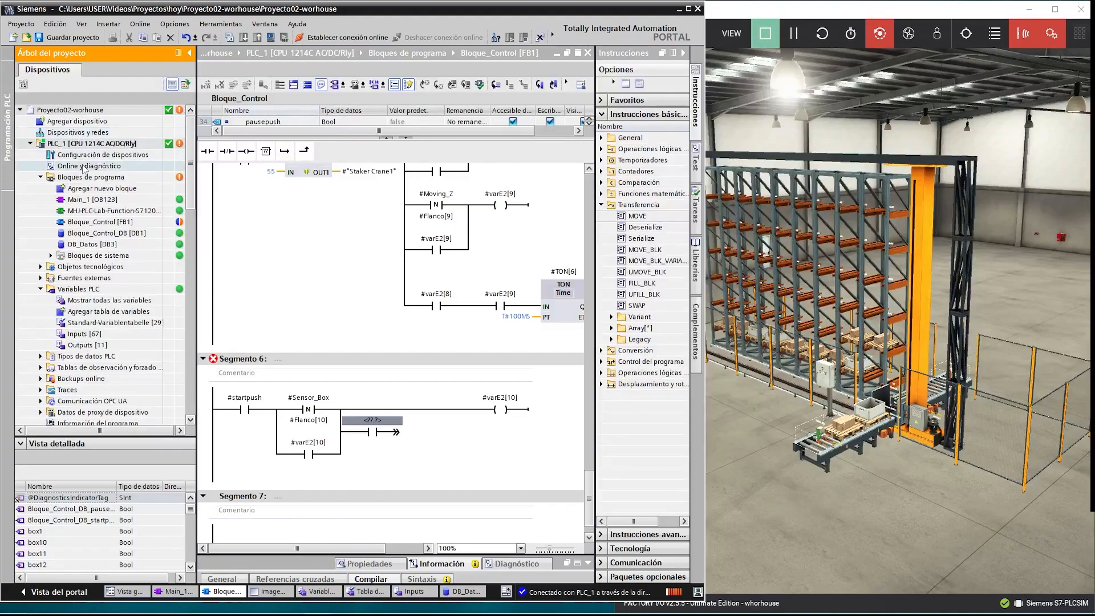
left_click(83, 159)
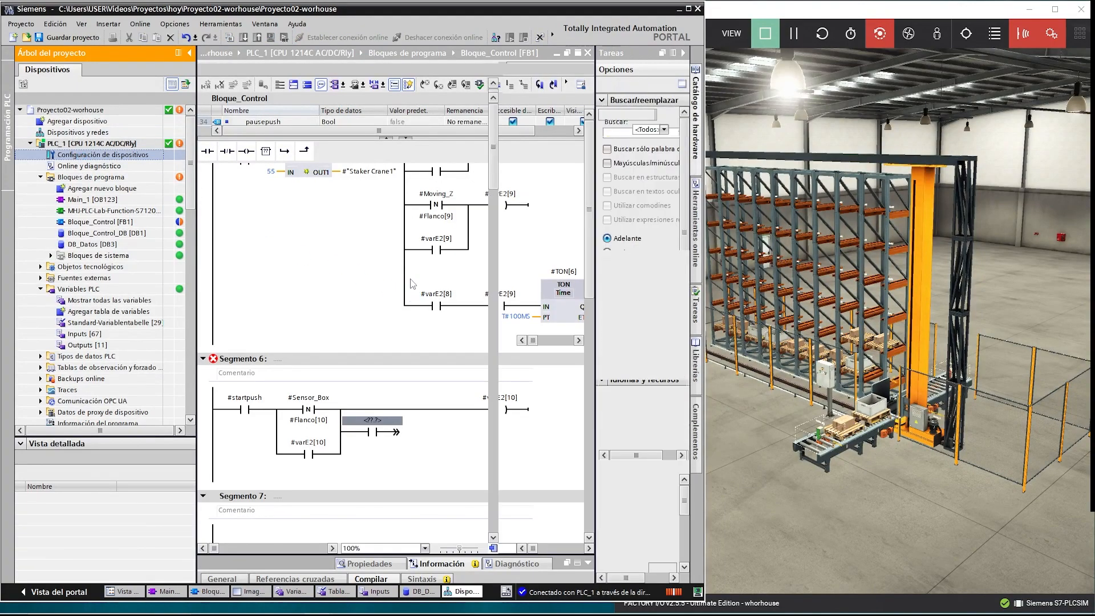
left_click_drag(302, 555, 343, 338)
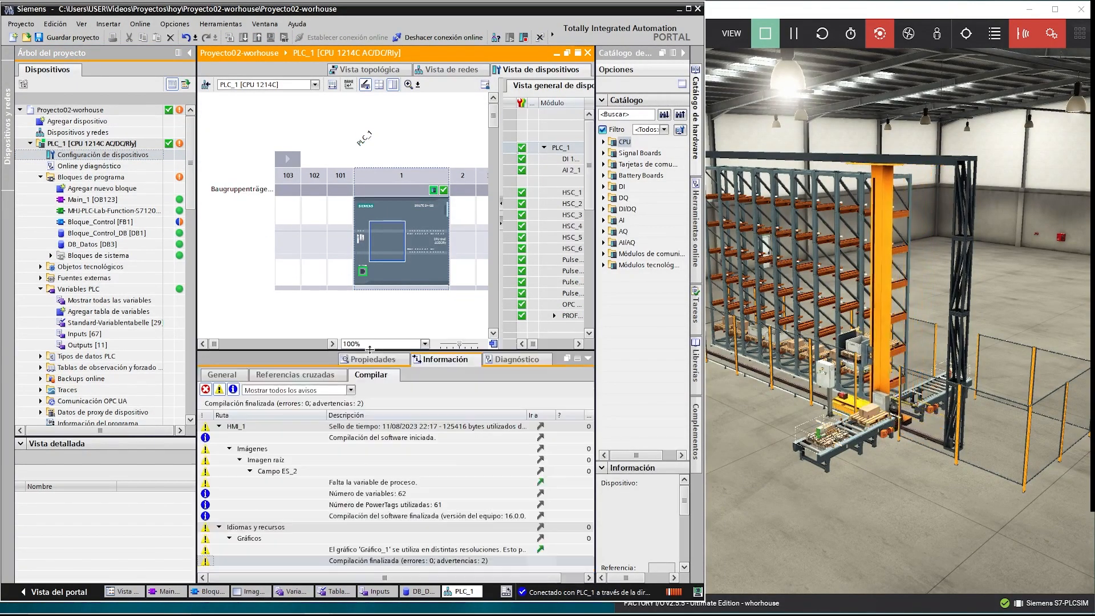
left_click(372, 359)
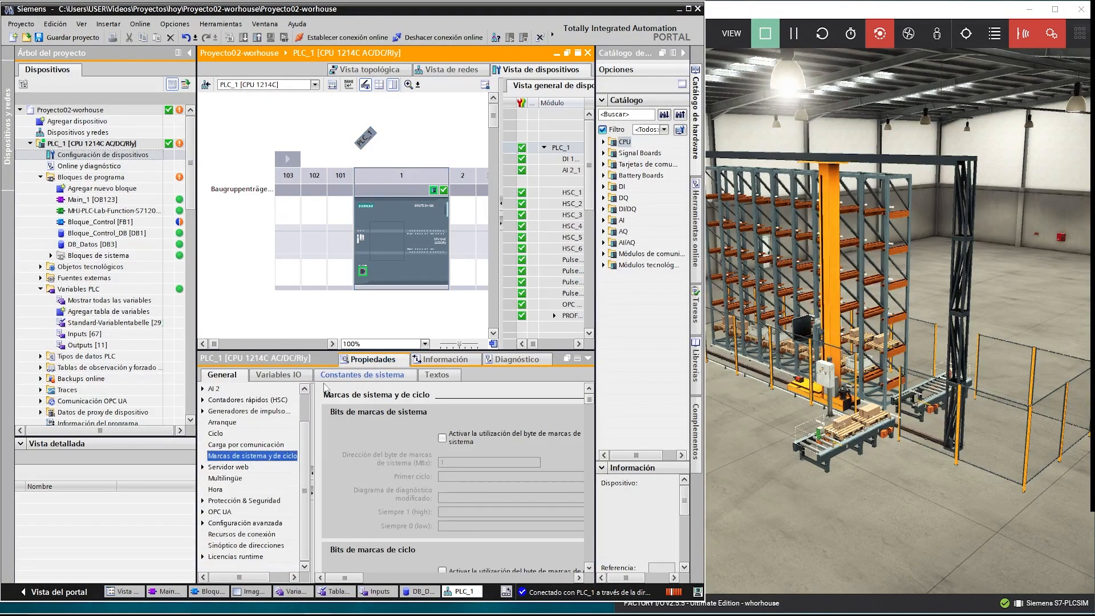
left_click(261, 460)
scroll(446, 537, "down", 2)
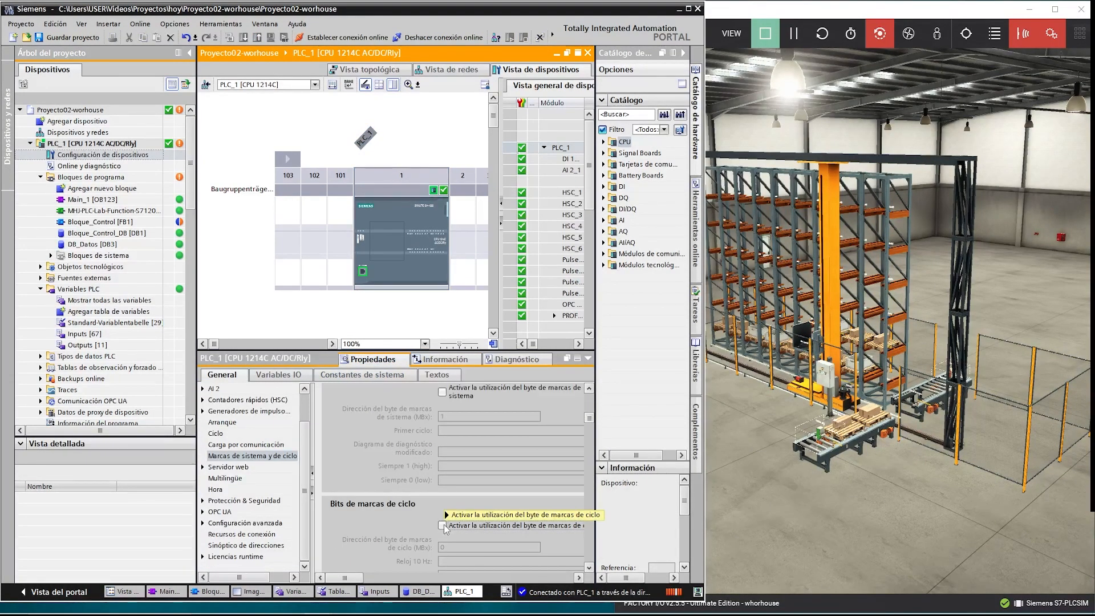
- Disconnect PLC_1 from online mode and enable its clock memory byte at address 10
left_click(422, 38)
left_click(495, 241)
left_click(447, 380)
left_click(443, 525)
scroll(450, 513, "down", 2)
left_click(455, 506)
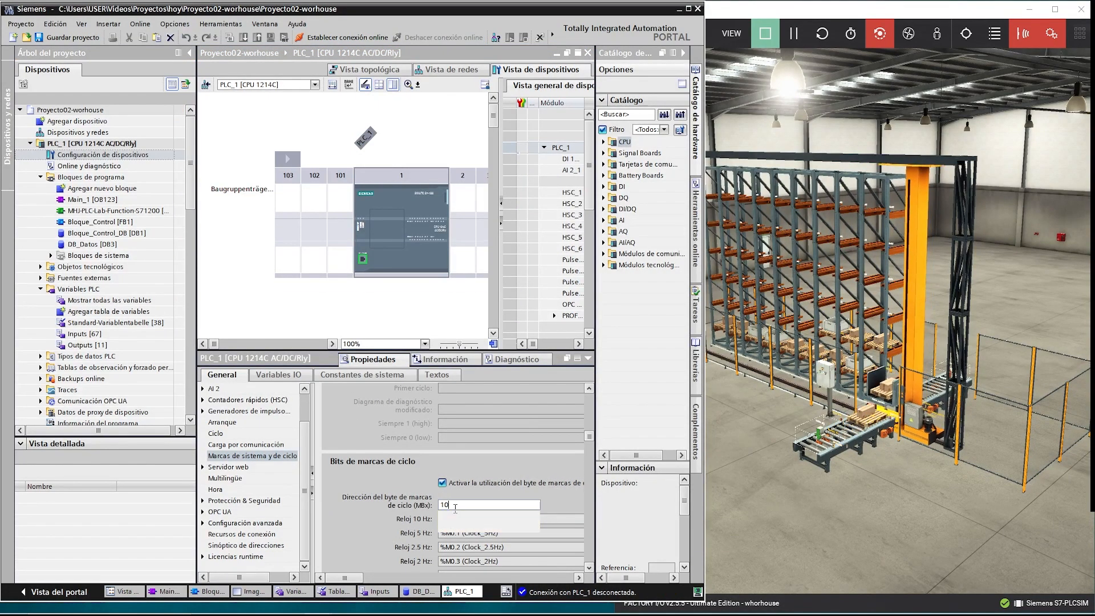
type("10")
- Reopen Bloque_Control and assign "Clock_1Hz" to the unassigned contact on the new branch in Segmento 6
left_click(97, 222)
double_click(98, 223)
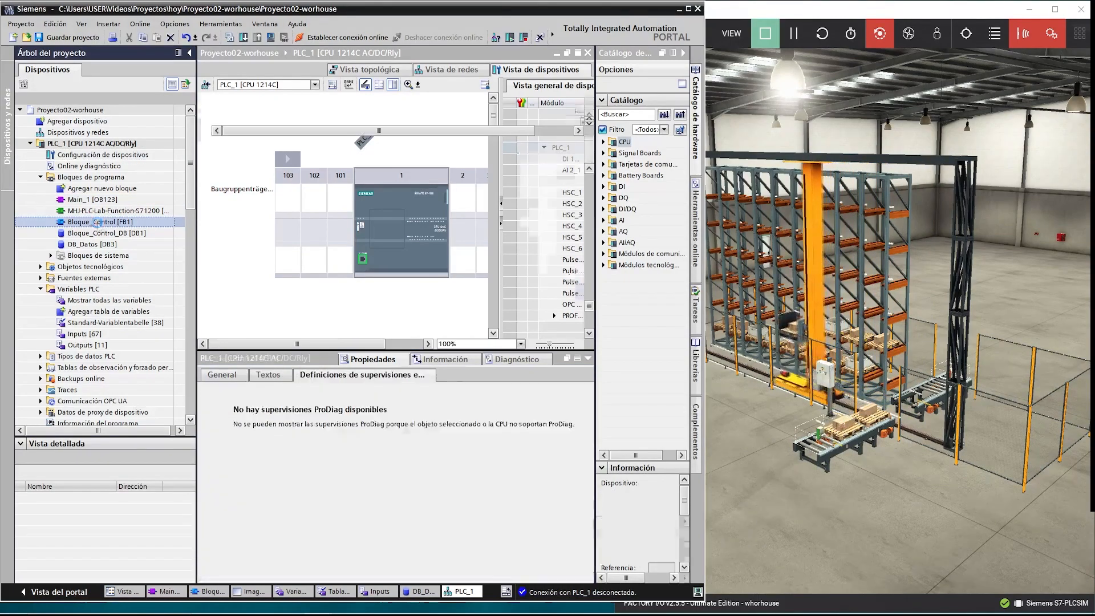
left_click_drag(377, 350, 423, 550)
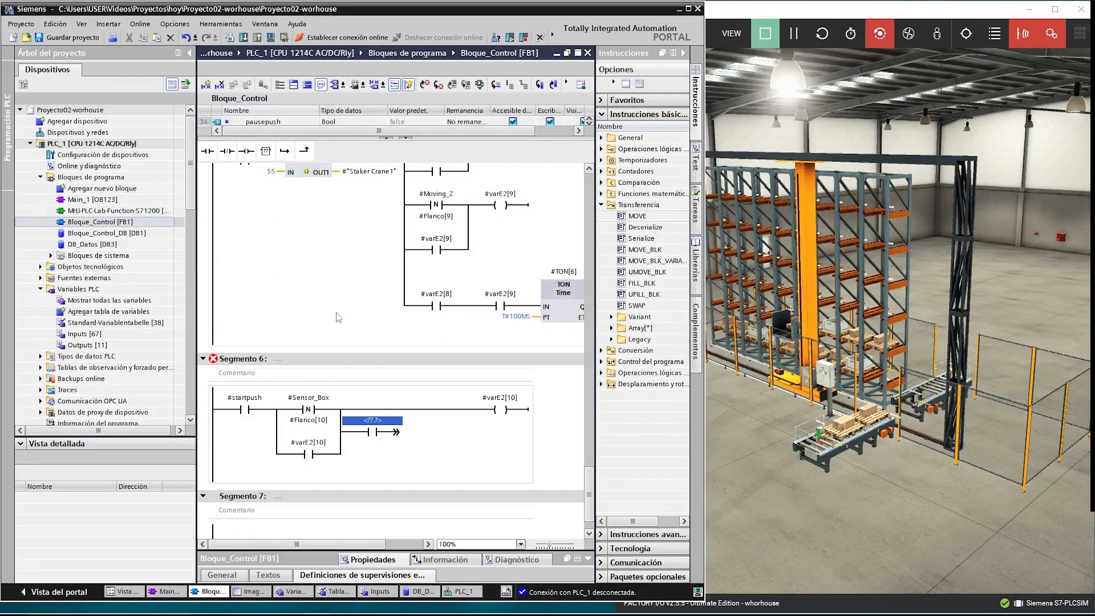
left_click(377, 425)
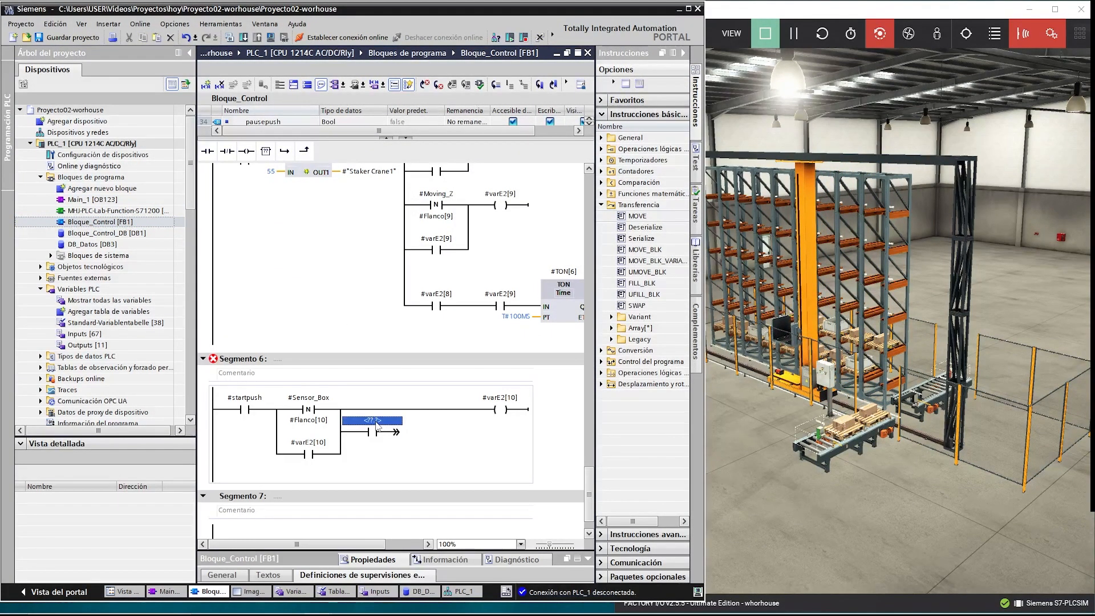
type("clock")
left_click(389, 465)
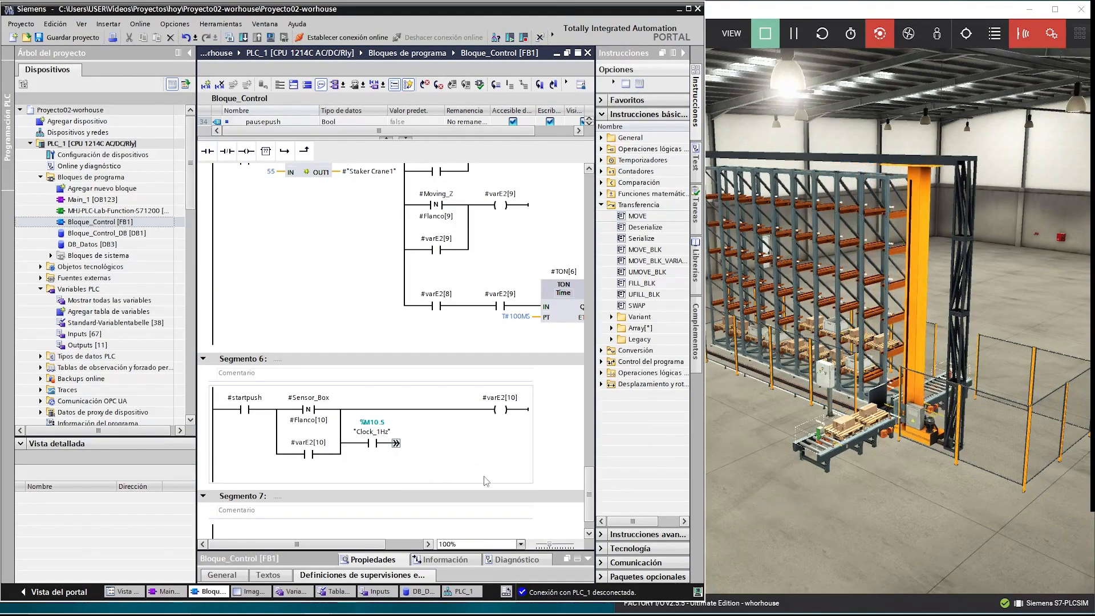
- Insert a CTU counter after the "Clock_1Hz" contact with instance data block IEC_Counter_0_DB and set its PV to 4
left_click(602, 171)
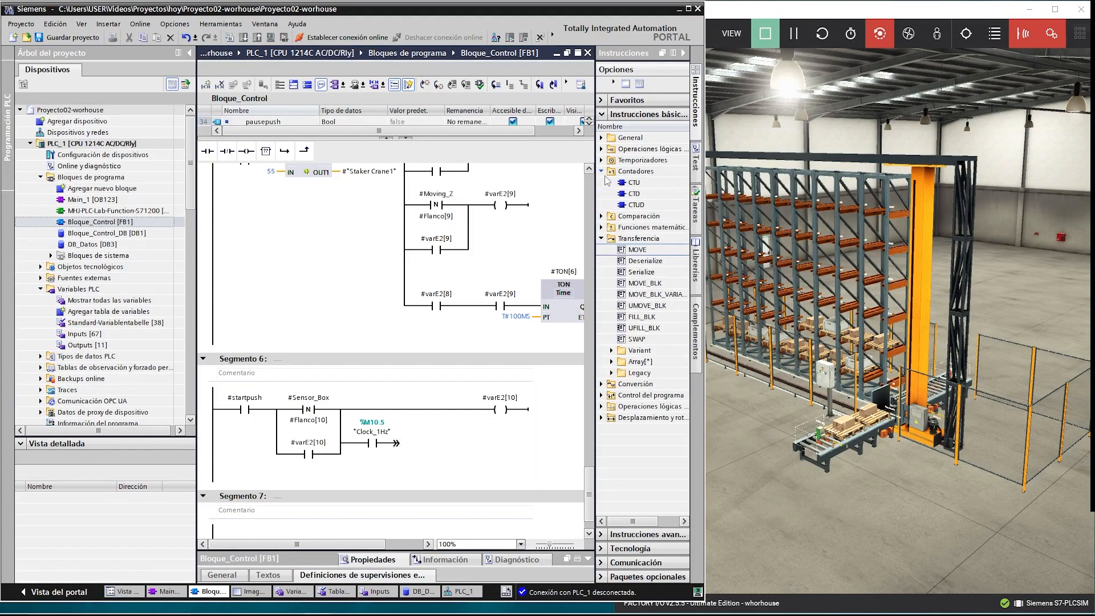
left_click_drag(406, 445, 407, 447)
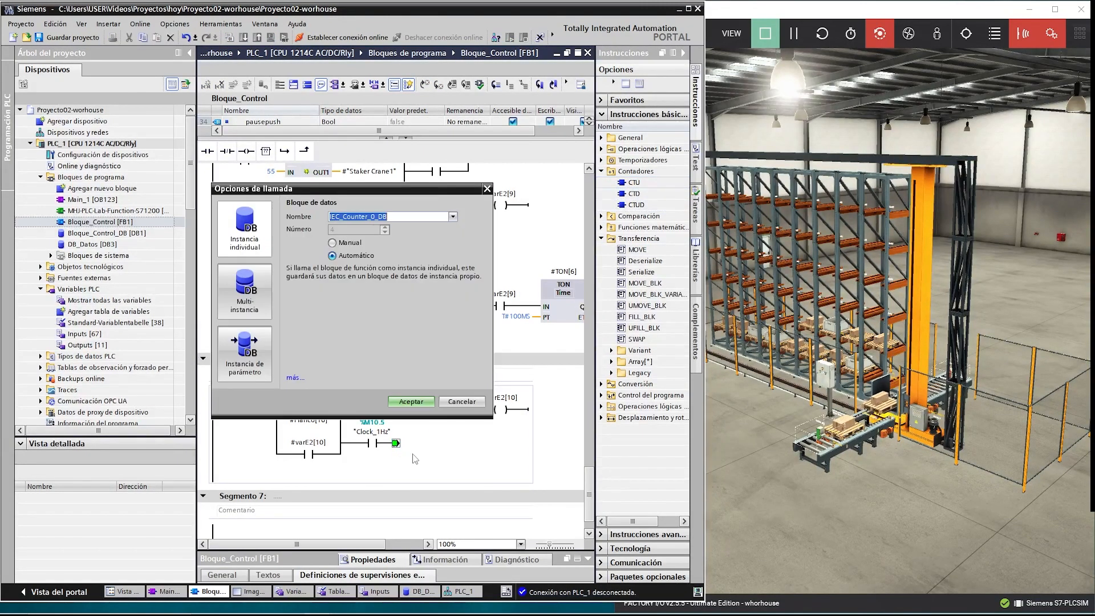
left_click(425, 402)
scroll(497, 449, "down", 3)
left_click(393, 417)
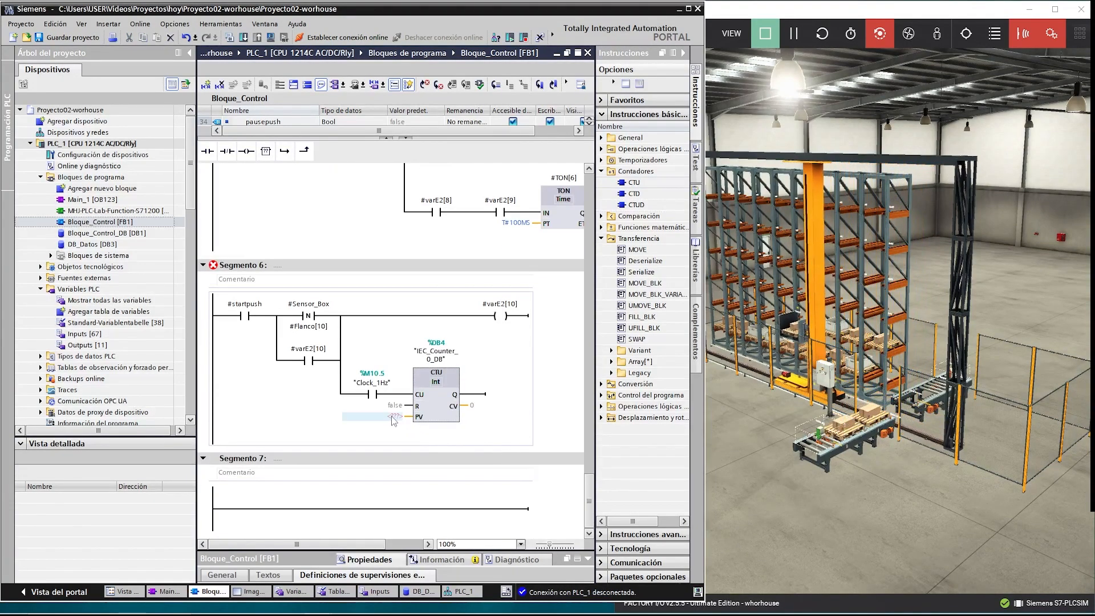
type("4")
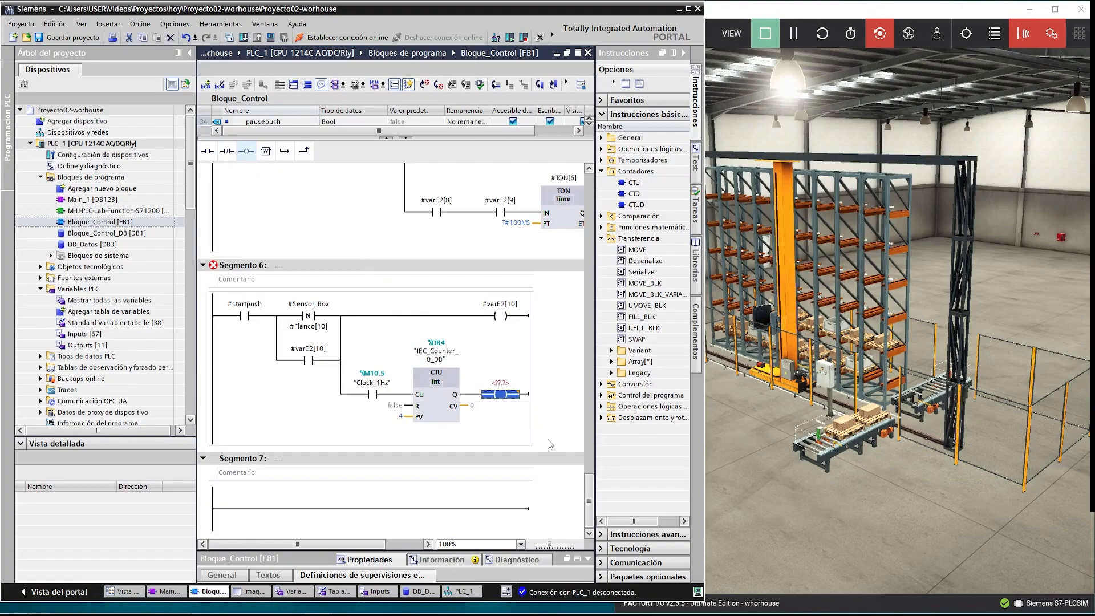
- Assign #varE2[11] to the output coil on the CTU counter's Q output
scroll(537, 427, "right", 1)
left_click(469, 391)
type("#varE2[")
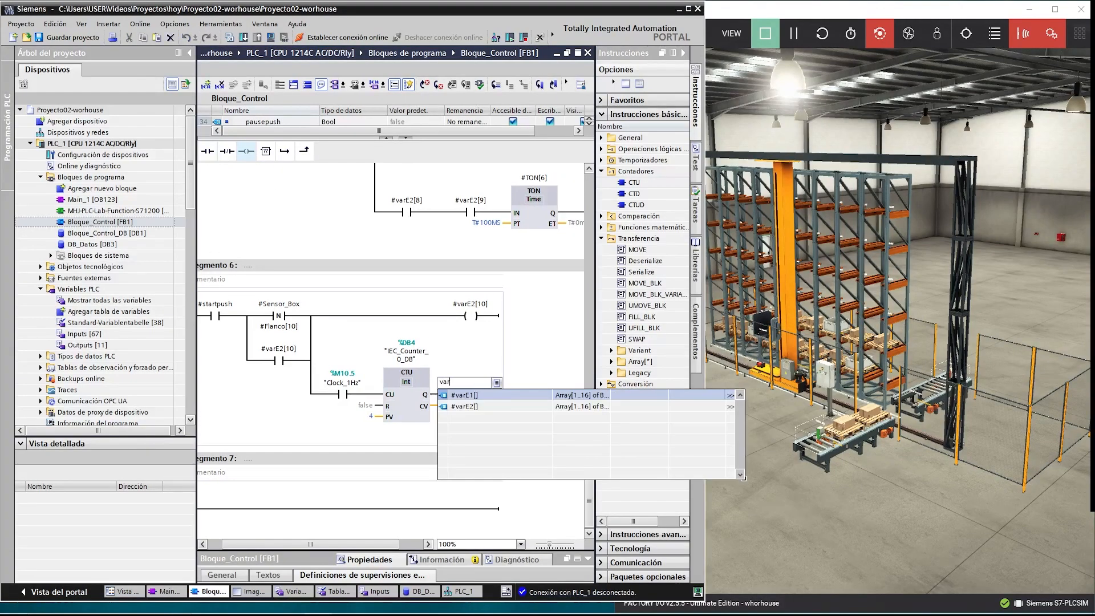
type("11]")
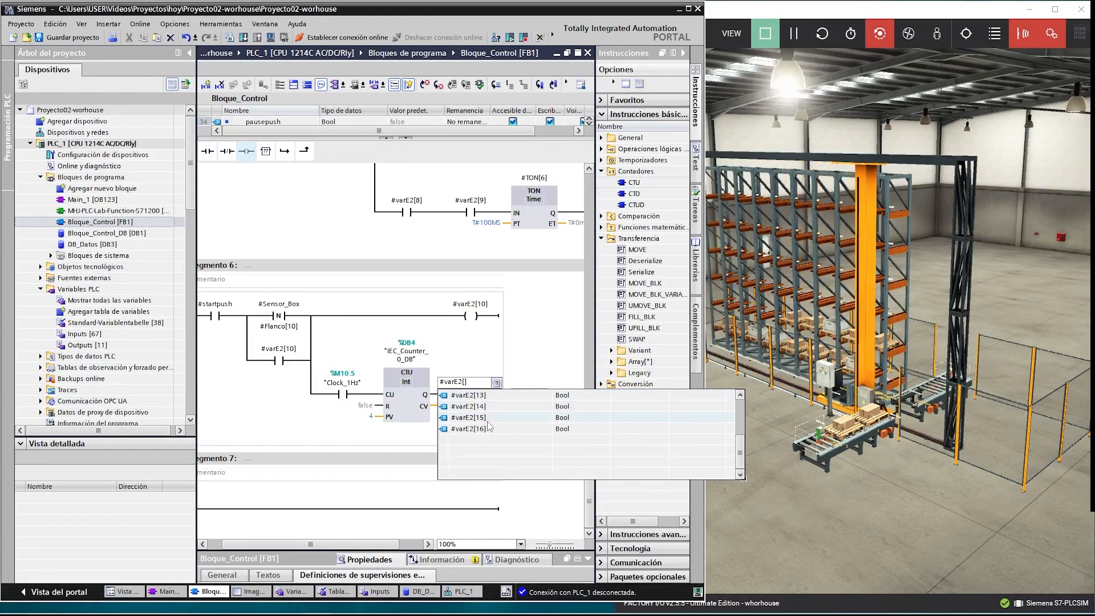
key("Return")
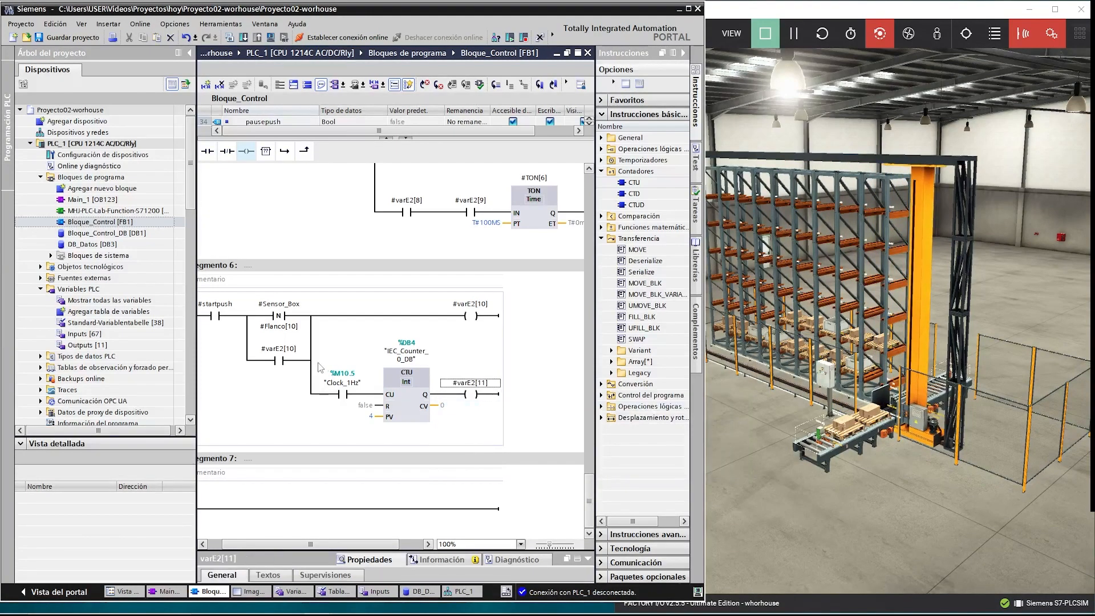
- Connect #varE2[11] to the reset input R of the CTU counter
left_click(303, 363)
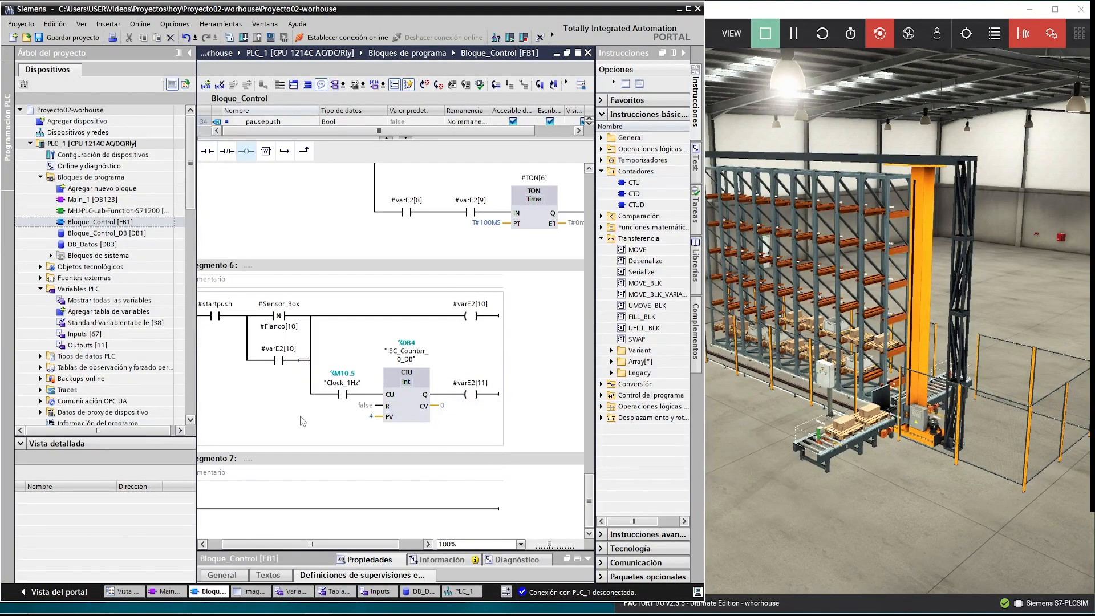
left_click(481, 383)
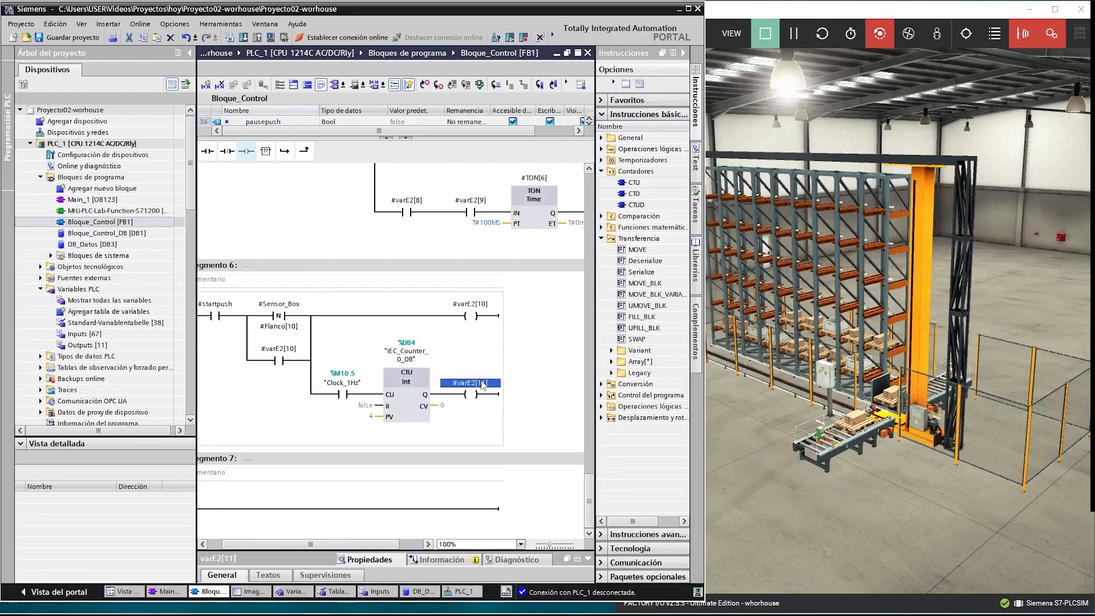
left_click(386, 405)
type("#varE2[11]")
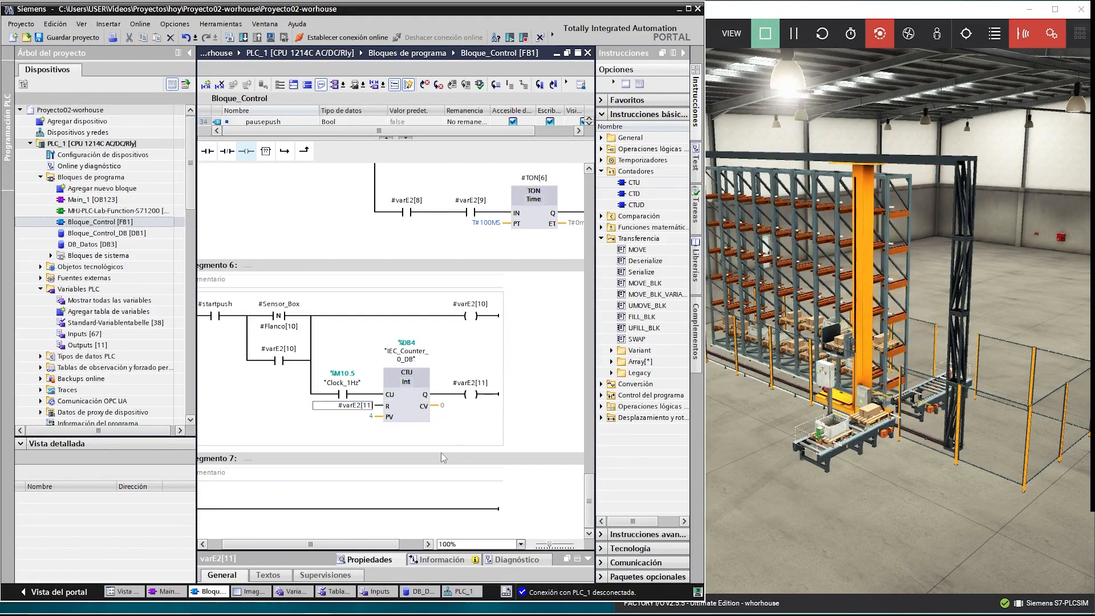
- Open the Imagen raíz screen of HMI_1 and select the barrel graphic at the start of the conveyor
left_click_drag(197, 428, 151, 428)
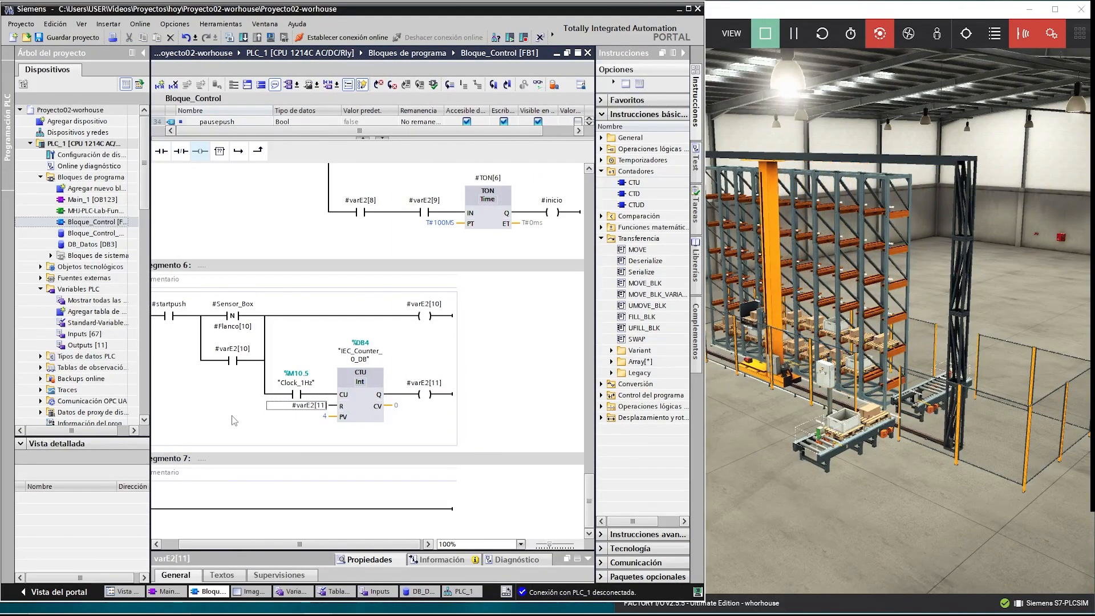
scroll(76, 244, "down", 4)
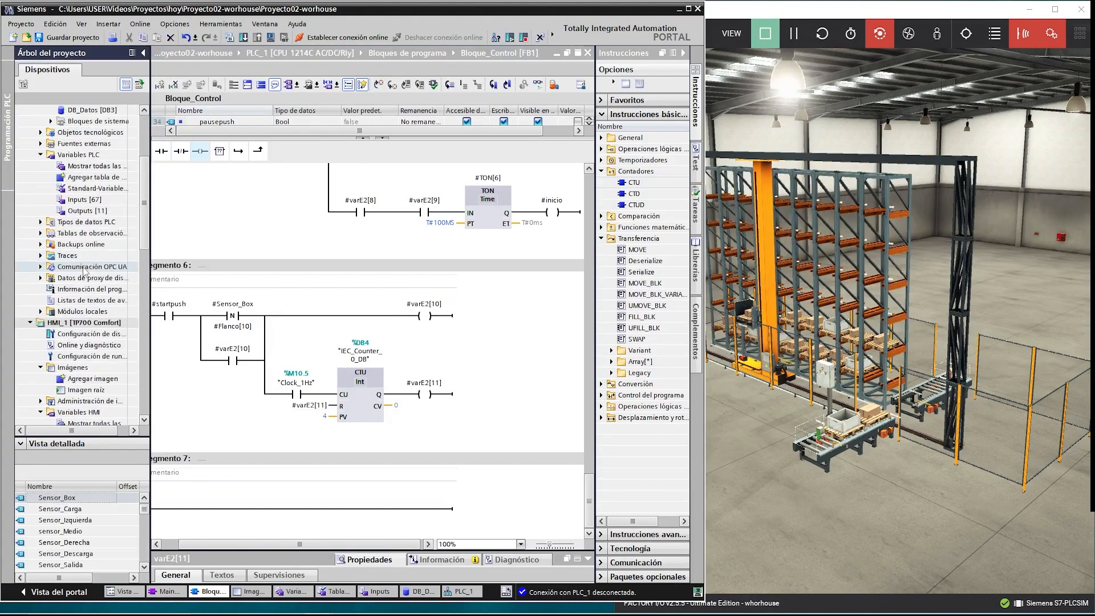
left_click(79, 391)
double_click(79, 391)
left_click(313, 409)
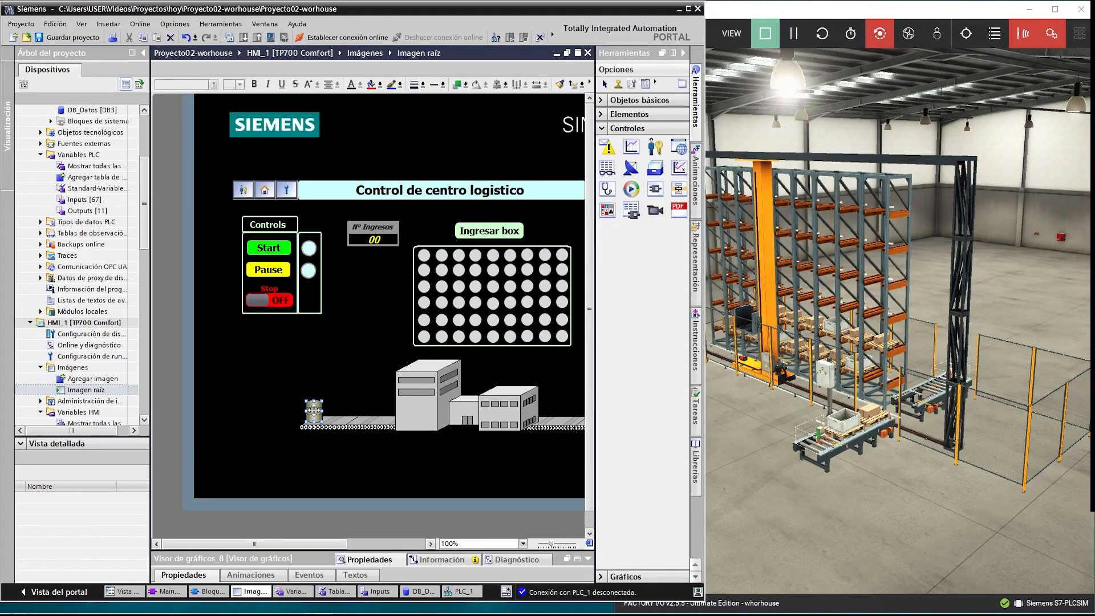
- Add a new variable named HMI_Barril at the end of the DB_Datos data block
left_click(91, 177)
scroll(90, 216, "up", 4)
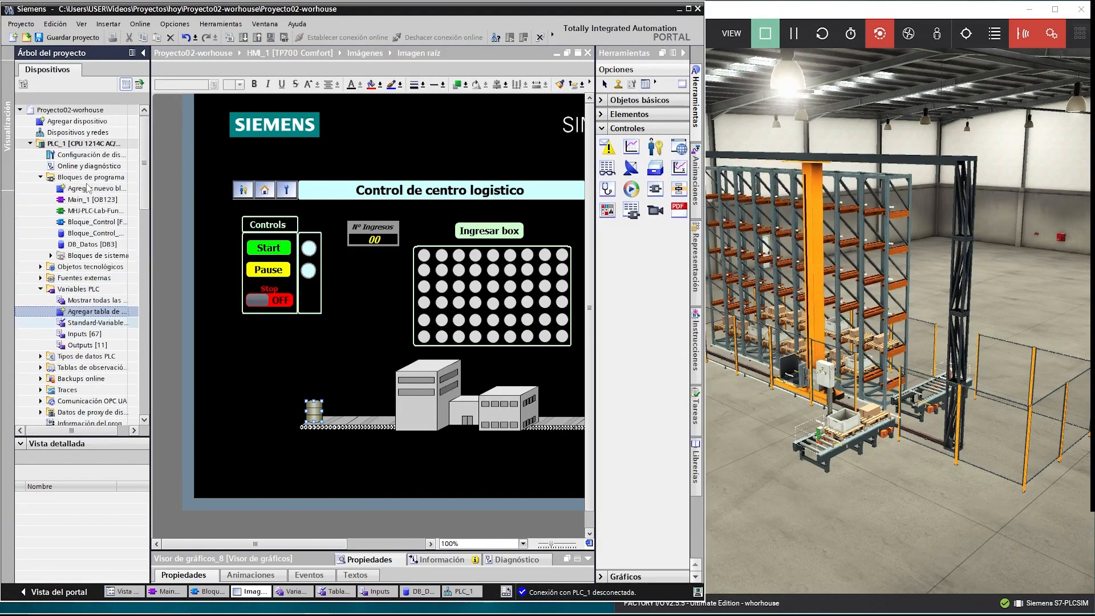
double_click(91, 244)
type("HMI")
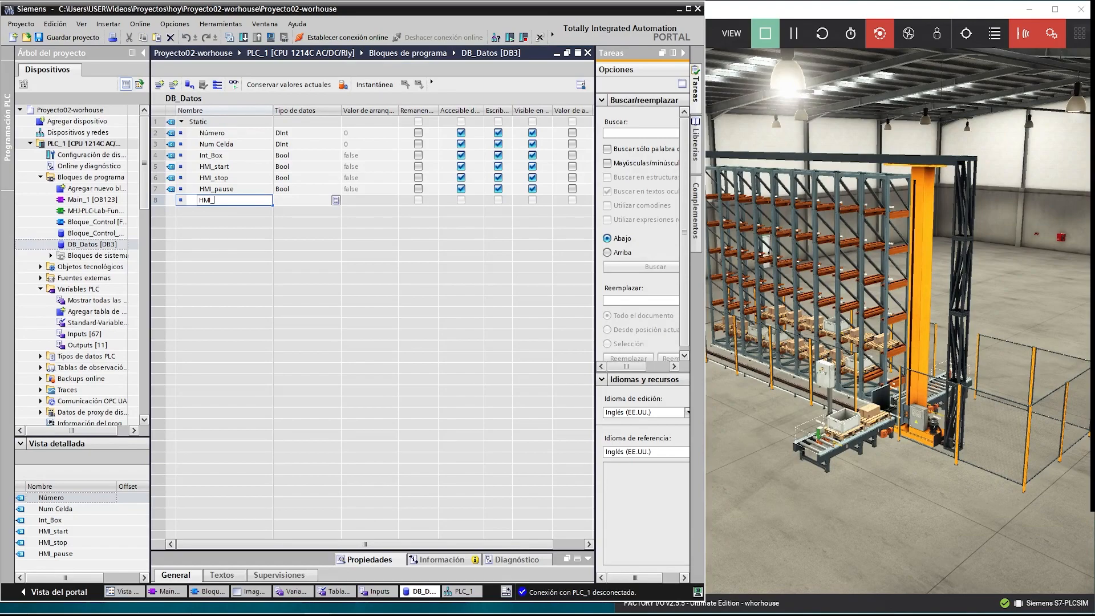
type("_Ba")
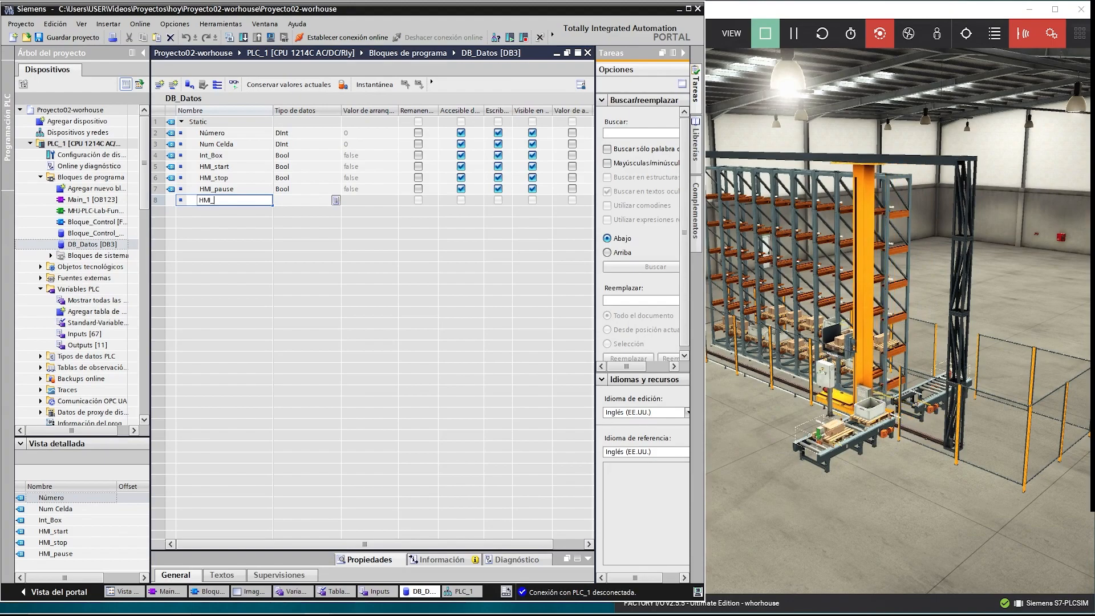
type("rril")
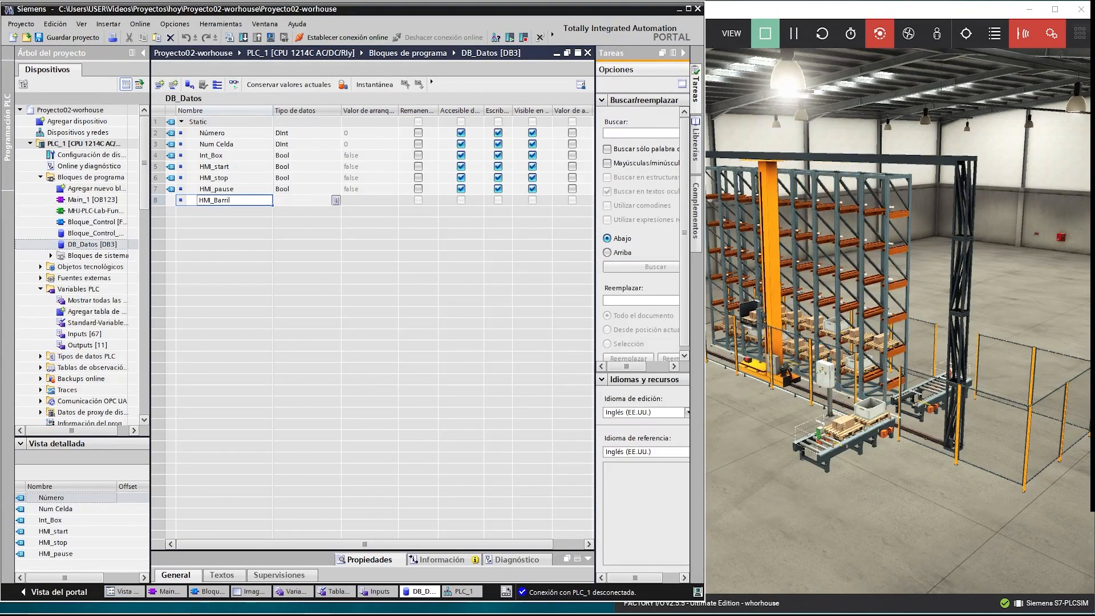
key("Return")
- In Bloque_Control's Segmento 6, enter "DB_Datos" as the data block for the CTU counter's CV output
double_click(92, 222)
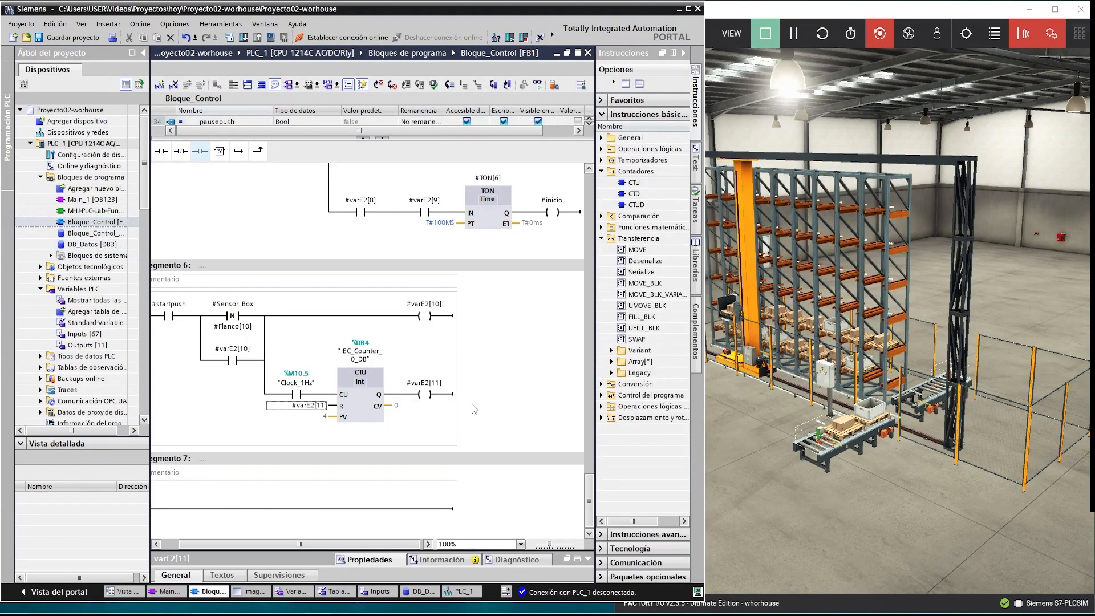
type("dbn")
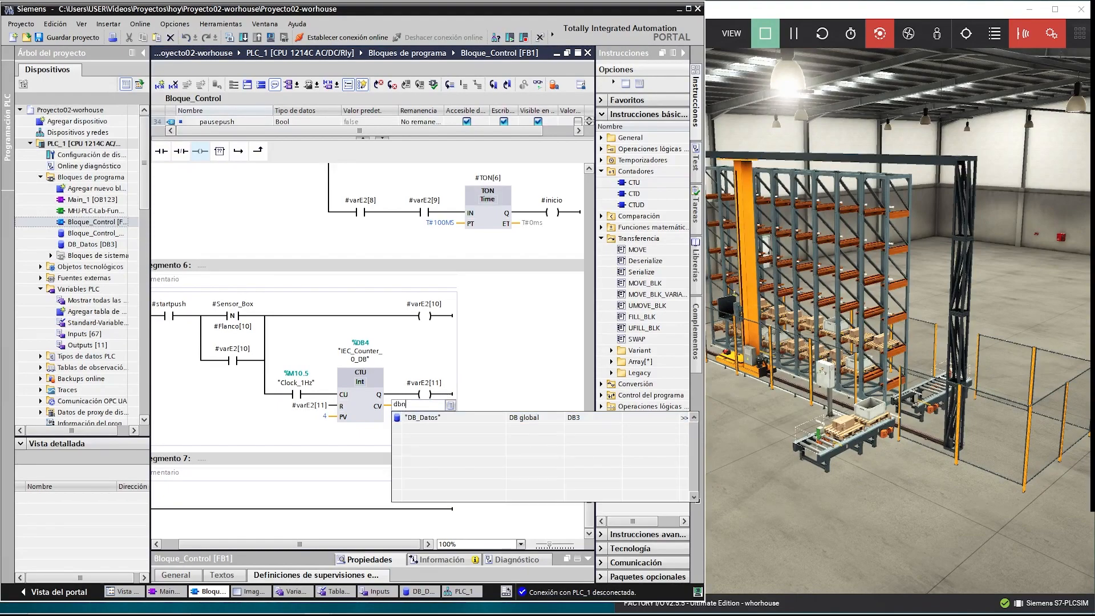
left_click(421, 422)
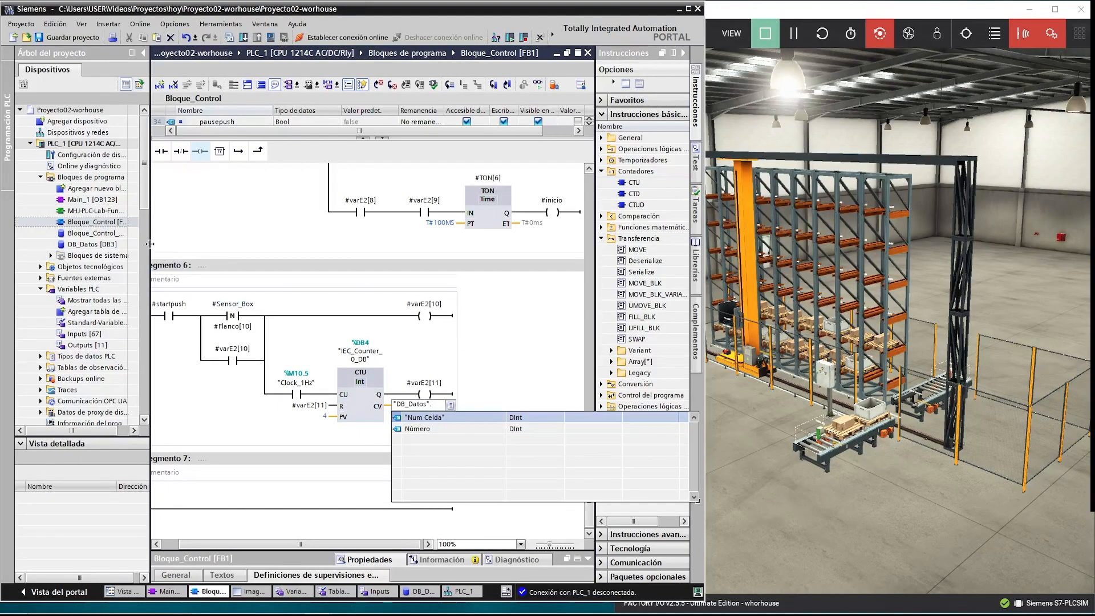
- Set HMI_Barril's data type to Int in DB_Datos and assign "DB_Datos".HMI_Barril to the CTU counter's CV output
double_click(122, 244)
left_click(287, 200)
type("int")
key("Return")
double_click(98, 222)
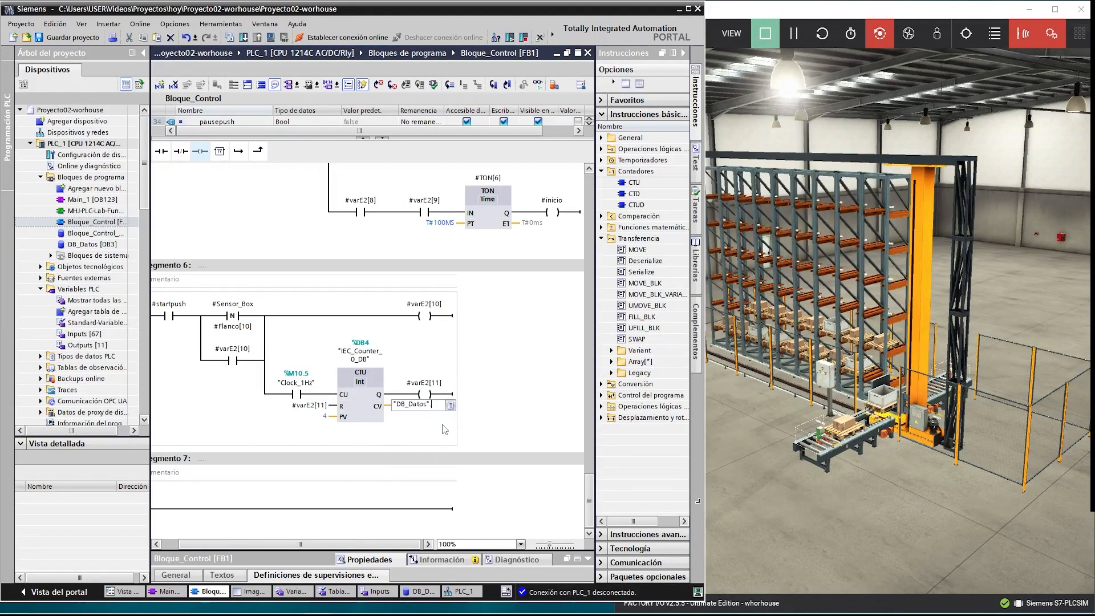
left_click(435, 417)
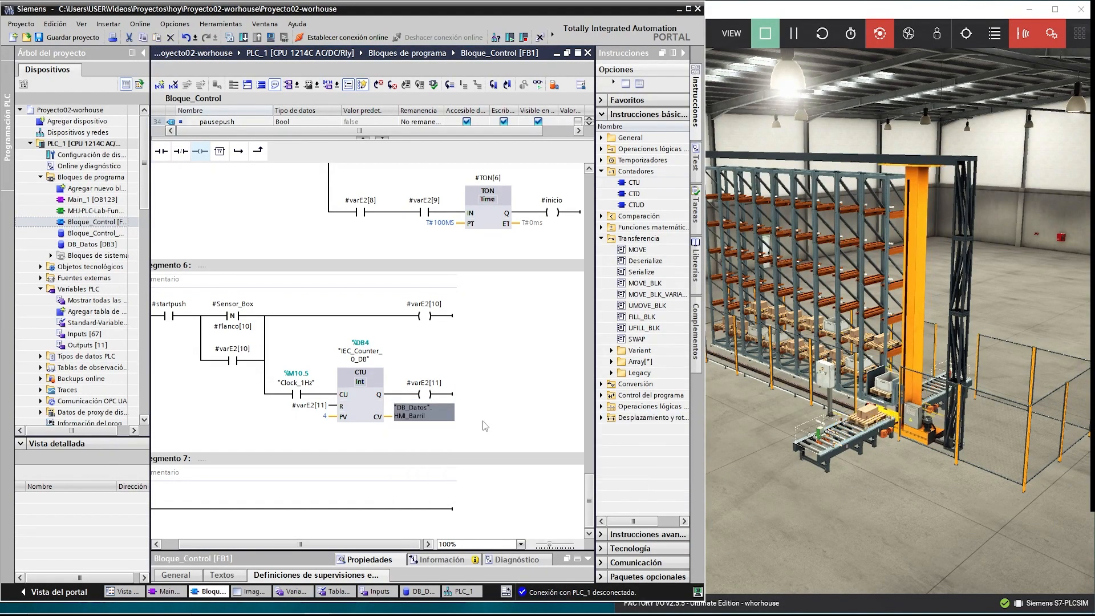
- Add a horizontal movement animation (Movimiento horizontal) to the barrel graphic on HMI_1's Imagen raíz screen
scroll(80, 285, "down", 5)
left_click(81, 356)
double_click(81, 357)
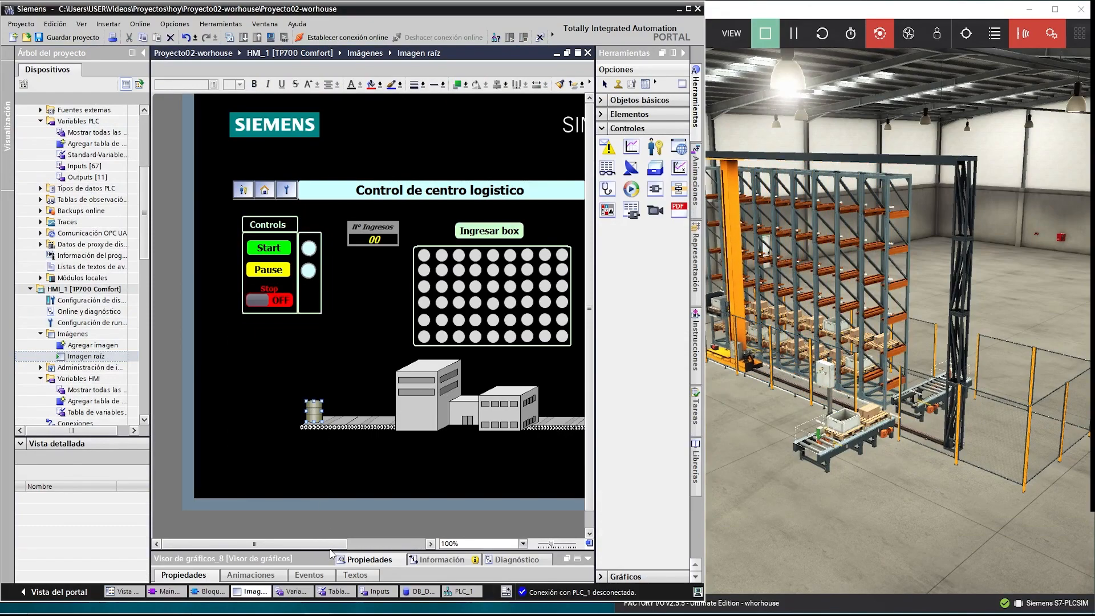
left_click_drag(332, 551, 382, 403)
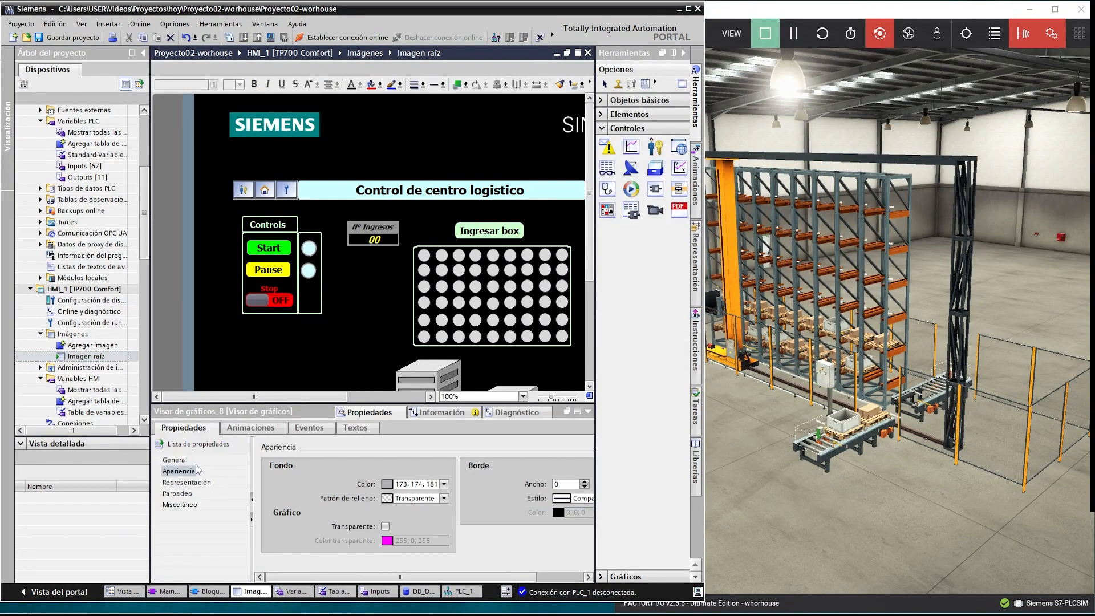
left_click(175, 460)
left_click(251, 427)
double_click(211, 505)
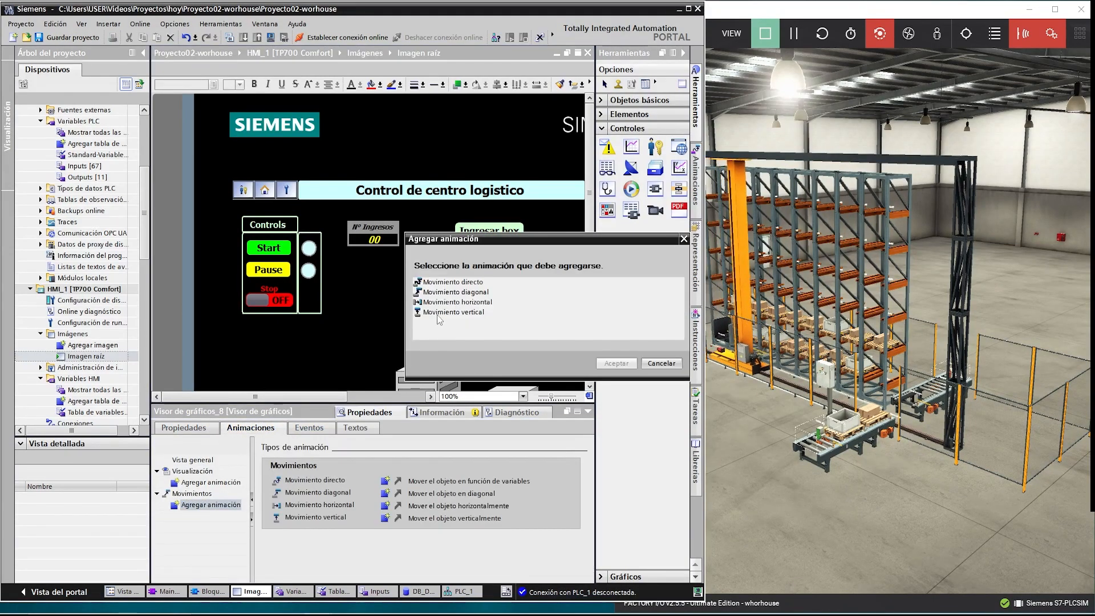
left_click(616, 363)
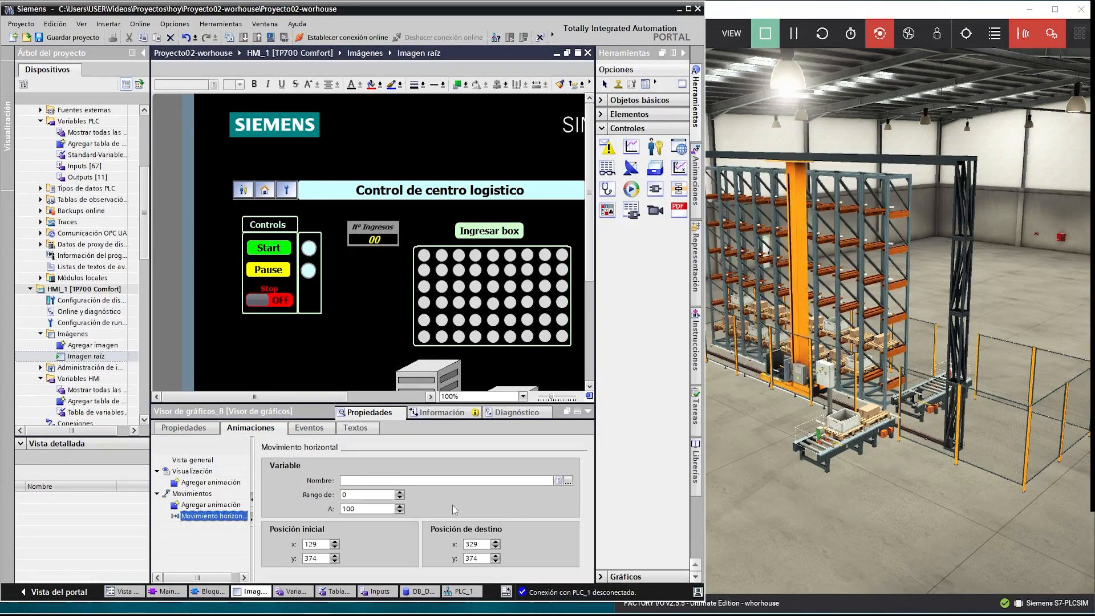
- Link the barrel's horizontal movement to HMI_Barril from DB_Datos and edit the end value of its variable range
left_click(568, 481)
left_click(405, 333)
scroll(405, 334, "up", 1)
left_click(409, 310)
left_click(403, 389)
left_click(515, 350)
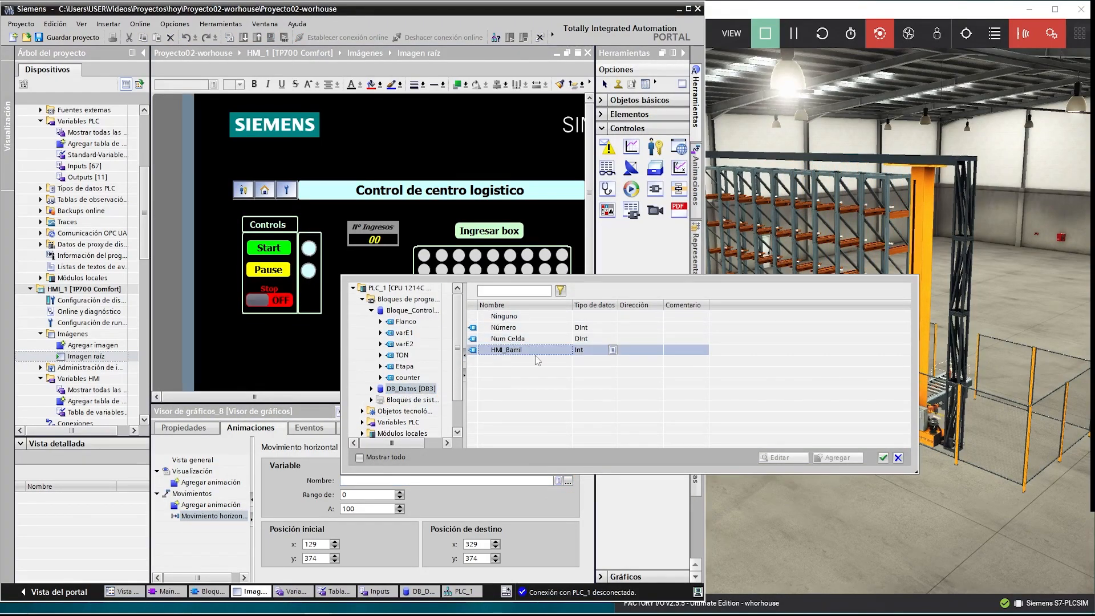
left_click(882, 458)
double_click(369, 508)
key("BackSpace")
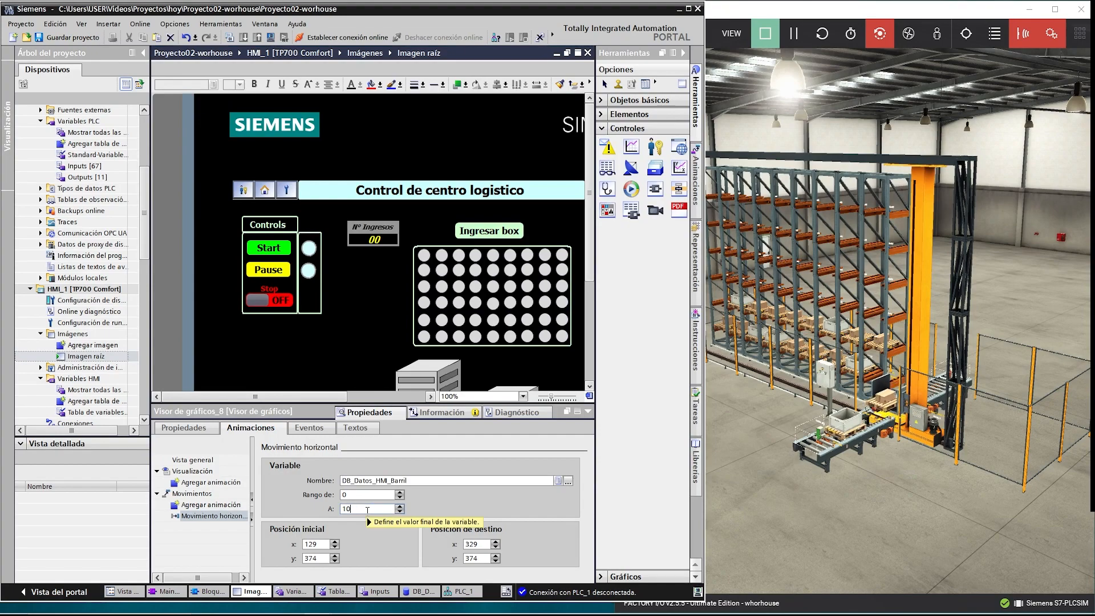
- Add a visibility animation to the barrel, linked to DB_Datos_HMI_Barril with a range from 0 to 0
double_click(211, 481)
double_click(418, 291)
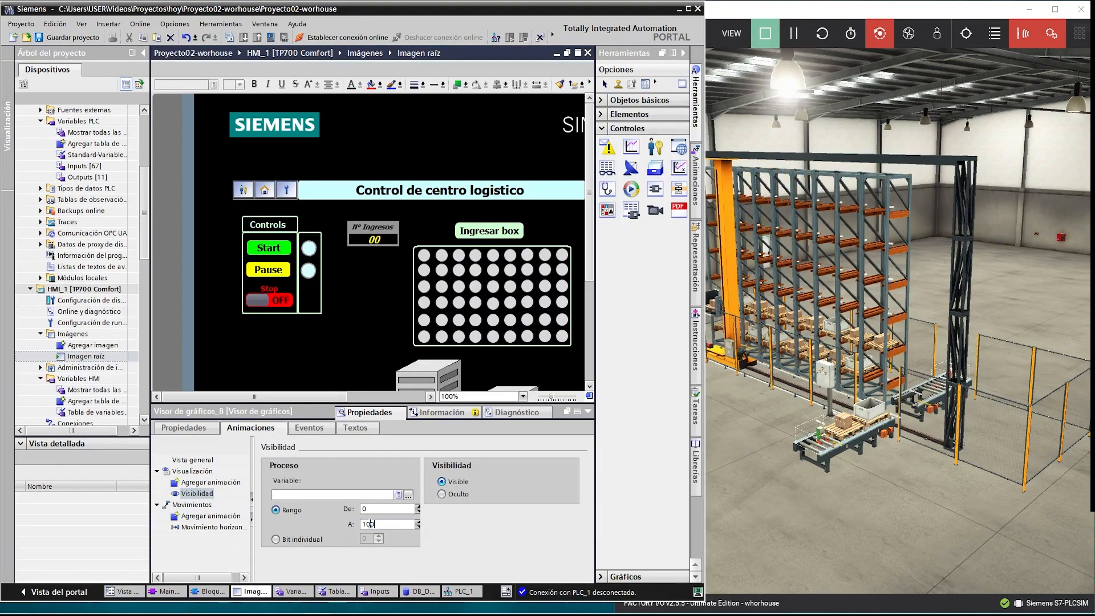
left_click(408, 494)
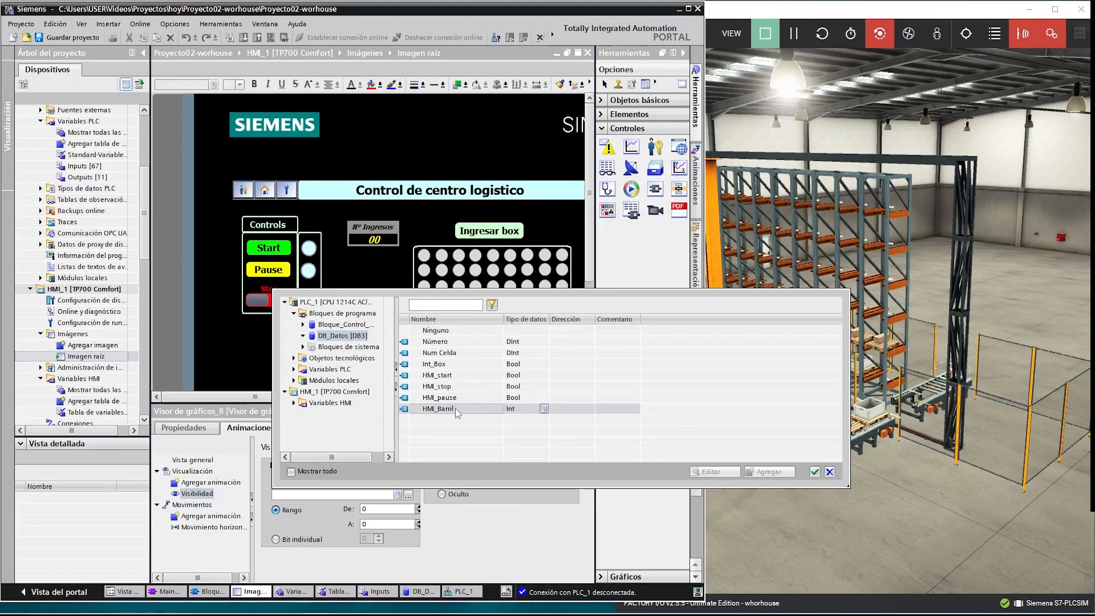
left_click(819, 470)
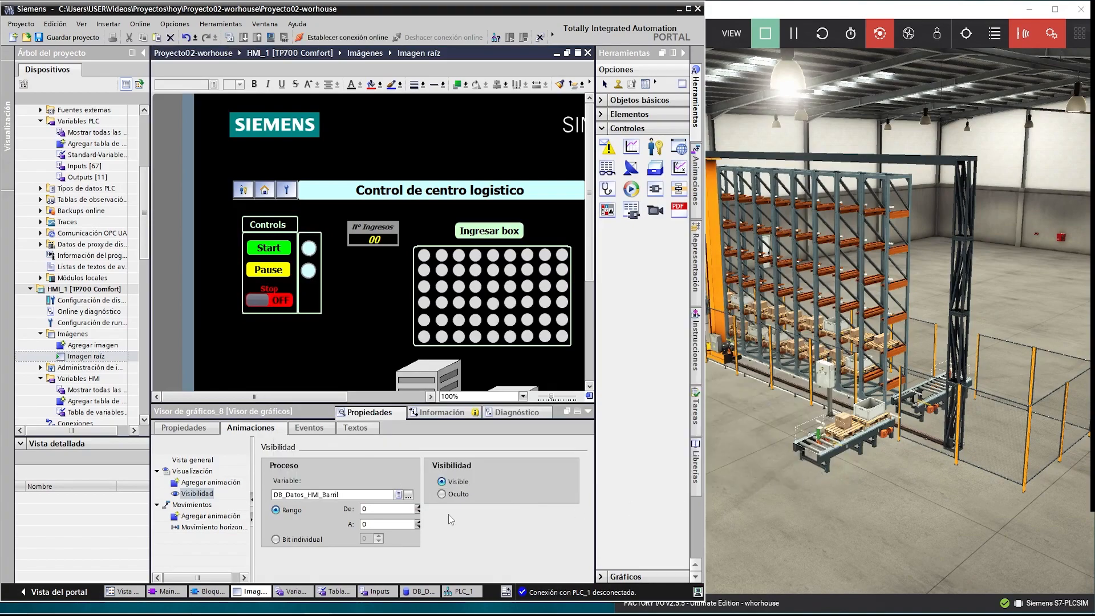
left_click_drag(416, 426, 419, 523)
left_click(177, 321)
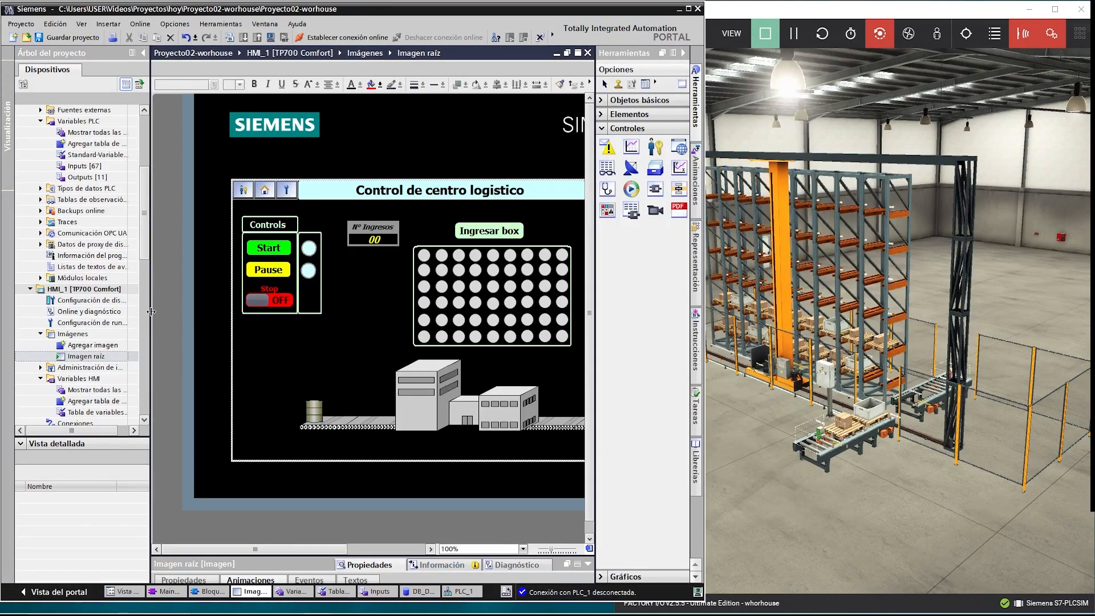
- Start the runtime simulation of HMI_1 and move its window aside to uncover the project
left_click(84, 288)
left_click(271, 37)
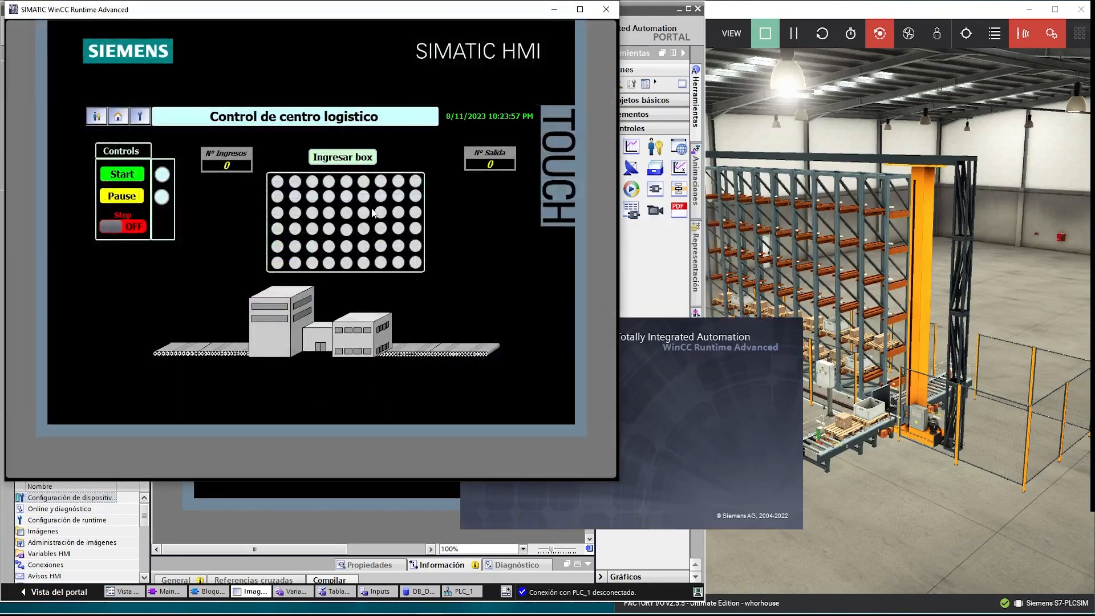
left_click_drag(501, 59, 700, 129)
- Open Bloque_Control and load the software into PLC_1, choosing to reinitialize the affected data blocks
left_click(67, 222)
scroll(110, 238, "up", 5)
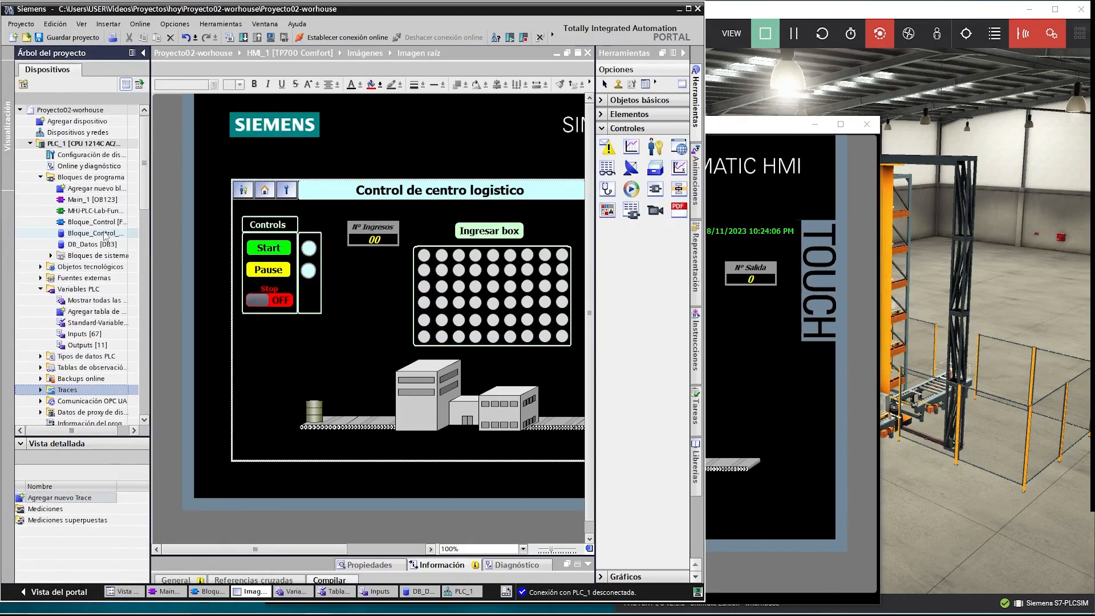
double_click(91, 221)
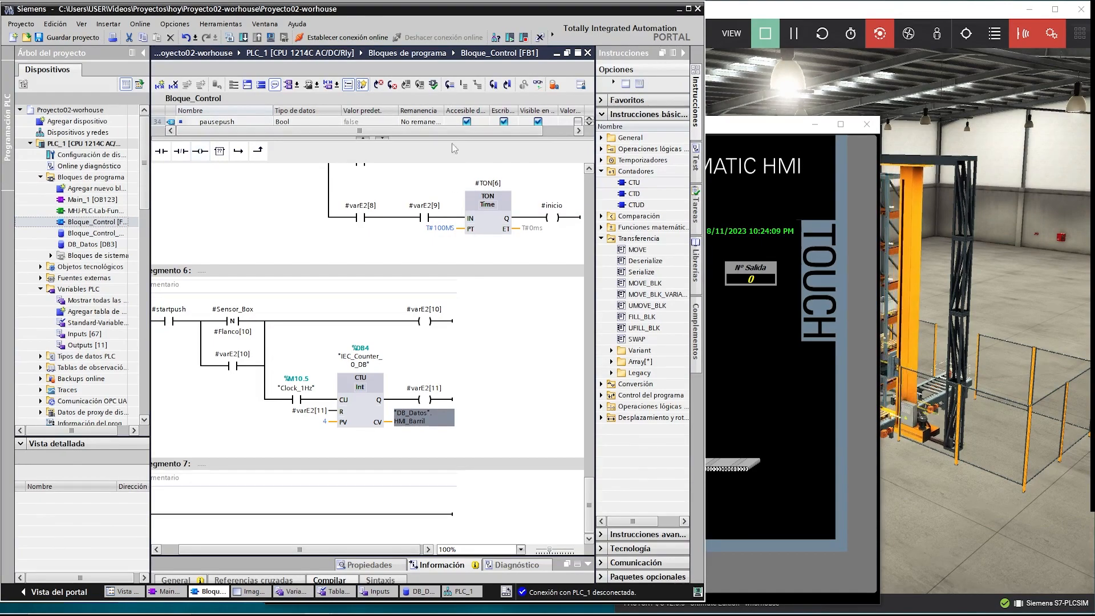
right_click(87, 142)
mouse_move(223, 300)
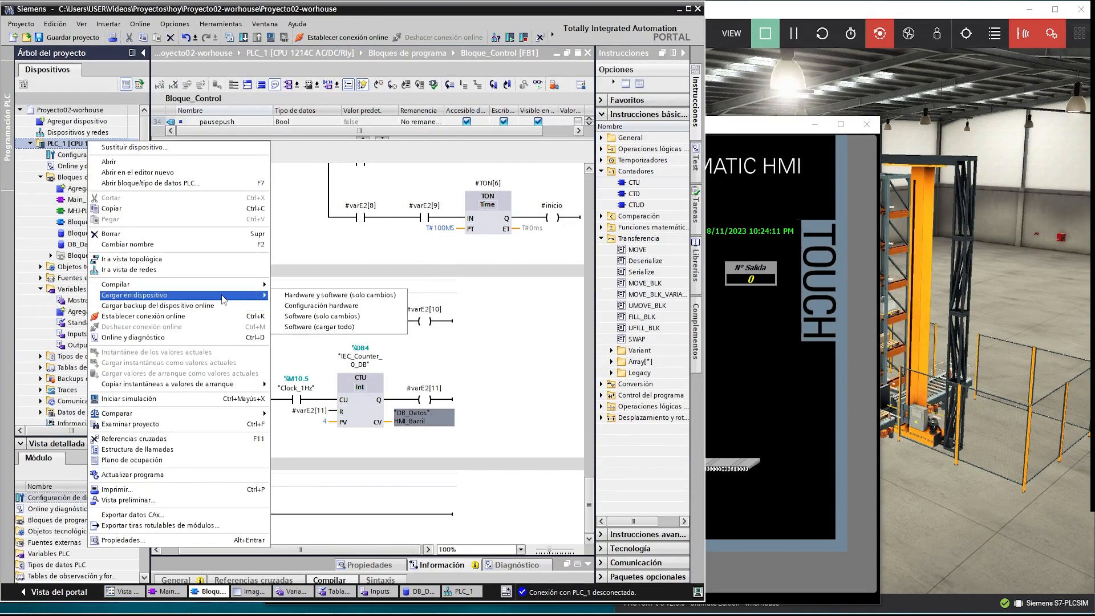
left_click(342, 324)
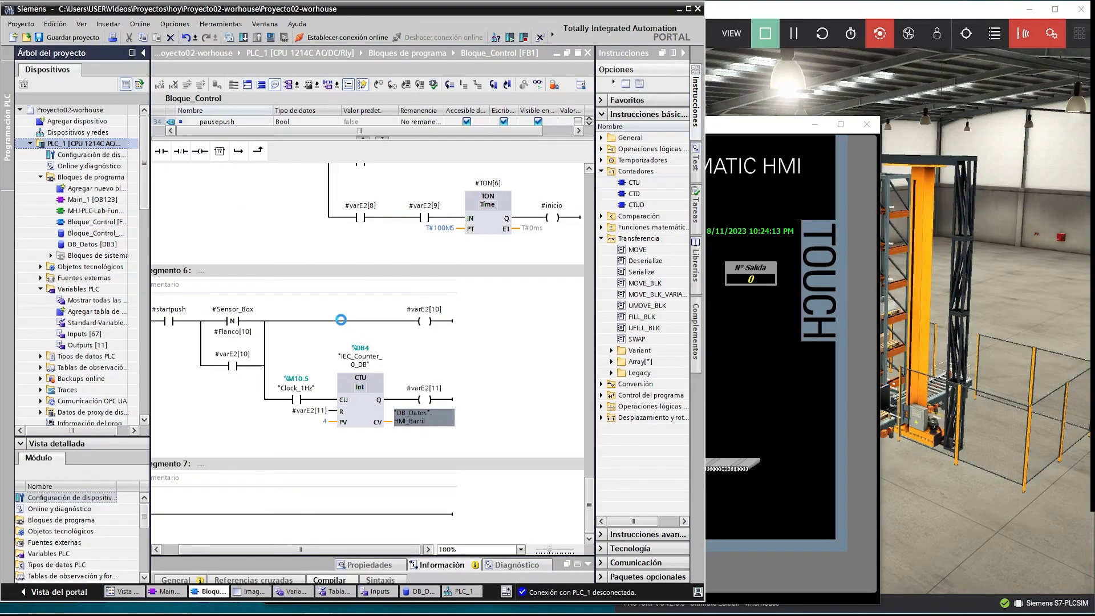
left_click(748, 271)
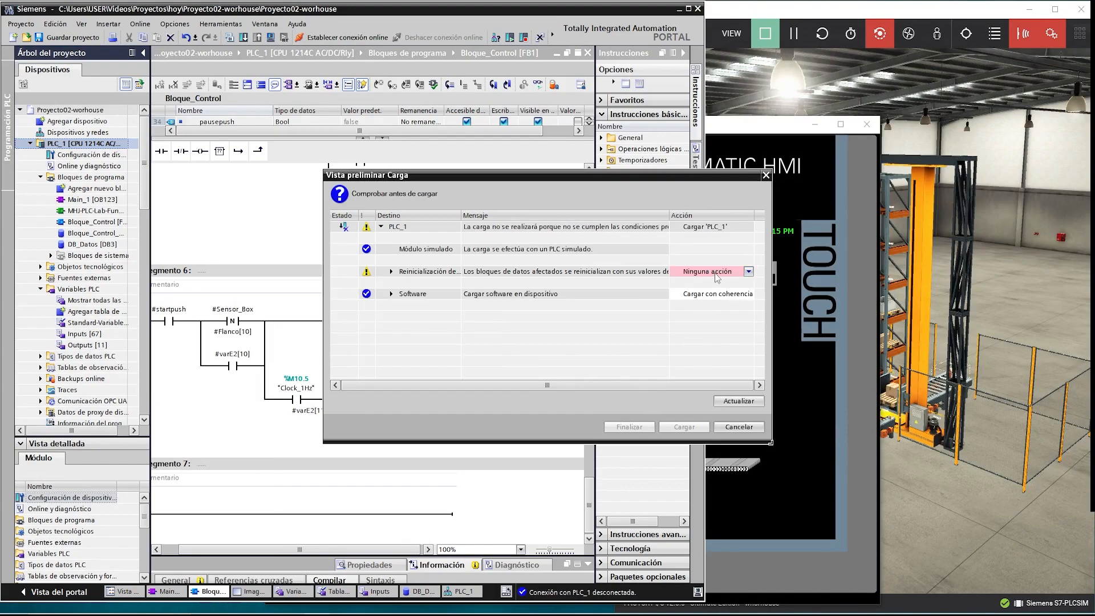
left_click(703, 285)
left_click(685, 429)
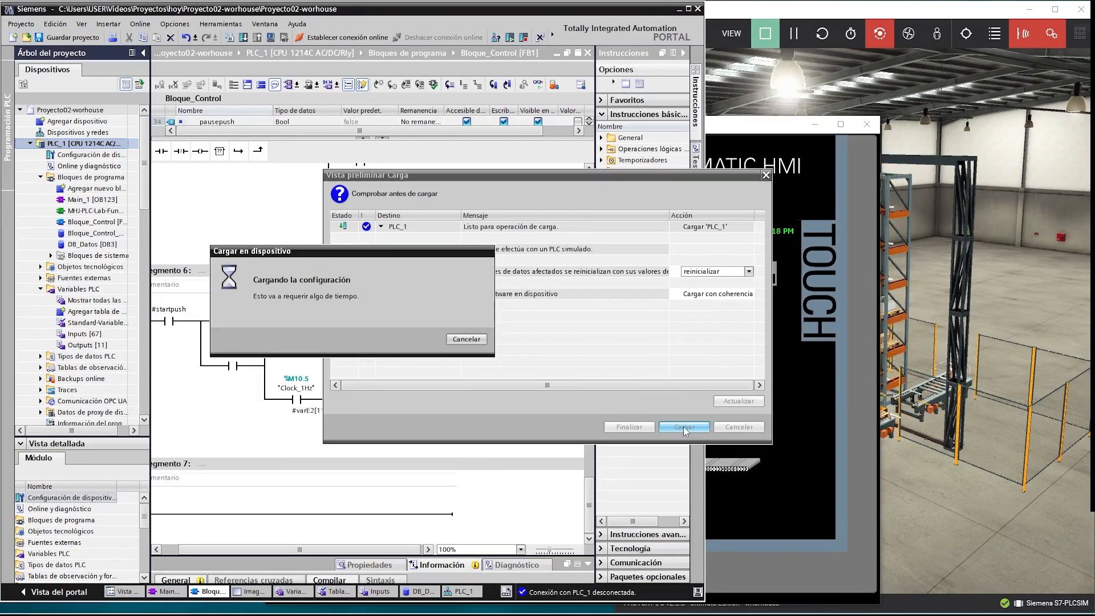
left_click(535, 169)
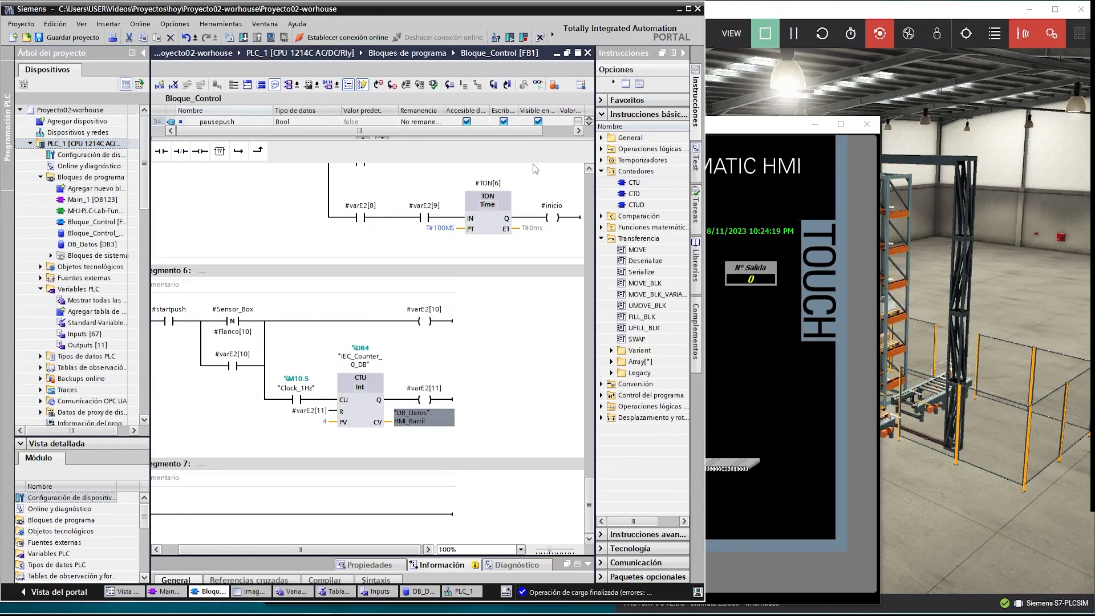
- Go online with PLC_1 and try to monitor Bloque_Control
left_click(539, 84)
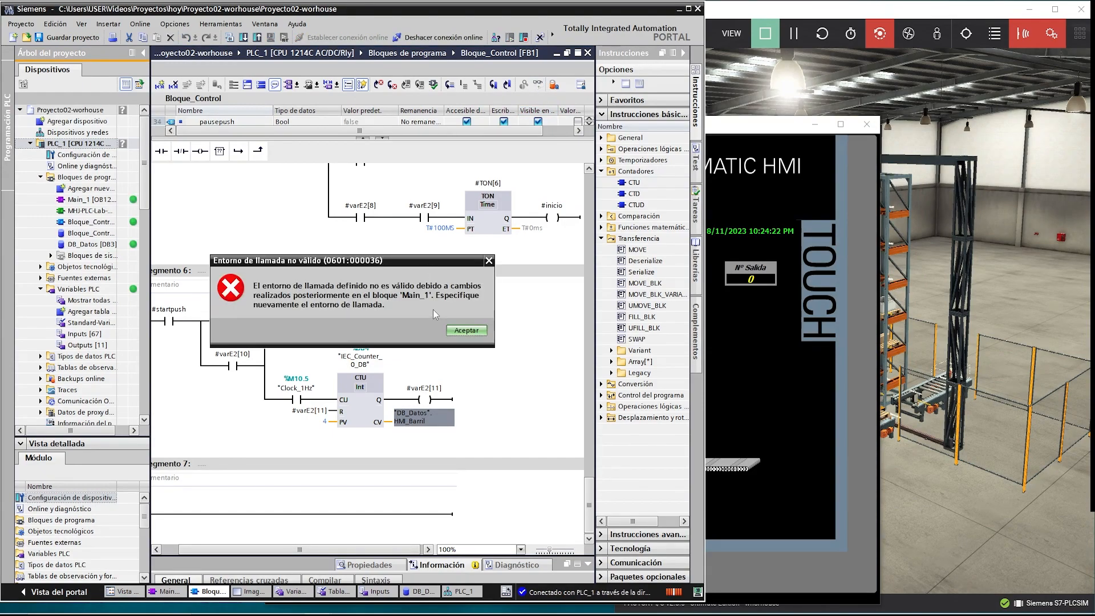
left_click(458, 332)
- Load the hardware and software changes into PLC_1 with its modules stopped (Parar todos), and finish the load
right_click(100, 143)
mouse_move(217, 257)
left_click(318, 254)
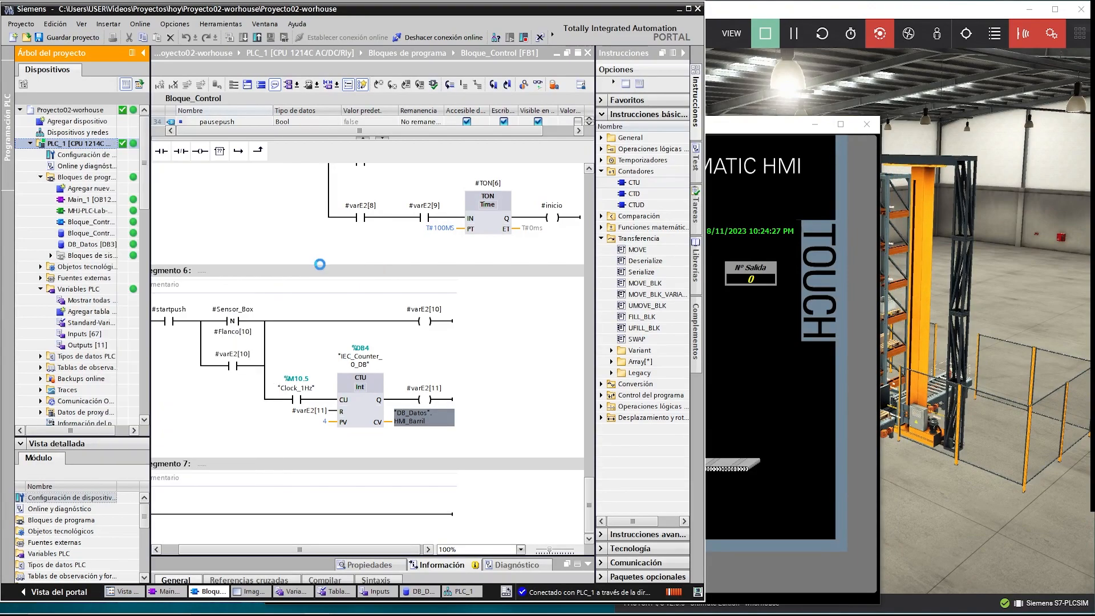
left_click(701, 291)
left_click(684, 427)
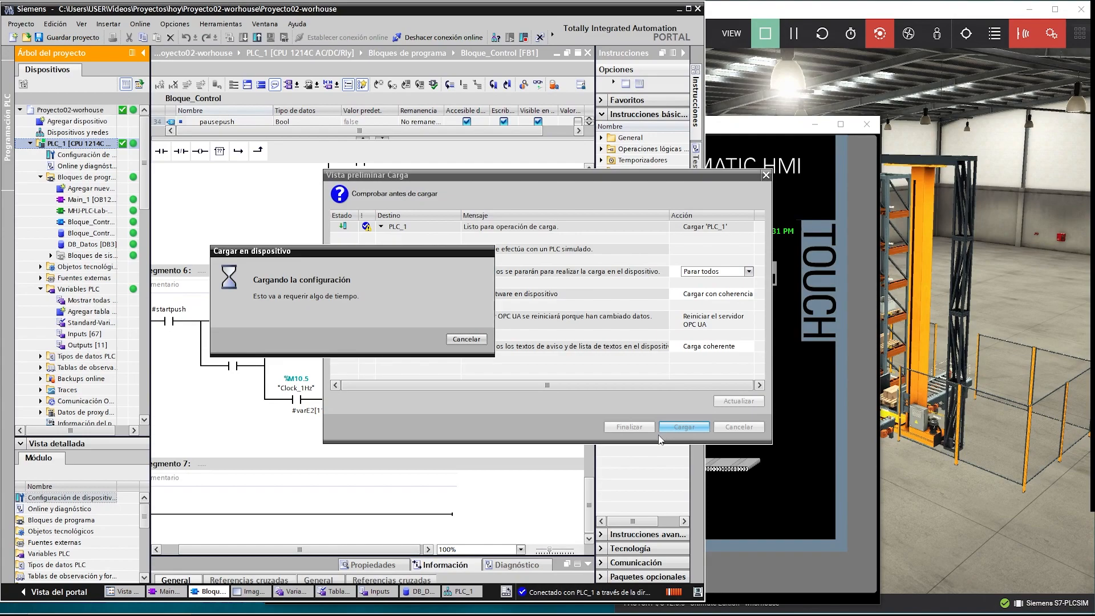
left_click(636, 426)
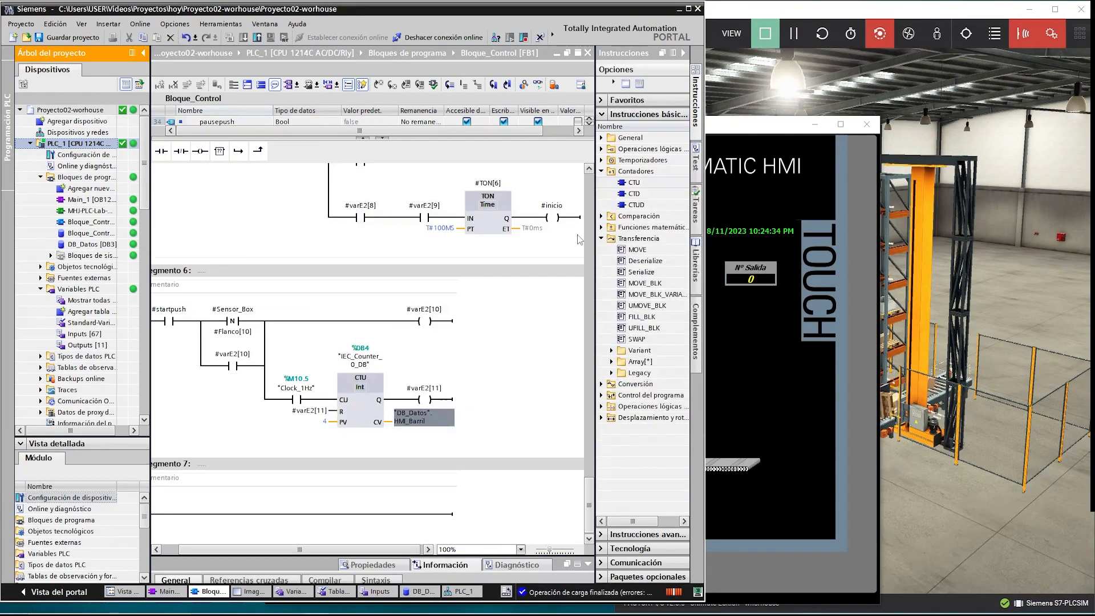
- Monitor Bloque_Control through the Main_1 [OB123] call path and examine the counter logic in Segmento 6
left_click(538, 85)
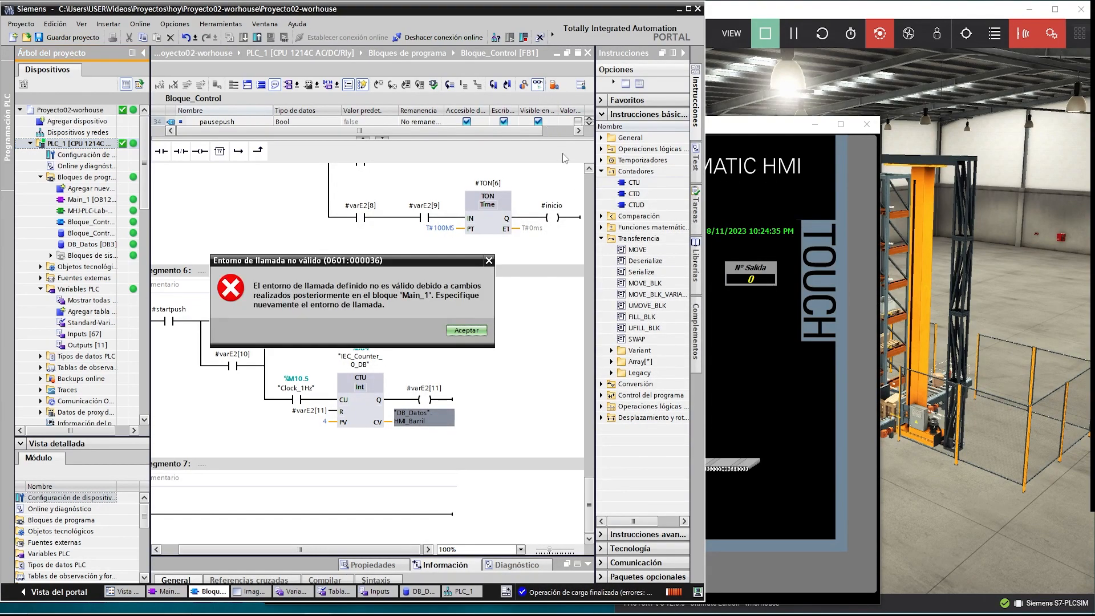
left_click(465, 330)
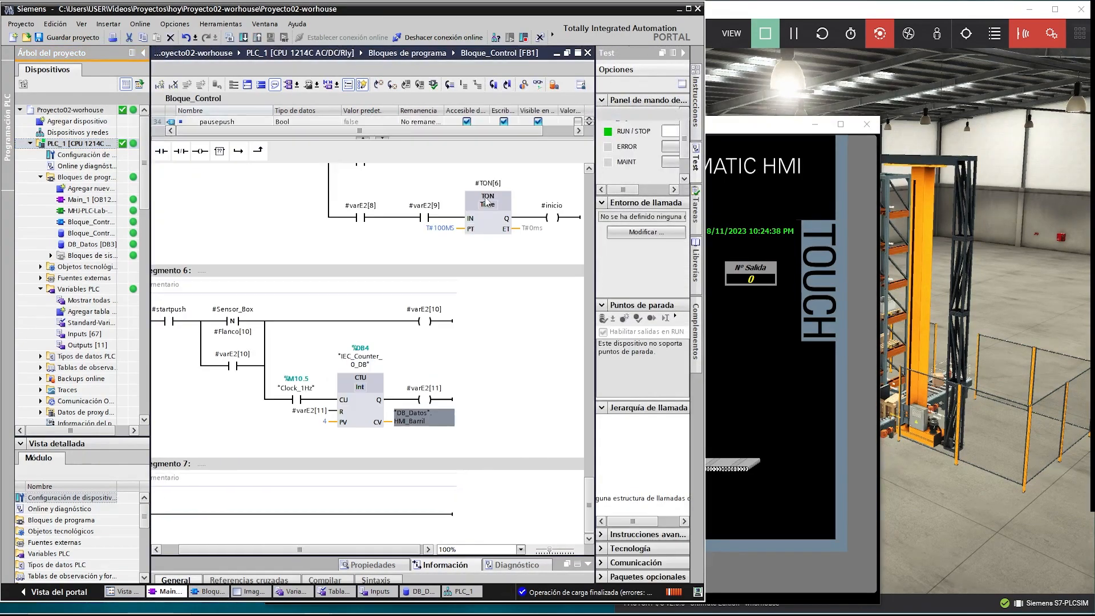
left_click(537, 86)
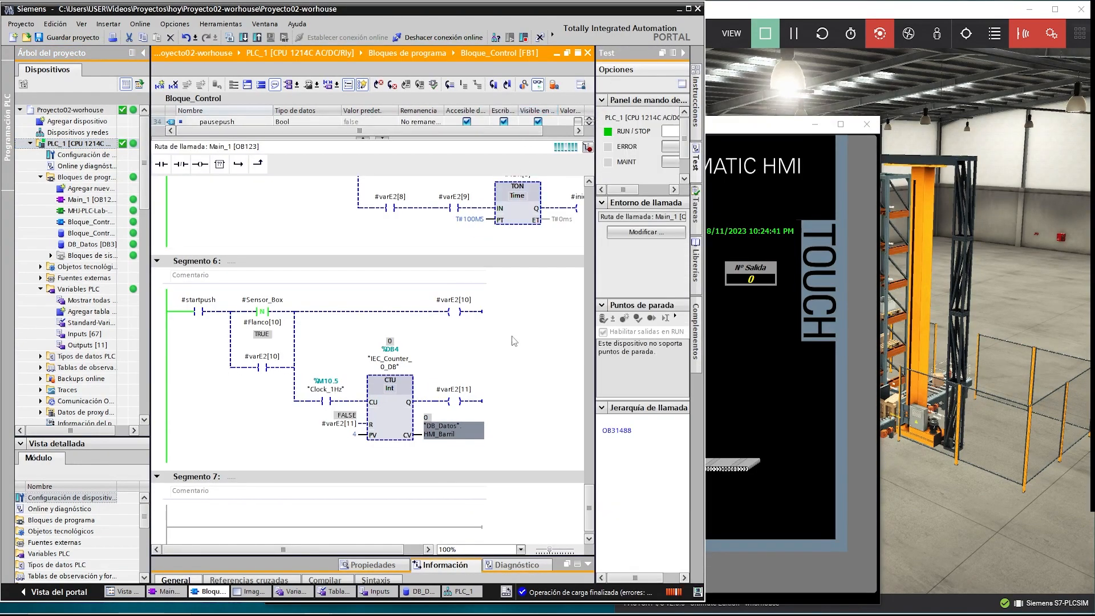
scroll(525, 373, "down", 1)
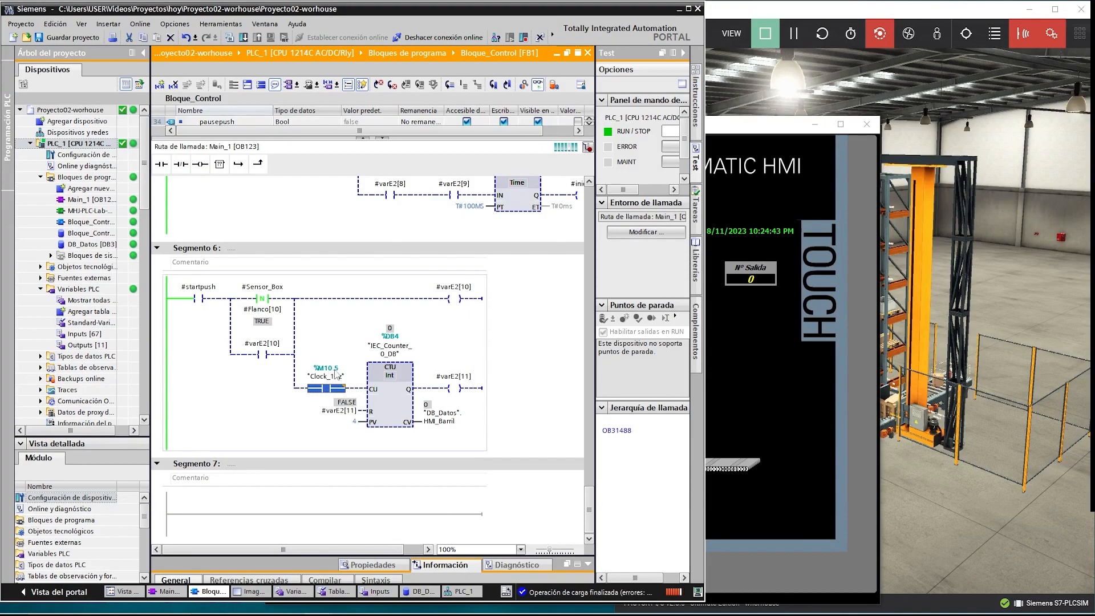
- Save the changes to Proyecto02-worhouse and close the project's TIA Portal window
left_click(697, 9)
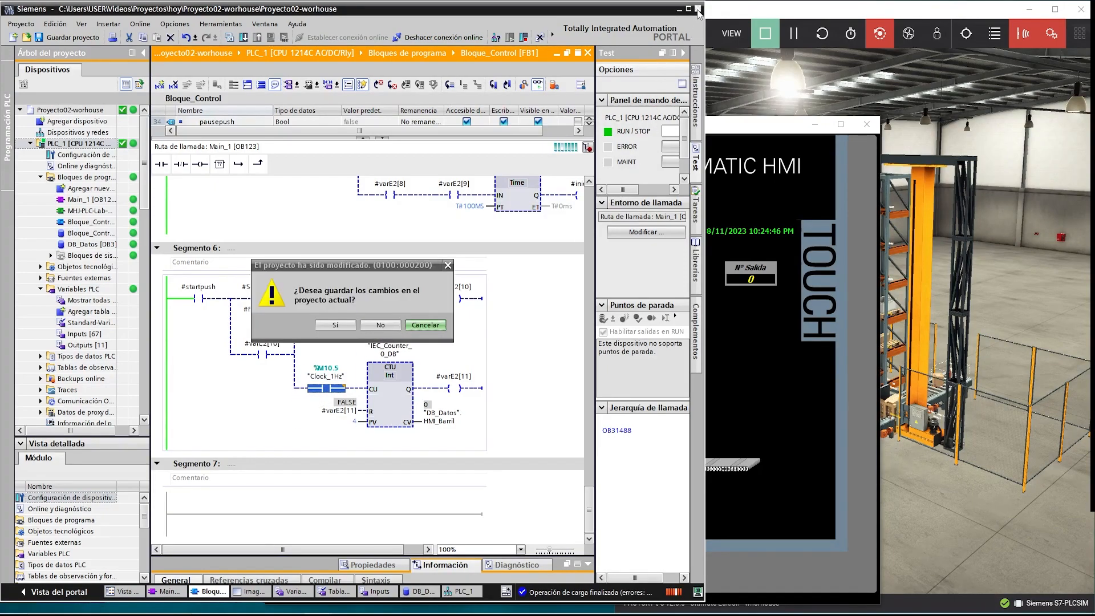
left_click(447, 266)
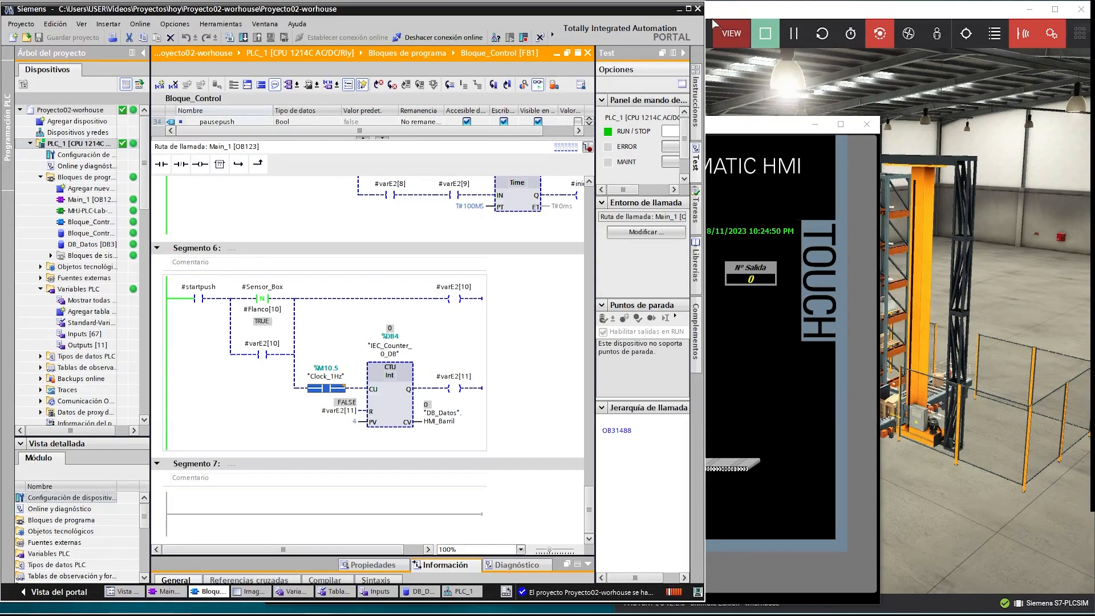
left_click(698, 9)
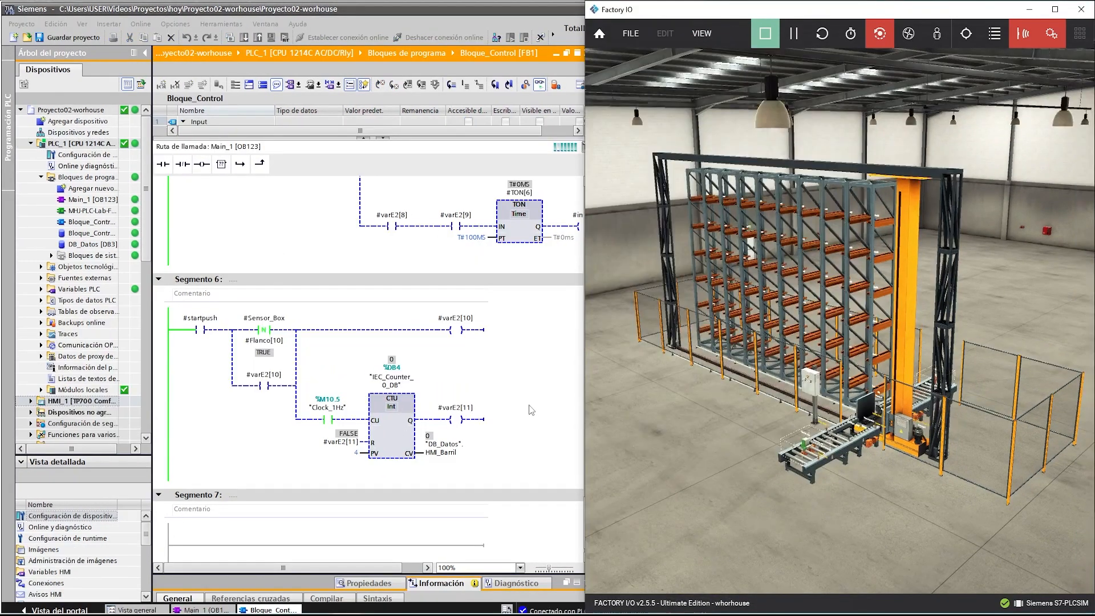
- Start the runtime simulation of HMI_1 [TP700 Comfort]
scroll(531, 410, "down", 3)
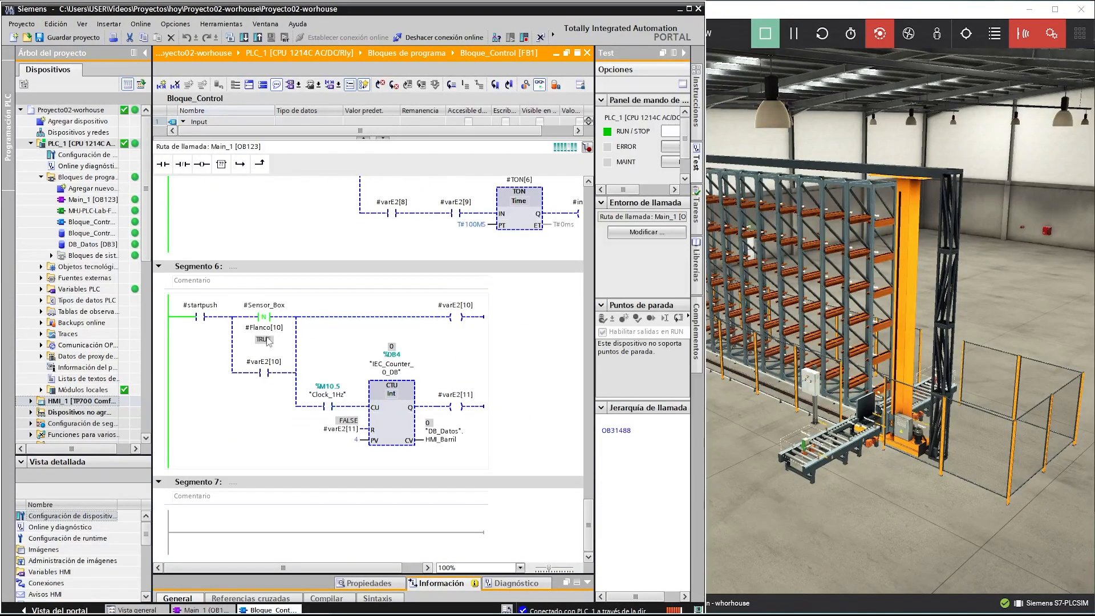
left_click(76, 401)
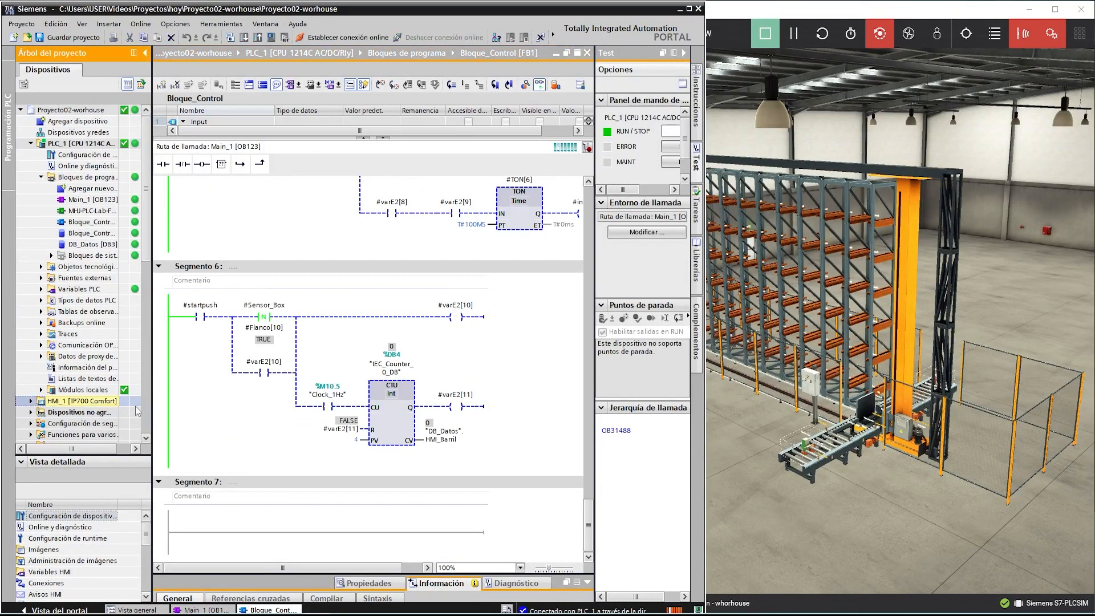
left_click(271, 38)
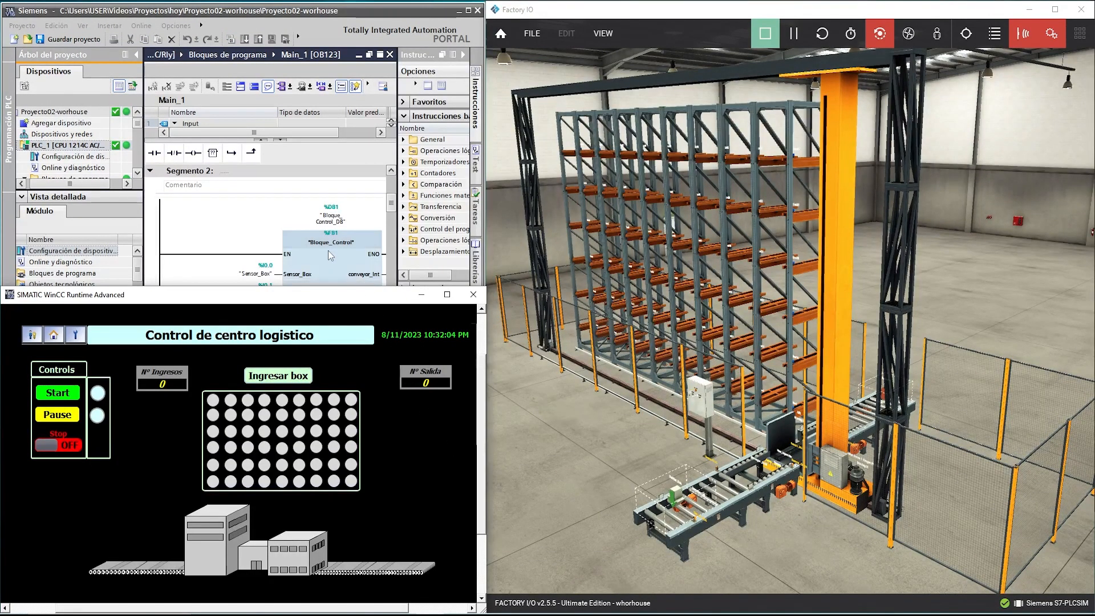
- Collapse the Vista detallada section to give the project tree more room
left_click_drag(111, 191, 111, 205)
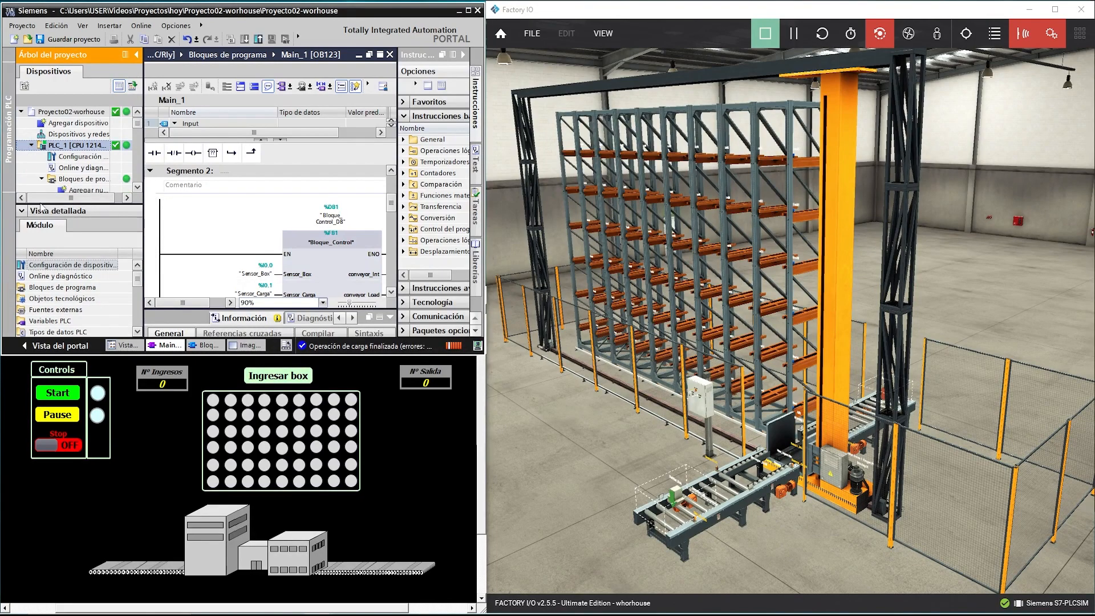
left_click(22, 211)
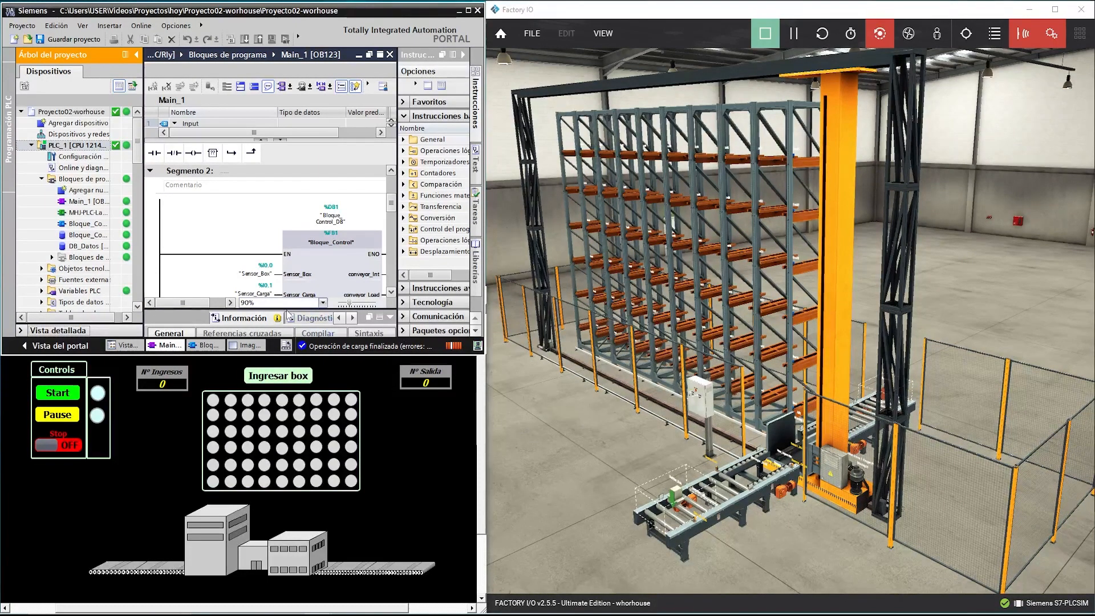
- Switch to the WinCC Runtime HMI, start the process and feed in a box with Ingresar box
left_click(402, 429)
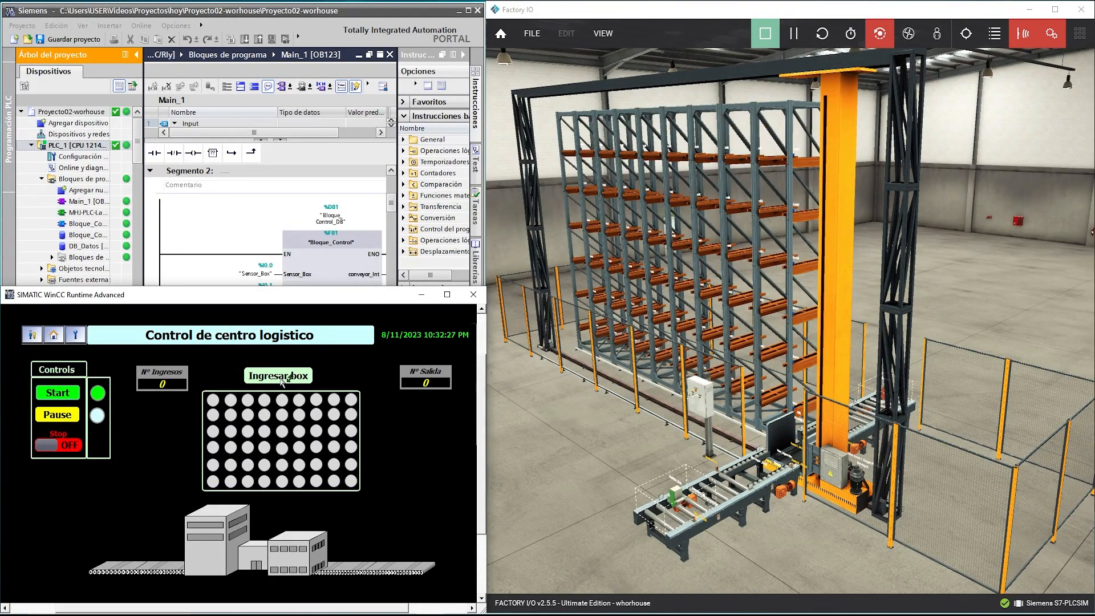
left_click(281, 380)
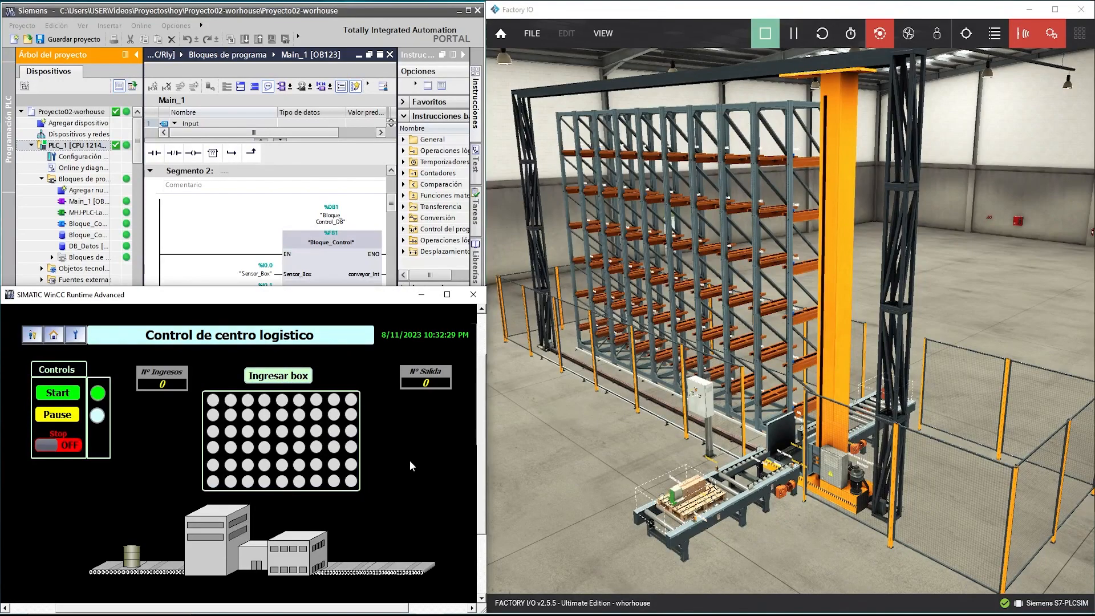